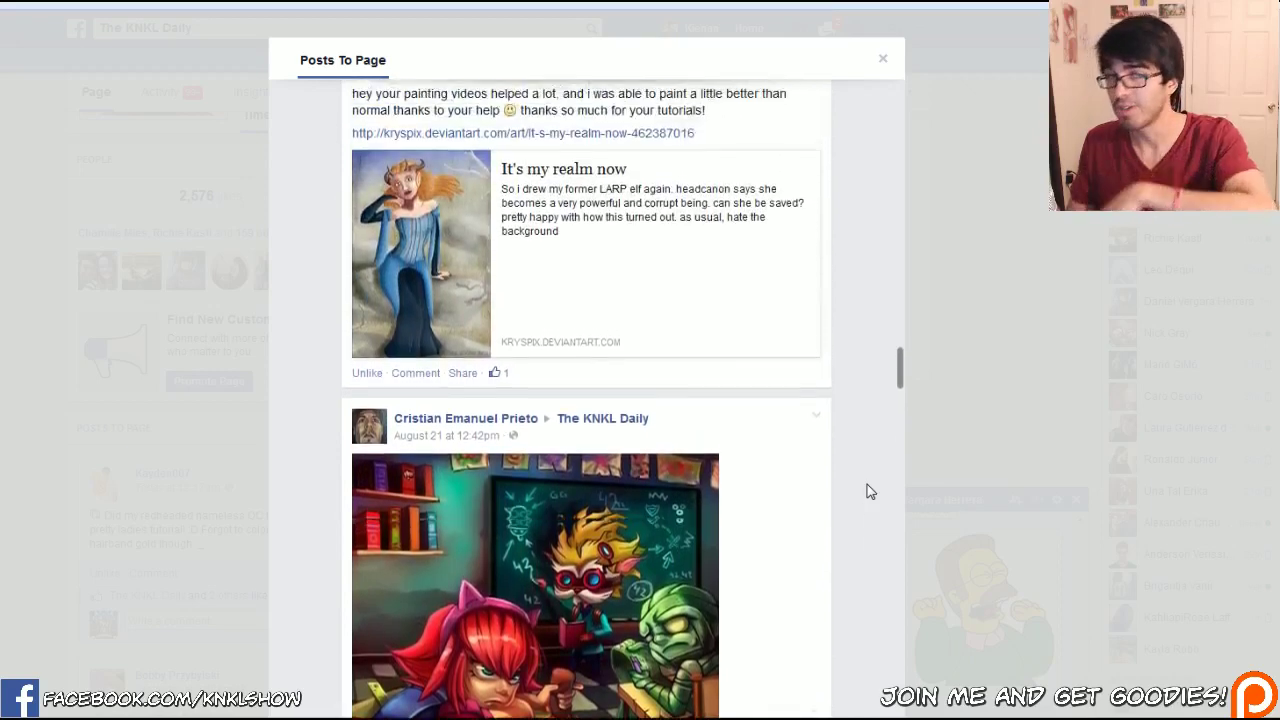
# - Browse the fan artwork posted to The KNKL Daily page, back up toward the newest posts
pyautogui.scroll(8, 867, 488)
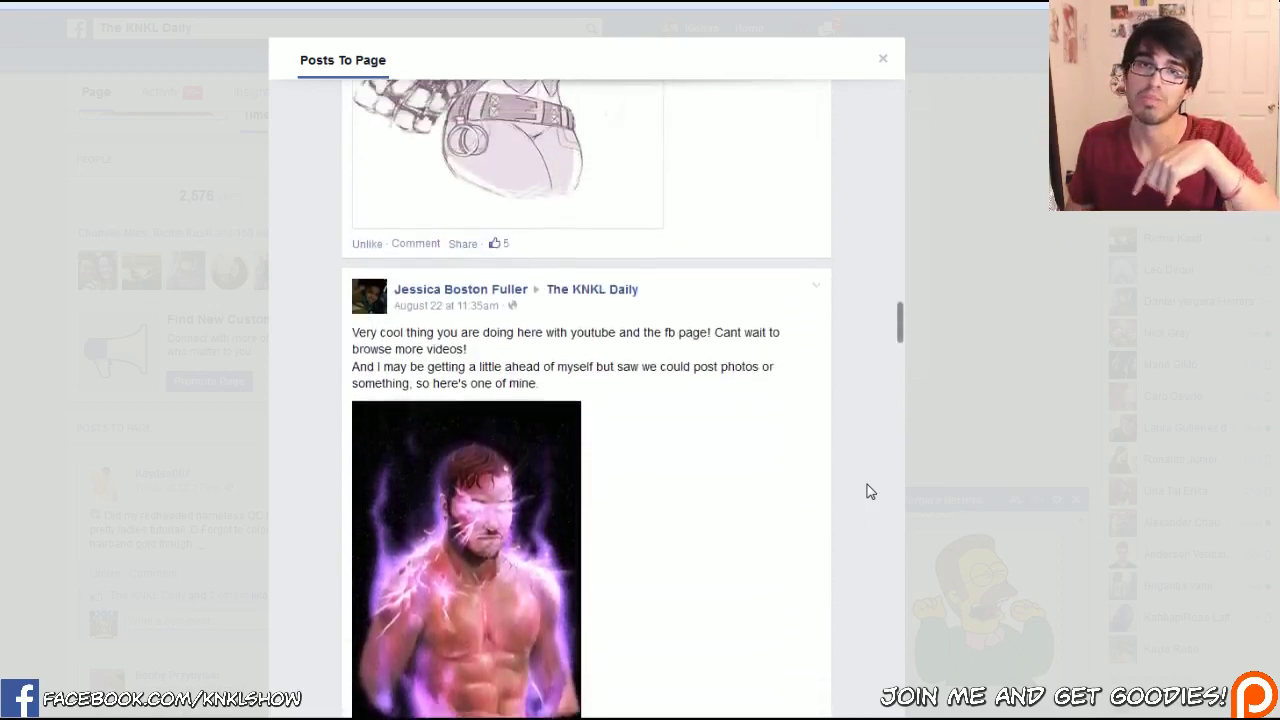
pyautogui.scroll(8, 867, 491)
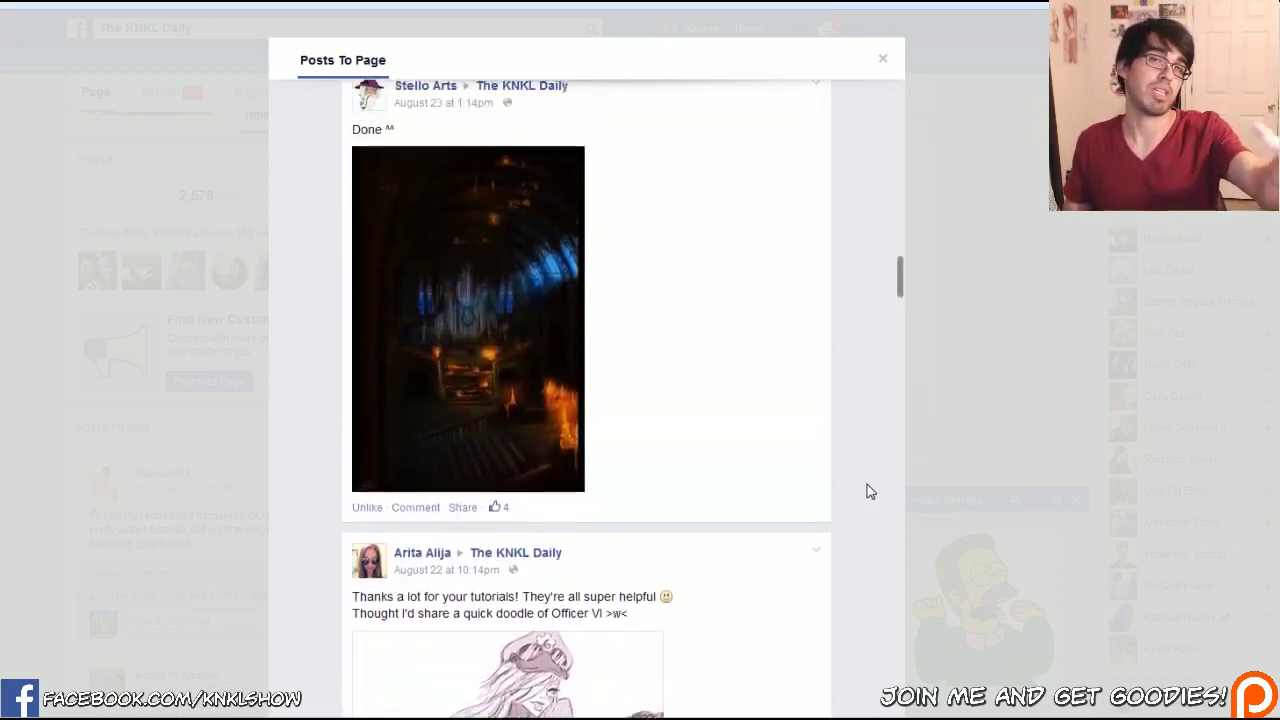
pyautogui.scroll(8, 867, 491)
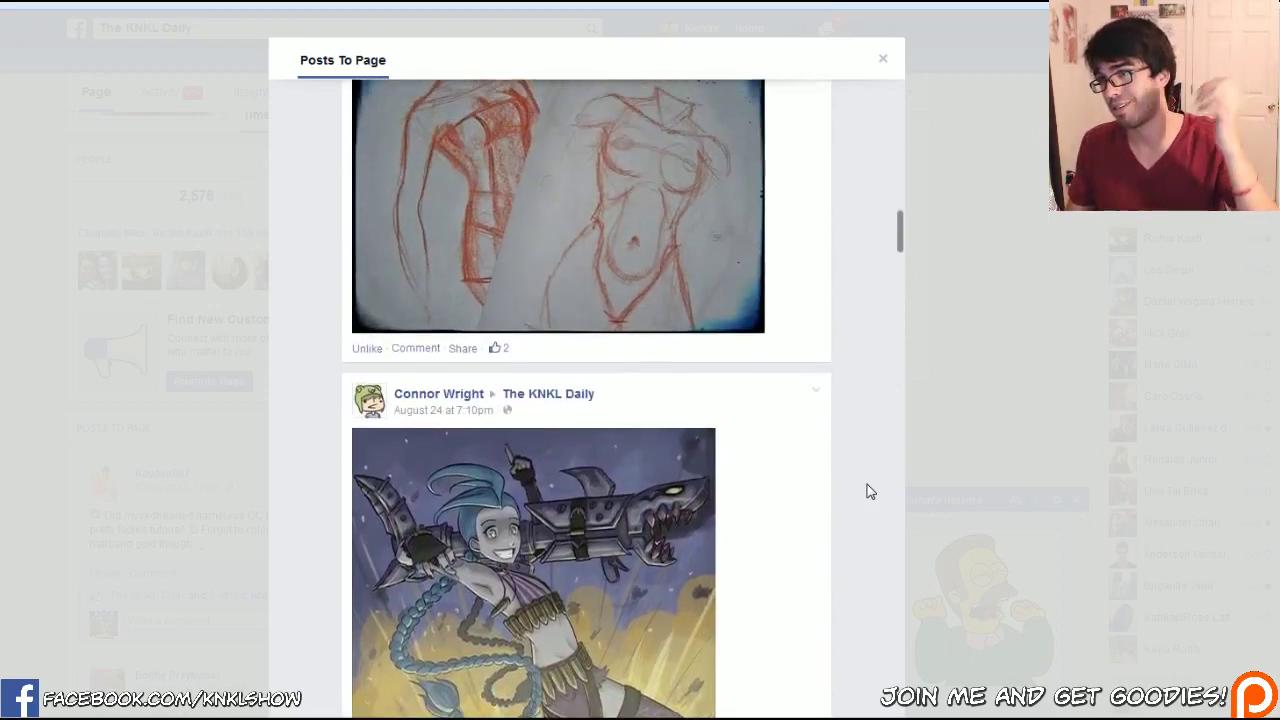
pyautogui.scroll(8, 870, 491)
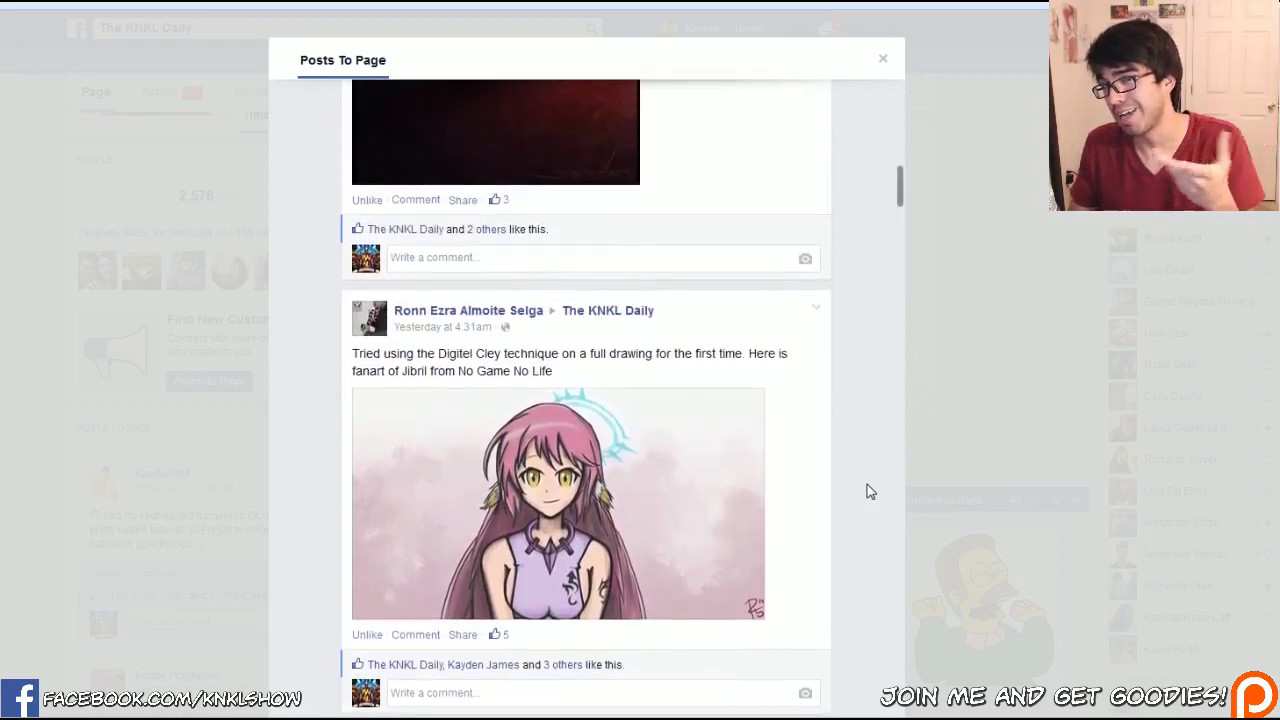
pyautogui.scroll(1, 870, 491)
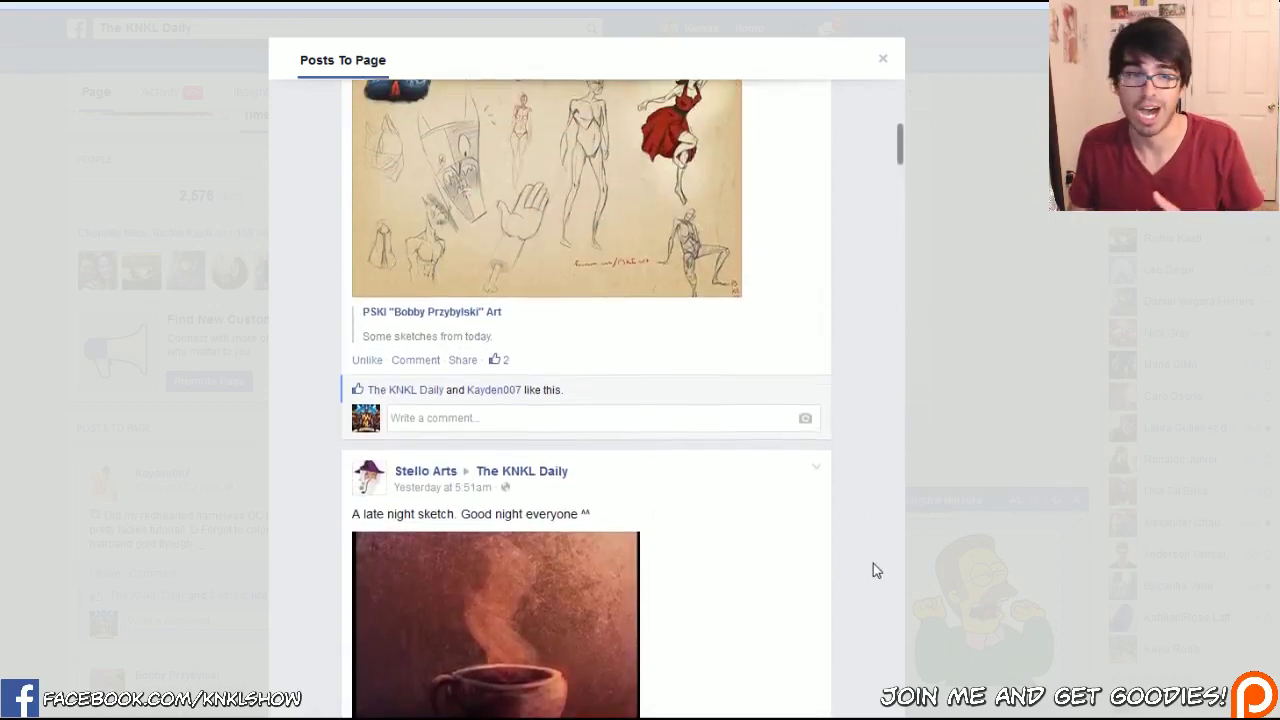
pyautogui.scroll(-3, 871, 569)
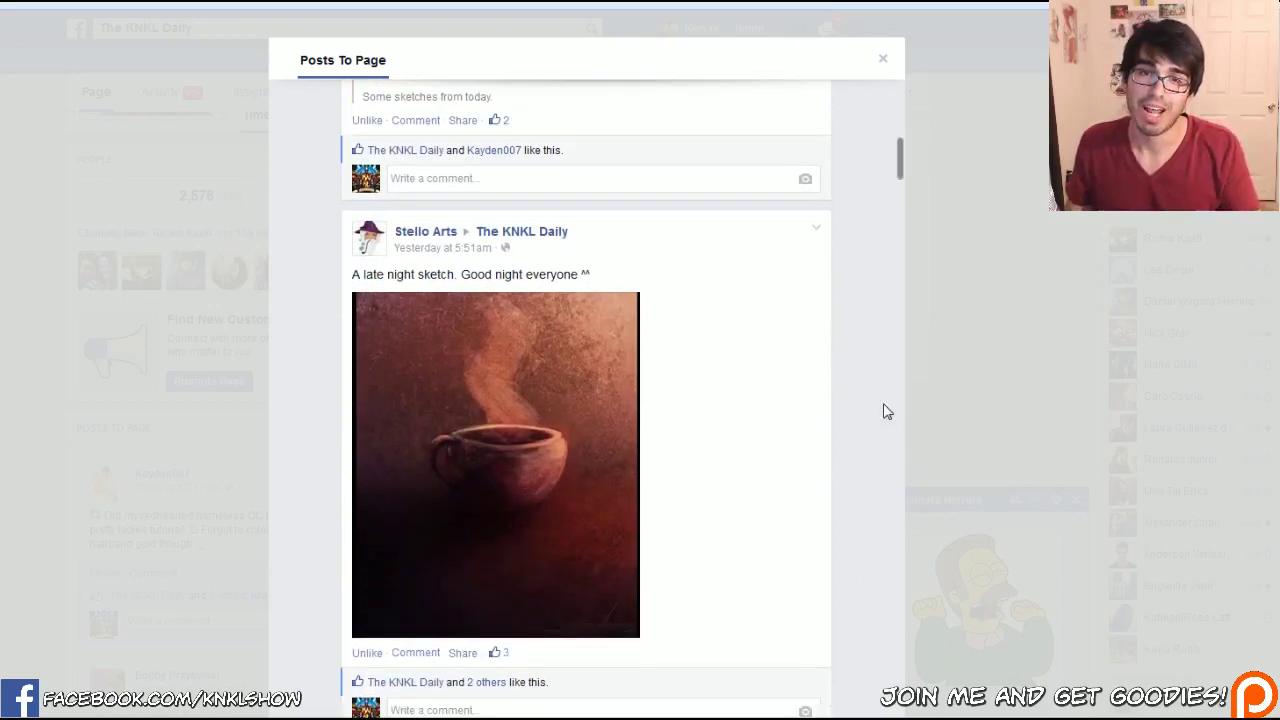
pyautogui.scroll(5, 875, 370)
pyautogui.scroll(5, 877, 372)
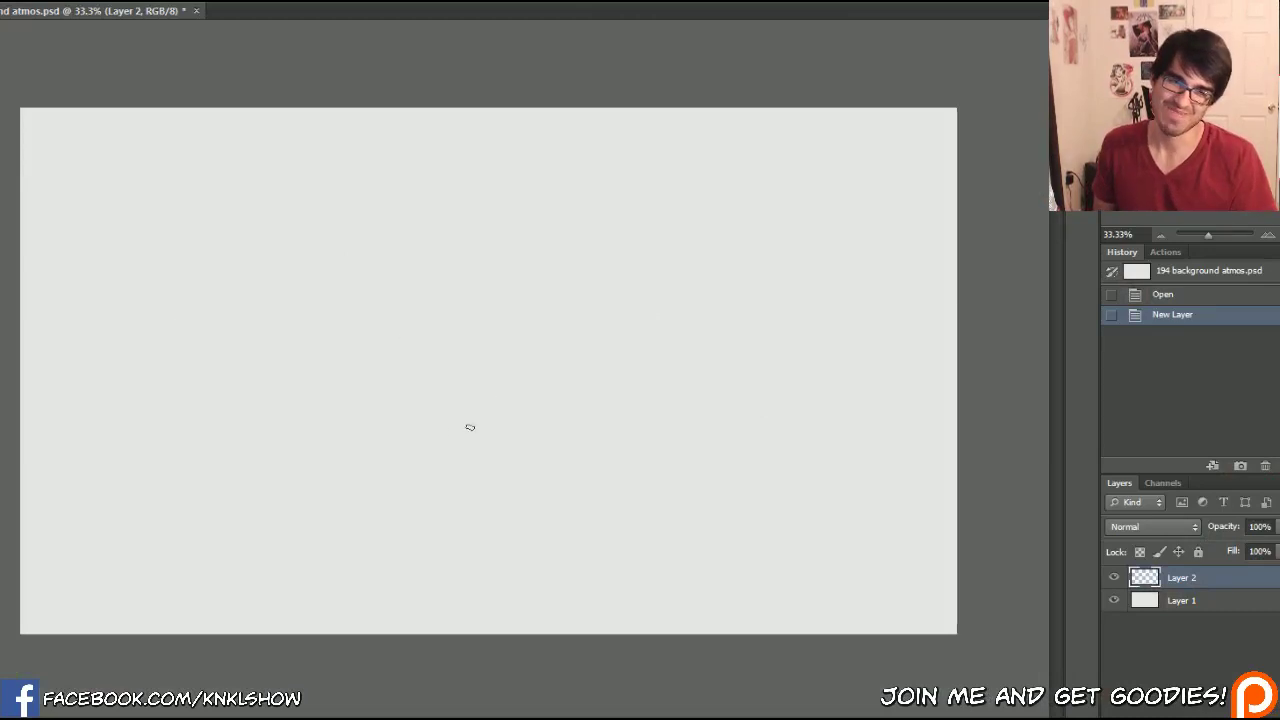
# - Sketch the crest of a hill on Layer 2 with faint purple-grey brush strokes, rising from the canvas's left edge
pyautogui.click(1267, 234)
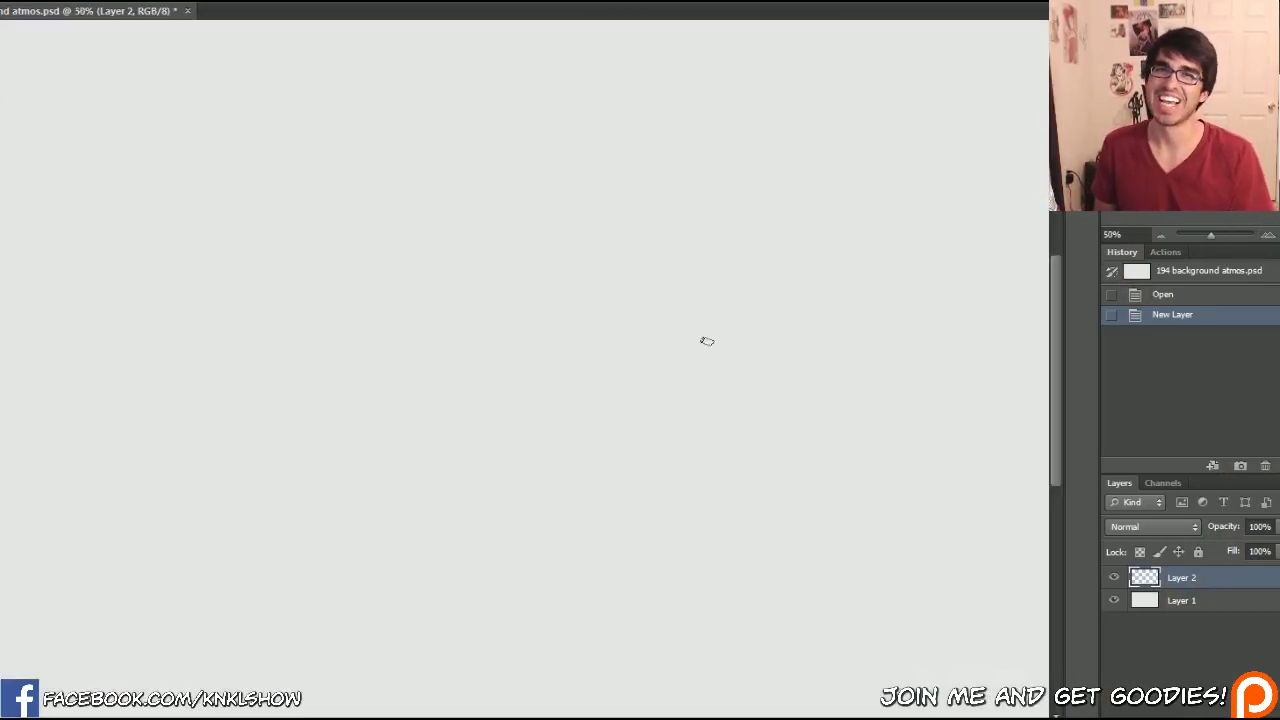
pyautogui.click(1160, 234)
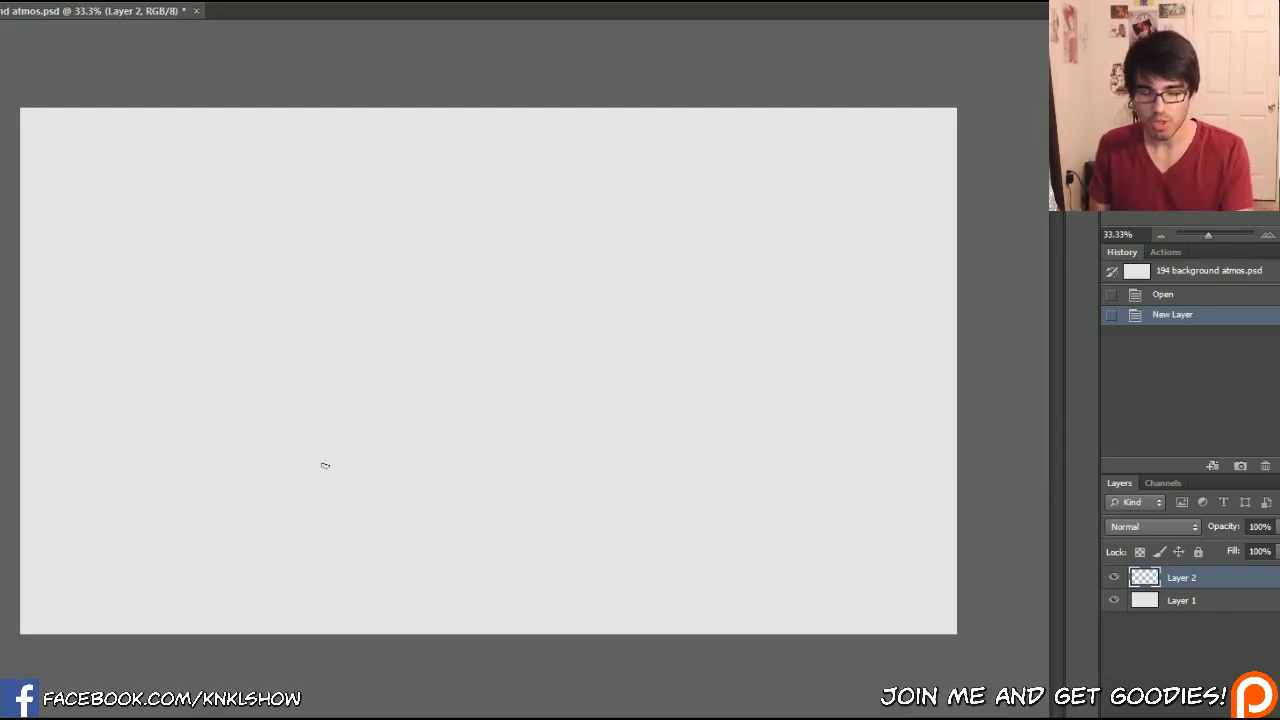
pyautogui.moveTo(62, 425); pyautogui.dragTo(86, 413)
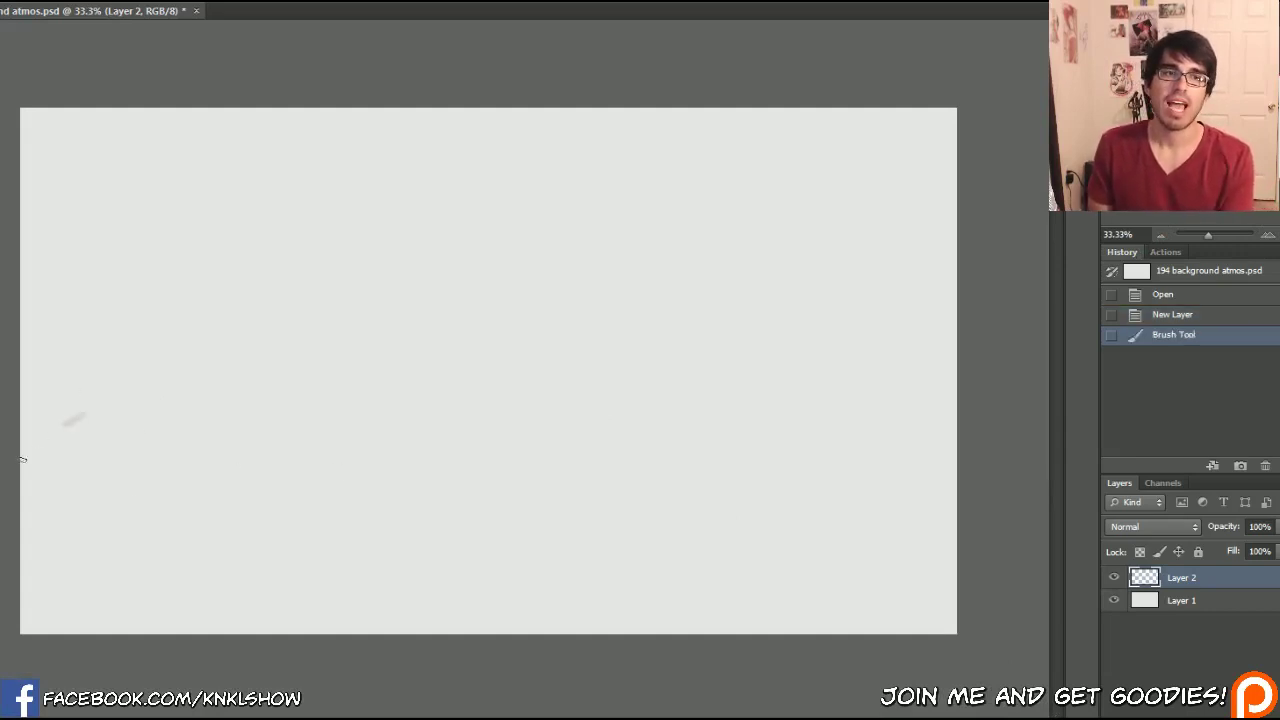
pyautogui.moveTo(28, 455)
pyautogui.mouseDown()
pyautogui.moveTo(120, 392)
pyautogui.moveTo(200, 362)
pyautogui.mouseUp()
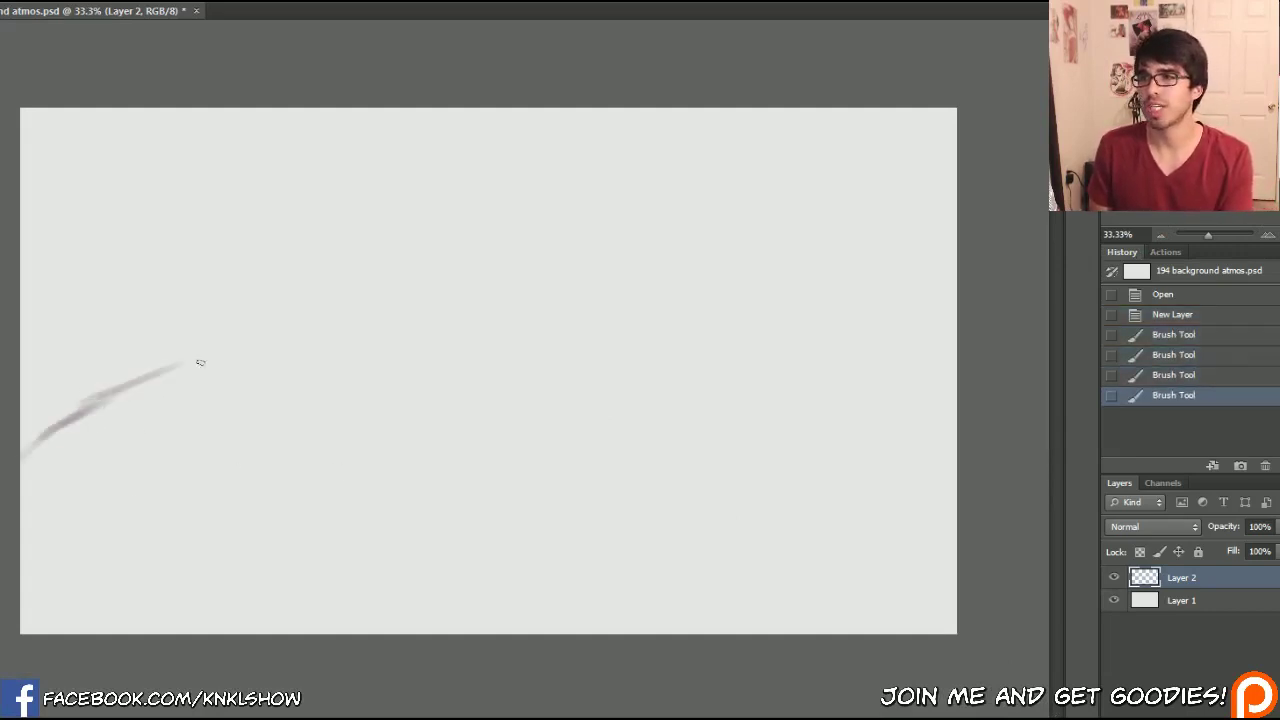
pyautogui.moveTo(45, 435); pyautogui.dragTo(200, 366)
pyautogui.moveTo(116, 396); pyautogui.dragTo(280, 368)
pyautogui.moveTo(80, 434); pyautogui.dragTo(150, 410)
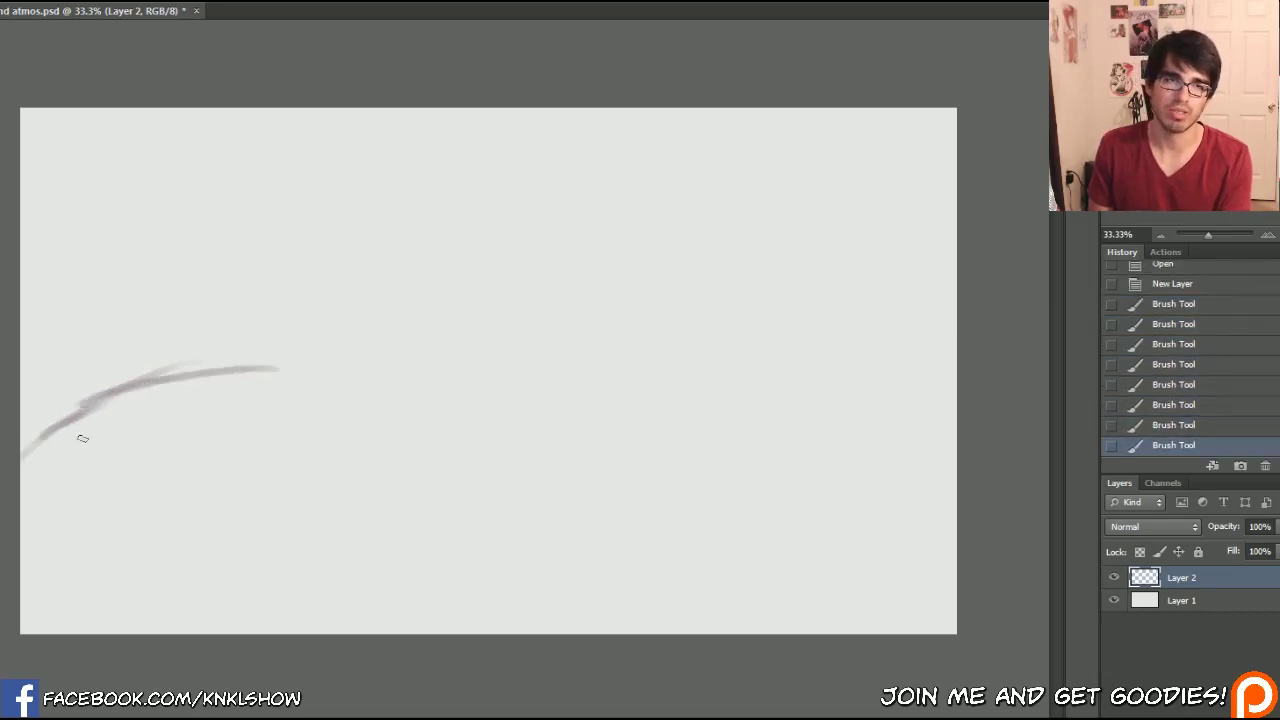
# - Extend the hill contour down through a valley to the right edge of the canvas and erase the stray strokes above the valley
pyautogui.moveTo(50, 448)
pyautogui.mouseDown()
pyautogui.moveTo(258, 392)
pyautogui.moveTo(314, 402)
pyautogui.mouseUp()
pyautogui.moveTo(262, 372)
pyautogui.mouseDown()
pyautogui.moveTo(471, 457)
pyautogui.moveTo(614, 476)
pyautogui.mouseUp()
pyautogui.moveTo(496, 485); pyautogui.dragTo(662, 491)
pyautogui.moveTo(557, 485); pyautogui.dragTo(783, 454)
pyautogui.moveTo(578, 494)
pyautogui.mouseDown()
pyautogui.moveTo(741, 505)
pyautogui.moveTo(658, 505)
pyautogui.moveTo(914, 458)
pyautogui.mouseUp()
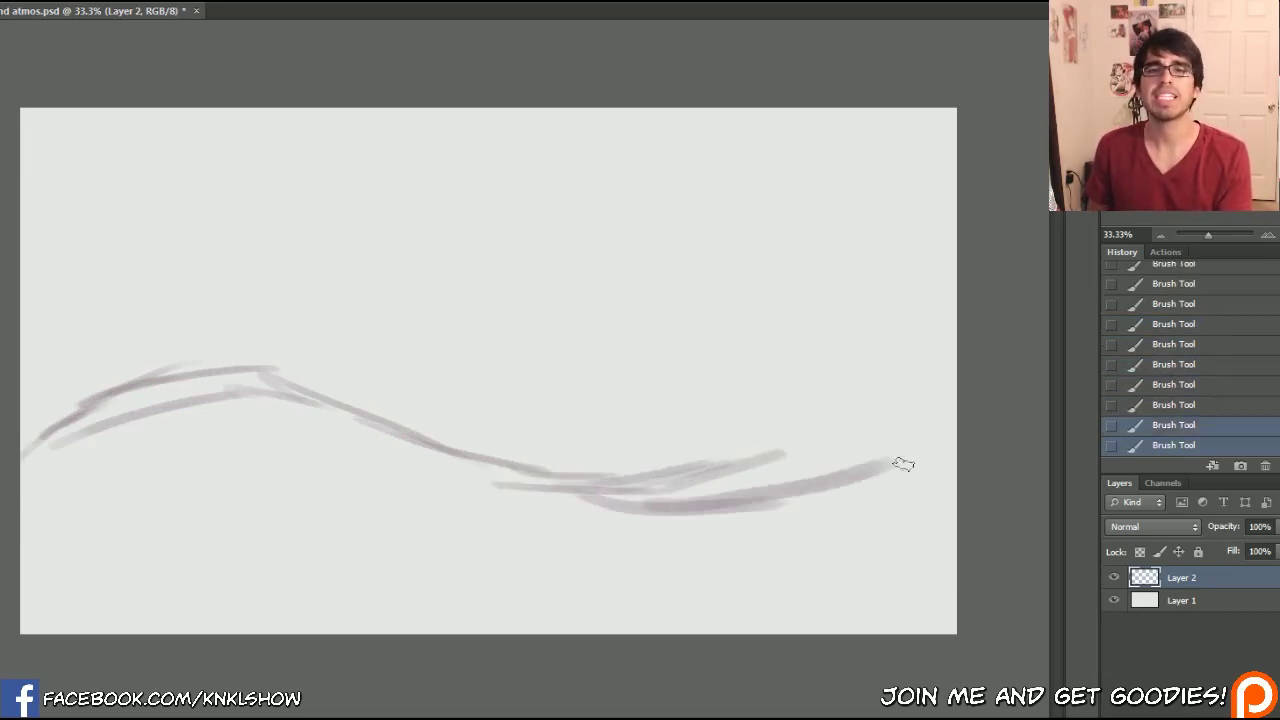
pyautogui.moveTo(765, 500)
pyautogui.mouseDown()
pyautogui.moveTo(950, 470)
pyautogui.moveTo(693, 483)
pyautogui.moveTo(633, 501)
pyautogui.moveTo(521, 488)
pyautogui.moveTo(309, 423)
pyautogui.mouseUp()
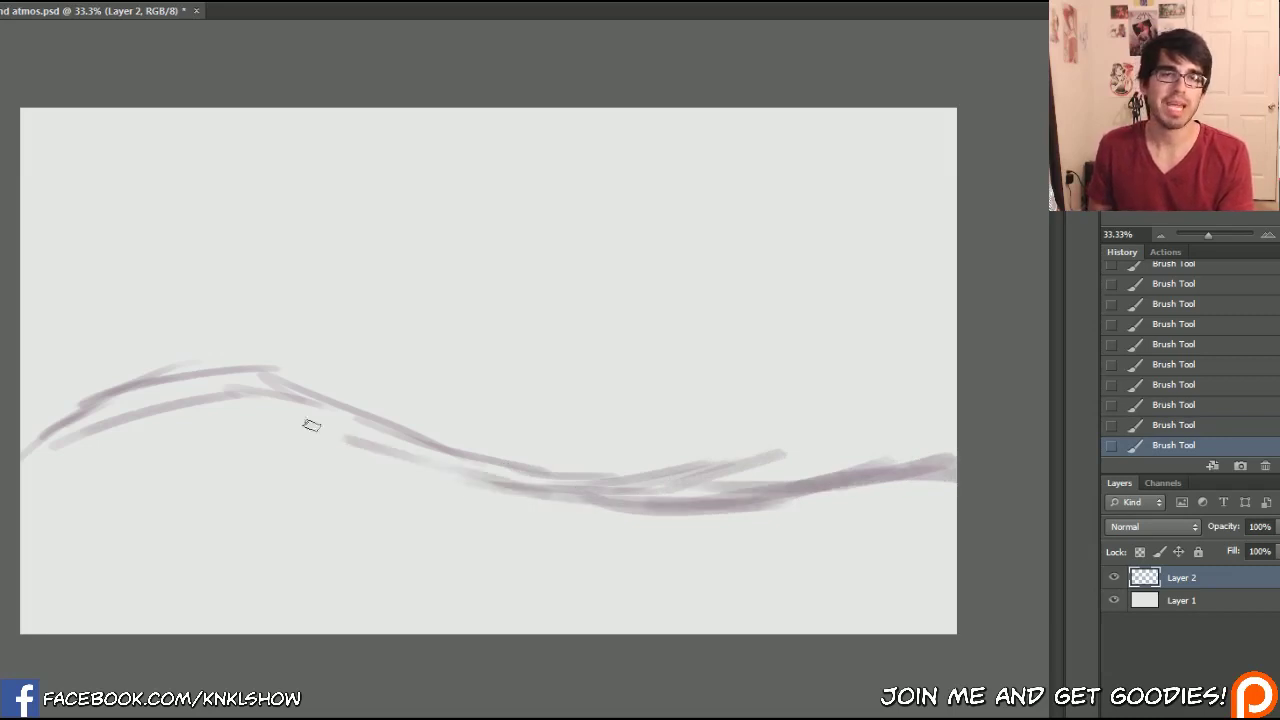
pyautogui.moveTo(578, 482)
pyautogui.mouseDown()
pyautogui.moveTo(790, 462)
pyautogui.moveTo(683, 492)
pyautogui.moveTo(874, 454)
pyautogui.moveTo(730, 472)
pyautogui.moveTo(891, 467)
pyautogui.moveTo(702, 488)
pyautogui.moveTo(929, 453)
pyautogui.moveTo(684, 482)
pyautogui.mouseUp()
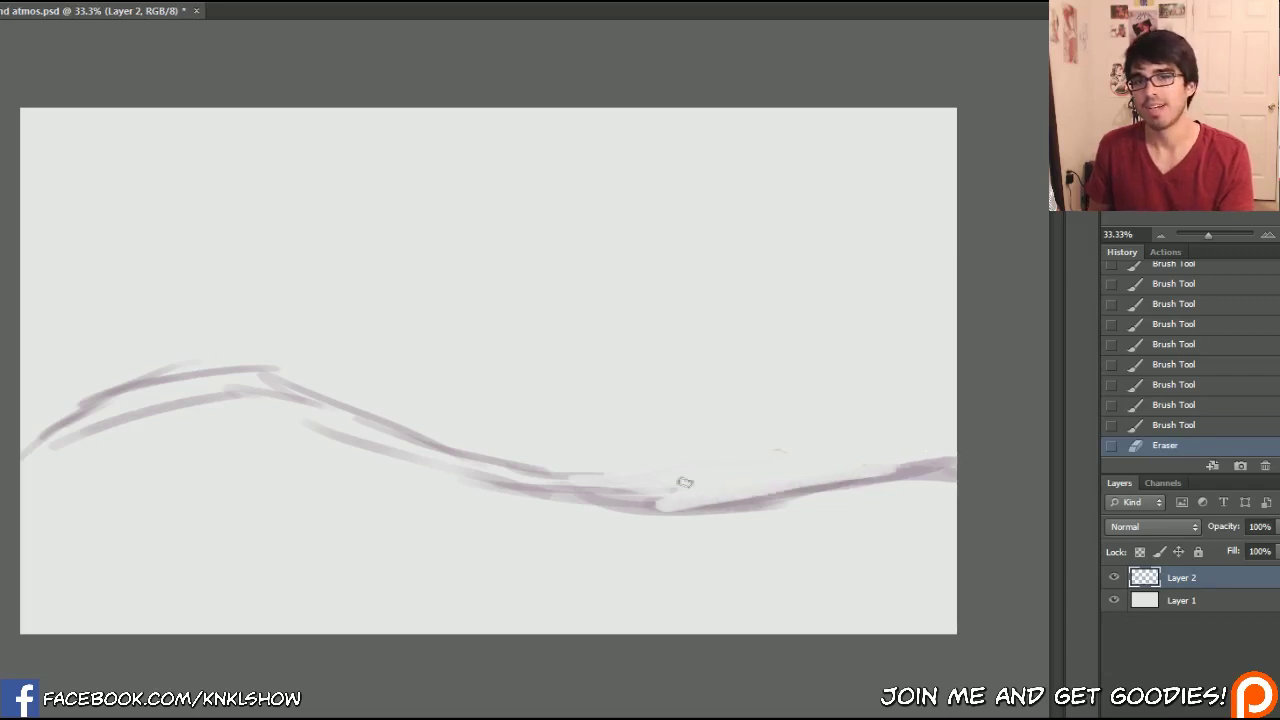
pyautogui.moveTo(594, 466)
pyautogui.mouseDown()
pyautogui.moveTo(639, 494)
pyautogui.moveTo(538, 449)
pyautogui.moveTo(623, 477)
pyautogui.mouseUp()
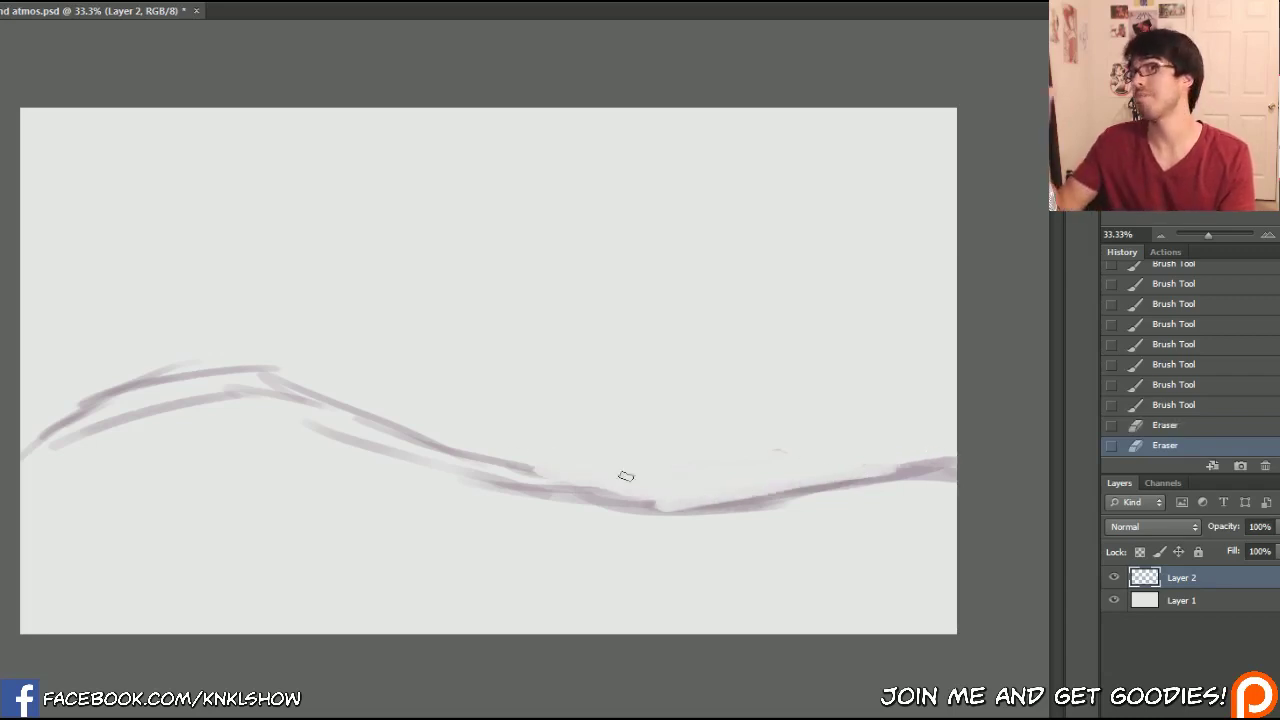
# - Sketch a tree trunk flaring into the top of the hill, with branches forking from its upper end
pyautogui.moveTo(330, 401); pyautogui.dragTo(276, 308)
pyautogui.moveTo(290, 372); pyautogui.dragTo(267, 322)
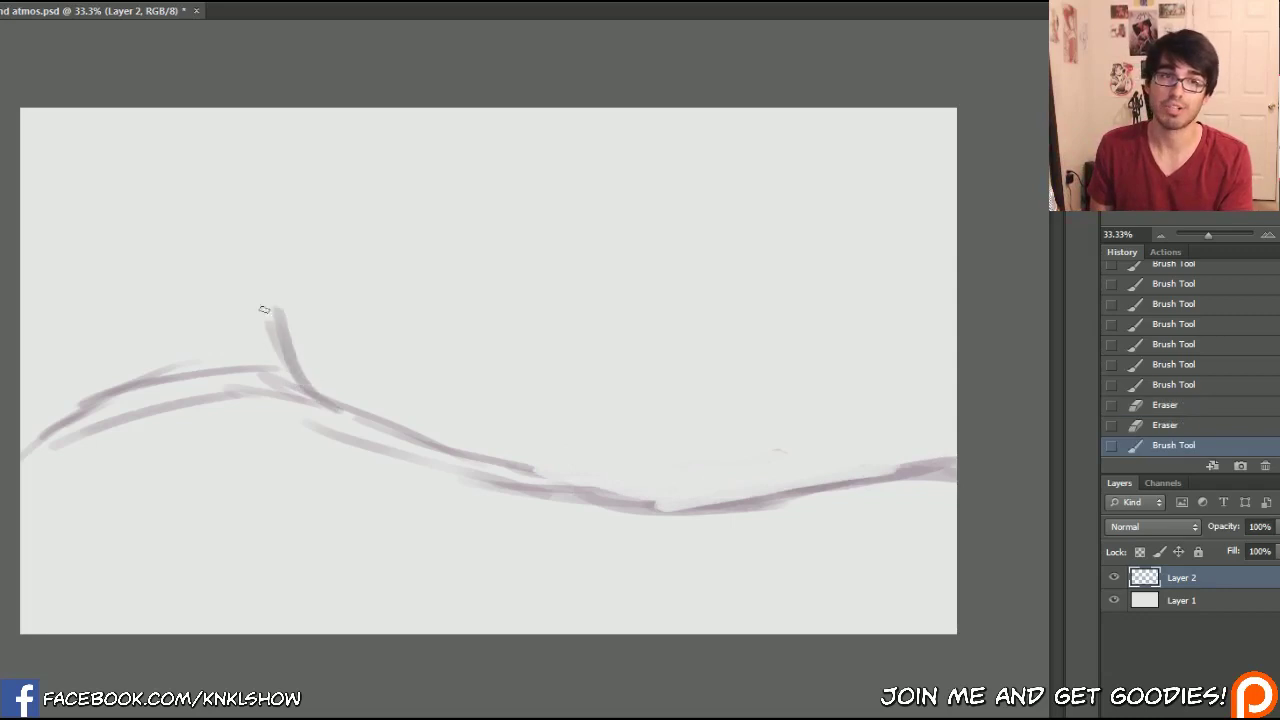
pyautogui.moveTo(198, 381)
pyautogui.mouseDown()
pyautogui.moveTo(257, 287)
pyautogui.moveTo(233, 276)
pyautogui.mouseUp()
pyautogui.moveTo(293, 370); pyautogui.dragTo(277, 266)
pyautogui.moveTo(226, 362)
pyautogui.mouseDown()
pyautogui.moveTo(231, 228)
pyautogui.moveTo(240, 299)
pyautogui.moveTo(214, 222)
pyautogui.mouseUp()
pyautogui.moveTo(232, 316)
pyautogui.mouseDown()
pyautogui.moveTo(246, 245)
pyautogui.moveTo(192, 218)
pyautogui.mouseUp()
pyautogui.moveTo(236, 278); pyautogui.dragTo(177, 203)
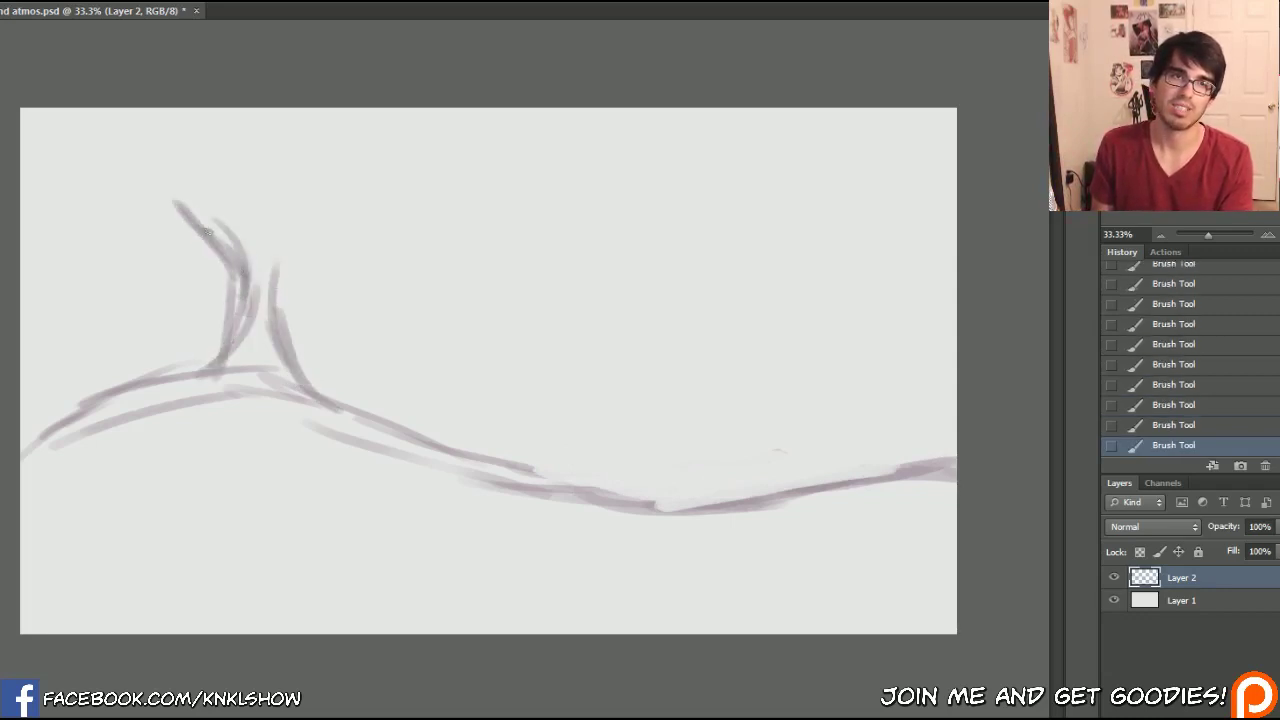
pyautogui.moveTo(236, 248)
pyautogui.mouseDown()
pyautogui.moveTo(215, 232)
pyautogui.moveTo(222, 162)
pyautogui.moveTo(270, 218)
pyautogui.mouseUp()
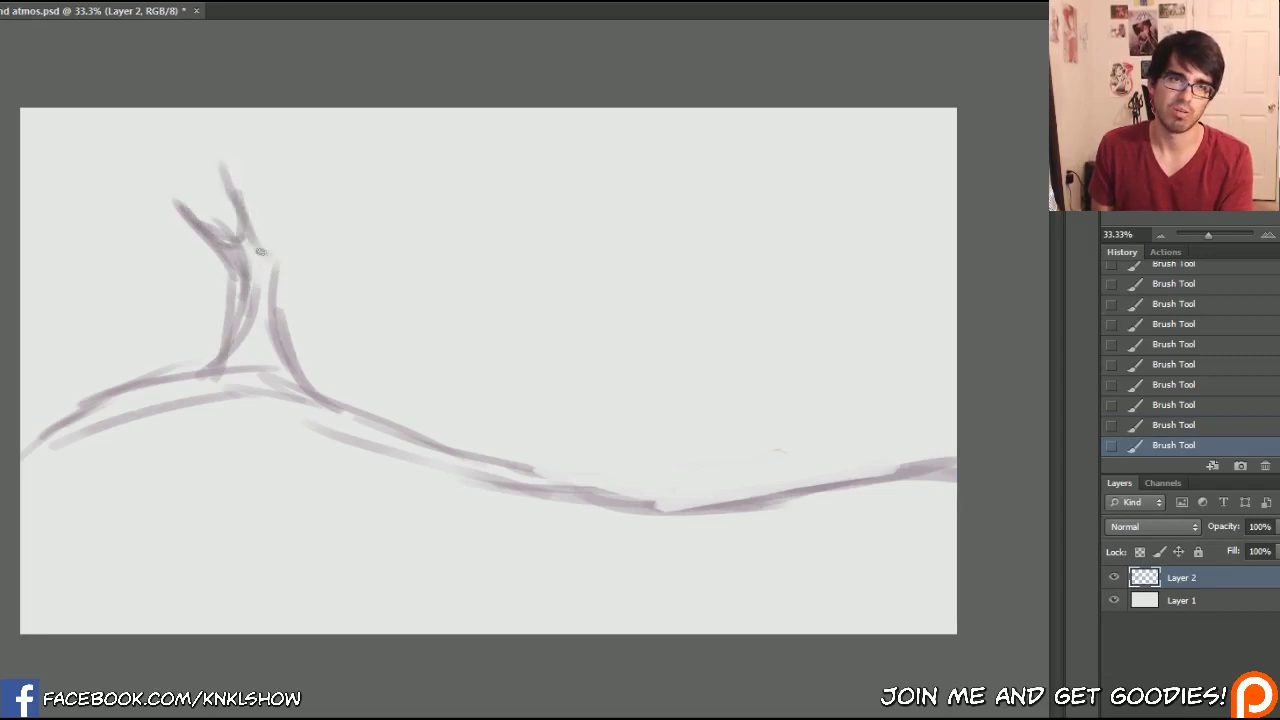
# - Outline a broad leafy crown around the branches, with a small angular leaf cluster on each side
pyautogui.moveTo(270, 282)
pyautogui.mouseDown()
pyautogui.moveTo(305, 213)
pyautogui.moveTo(309, 263)
pyautogui.moveTo(323, 261)
pyautogui.moveTo(377, 217)
pyautogui.moveTo(347, 173)
pyautogui.moveTo(385, 199)
pyautogui.moveTo(391, 180)
pyautogui.moveTo(247, 125)
pyautogui.moveTo(139, 163)
pyautogui.moveTo(199, 244)
pyautogui.moveTo(231, 259)
pyautogui.moveTo(191, 242)
pyautogui.moveTo(165, 198)
pyautogui.moveTo(145, 204)
pyautogui.moveTo(108, 181)
pyautogui.moveTo(154, 167)
pyautogui.moveTo(183, 131)
pyautogui.mouseUp()
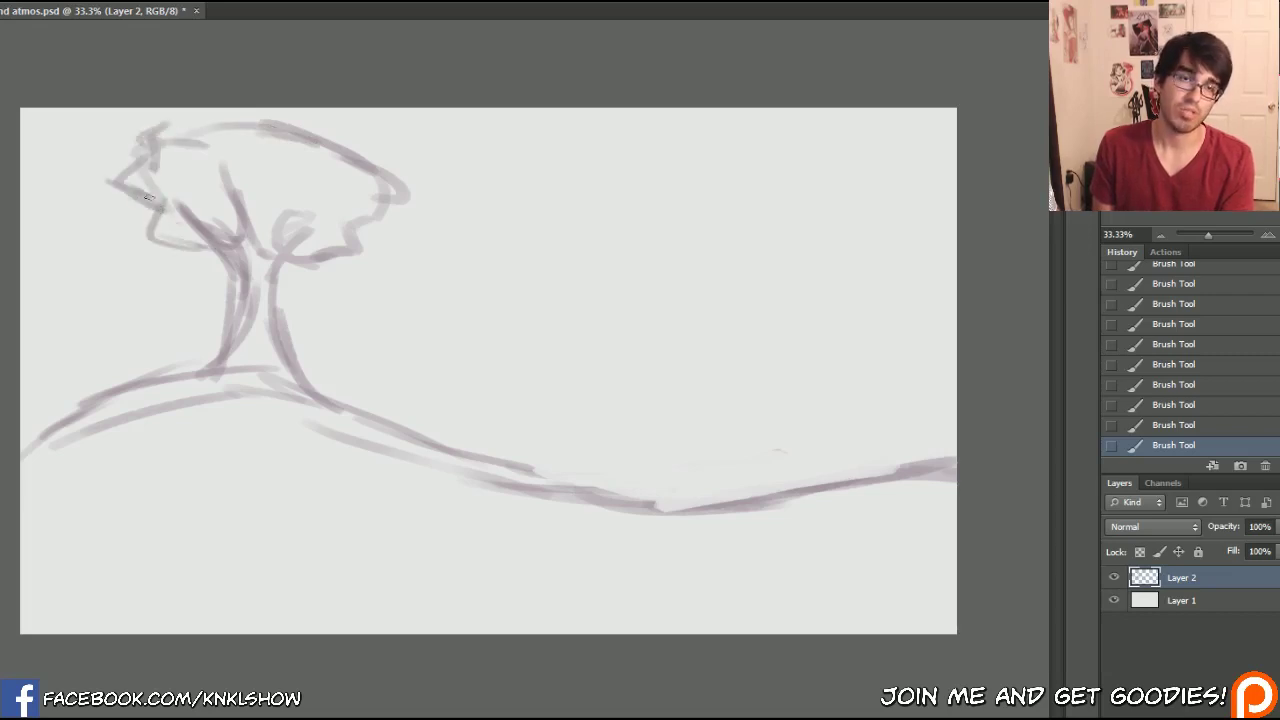
pyautogui.moveTo(130, 220)
pyautogui.mouseDown()
pyautogui.moveTo(100, 205)
pyautogui.moveTo(80, 220)
pyautogui.moveTo(120, 245)
pyautogui.mouseUp()
pyautogui.moveTo(382, 242)
pyautogui.mouseDown()
pyautogui.moveTo(376, 254)
pyautogui.moveTo(394, 224)
pyautogui.moveTo(360, 160)
pyautogui.mouseUp()
pyautogui.moveTo(360, 160)
pyautogui.mouseDown()
pyautogui.moveTo(310, 133)
pyautogui.moveTo(310, 145)
pyautogui.moveTo(268, 121)
pyautogui.moveTo(155, 137)
pyautogui.mouseUp()
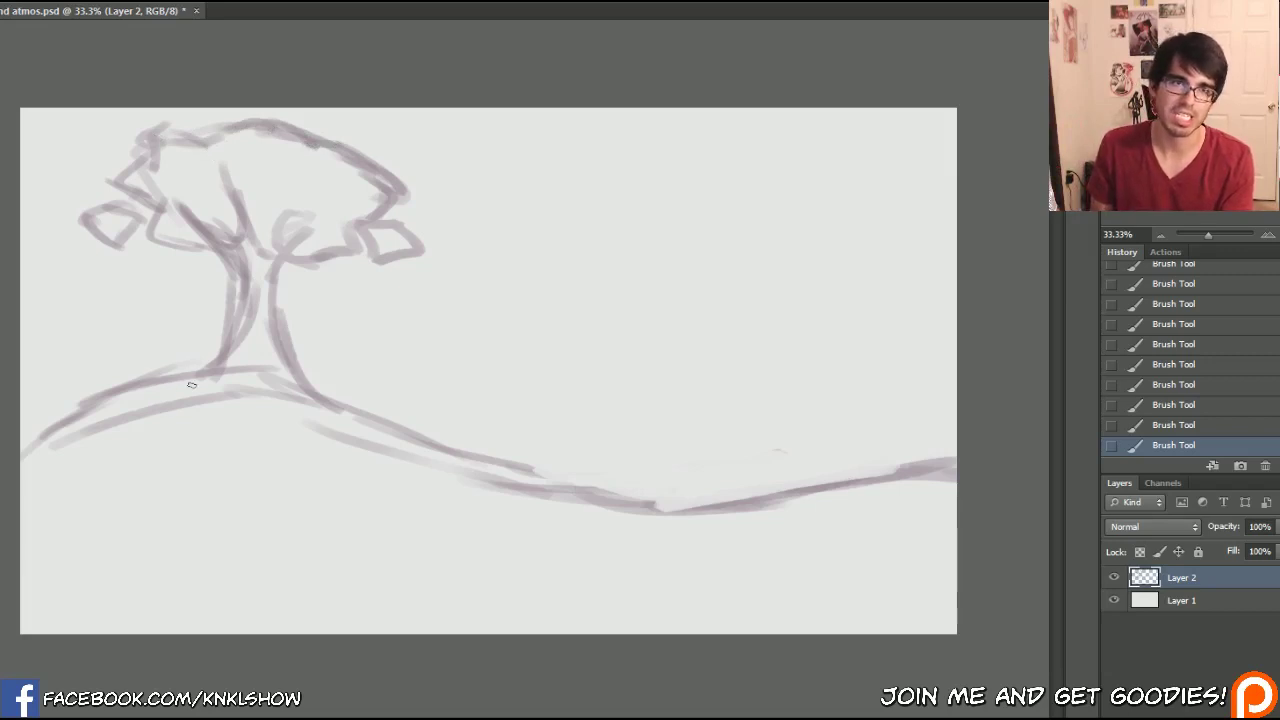
# - Add grass tufts at the trunk's base, build up the hill's contour and ledge, and mark a small round head beside the trunk
pyautogui.moveTo(205, 376); pyautogui.dragTo(200, 335)
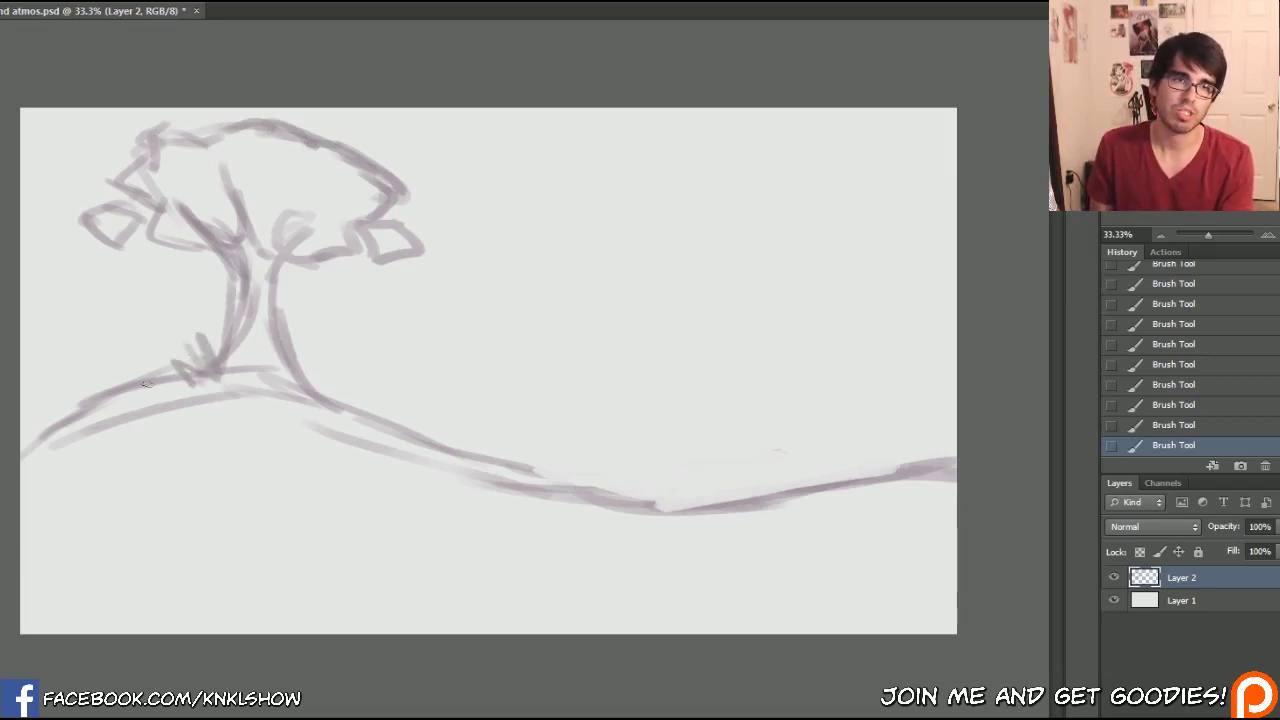
pyautogui.moveTo(25, 443); pyautogui.dragTo(182, 382)
pyautogui.moveTo(292, 383)
pyautogui.mouseDown()
pyautogui.moveTo(240, 385)
pyautogui.moveTo(312, 384)
pyautogui.moveTo(318, 368)
pyautogui.mouseUp()
pyautogui.moveTo(312, 384)
pyautogui.mouseDown()
pyautogui.moveTo(368, 393)
pyautogui.moveTo(305, 389)
pyautogui.mouseUp()
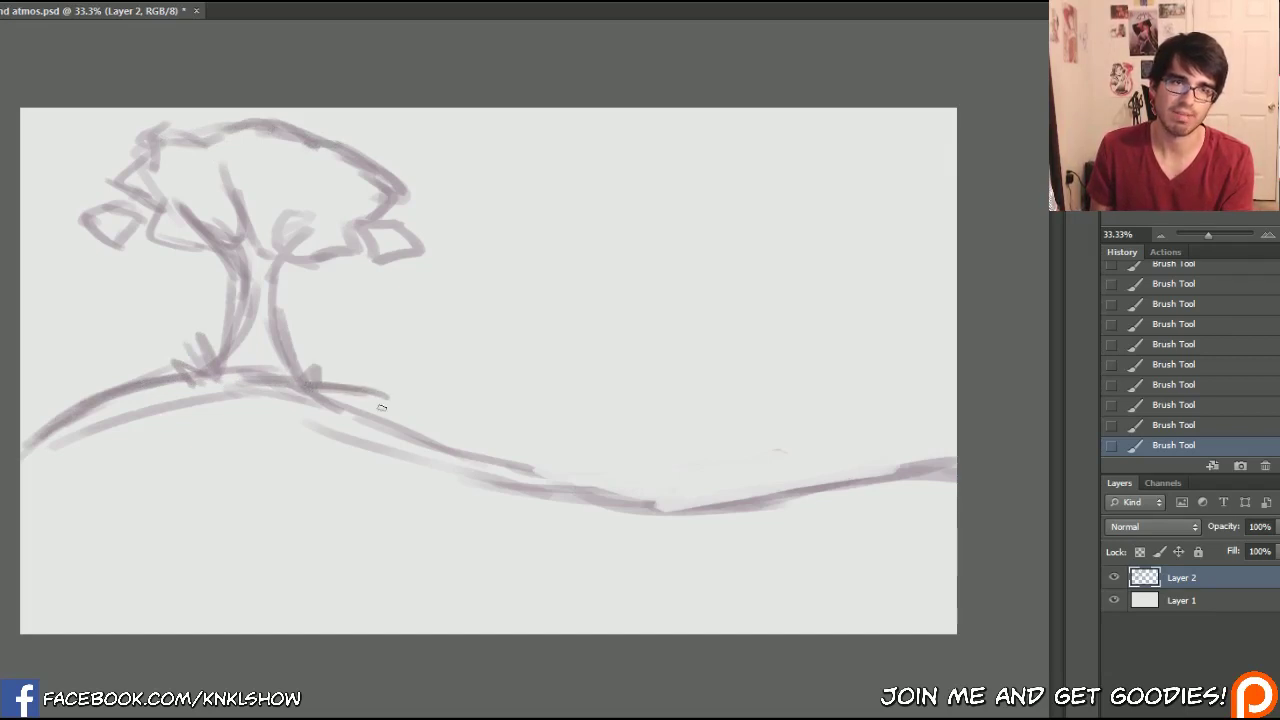
pyautogui.moveTo(421, 428)
pyautogui.mouseDown()
pyautogui.moveTo(380, 398)
pyautogui.moveTo(462, 452)
pyautogui.mouseUp()
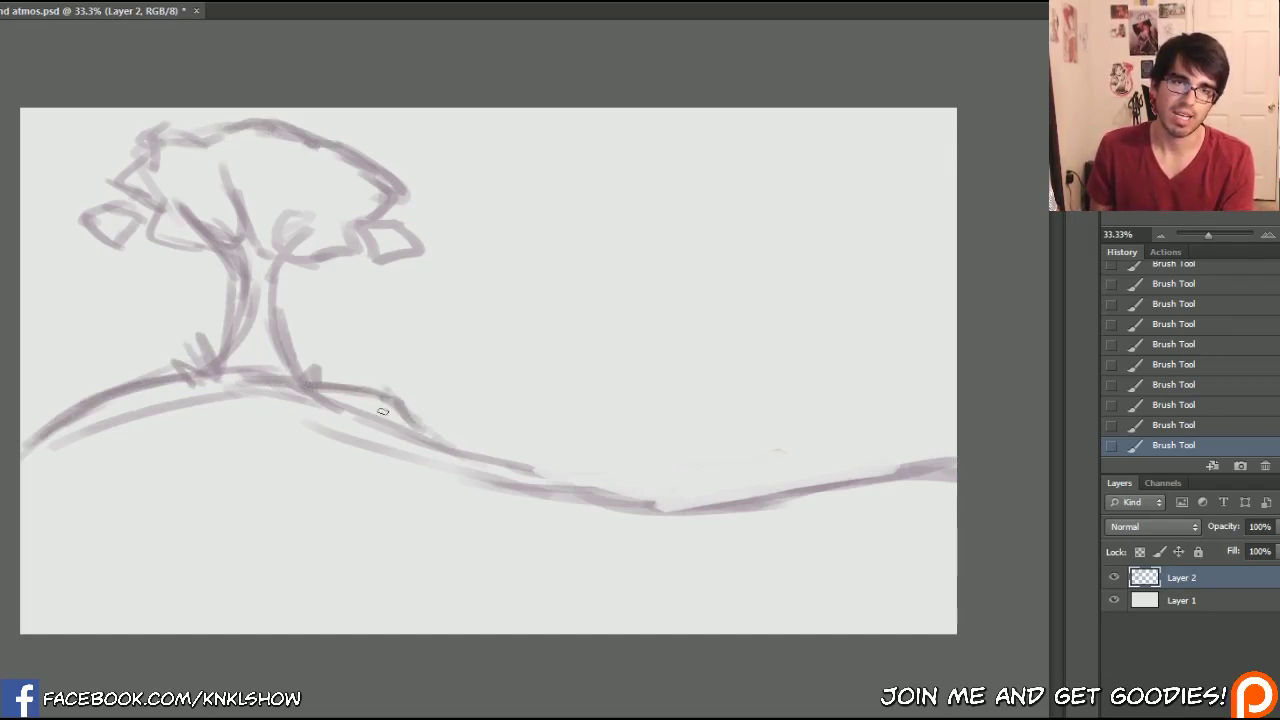
pyautogui.moveTo(405, 410); pyautogui.dragTo(468, 457)
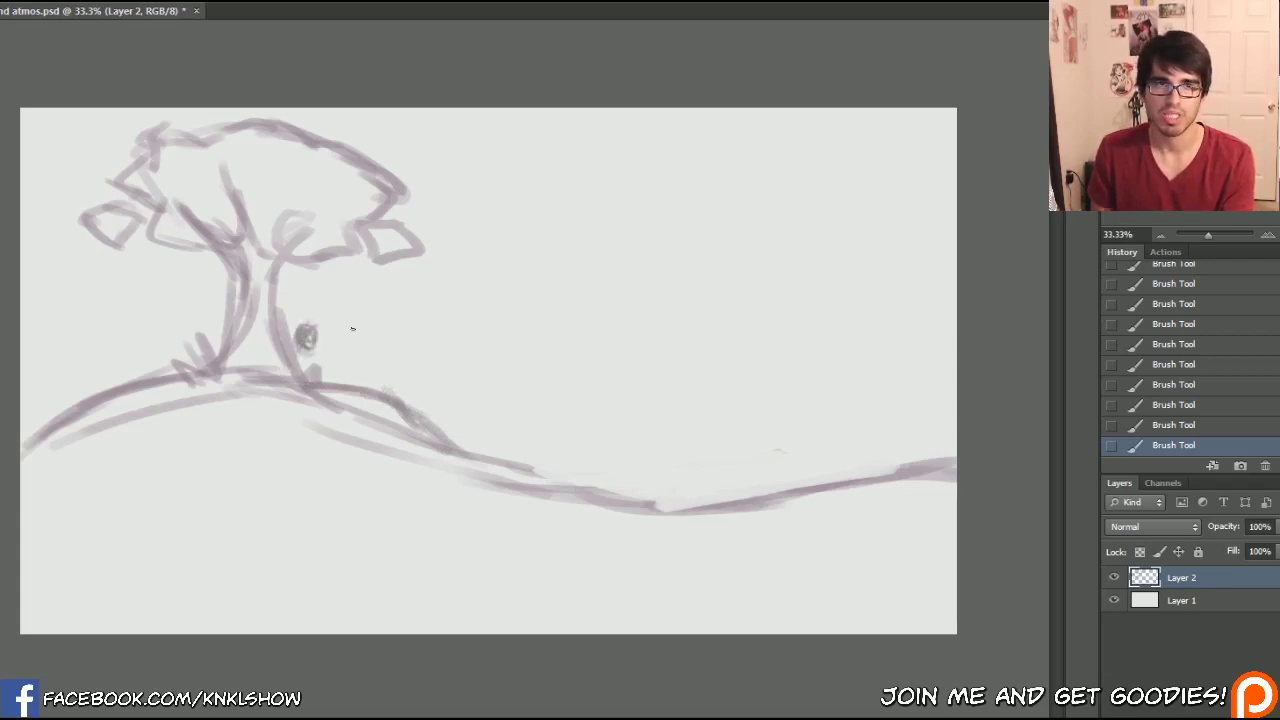
# - Enlarge and reposition the sketch layer with Free Transform so the tree's crown and the hill run past the canvas edges
pyautogui.hotkey('ctrl', 't')
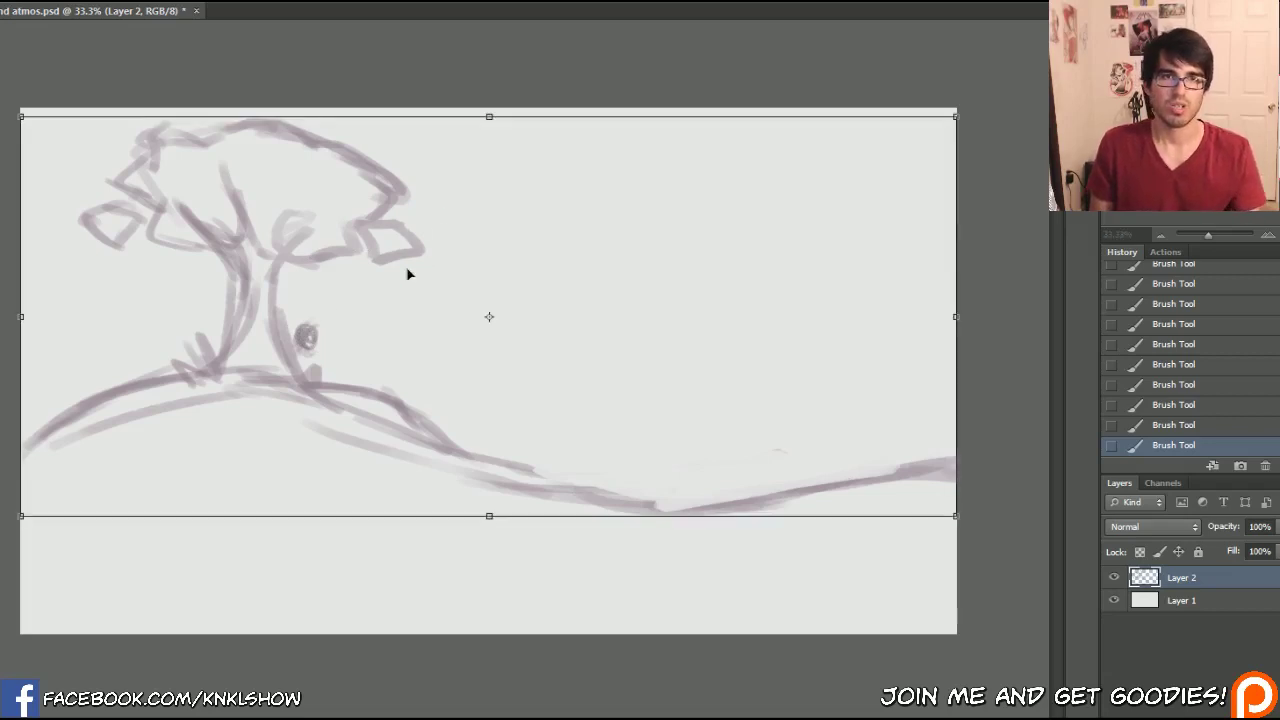
pyautogui.moveTo(21, 516); pyautogui.dragTo(0, 562)
pyautogui.moveTo(306, 480)
pyautogui.mouseDown()
pyautogui.moveTo(302, 494)
pyautogui.moveTo(304, 479)
pyautogui.mouseUp()
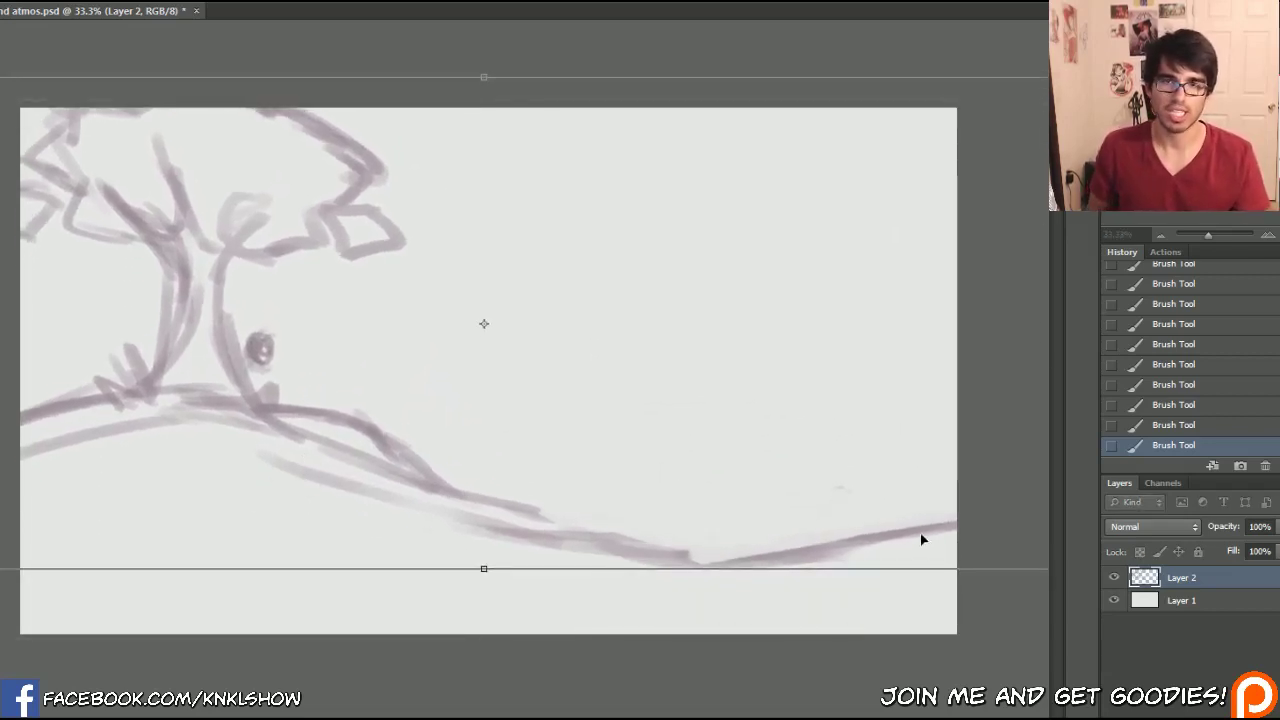
pyautogui.click(1161, 234)
pyautogui.moveTo(916, 519); pyautogui.dragTo(962, 539)
pyautogui.moveTo(864, 510); pyautogui.dragTo(891, 527)
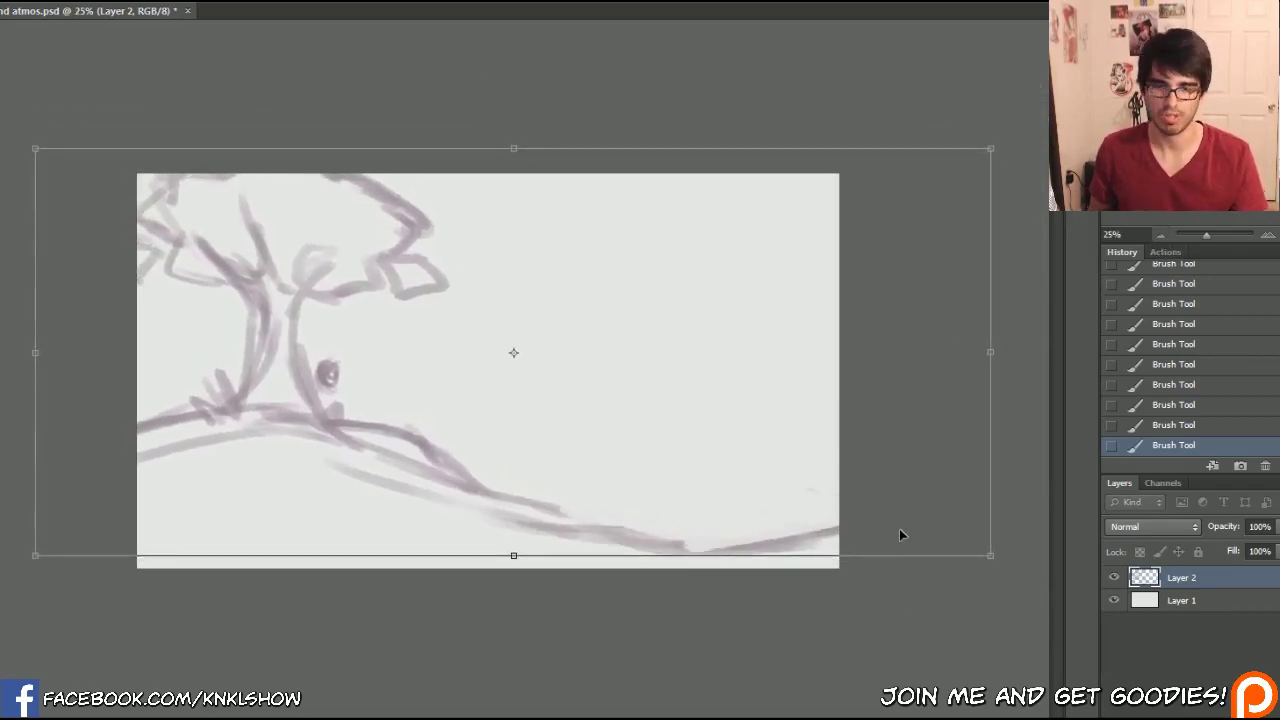
pyautogui.moveTo(997, 548); pyautogui.dragTo(1010, 567)
pyautogui.press('Return')
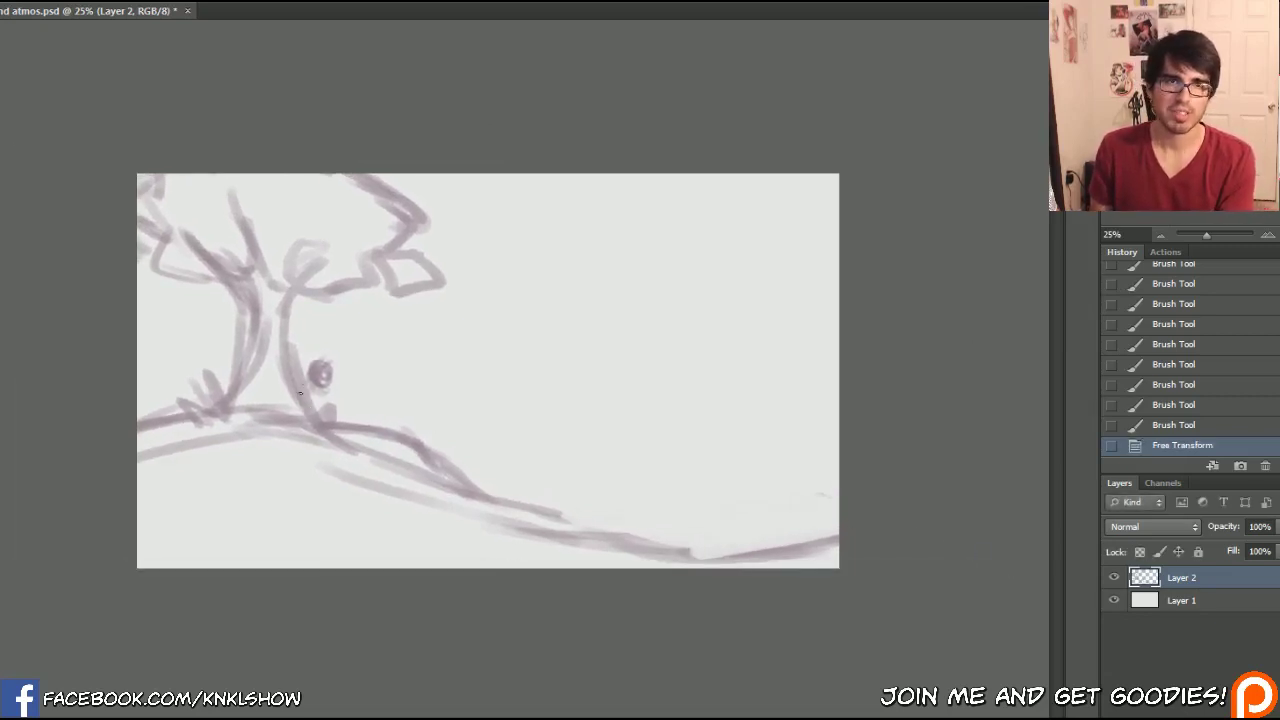
# - Sketch a small figure below the head, seated against the trunk and holding an open book
pyautogui.click(300, 393)
pyautogui.click(302, 390)
pyautogui.click(304, 388)
pyautogui.click(304, 390)
pyautogui.click(305, 392)
pyautogui.click(306, 395)
pyautogui.click(306, 397)
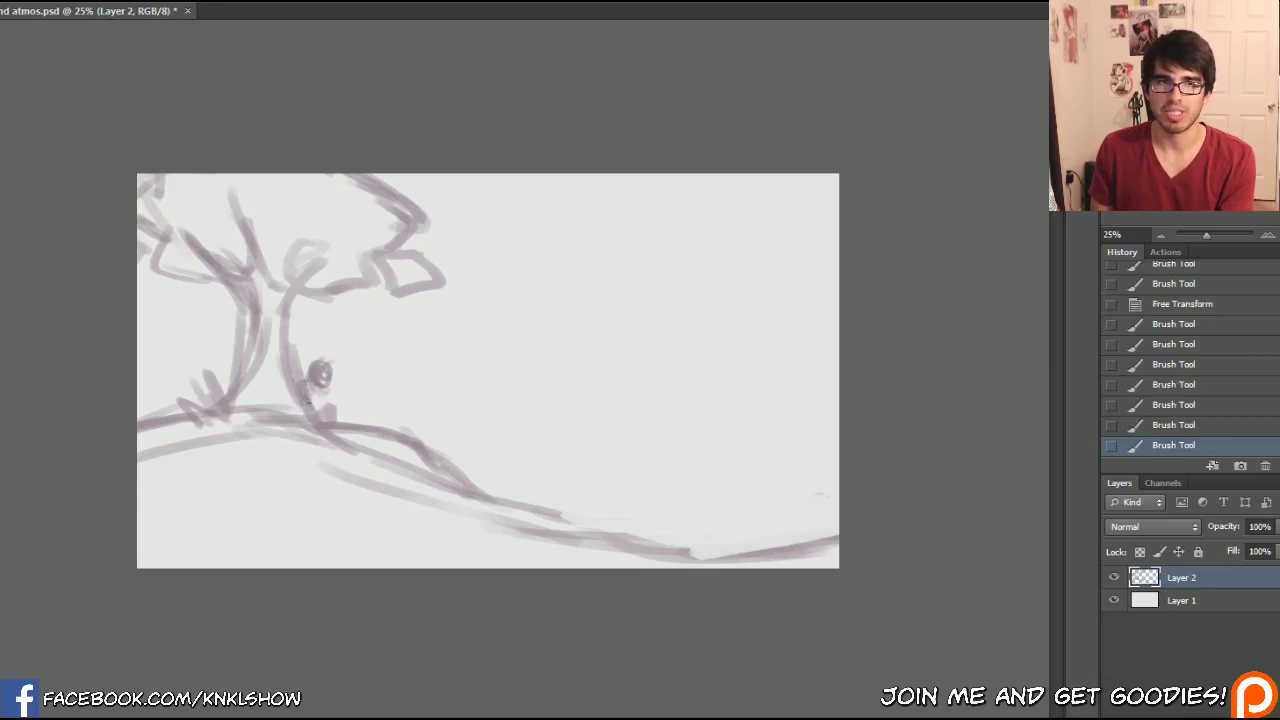
pyautogui.click(308, 401)
pyautogui.click(309, 404)
pyautogui.click(313, 409)
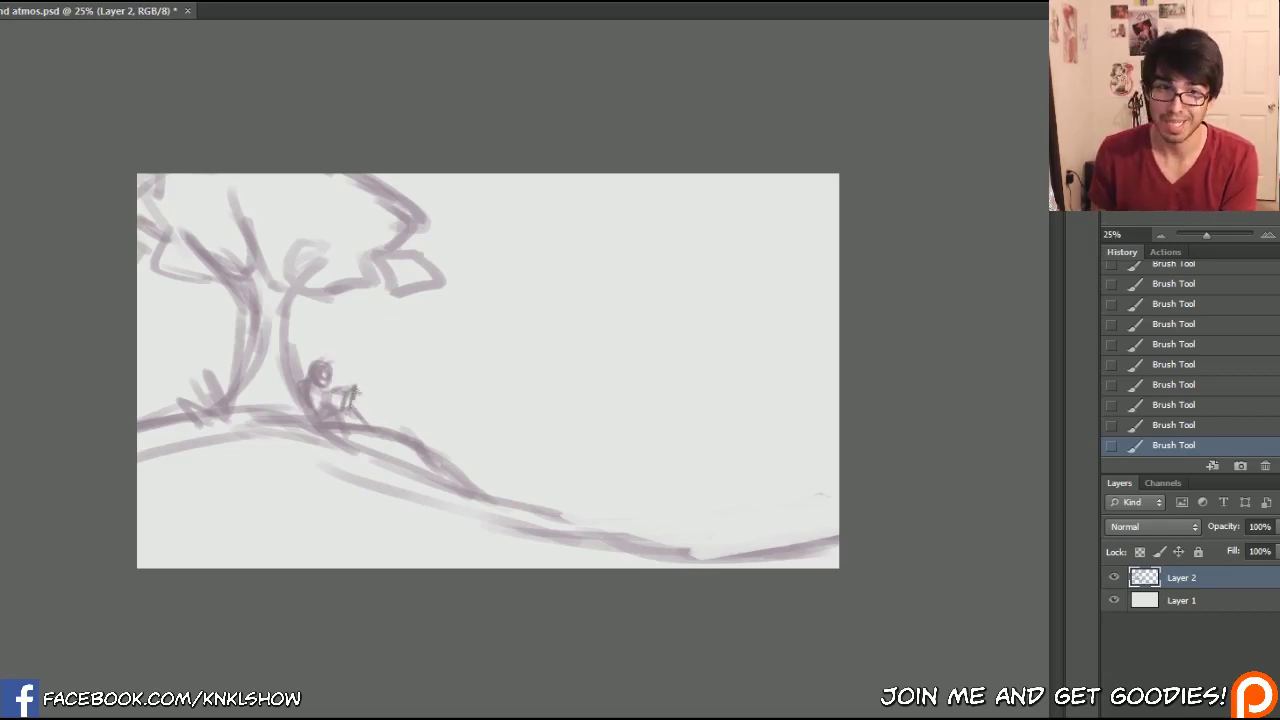
# - Erase the excess strokes around the figure's book and clear the face area inside the head
pyautogui.press('e')
pyautogui.moveTo(356, 408); pyautogui.dragTo(357, 394)
pyautogui.moveTo(358, 392); pyautogui.dragTo(355, 381)
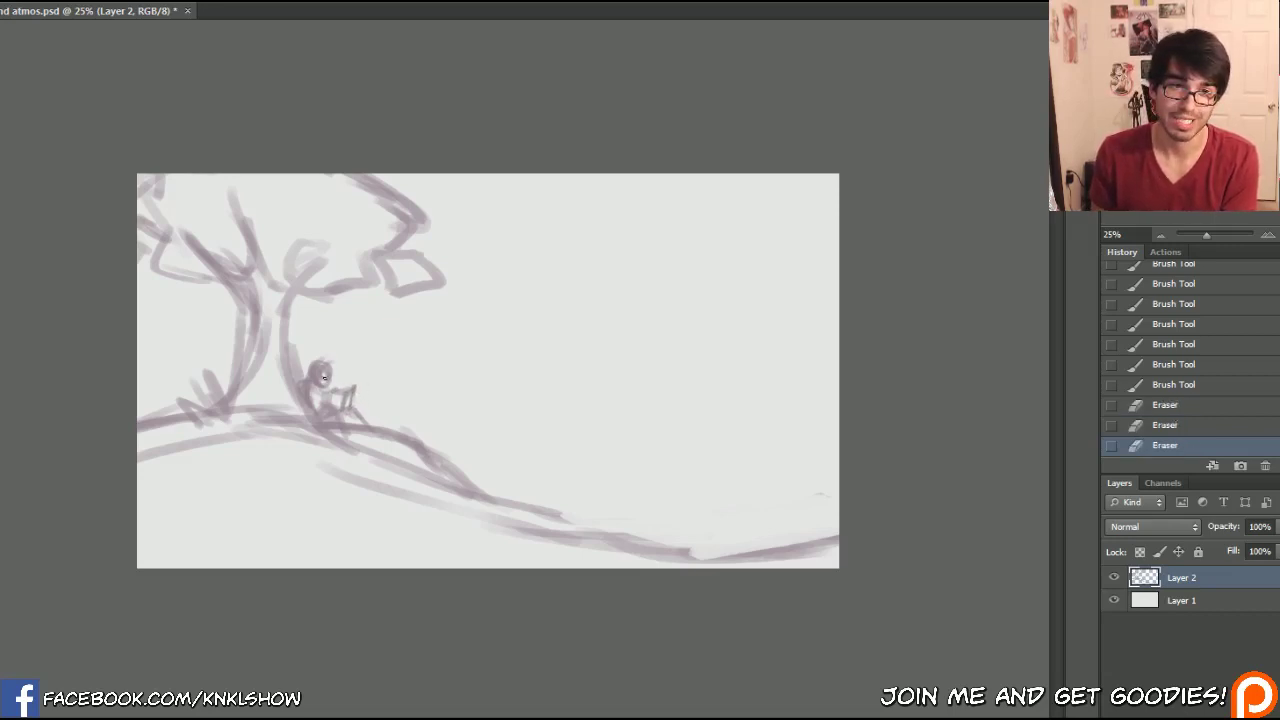
pyautogui.moveTo(321, 372); pyautogui.dragTo(322, 381)
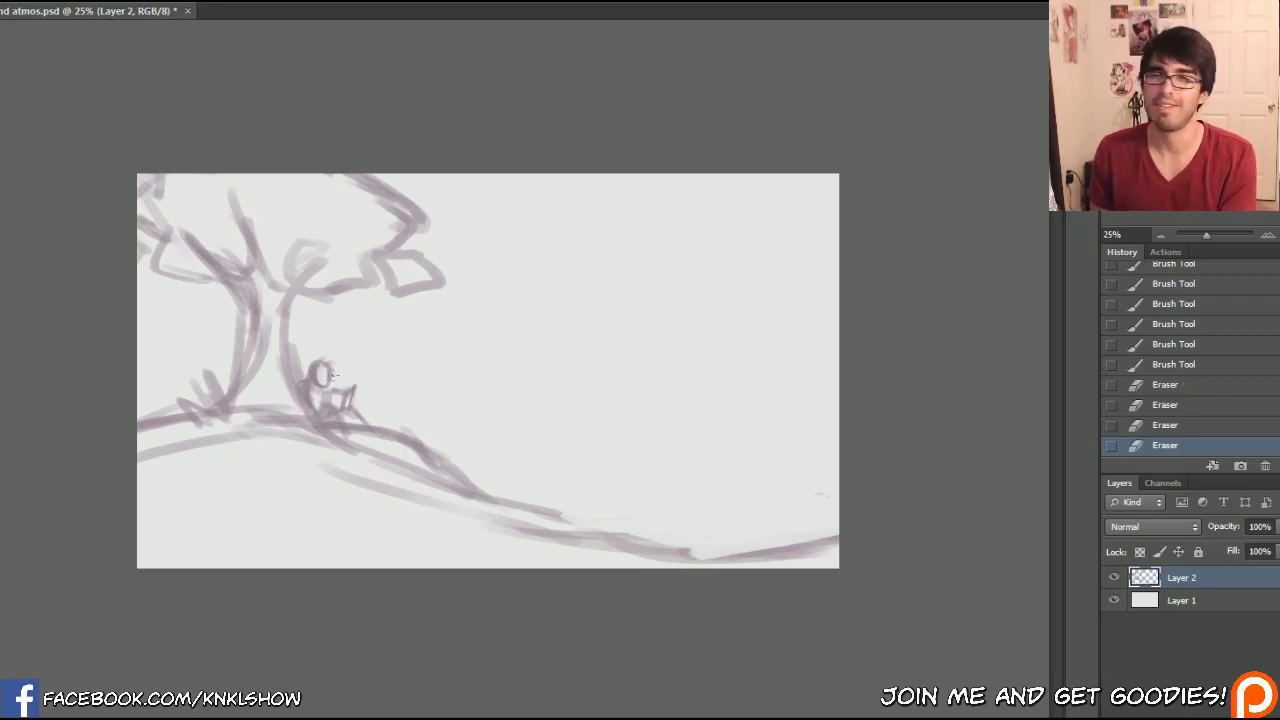
# - Refine the seated figure's face, hair and upper body with small strokes
pyautogui.moveTo(320, 380)
pyautogui.mouseDown()
pyautogui.moveTo(326, 392)
pyautogui.moveTo(330, 370)
pyautogui.moveTo(318, 382)
pyautogui.mouseUp()
pyautogui.moveTo(322, 364); pyautogui.dragTo(328, 378)
pyautogui.moveTo(324, 386); pyautogui.dragTo(317, 404)
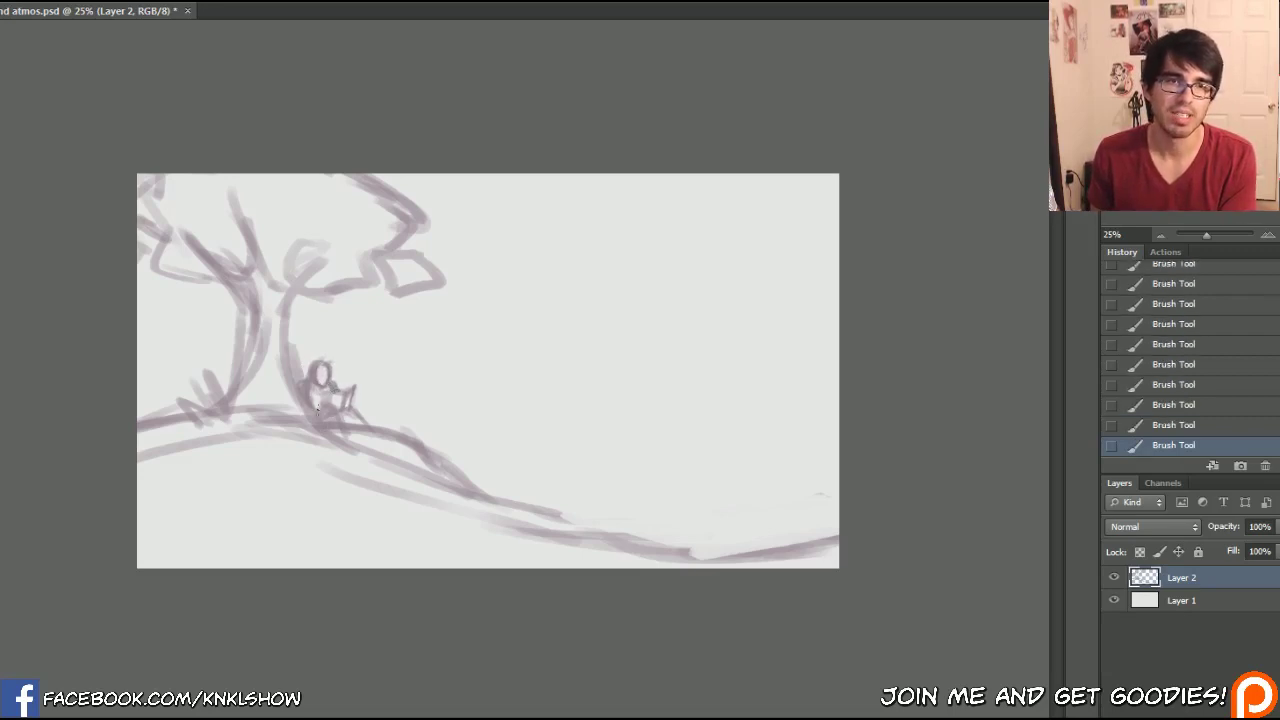
pyautogui.hotkey('ctrl', '+')
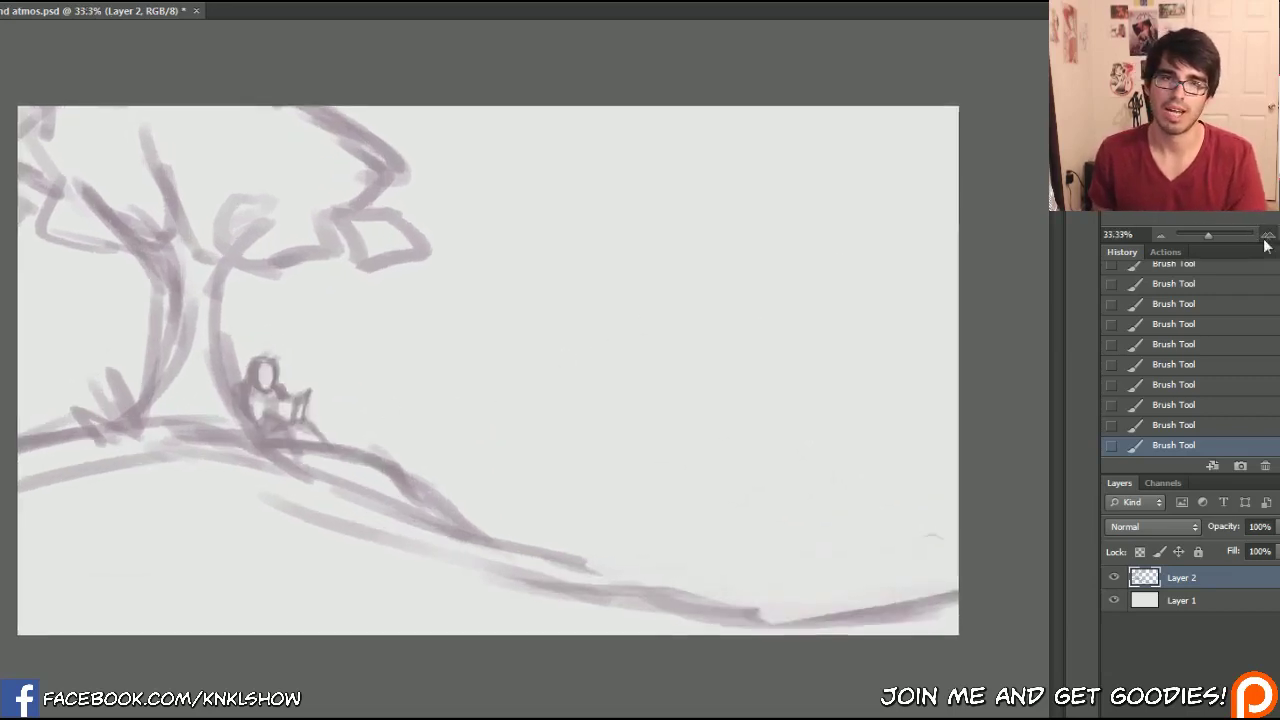
# - Erase the excess strokes around the seated figure's shoulder, arm and torso to clean up the upper body
pyautogui.hotkey('ctrl', '+')
pyautogui.moveTo(646, 317); pyautogui.dragTo(730, 266)
pyautogui.moveTo(593, 306); pyautogui.dragTo(634, 297)
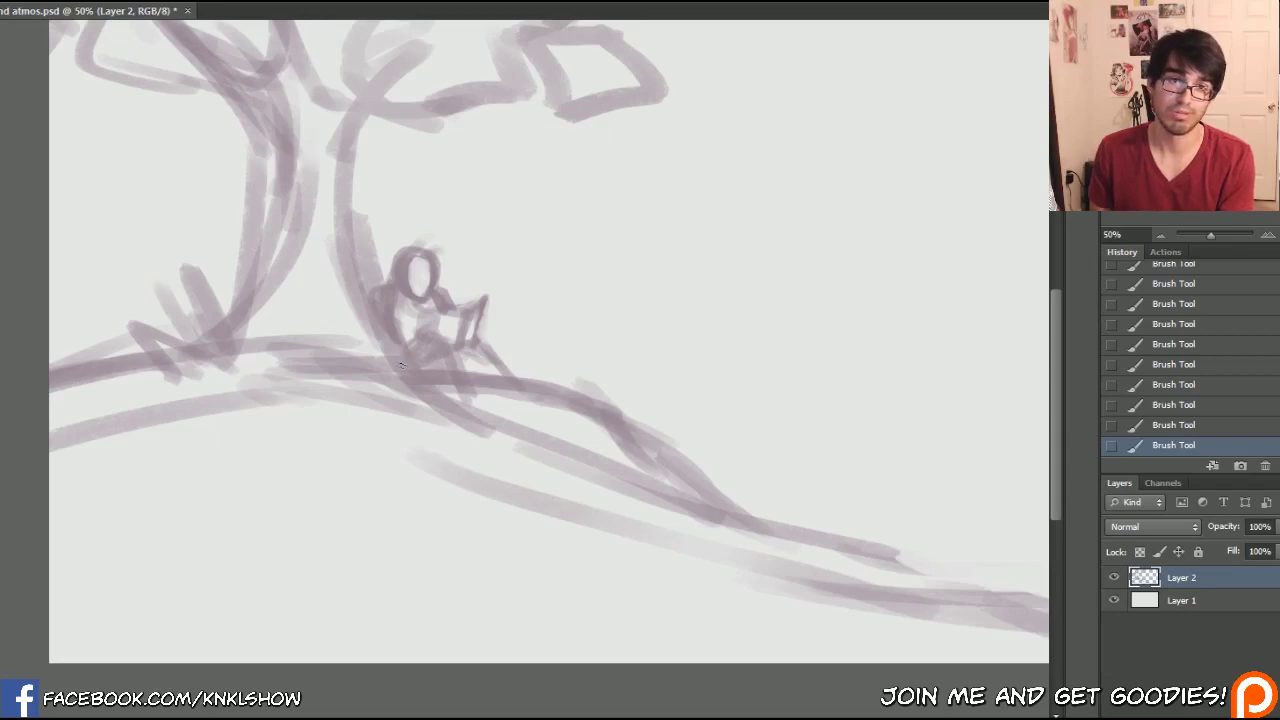
pyautogui.press('e')
pyautogui.moveTo(388, 303)
pyautogui.mouseDown()
pyautogui.moveTo(398, 332)
pyautogui.moveTo(396, 314)
pyautogui.mouseUp()
pyautogui.moveTo(390, 305); pyautogui.dragTo(410, 352)
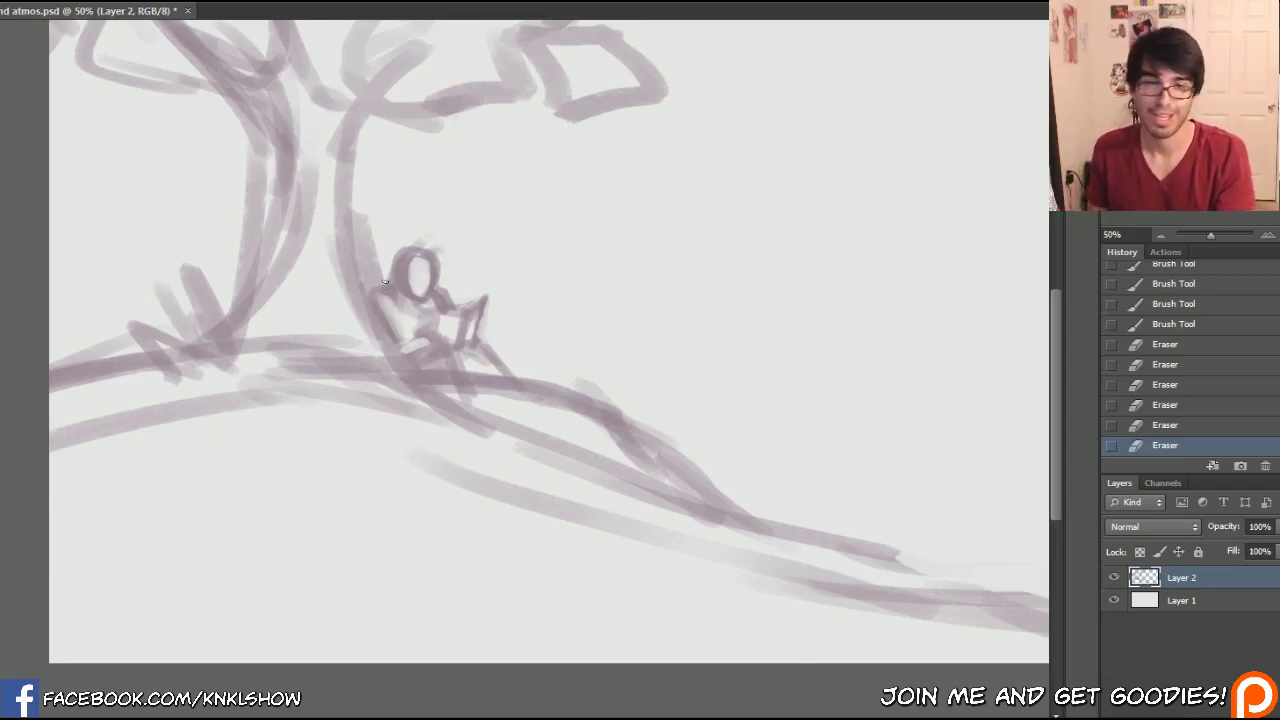
# - Redraw the figure's shoulder and sketch glasses and hair strands over the face with small brush strokes
pyautogui.moveTo(382, 303); pyautogui.dragTo(388, 294)
pyautogui.moveTo(390, 298); pyautogui.dragTo(416, 280)
pyautogui.moveTo(415, 277); pyautogui.dragTo(419, 281)
pyautogui.moveTo(417, 277); pyautogui.dragTo(418, 277)
pyautogui.moveTo(419, 275); pyautogui.dragTo(427, 277)
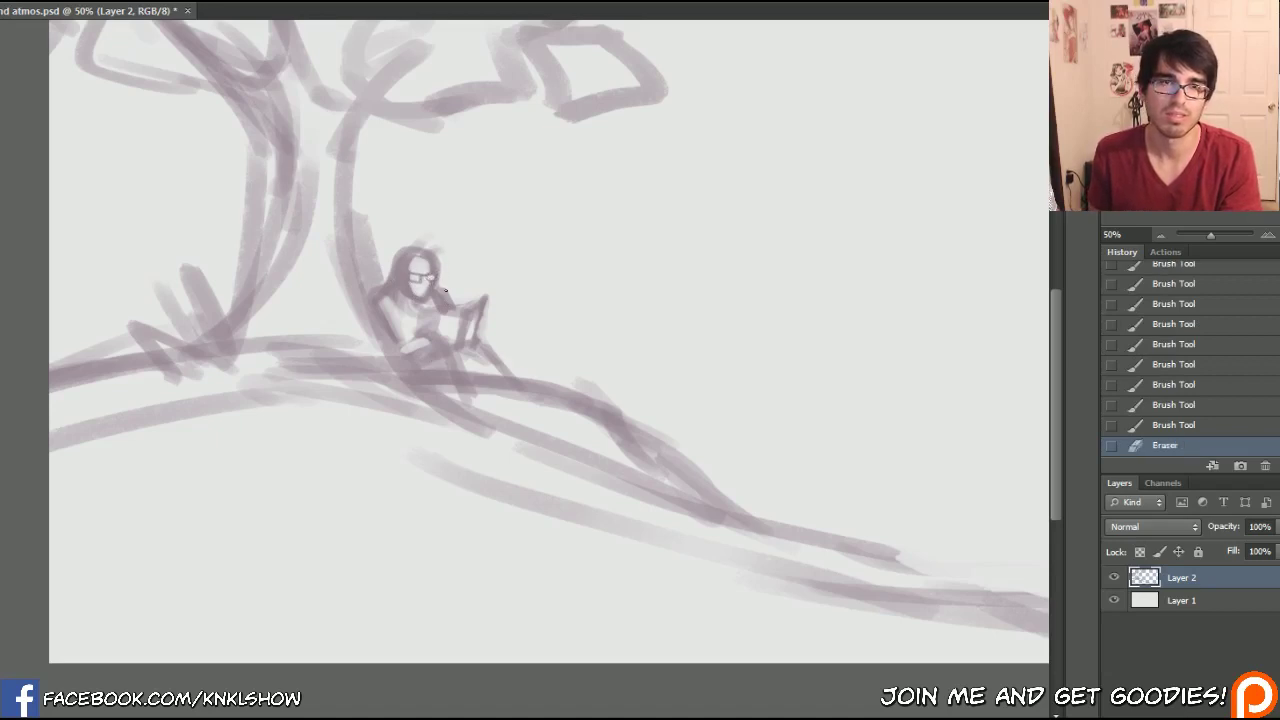
pyautogui.moveTo(412, 268); pyautogui.dragTo(422, 266)
pyautogui.moveTo(418, 266); pyautogui.dragTo(429, 275)
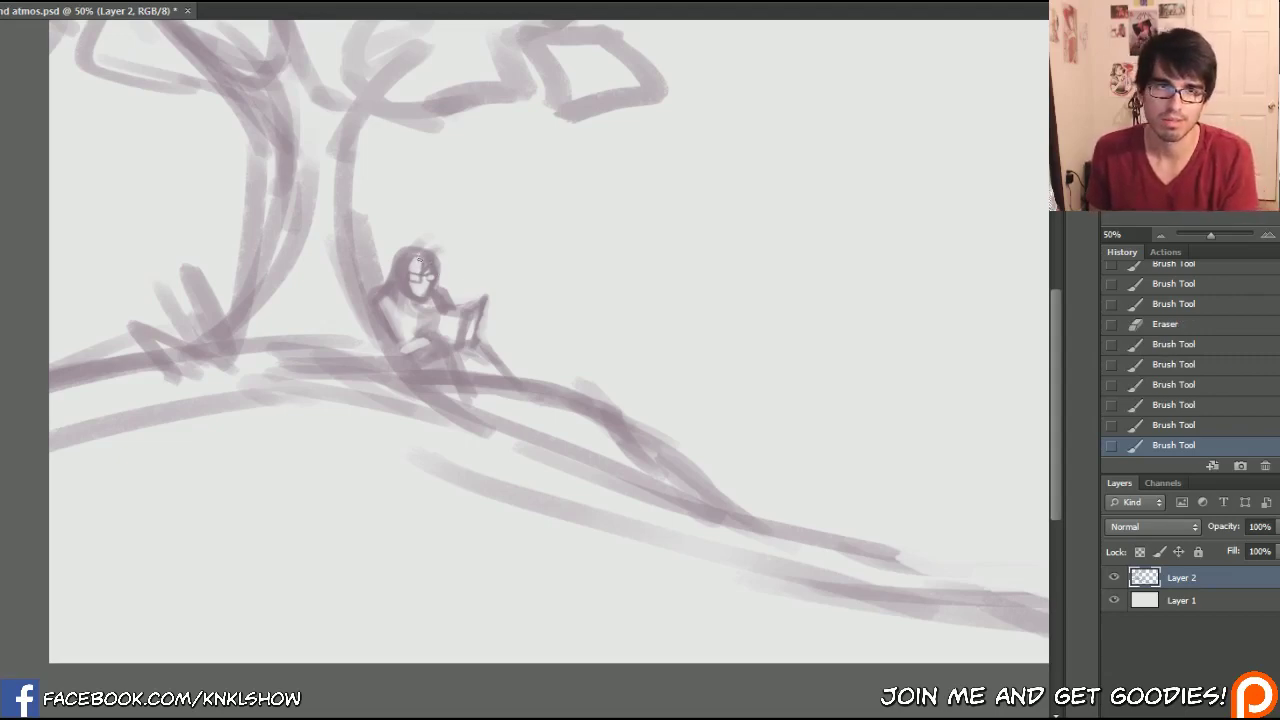
pyautogui.moveTo(418, 261); pyautogui.dragTo(421, 256)
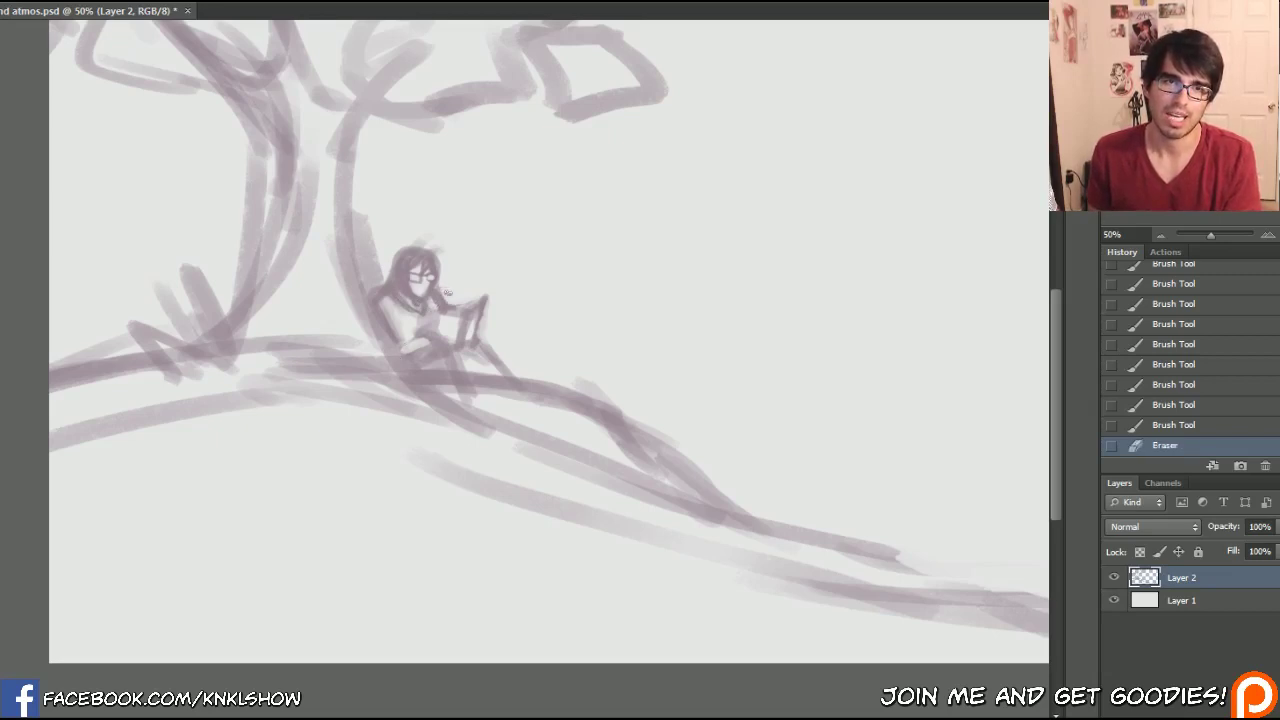
# - Redraw the outstretched arm and the open book's edges, trimming the rough outline around the book
pyautogui.moveTo(470, 303); pyautogui.dragTo(467, 300)
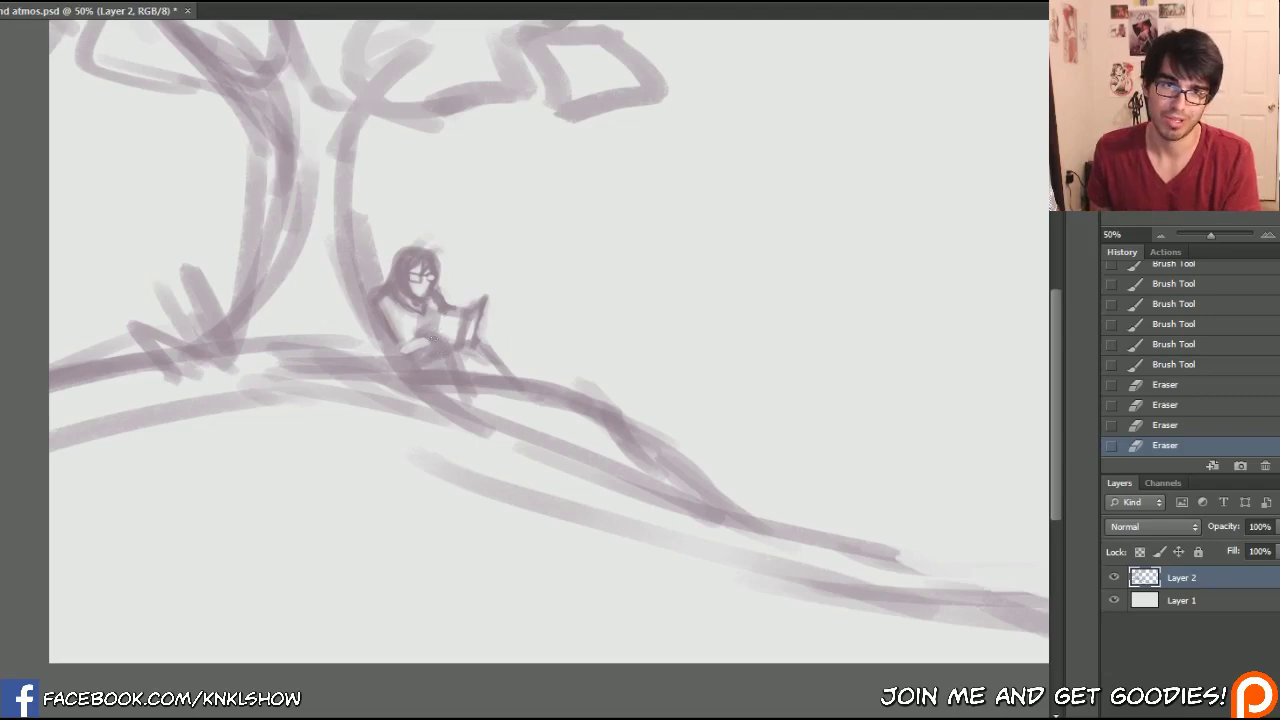
pyautogui.press('b')
pyautogui.moveTo(434, 334); pyautogui.dragTo(440, 314)
pyautogui.moveTo(430, 306)
pyautogui.mouseDown()
pyautogui.moveTo(444, 318)
pyautogui.moveTo(474, 303)
pyautogui.mouseUp()
pyautogui.moveTo(470, 306); pyautogui.dragTo(480, 298)
pyautogui.moveTo(474, 302); pyautogui.dragTo(486, 294)
pyautogui.press('e')
pyautogui.moveTo(494, 290); pyautogui.dragTo(482, 334)
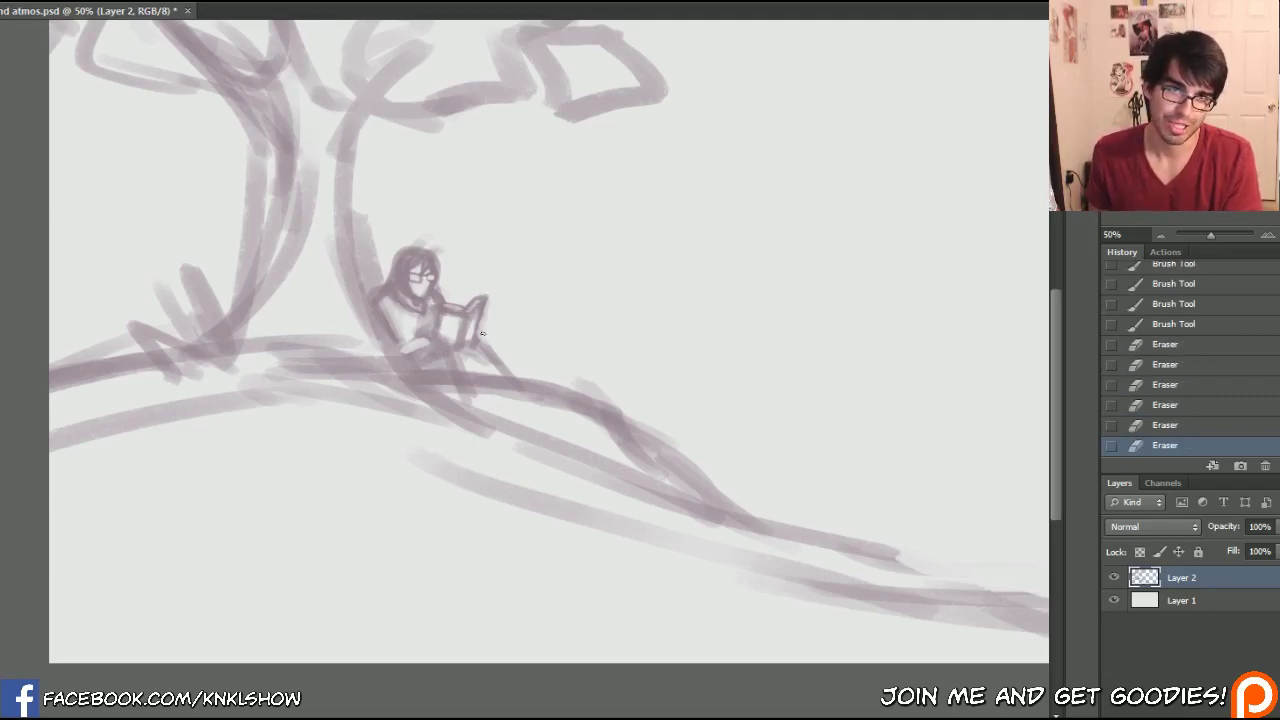
# - Clear the area above the figure's lap and sketch the near sleeve, forearm and hand reaching toward the book
pyautogui.moveTo(396, 343)
pyautogui.mouseDown()
pyautogui.moveTo(405, 328)
pyautogui.moveTo(444, 338)
pyautogui.mouseUp()
pyautogui.press('b')
pyautogui.moveTo(434, 336)
pyautogui.mouseDown()
pyautogui.moveTo(448, 342)
pyautogui.moveTo(398, 326)
pyautogui.mouseUp()
pyautogui.moveTo(394, 314); pyautogui.dragTo(400, 322)
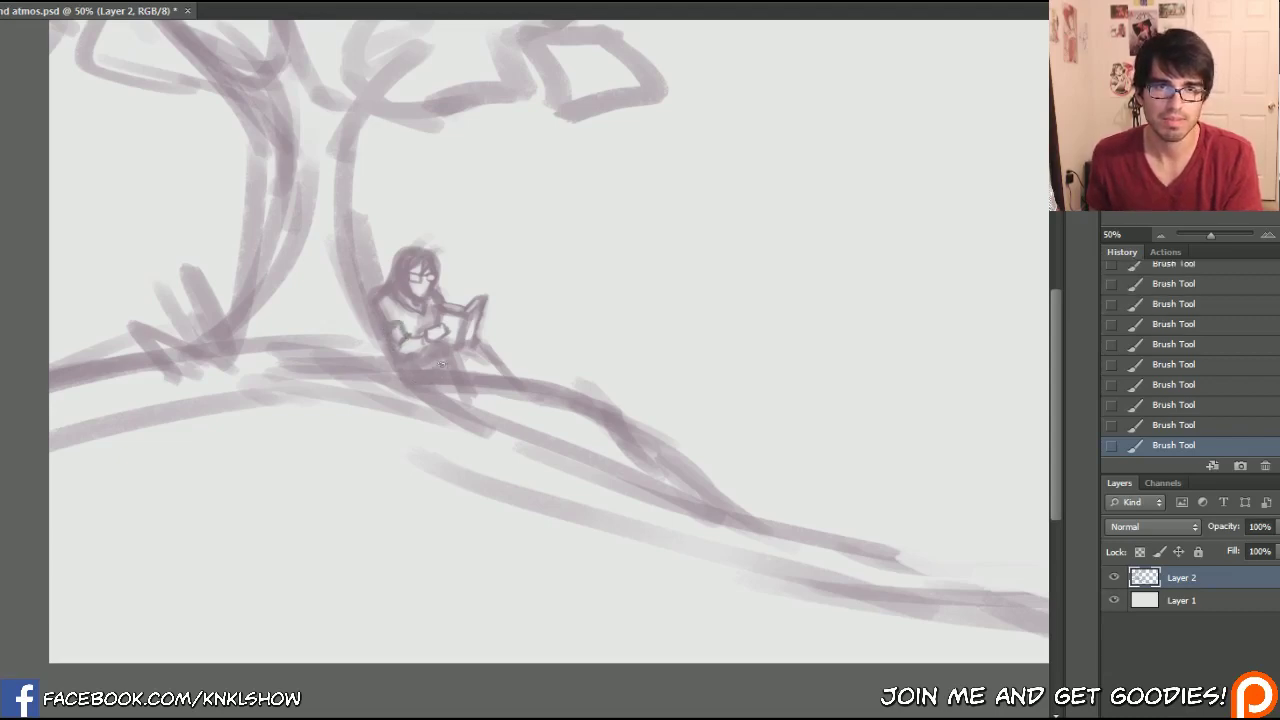
# - Erase the old leg strokes and sketch a bent leg with a foot extending down the slope
pyautogui.moveTo(480, 348); pyautogui.dragTo(476, 414)
pyautogui.moveTo(456, 358); pyautogui.dragTo(501, 408)
pyautogui.moveTo(436, 366); pyautogui.dragTo(418, 378)
pyautogui.moveTo(438, 356)
pyautogui.mouseDown()
pyautogui.moveTo(467, 415)
pyautogui.moveTo(415, 348)
pyautogui.moveTo(448, 376)
pyautogui.mouseUp()
pyautogui.press('b')
pyautogui.moveTo(440, 364); pyautogui.dragTo(486, 404)
pyautogui.moveTo(470, 394); pyautogui.dragTo(486, 404)
pyautogui.moveTo(476, 392)
pyautogui.mouseDown()
pyautogui.moveTo(499, 399)
pyautogui.moveTo(512, 376)
pyautogui.moveTo(486, 402)
pyautogui.mouseUp()
pyautogui.moveTo(484, 400); pyautogui.dragTo(494, 394)
# - Trim the excess around the figure's knees and shins, and redraw the thigh and hip lines
pyautogui.press('e')
pyautogui.moveTo(506, 366)
pyautogui.mouseDown()
pyautogui.moveTo(496, 350)
pyautogui.moveTo(490, 364)
pyautogui.moveTo(468, 360)
pyautogui.mouseUp()
pyautogui.moveTo(468, 414)
pyautogui.mouseDown()
pyautogui.moveTo(438, 398)
pyautogui.moveTo(430, 374)
pyautogui.moveTo(402, 390)
pyautogui.moveTo(414, 366)
pyautogui.moveTo(413, 395)
pyautogui.moveTo(401, 377)
pyautogui.moveTo(420, 366)
pyautogui.mouseUp()
pyautogui.press('b')
pyautogui.moveTo(426, 356); pyautogui.dragTo(410, 372)
pyautogui.moveTo(428, 354); pyautogui.dragTo(408, 390)
pyautogui.moveTo(398, 382); pyautogui.dragTo(406, 388)
pyautogui.moveTo(400, 380); pyautogui.dragTo(410, 386)
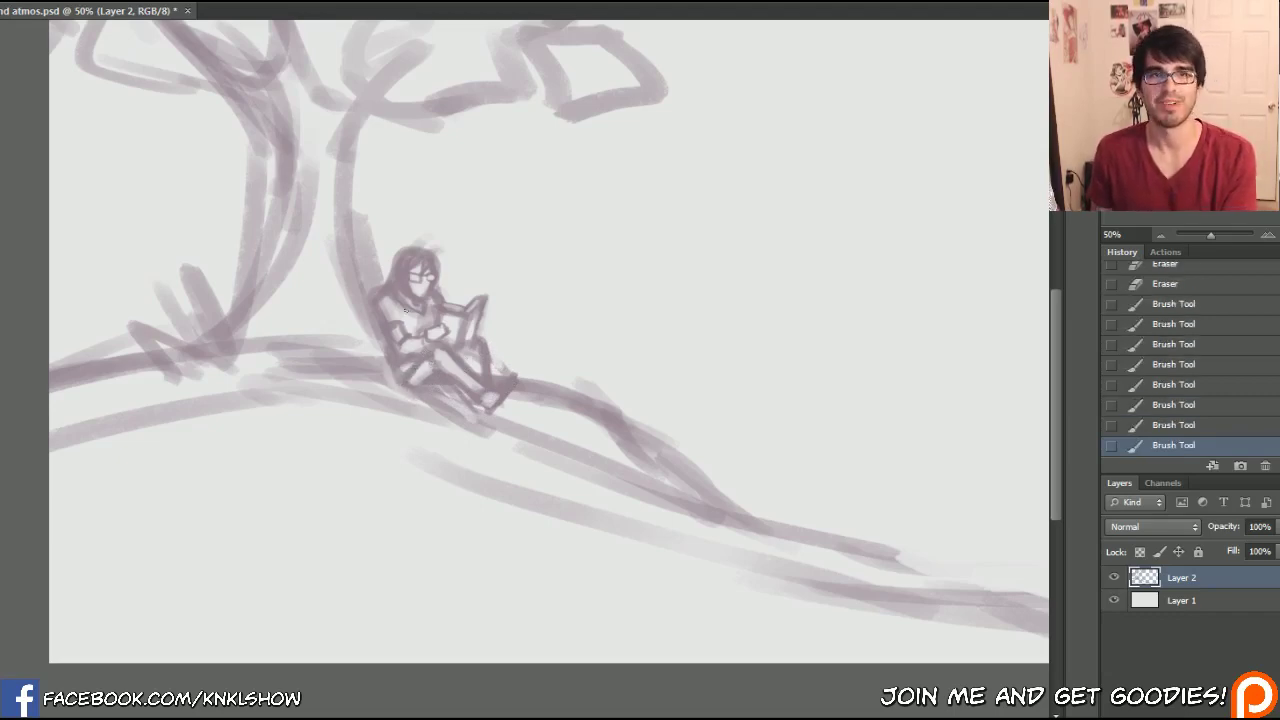
# - Darken the figure's hair, clean up the top of the head, and redefine the line beneath the hips and legs
pyautogui.moveTo(412, 252); pyautogui.dragTo(404, 264)
pyautogui.moveTo(410, 254); pyautogui.dragTo(402, 268)
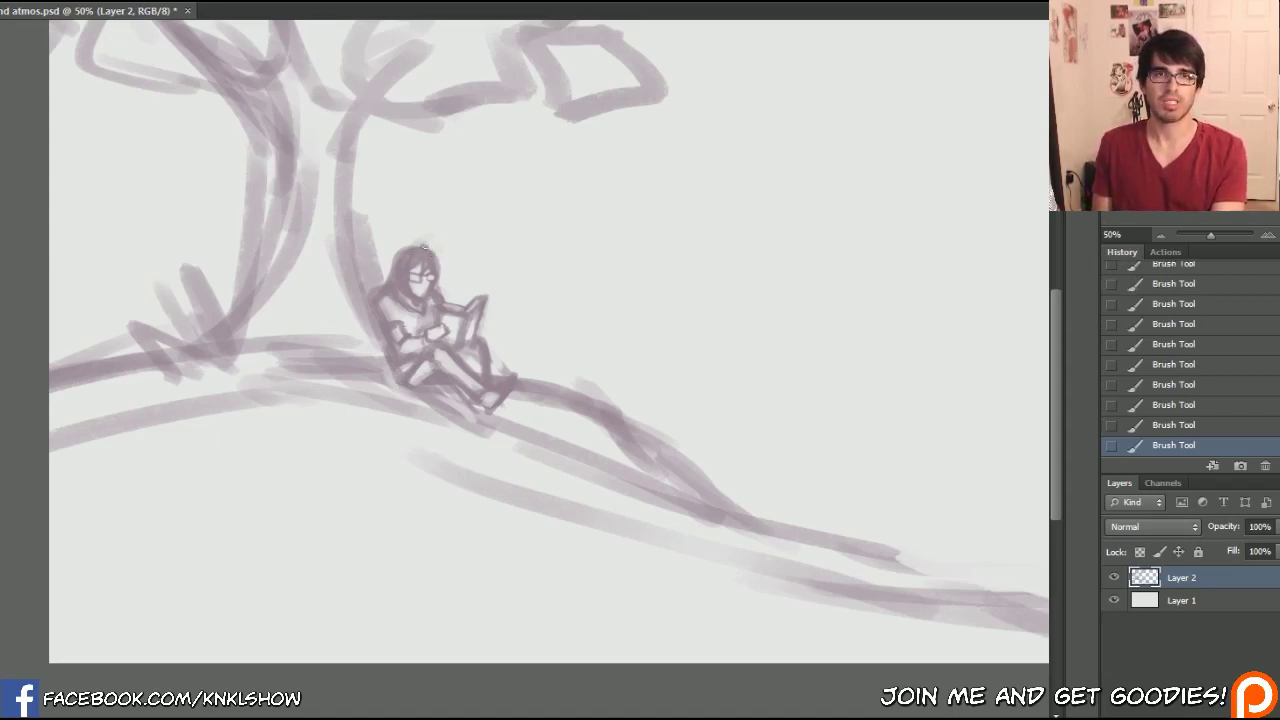
pyautogui.press('e')
pyautogui.moveTo(399, 244); pyautogui.dragTo(438, 244)
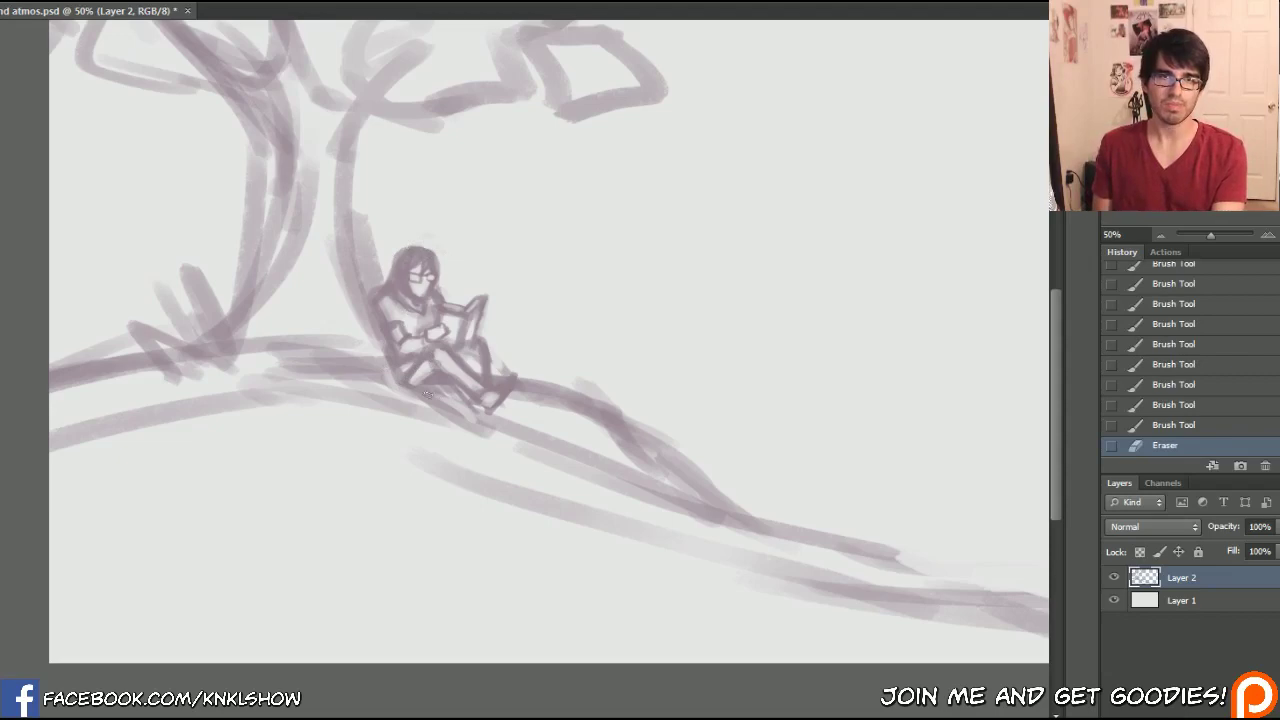
pyautogui.moveTo(428, 388); pyautogui.dragTo(458, 420)
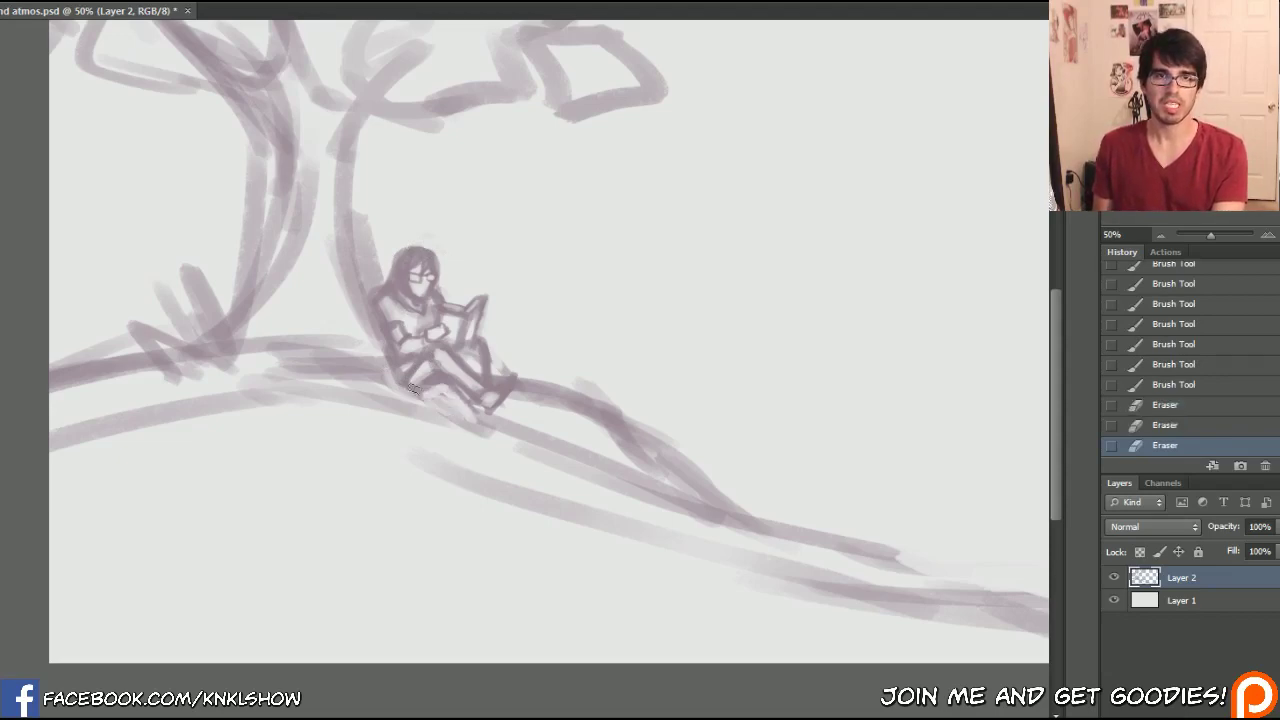
pyautogui.press('b')
pyautogui.moveTo(390, 380); pyautogui.dragTo(440, 406)
pyautogui.moveTo(404, 390); pyautogui.dragTo(426, 400)
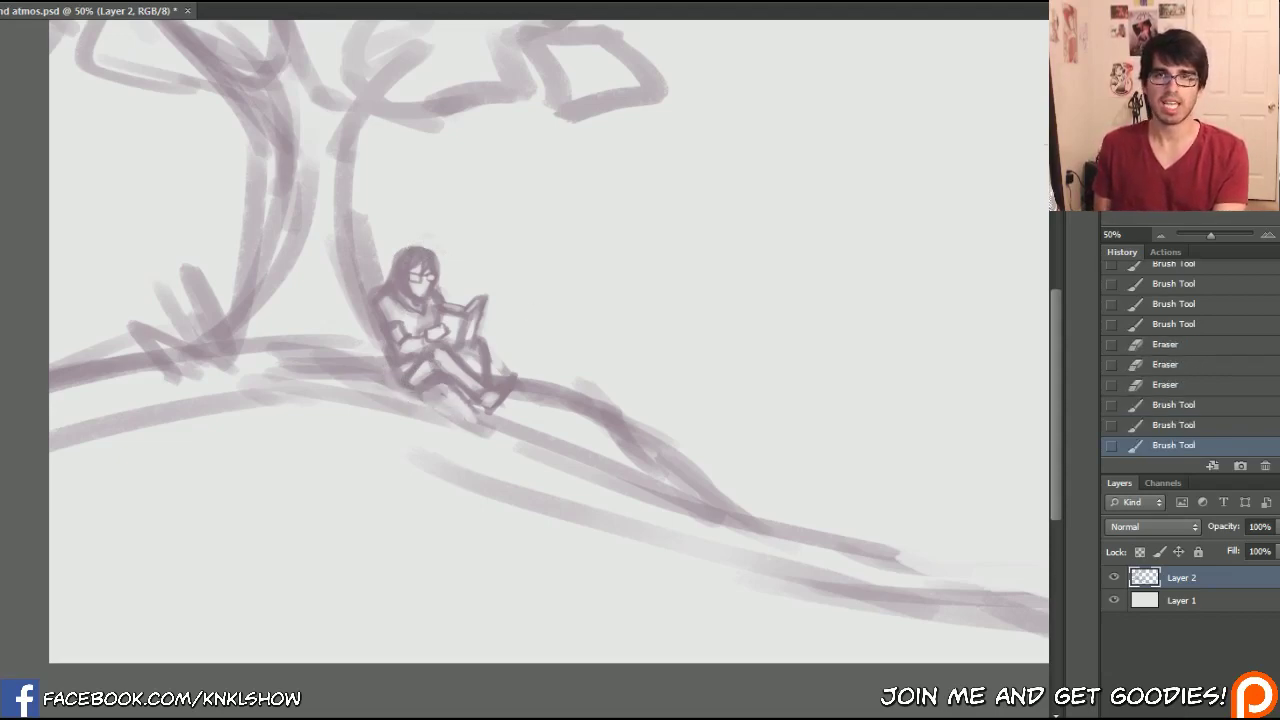
# - Draw an arrow pointing down toward the figure from the open sky, and shade the ground and trunk behind the figure
pyautogui.moveTo(426, 337); pyautogui.dragTo(305, 422)
pyautogui.moveTo(728, 64); pyautogui.dragTo(606, 158)
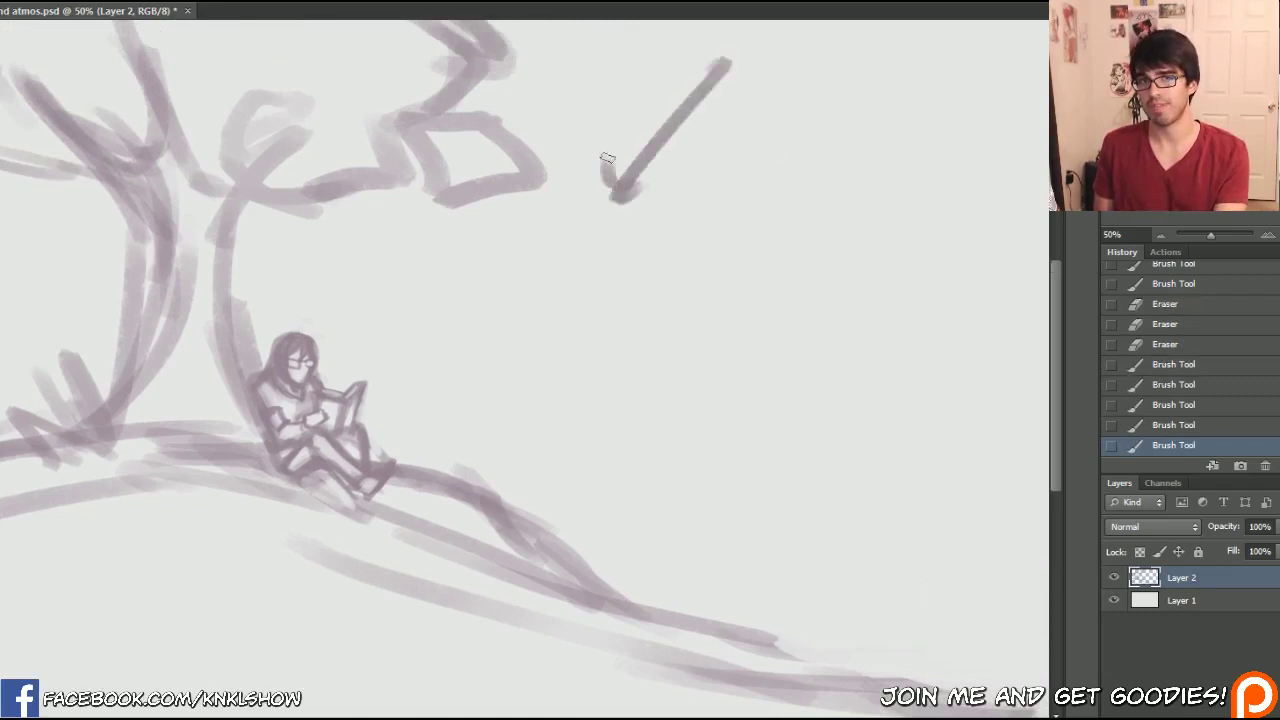
pyautogui.moveTo(610, 206)
pyautogui.mouseDown()
pyautogui.moveTo(665, 178)
pyautogui.moveTo(612, 198)
pyautogui.mouseUp()
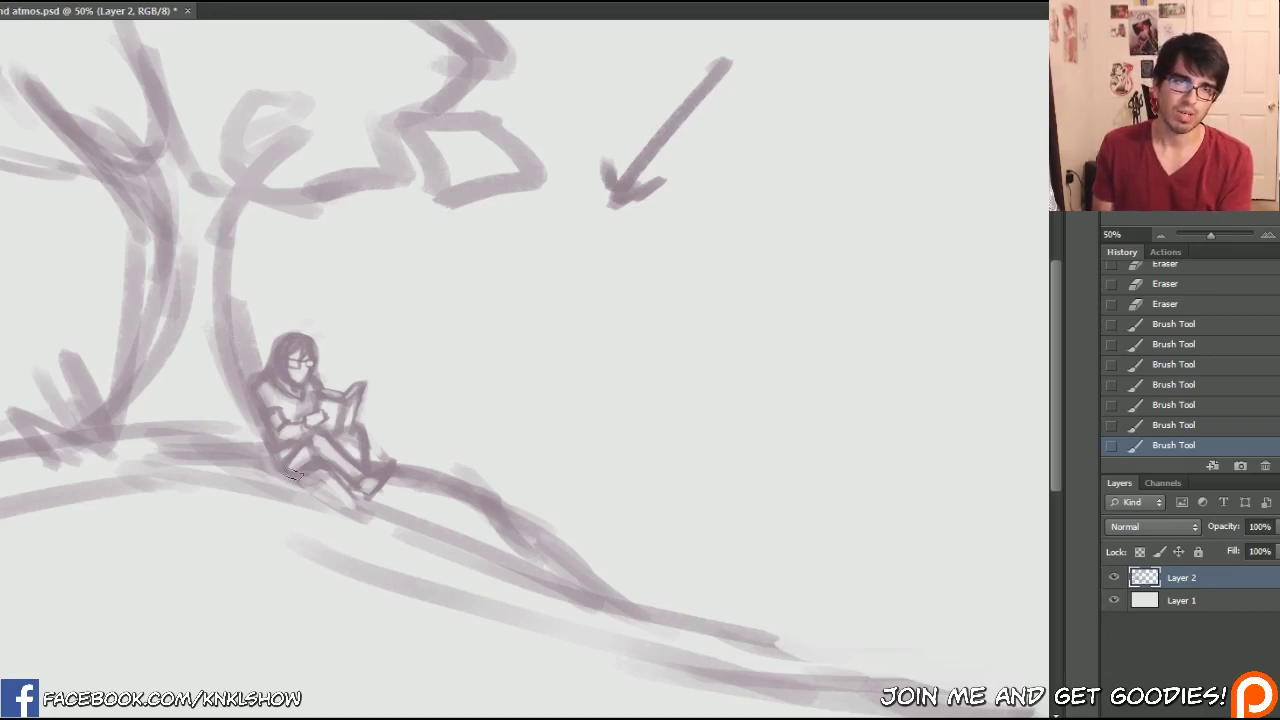
pyautogui.moveTo(295, 475); pyautogui.dragTo(200, 456)
pyautogui.moveTo(200, 460)
pyautogui.mouseDown()
pyautogui.moveTo(280, 457)
pyautogui.moveTo(204, 434)
pyautogui.moveTo(236, 405)
pyautogui.moveTo(232, 385)
pyautogui.mouseUp()
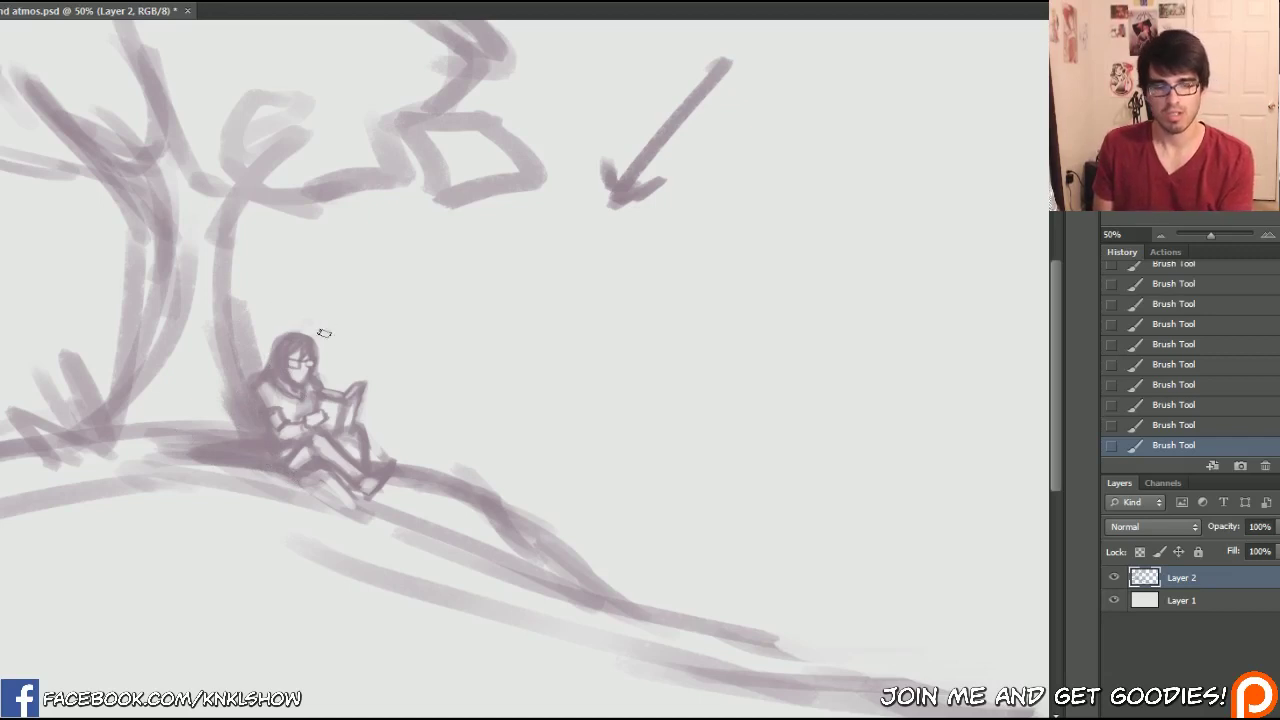
# - Lasso the seated figure with its shadow, move it closer to the tree trunk and deselect
pyautogui.moveTo(216, 428)
pyautogui.mouseDown()
pyautogui.moveTo(285, 512)
pyautogui.moveTo(360, 525)
pyautogui.moveTo(420, 440)
pyautogui.moveTo(323, 312)
pyautogui.moveTo(259, 338)
pyautogui.moveTo(210, 405)
pyautogui.mouseUp()
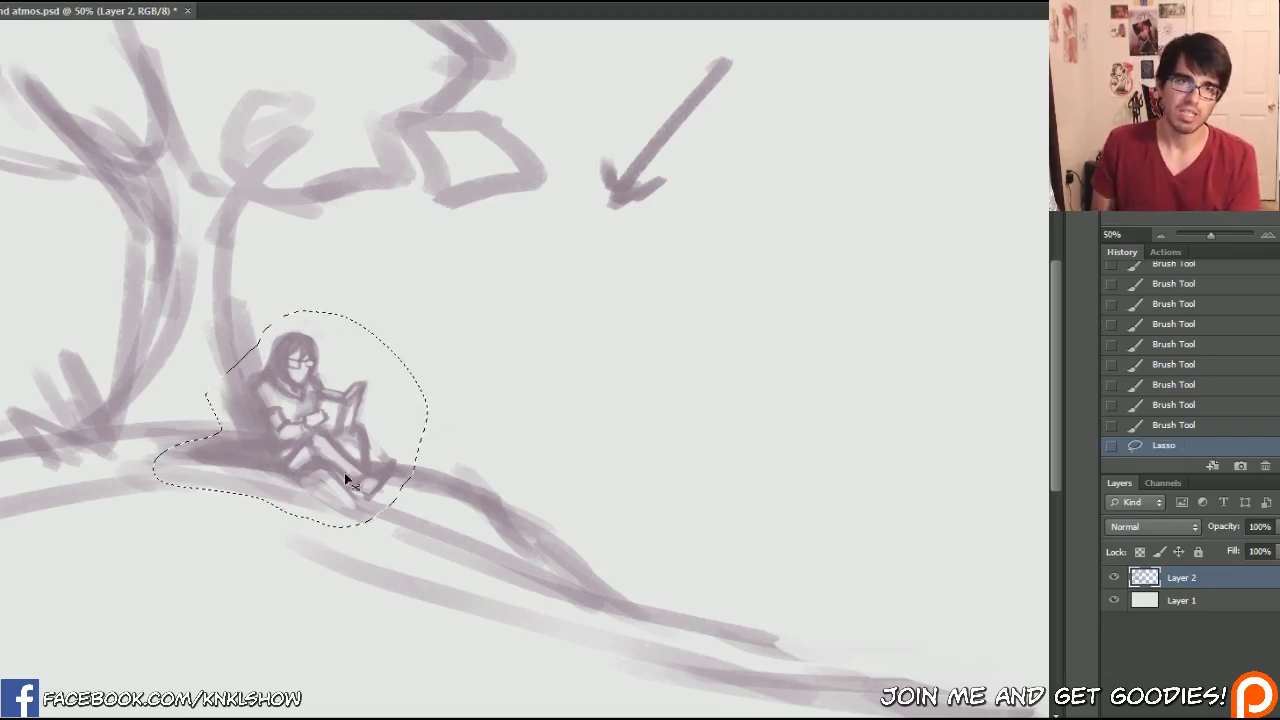
pyautogui.moveTo(349, 480)
pyautogui.mouseDown()
pyautogui.moveTo(287, 466)
pyautogui.moveTo(305, 476)
pyautogui.mouseUp()
pyautogui.hotkey('ctrl', 'd')
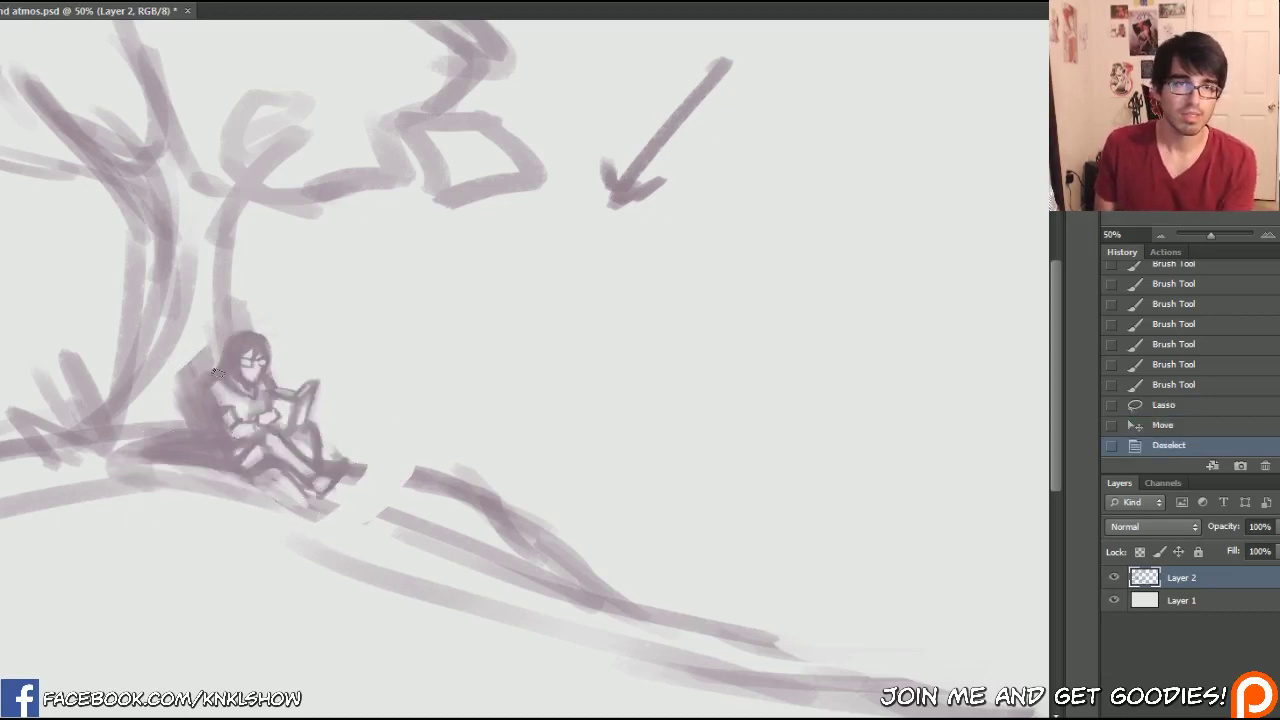
# - Clean up the shading and trunk line behind the figure, and add grass blades and ground strokes around the feet
pyautogui.moveTo(216, 373)
pyautogui.mouseDown()
pyautogui.moveTo(218, 342)
pyautogui.moveTo(225, 385)
pyautogui.moveTo(185, 375)
pyautogui.moveTo(190, 415)
pyautogui.moveTo(175, 377)
pyautogui.moveTo(208, 376)
pyautogui.moveTo(200, 394)
pyautogui.mouseUp()
pyautogui.moveTo(214, 394); pyautogui.dragTo(228, 399)
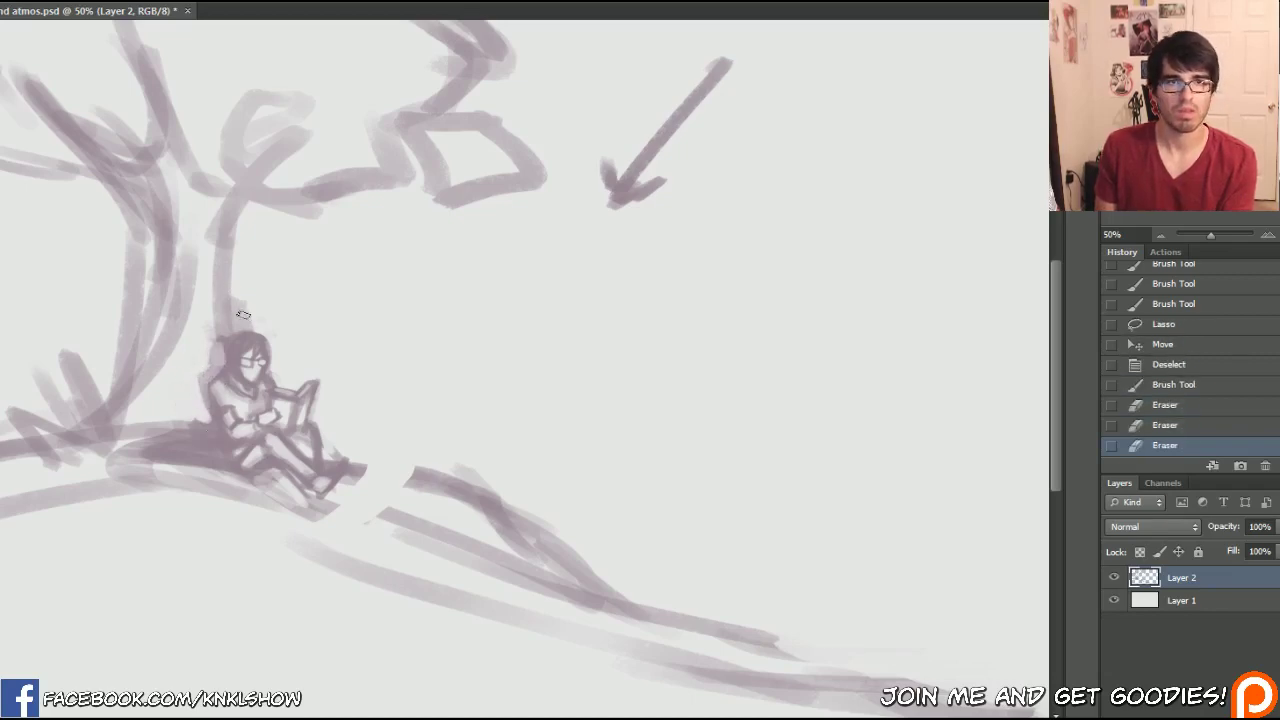
pyautogui.moveTo(243, 315); pyautogui.dragTo(255, 257)
pyautogui.press('b')
pyautogui.moveTo(323, 446)
pyautogui.mouseDown()
pyautogui.moveTo(345, 432)
pyautogui.moveTo(375, 440)
pyautogui.moveTo(352, 482)
pyautogui.mouseUp()
pyautogui.moveTo(360, 476); pyautogui.dragTo(372, 489)
pyautogui.moveTo(302, 508)
pyautogui.mouseDown()
pyautogui.moveTo(276, 476)
pyautogui.moveTo(262, 533)
pyautogui.mouseUp()
pyautogui.moveTo(304, 490); pyautogui.dragTo(265, 478)
# - Erase the excess ground strokes and shadow below the figure and at the base of the tree
pyautogui.moveTo(431, 351); pyautogui.dragTo(611, 357)
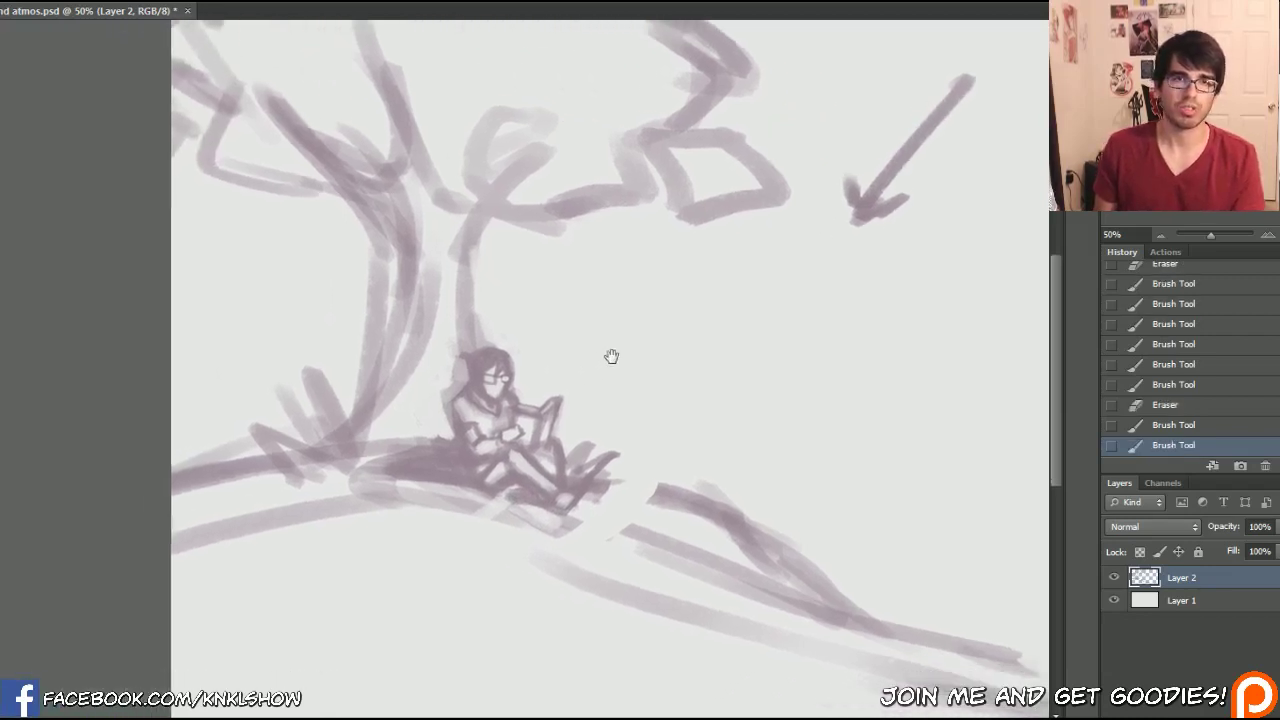
pyautogui.moveTo(456, 482)
pyautogui.mouseDown()
pyautogui.moveTo(435, 493)
pyautogui.moveTo(586, 523)
pyautogui.moveTo(506, 505)
pyautogui.moveTo(525, 497)
pyautogui.mouseUp()
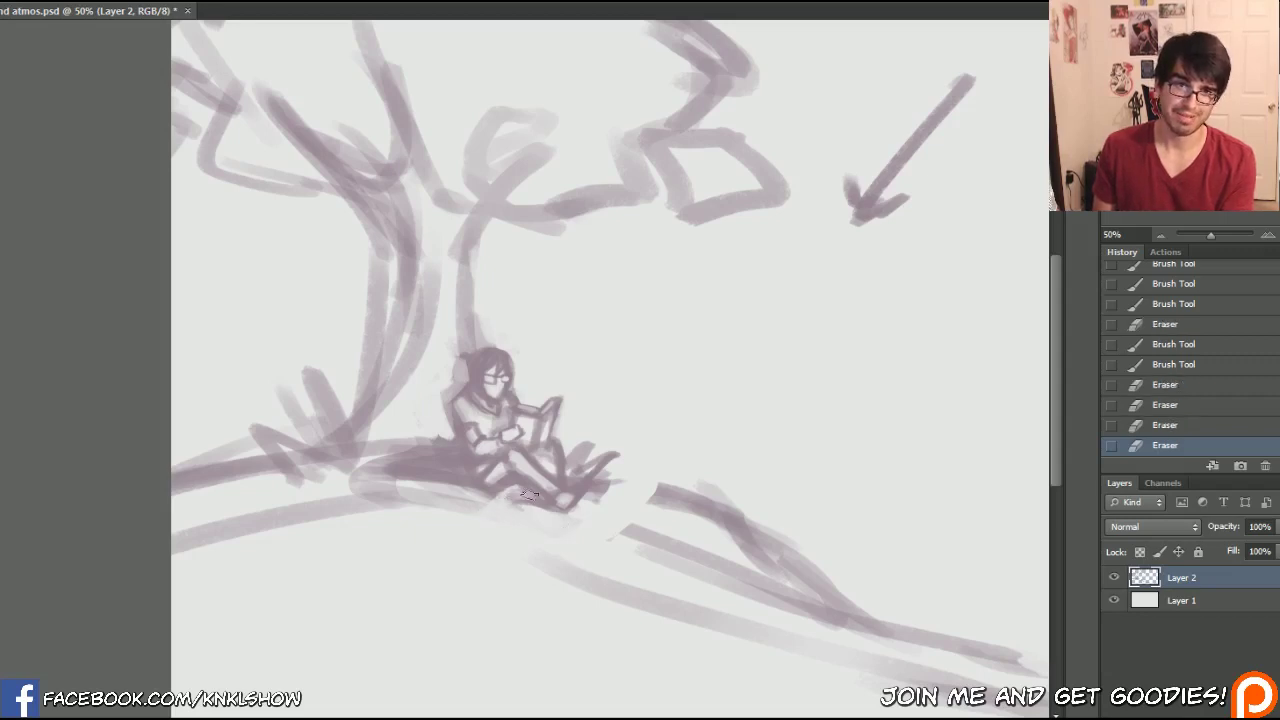
pyautogui.moveTo(411, 483)
pyautogui.mouseDown()
pyautogui.moveTo(483, 500)
pyautogui.moveTo(364, 473)
pyautogui.moveTo(425, 465)
pyautogui.mouseUp()
pyautogui.moveTo(390, 464)
pyautogui.mouseDown()
pyautogui.moveTo(420, 460)
pyautogui.moveTo(372, 467)
pyautogui.moveTo(334, 501)
pyautogui.moveTo(366, 507)
pyautogui.mouseUp()
# - Darken the tree trunk's far side with long strokes curving from the base up to the branches
pyautogui.press('b')
pyautogui.moveTo(352, 417); pyautogui.dragTo(378, 252)
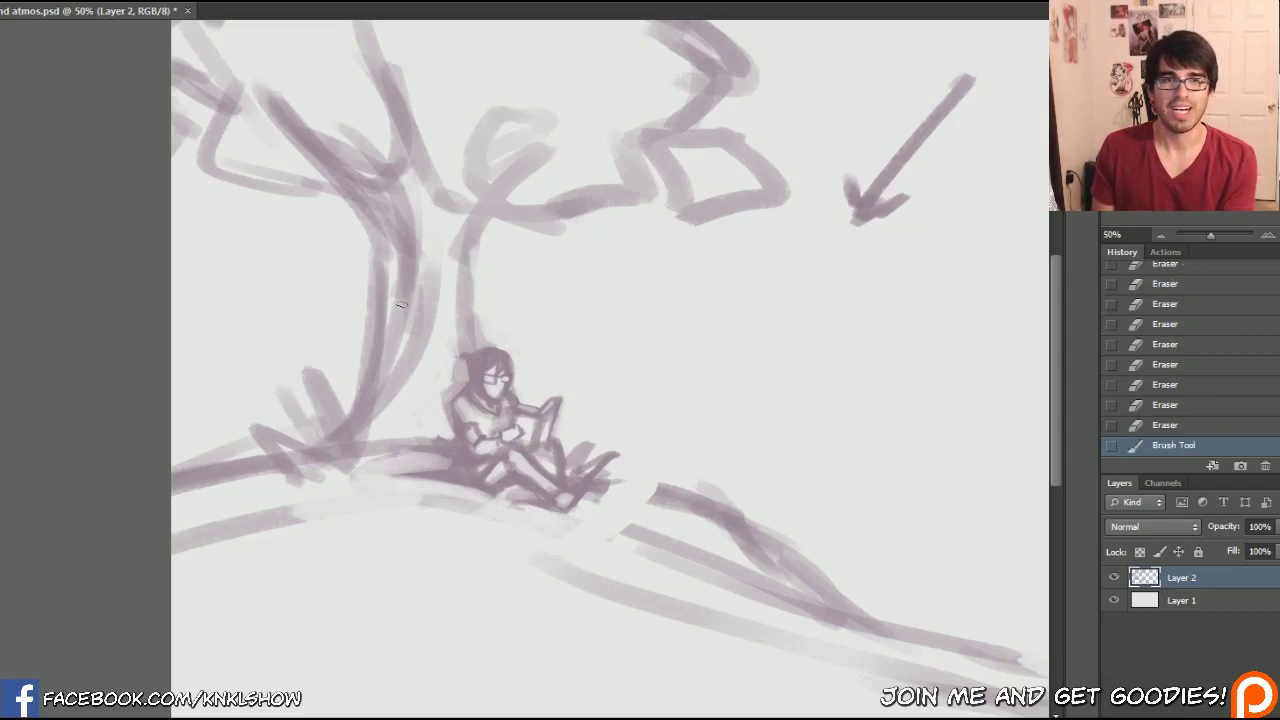
pyautogui.moveTo(403, 368); pyautogui.dragTo(426, 264)
pyautogui.moveTo(426, 296); pyautogui.dragTo(398, 224)
pyautogui.moveTo(398, 374); pyautogui.dragTo(420, 258)
pyautogui.moveTo(424, 276); pyautogui.dragTo(384, 230)
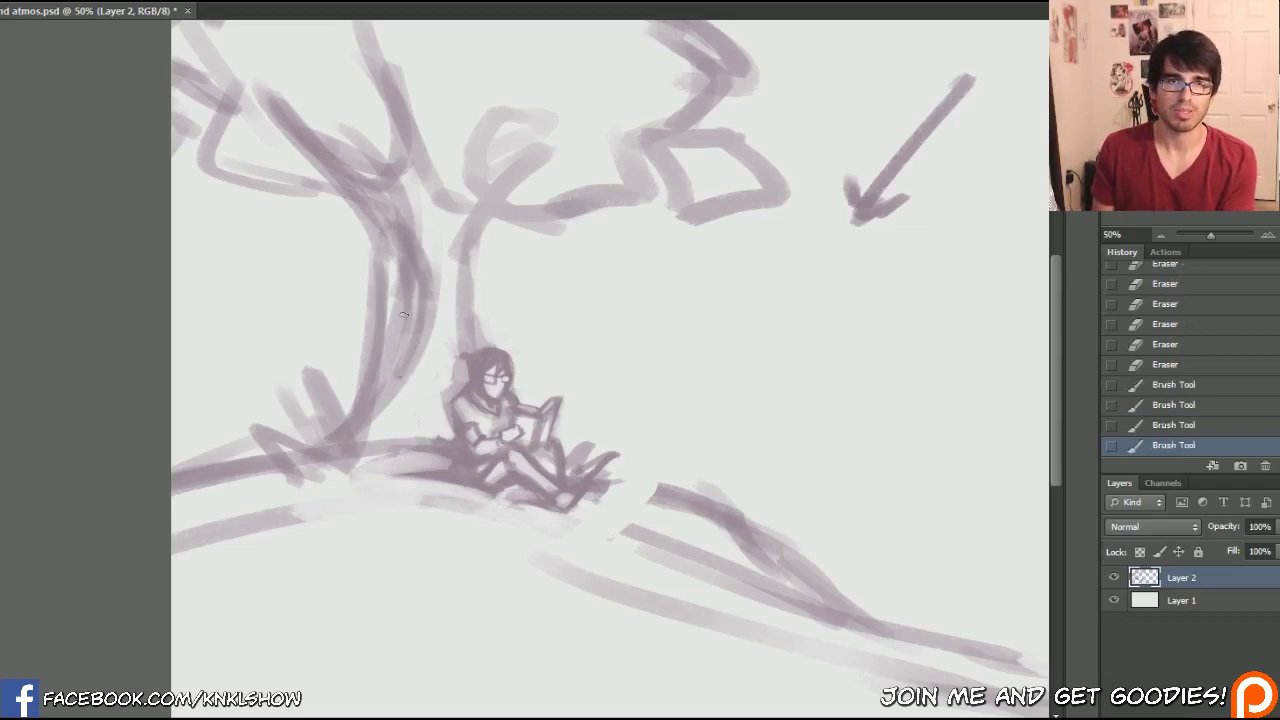
# - Define the trunk's edges behind the figure and sketch grass blades between the trunk's base and the figure
pyautogui.moveTo(410, 298); pyautogui.dragTo(424, 434)
pyautogui.moveTo(432, 384); pyautogui.dragTo(430, 438)
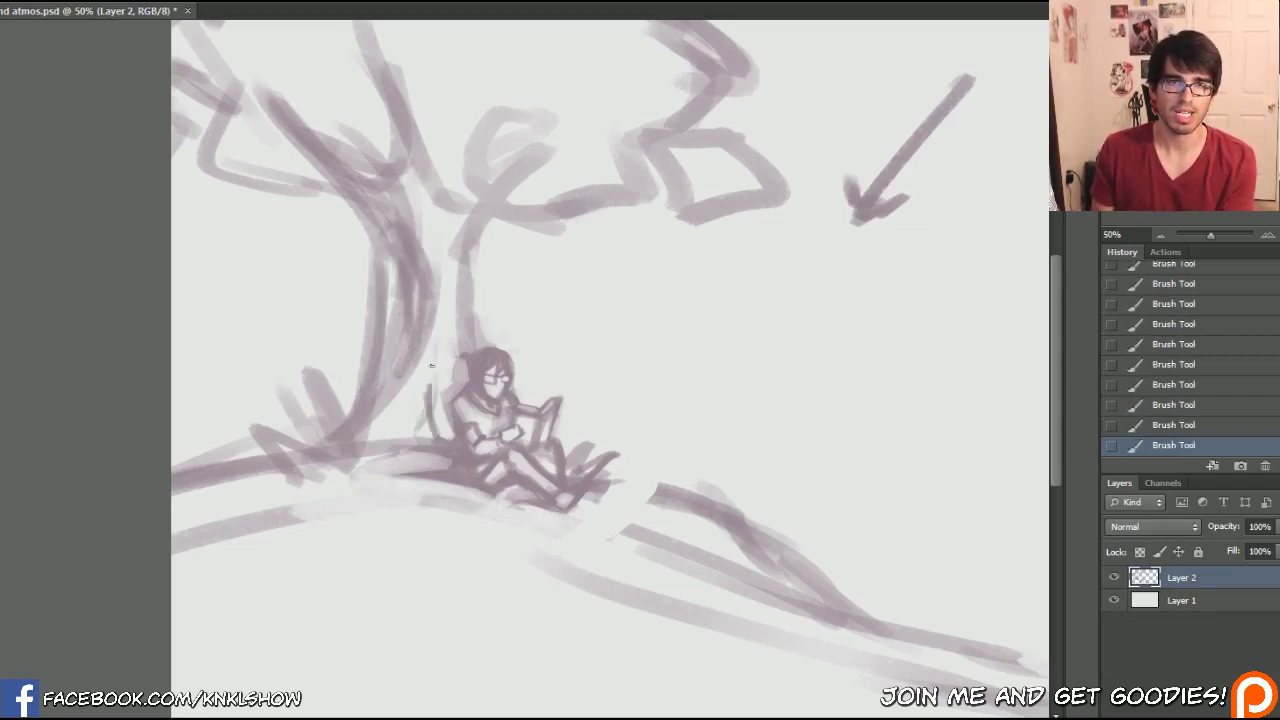
pyautogui.moveTo(481, 346); pyautogui.dragTo(462, 286)
pyautogui.moveTo(436, 342)
pyautogui.mouseDown()
pyautogui.moveTo(431, 406)
pyautogui.moveTo(362, 458)
pyautogui.moveTo(432, 468)
pyautogui.moveTo(340, 456)
pyautogui.moveTo(310, 380)
pyautogui.moveTo(360, 450)
pyautogui.mouseUp()
# - Carve the strokes at the trunk's base into pointed grass blades, and reinforce the hill line beside them
pyautogui.press('e')
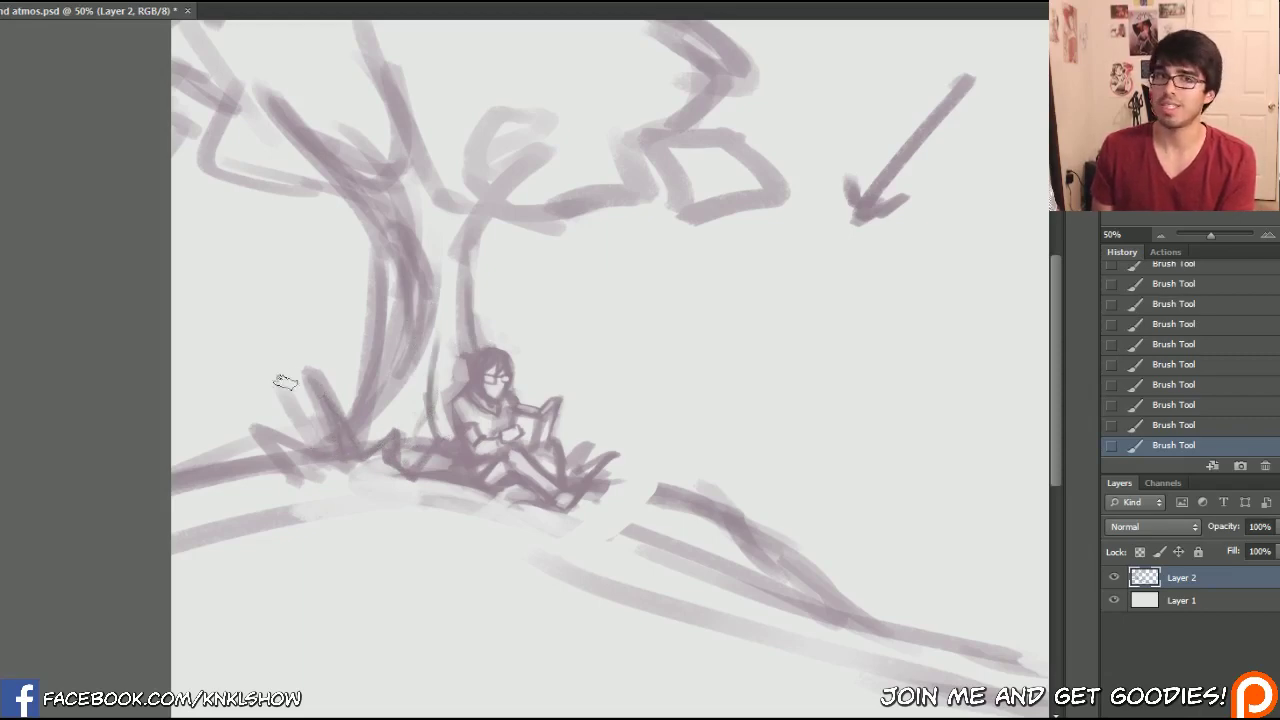
pyautogui.moveTo(311, 363); pyautogui.dragTo(340, 420)
pyautogui.moveTo(318, 410); pyautogui.dragTo(325, 440)
pyautogui.moveTo(308, 380); pyautogui.dragTo(326, 442)
pyautogui.moveTo(312, 386); pyautogui.dragTo(354, 482)
pyautogui.moveTo(304, 452)
pyautogui.mouseDown()
pyautogui.moveTo(328, 468)
pyautogui.moveTo(318, 488)
pyautogui.mouseUp()
pyautogui.moveTo(313, 426); pyautogui.dragTo(288, 392)
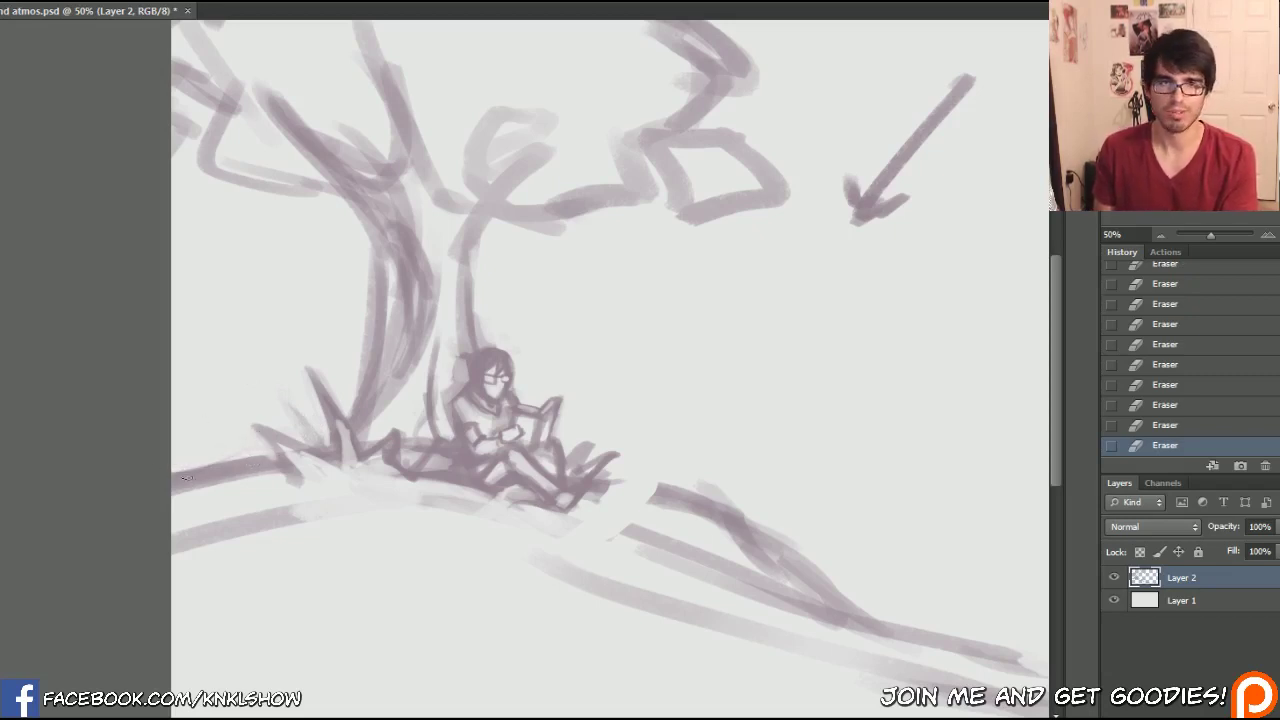
pyautogui.press('b')
pyautogui.moveTo(257, 467); pyautogui.dragTo(225, 473)
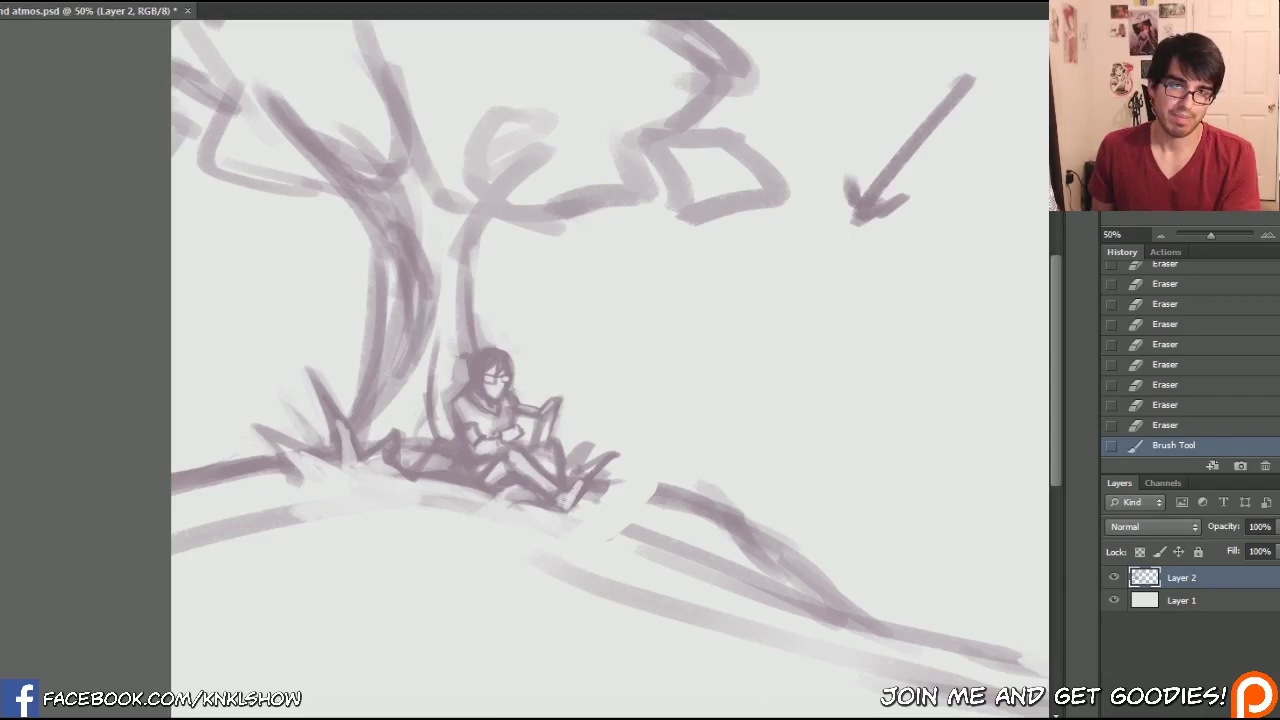
# - Trim below the figure's foot and redraw the shoe with short, dark brush strokes
pyautogui.press('e')
pyautogui.click(562, 514)
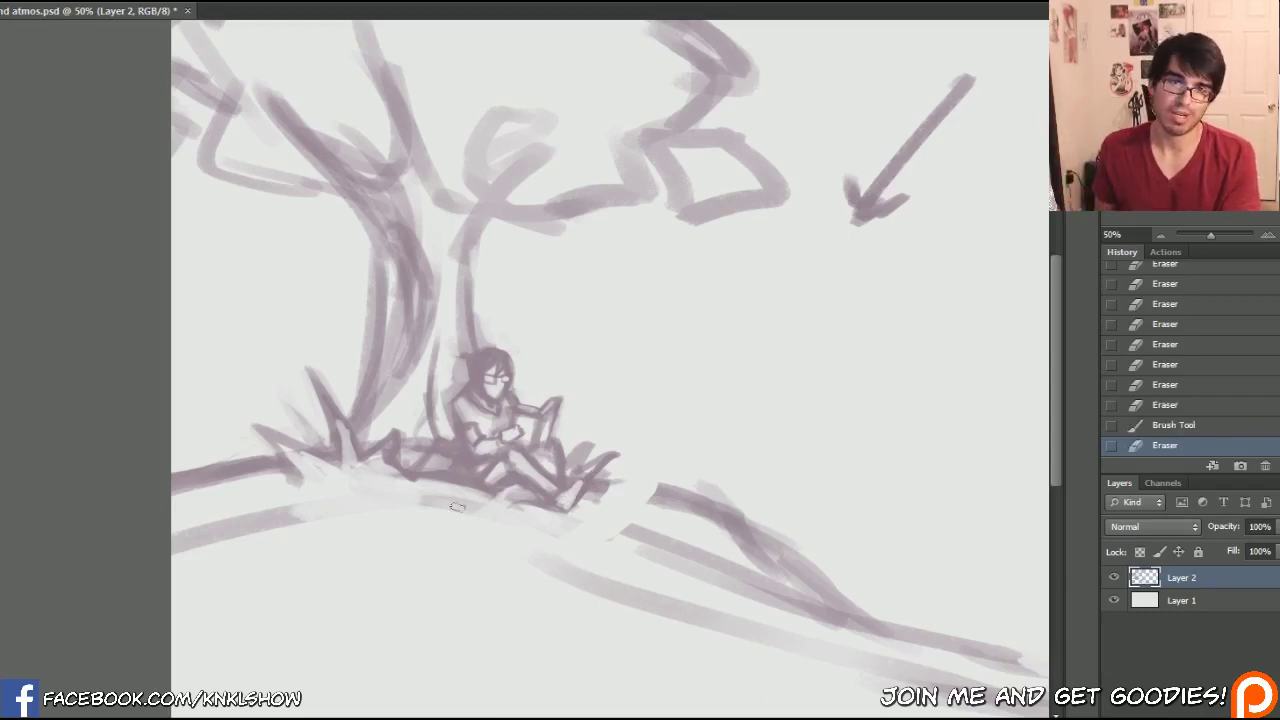
pyautogui.press('b')
pyautogui.moveTo(569, 506); pyautogui.dragTo(573, 501)
pyautogui.moveTo(575, 488); pyautogui.dragTo(572, 492)
pyautogui.moveTo(576, 486); pyautogui.dragTo(567, 498)
pyautogui.moveTo(578, 481); pyautogui.dragTo(574, 485)
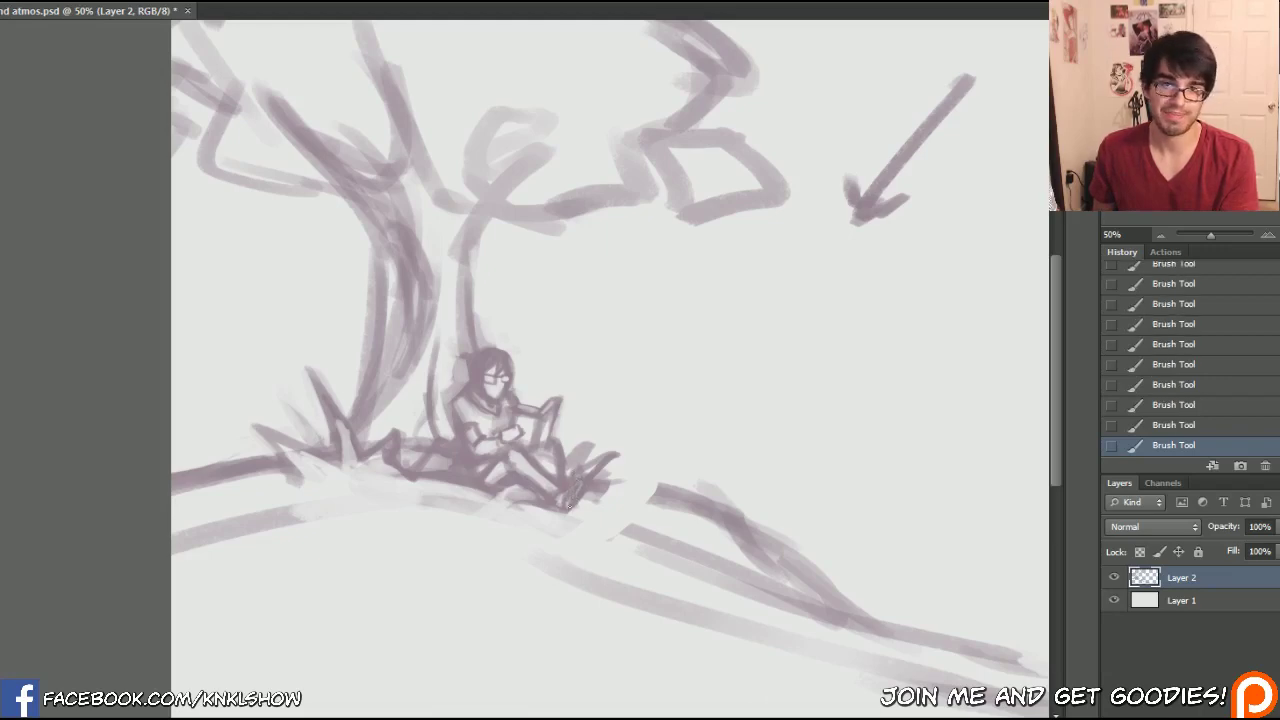
# - Erase small spots in and around the shoe to separate it from the leg and the grass
pyautogui.press('e')
pyautogui.click(575, 487)
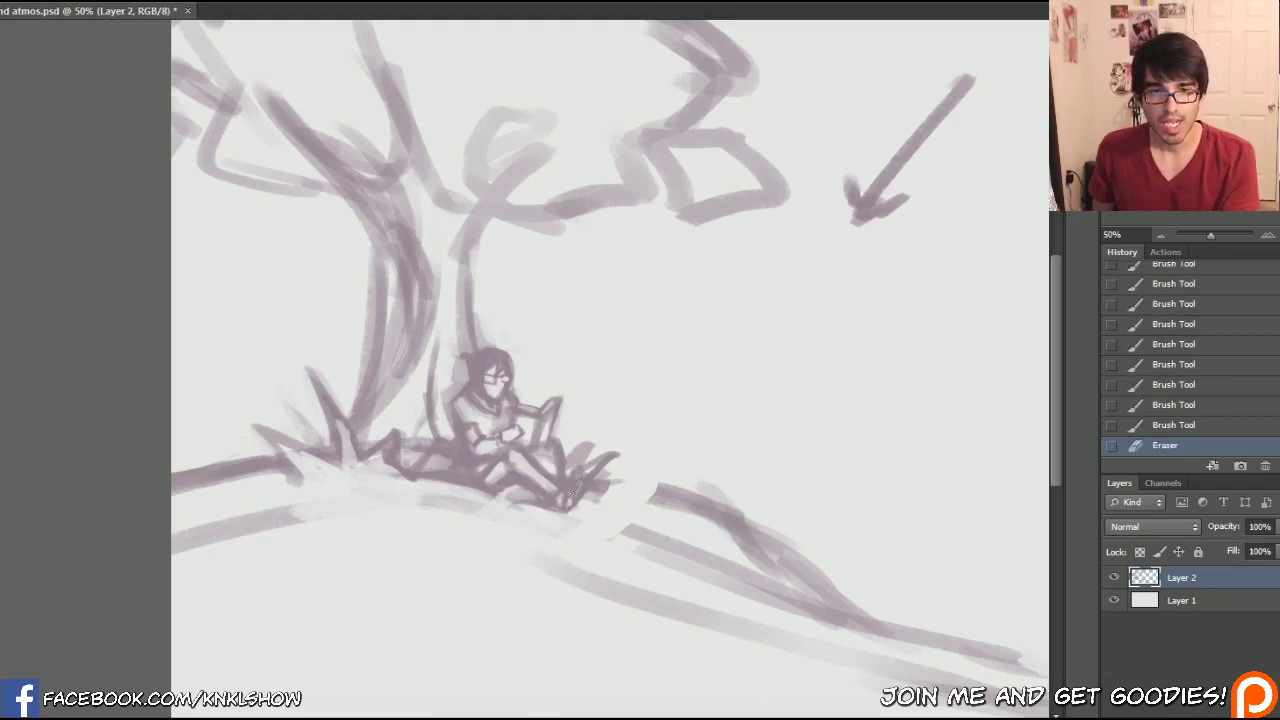
pyautogui.click(574, 484)
pyautogui.click(573, 482)
pyautogui.click(573, 480)
pyautogui.click(564, 495)
pyautogui.click(563, 489)
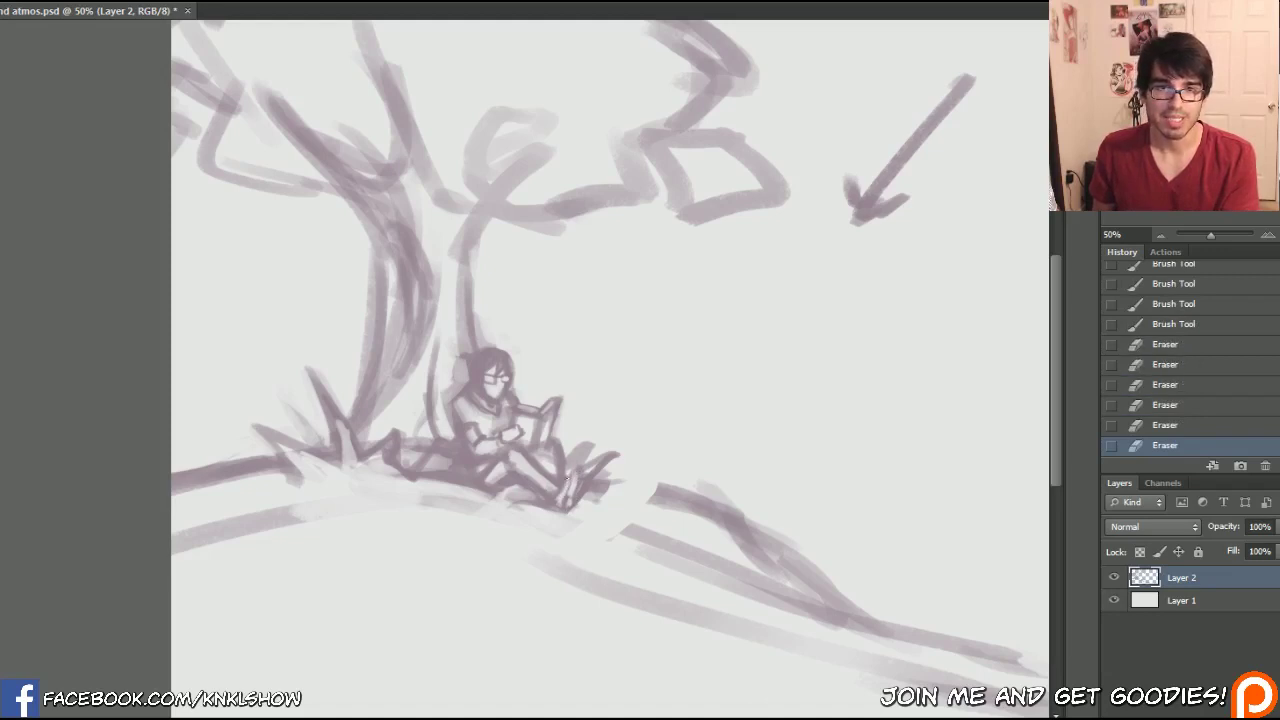
pyautogui.click(577, 504)
# - Strengthen the shoe's outline and draw the hill line from the feet across the gap in the slope
pyautogui.press('b')
pyautogui.moveTo(563, 487)
pyautogui.mouseDown()
pyautogui.moveTo(582, 478)
pyautogui.moveTo(569, 500)
pyautogui.mouseUp()
pyautogui.moveTo(575, 486)
pyautogui.mouseDown()
pyautogui.moveTo(570, 498)
pyautogui.moveTo(602, 481)
pyautogui.mouseUp()
pyautogui.moveTo(596, 476); pyautogui.dragTo(680, 506)
pyautogui.moveTo(610, 479); pyautogui.dragTo(675, 505)
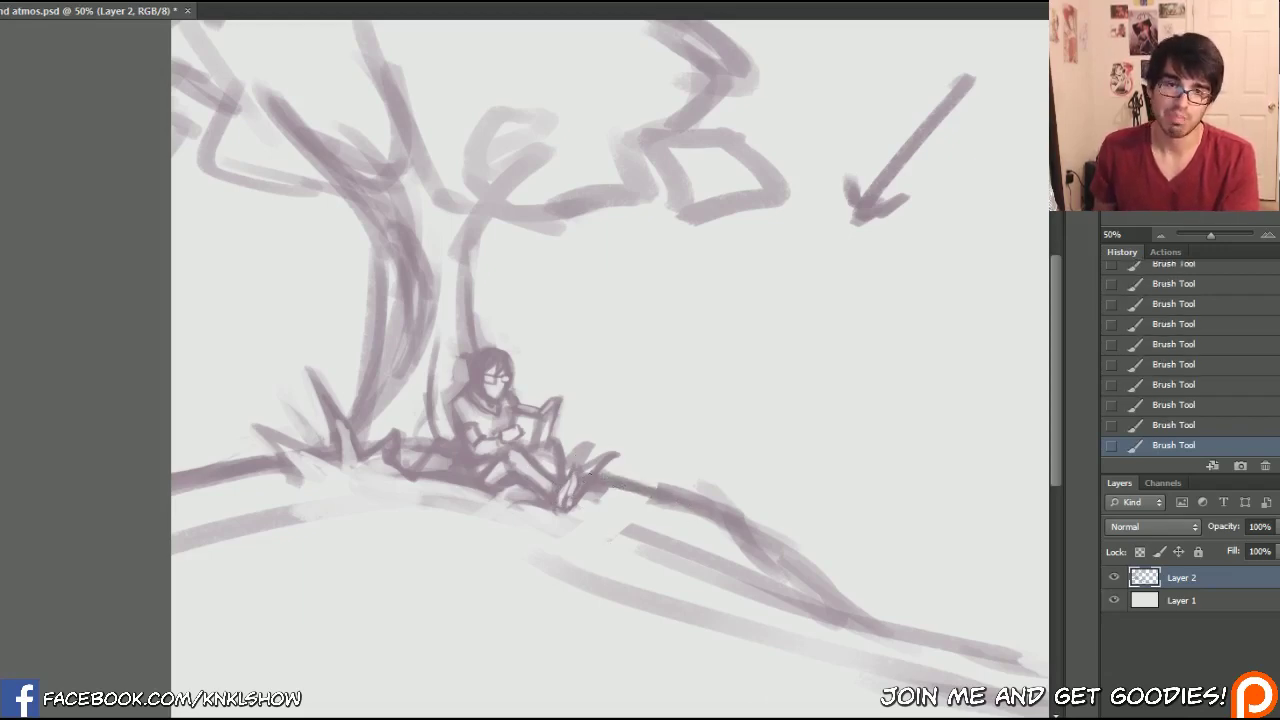
# - Erase the leftover construction strokes on the slope beneath the figure and the hill line
pyautogui.press('e')
pyautogui.moveTo(584, 478)
pyautogui.mouseDown()
pyautogui.moveTo(594, 498)
pyautogui.moveTo(620, 494)
pyautogui.mouseUp()
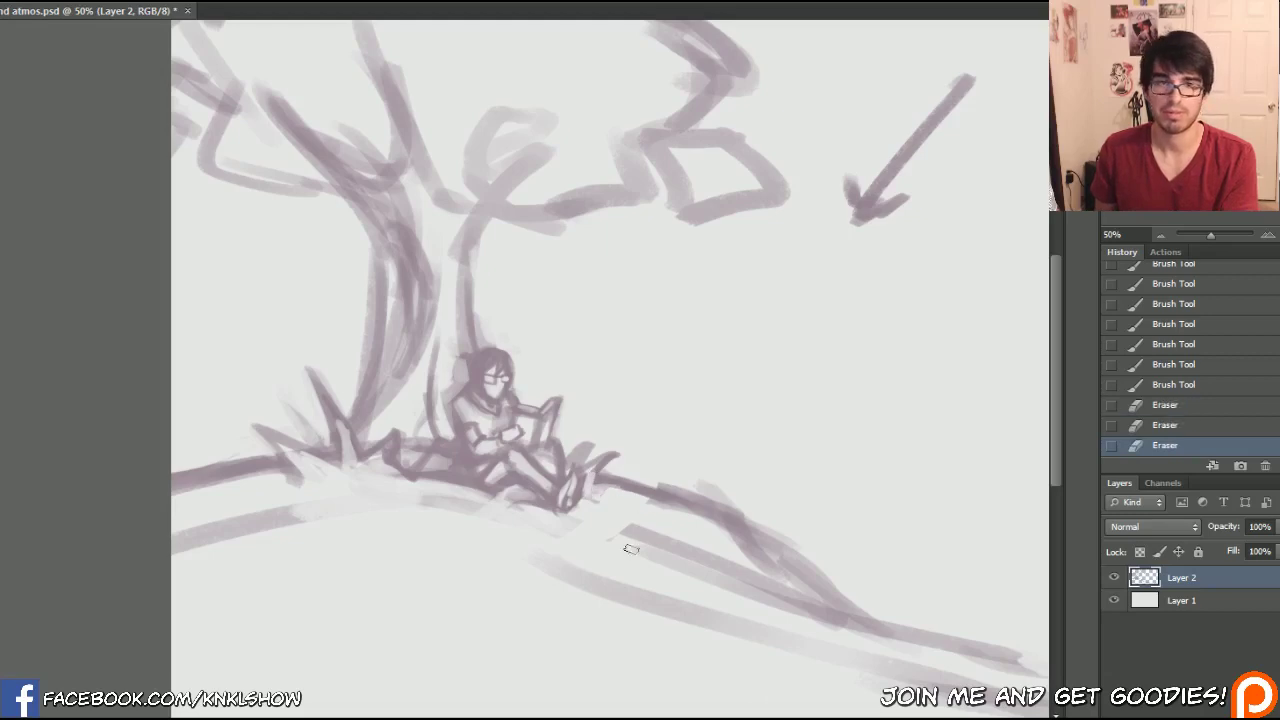
pyautogui.moveTo(545, 520)
pyautogui.mouseDown()
pyautogui.moveTo(426, 512)
pyautogui.moveTo(420, 500)
pyautogui.moveTo(470, 500)
pyautogui.mouseUp()
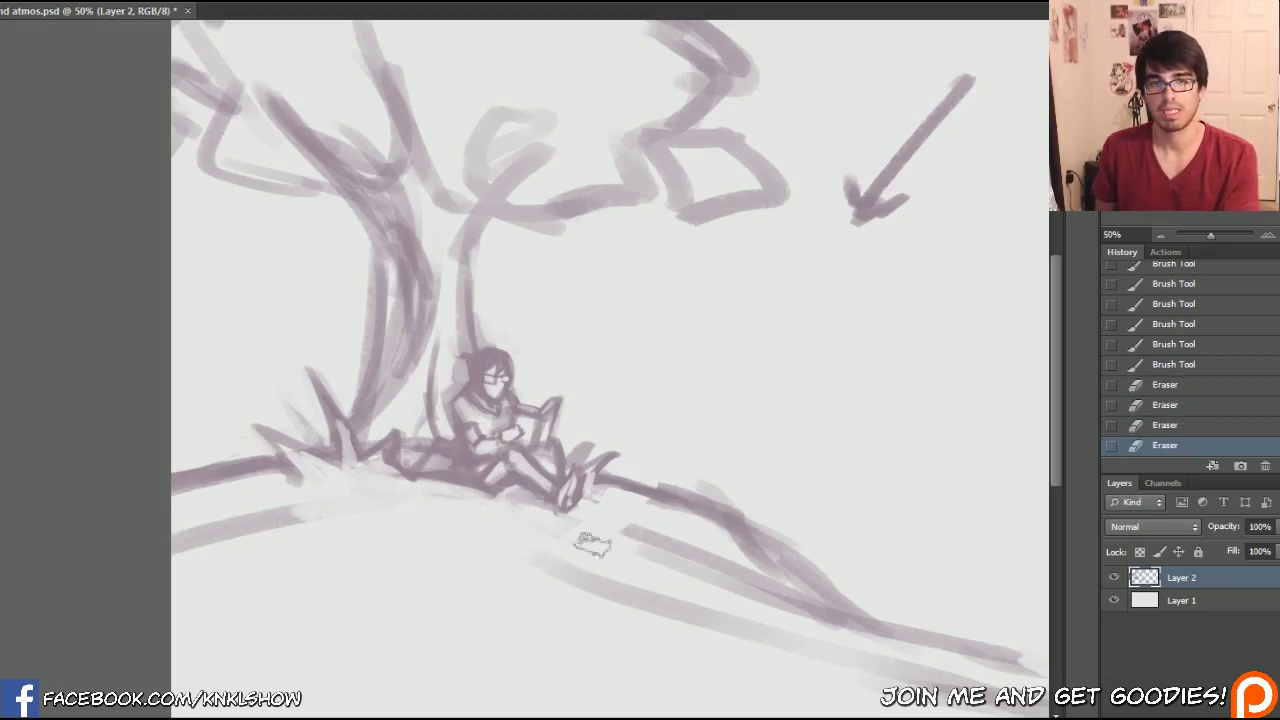
pyautogui.moveTo(592, 543)
pyautogui.mouseDown()
pyautogui.moveTo(609, 583)
pyautogui.moveTo(674, 631)
pyautogui.moveTo(703, 594)
pyautogui.moveTo(733, 622)
pyautogui.mouseUp()
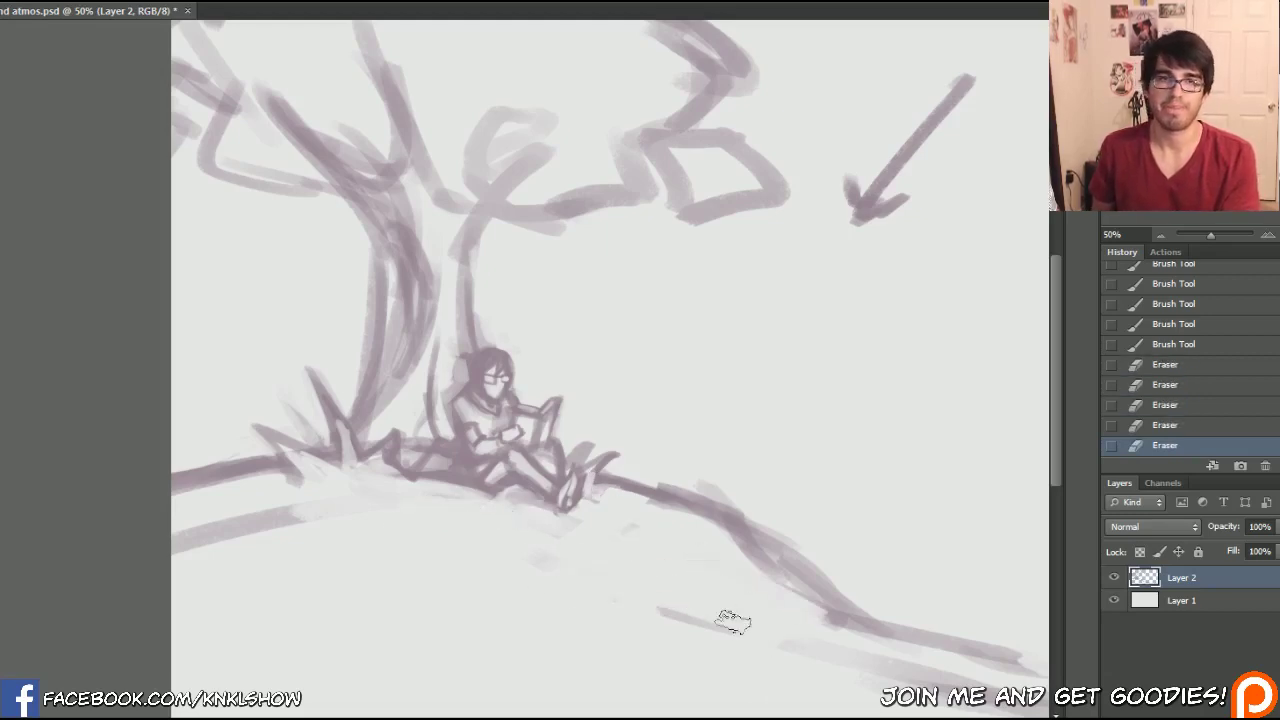
# - Darken both edges of the tree trunk with the brush and draw a forked branch rising above the figure
pyautogui.press('b')
pyautogui.moveTo(348, 416); pyautogui.dragTo(374, 246)
pyautogui.moveTo(374, 370); pyautogui.dragTo(376, 218)
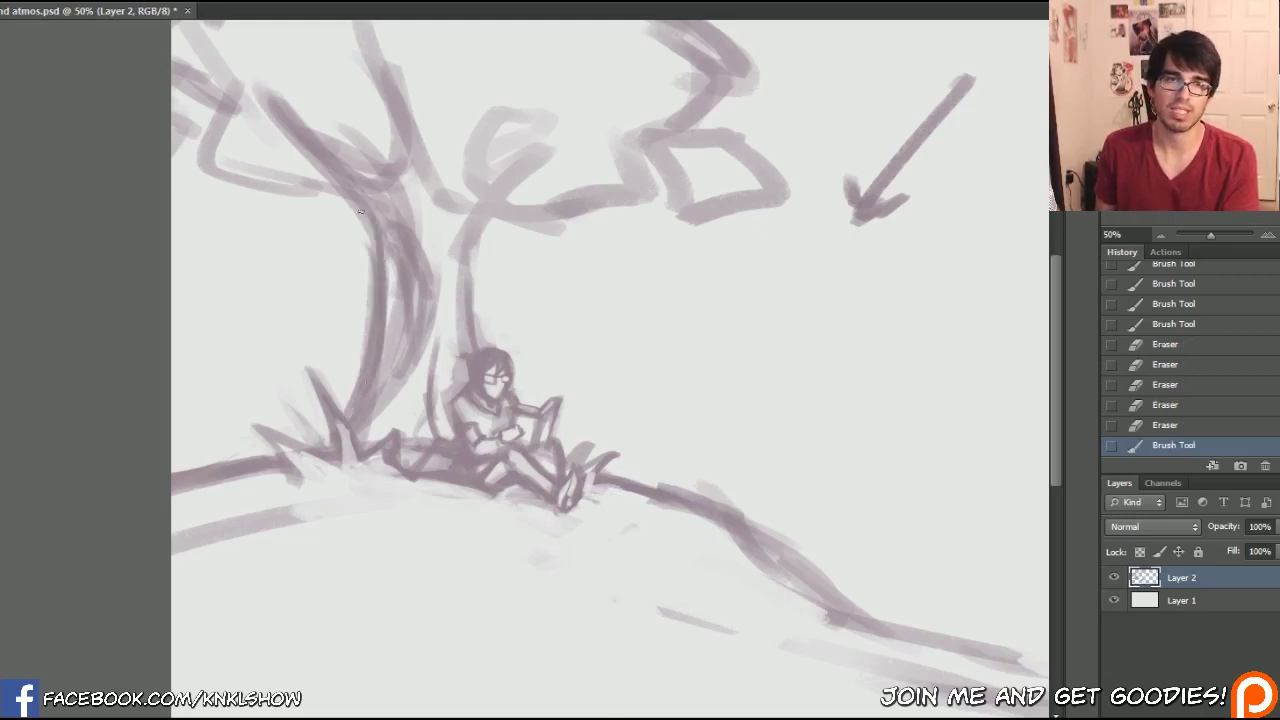
pyautogui.moveTo(474, 344); pyautogui.dragTo(470, 230)
pyautogui.moveTo(461, 298); pyautogui.dragTo(515, 189)
pyautogui.moveTo(468, 232)
pyautogui.mouseDown()
pyautogui.moveTo(510, 194)
pyautogui.moveTo(563, 186)
pyautogui.mouseUp()
pyautogui.moveTo(492, 224); pyautogui.dragTo(604, 153)
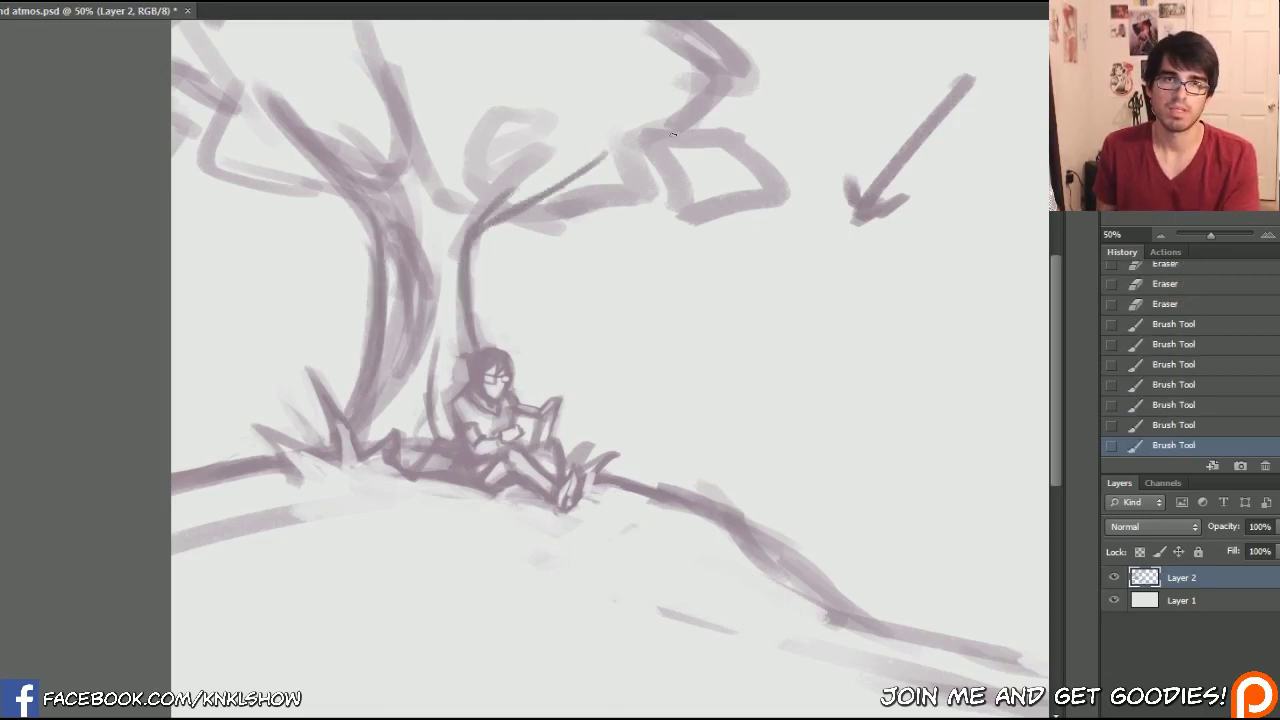
# - Draw two more long branches reaching from the trunk's edge above the figure toward the foliage outline
pyautogui.press('space')
pyautogui.moveTo(674, 131)
pyautogui.mouseDown()
pyautogui.moveTo(428, 142)
pyautogui.moveTo(432, 176)
pyautogui.mouseUp()
pyautogui.moveTo(558, 337)
pyautogui.mouseDown()
pyautogui.moveTo(591, 363)
pyautogui.moveTo(803, 417)
pyautogui.mouseUp()
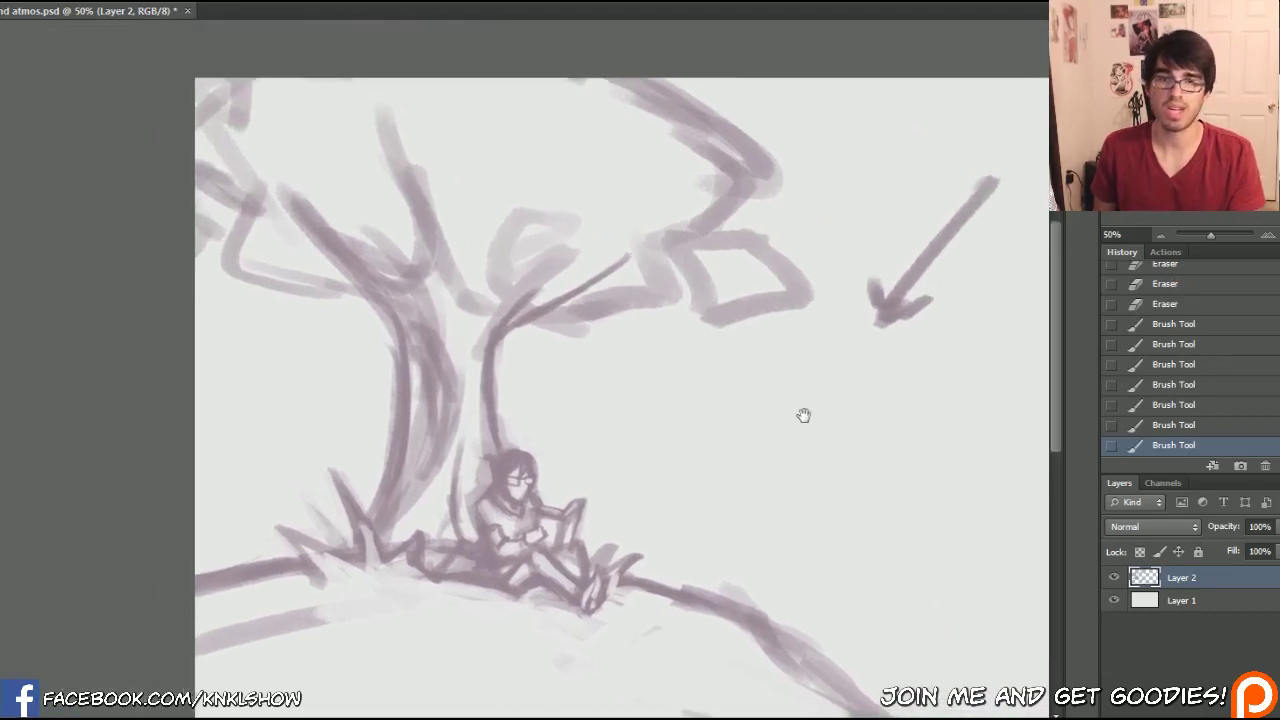
pyautogui.moveTo(496, 396)
pyautogui.mouseDown()
pyautogui.moveTo(566, 347)
pyautogui.moveTo(624, 332)
pyautogui.mouseUp()
pyautogui.moveTo(532, 368); pyautogui.dragTo(660, 292)
pyautogui.moveTo(554, 342); pyautogui.dragTo(636, 304)
pyautogui.moveTo(500, 340); pyautogui.dragTo(646, 277)
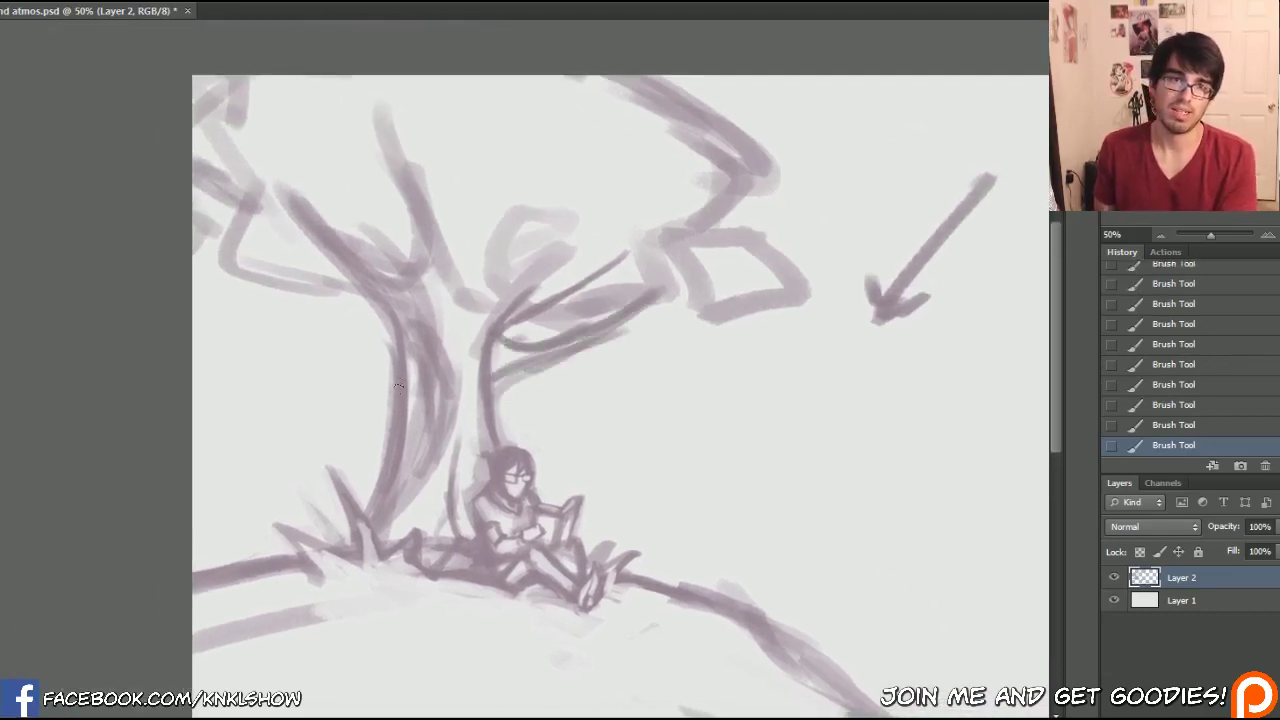
# - Draw a long branch on the trunk's far side from the figure, splitting into thin twigs at the canvas edge
pyautogui.moveTo(396, 408); pyautogui.dragTo(344, 342)
pyautogui.moveTo(394, 382); pyautogui.dragTo(296, 325)
pyautogui.moveTo(396, 360)
pyautogui.mouseDown()
pyautogui.moveTo(266, 295)
pyautogui.moveTo(338, 330)
pyautogui.moveTo(316, 326)
pyautogui.mouseUp()
pyautogui.moveTo(392, 384)
pyautogui.mouseDown()
pyautogui.moveTo(300, 304)
pyautogui.moveTo(218, 301)
pyautogui.moveTo(204, 270)
pyautogui.mouseUp()
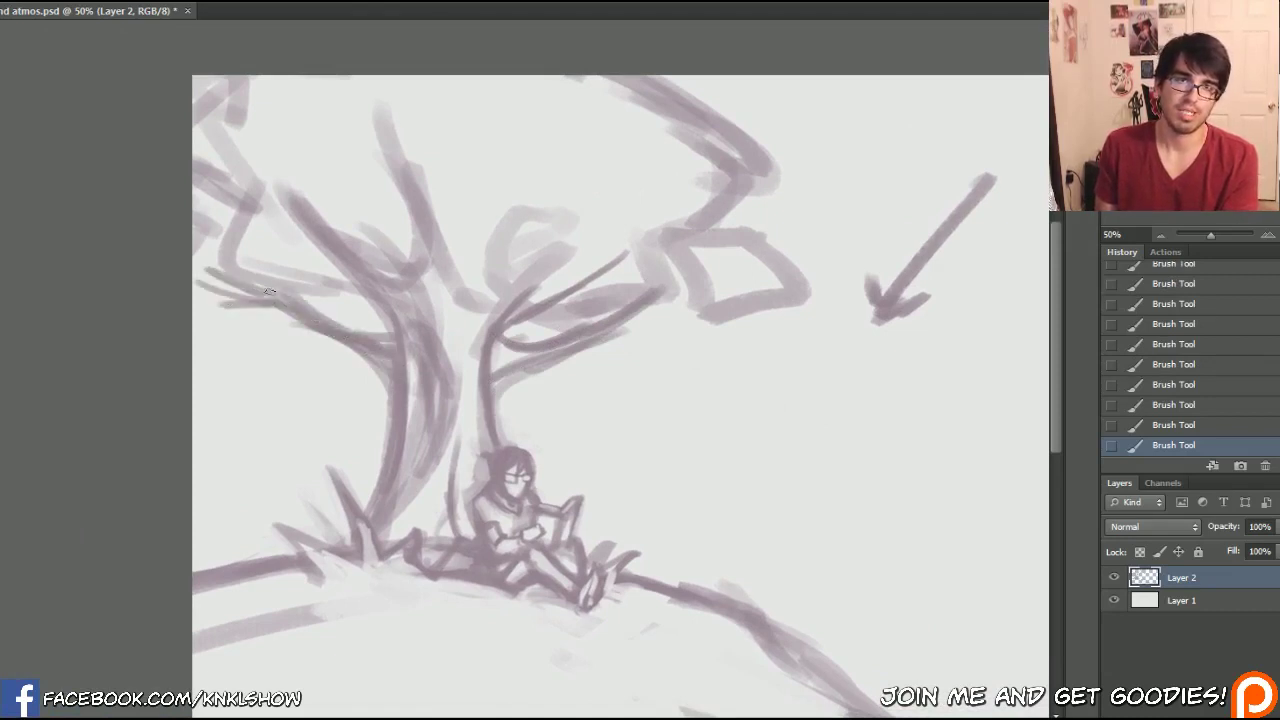
# - Thicken the lowest branch above the figure, clean its underside with the eraser, and extend its tip outward
pyautogui.moveTo(496, 356)
pyautogui.mouseDown()
pyautogui.moveTo(580, 343)
pyautogui.moveTo(572, 331)
pyautogui.mouseUp()
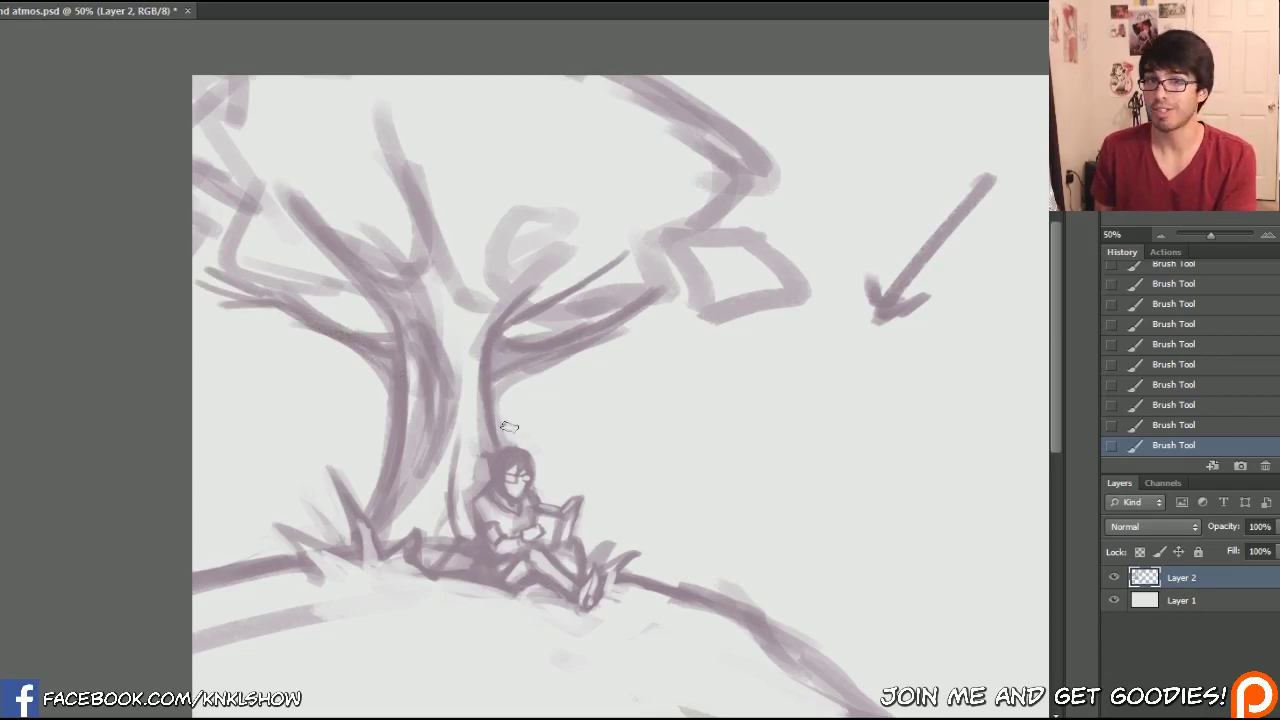
pyautogui.press('e')
pyautogui.moveTo(509, 414)
pyautogui.mouseDown()
pyautogui.moveTo(554, 383)
pyautogui.moveTo(537, 379)
pyautogui.moveTo(705, 308)
pyautogui.mouseUp()
pyautogui.press('b')
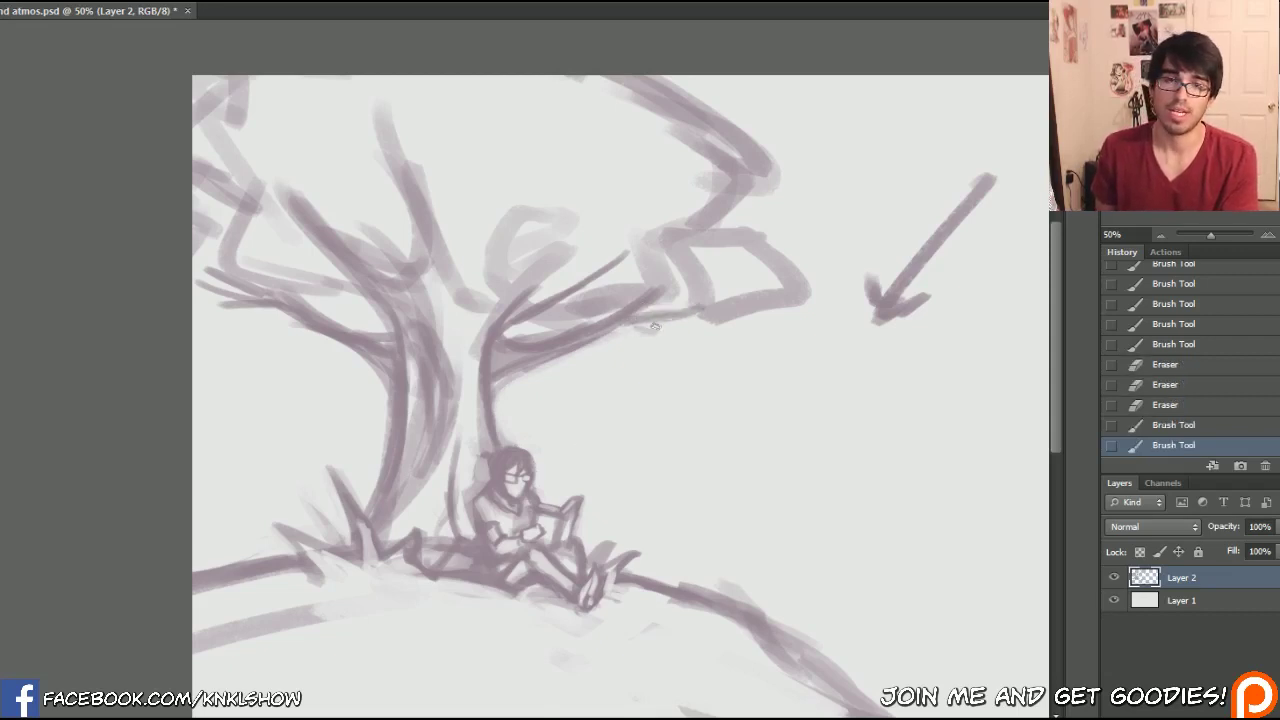
# - Sketch jagged leaf clusters hanging beneath the branches on both sides of the tree
pyautogui.moveTo(634, 325); pyautogui.dragTo(660, 345)
pyautogui.moveTo(635, 342); pyautogui.dragTo(729, 360)
pyautogui.moveTo(728, 356); pyautogui.dragTo(706, 319)
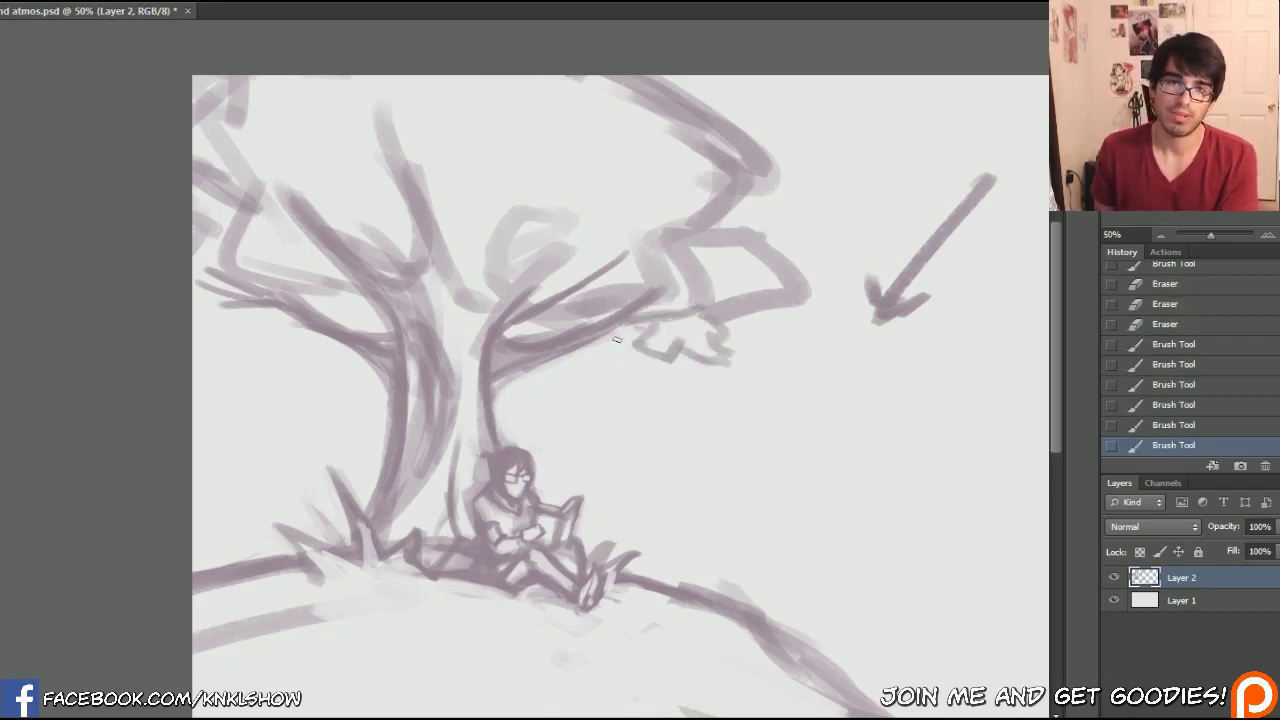
pyautogui.moveTo(617, 340); pyautogui.dragTo(571, 375)
pyautogui.moveTo(573, 376)
pyautogui.mouseDown()
pyautogui.moveTo(603, 383)
pyautogui.moveTo(632, 356)
pyautogui.moveTo(596, 346)
pyautogui.mouseUp()
pyautogui.moveTo(586, 356); pyautogui.dragTo(552, 386)
pyautogui.moveTo(334, 342)
pyautogui.mouseDown()
pyautogui.moveTo(215, 360)
pyautogui.moveTo(200, 340)
pyautogui.moveTo(230, 340)
pyautogui.moveTo(196, 348)
pyautogui.mouseUp()
pyautogui.moveTo(229, 298)
pyautogui.mouseDown()
pyautogui.moveTo(212, 262)
pyautogui.moveTo(280, 292)
pyautogui.moveTo(196, 184)
pyautogui.mouseUp()
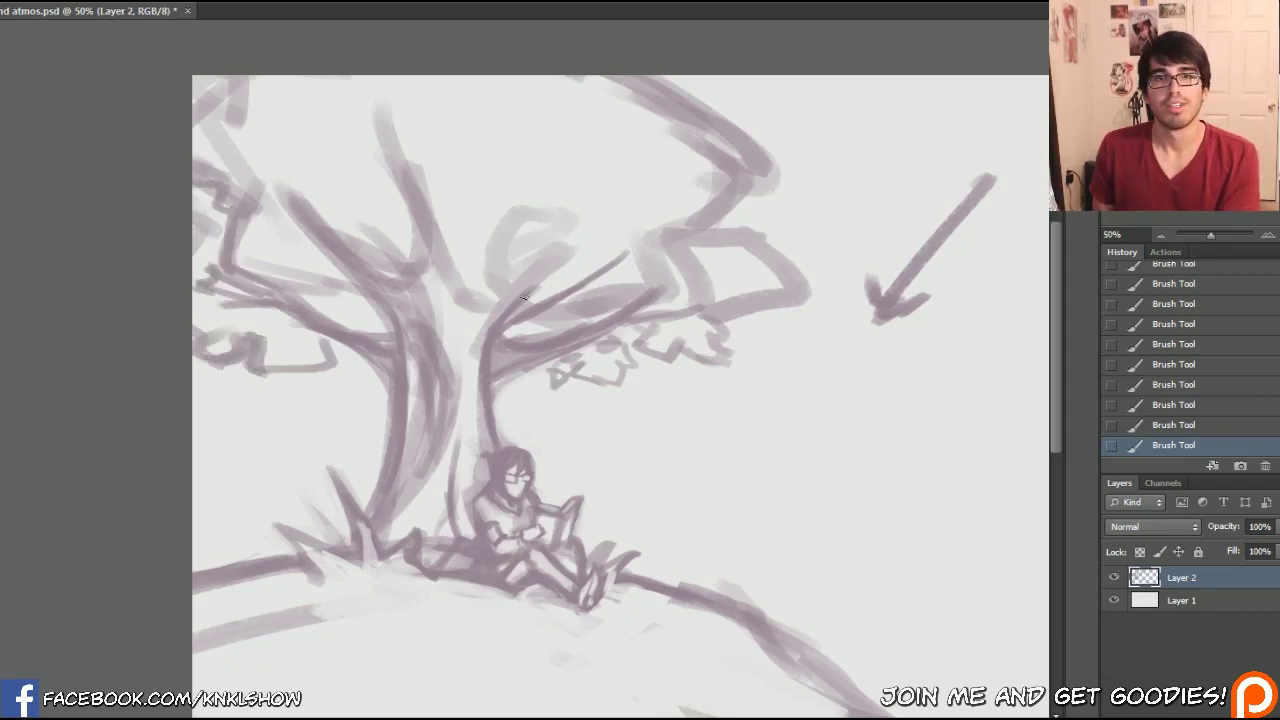
# - Darken the central fork of the trunk and the outline of the foliage block nearest the arrow
pyautogui.moveTo(541, 268)
pyautogui.mouseDown()
pyautogui.moveTo(500, 312)
pyautogui.moveTo(455, 295)
pyautogui.moveTo(418, 160)
pyautogui.moveTo(400, 172)
pyautogui.moveTo(372, 128)
pyautogui.mouseUp()
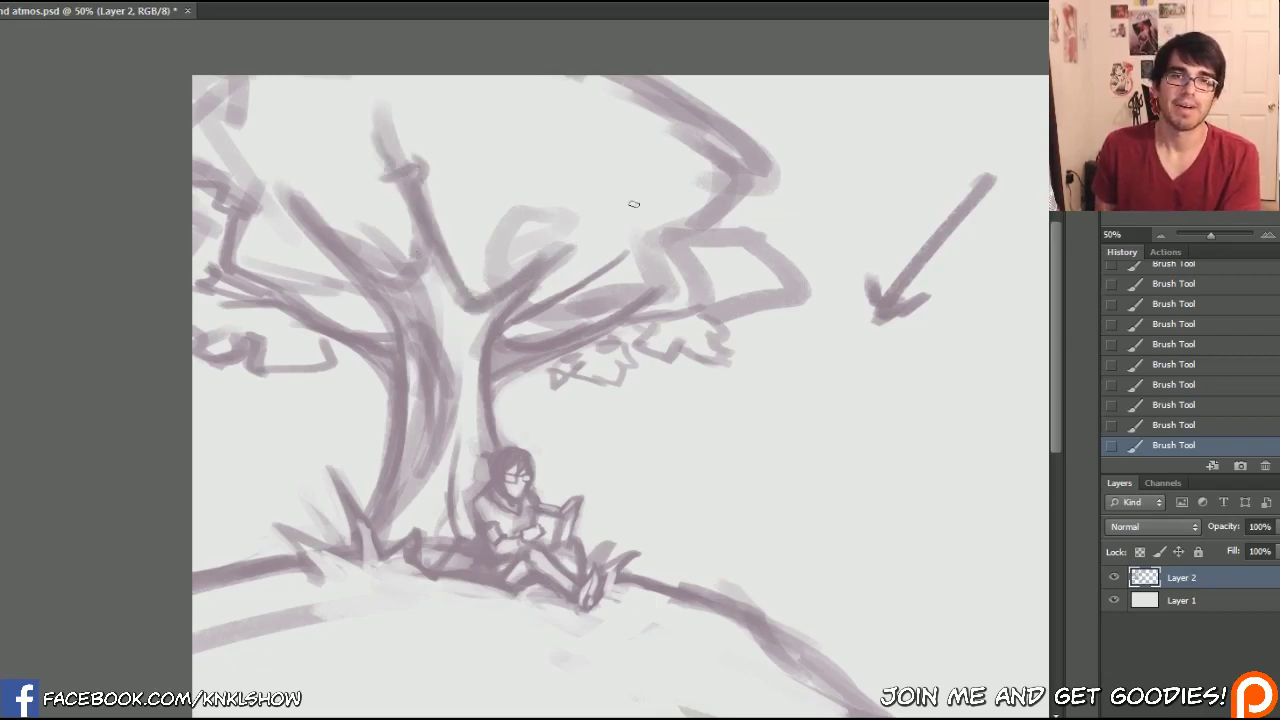
pyautogui.moveTo(718, 313)
pyautogui.mouseDown()
pyautogui.moveTo(804, 300)
pyautogui.moveTo(762, 242)
pyautogui.moveTo(672, 232)
pyautogui.mouseUp()
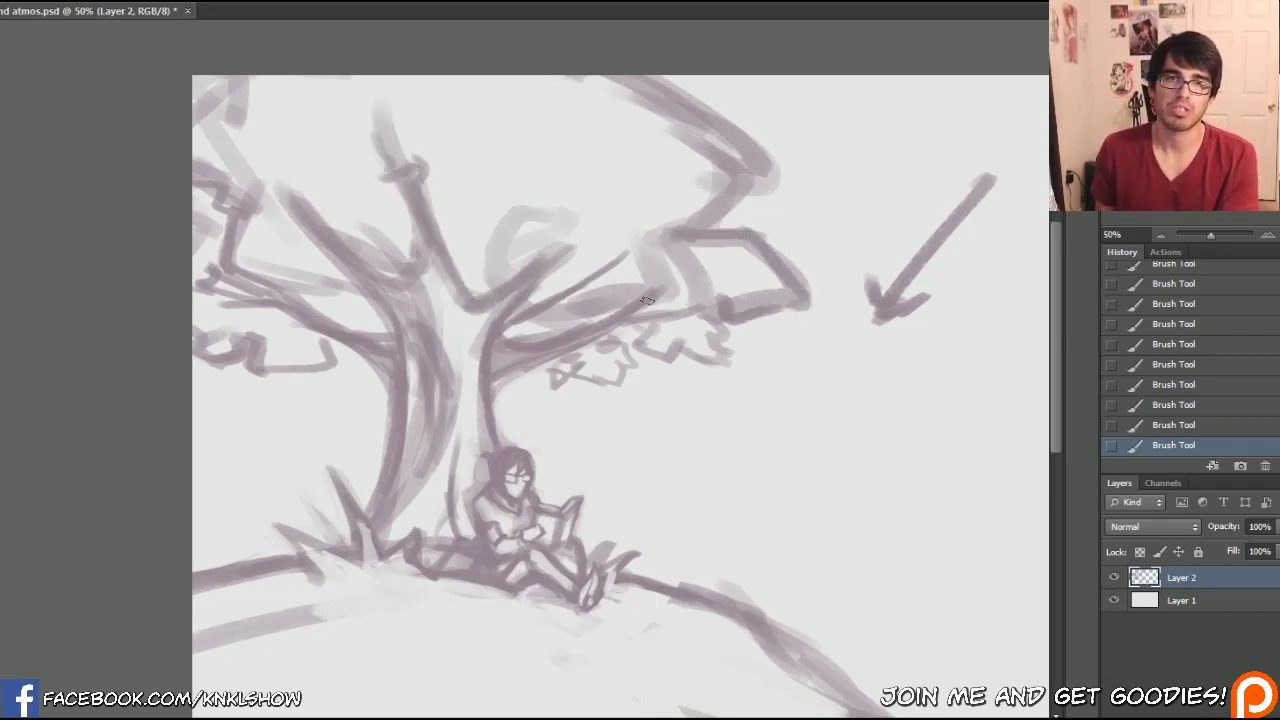
# - Erase the shading inside the trunk and draw a pointed V-shaped knot with two dark slits below the fork
pyautogui.moveTo(456, 382); pyautogui.dragTo(432, 318)
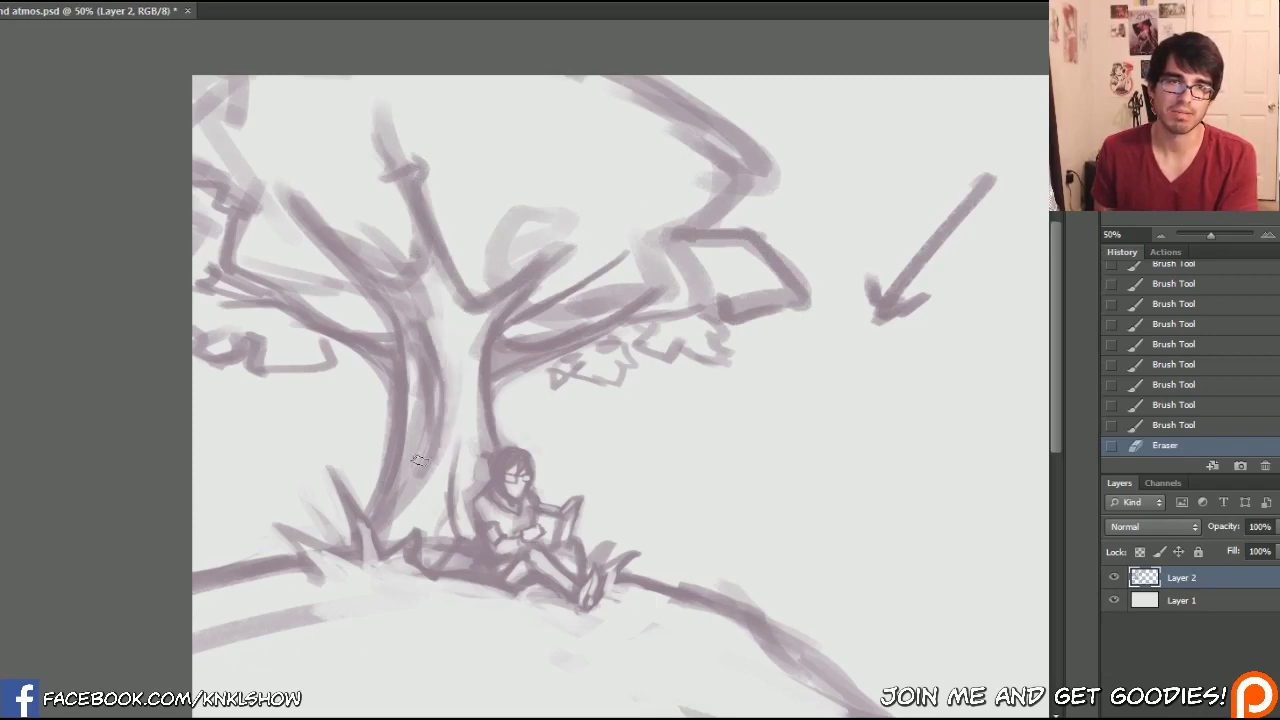
pyautogui.moveTo(426, 495)
pyautogui.mouseDown()
pyautogui.moveTo(404, 350)
pyautogui.moveTo(449, 442)
pyautogui.mouseUp()
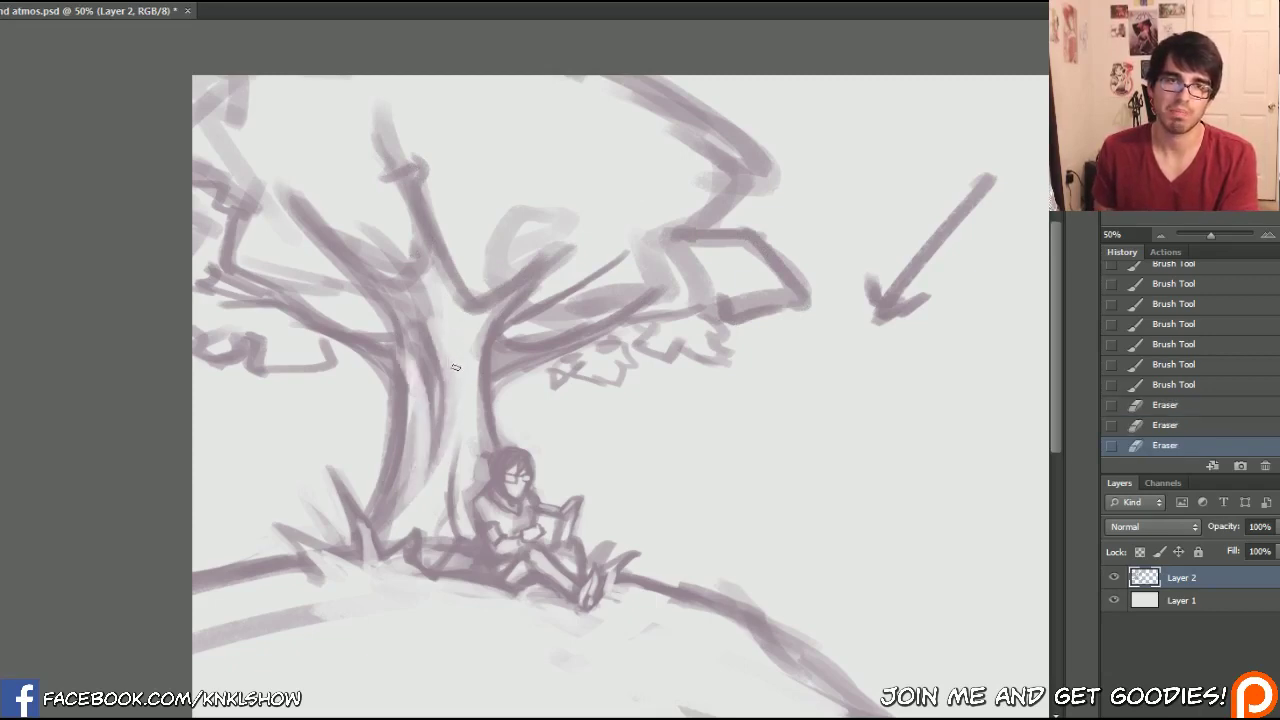
pyautogui.press('b')
pyautogui.moveTo(441, 343)
pyautogui.mouseDown()
pyautogui.moveTo(460, 385)
pyautogui.moveTo(477, 360)
pyautogui.moveTo(473, 392)
pyautogui.moveTo(459, 382)
pyautogui.mouseUp()
pyautogui.moveTo(442, 338); pyautogui.dragTo(460, 382)
pyautogui.moveTo(447, 326)
pyautogui.mouseDown()
pyautogui.moveTo(474, 352)
pyautogui.moveTo(458, 350)
pyautogui.mouseUp()
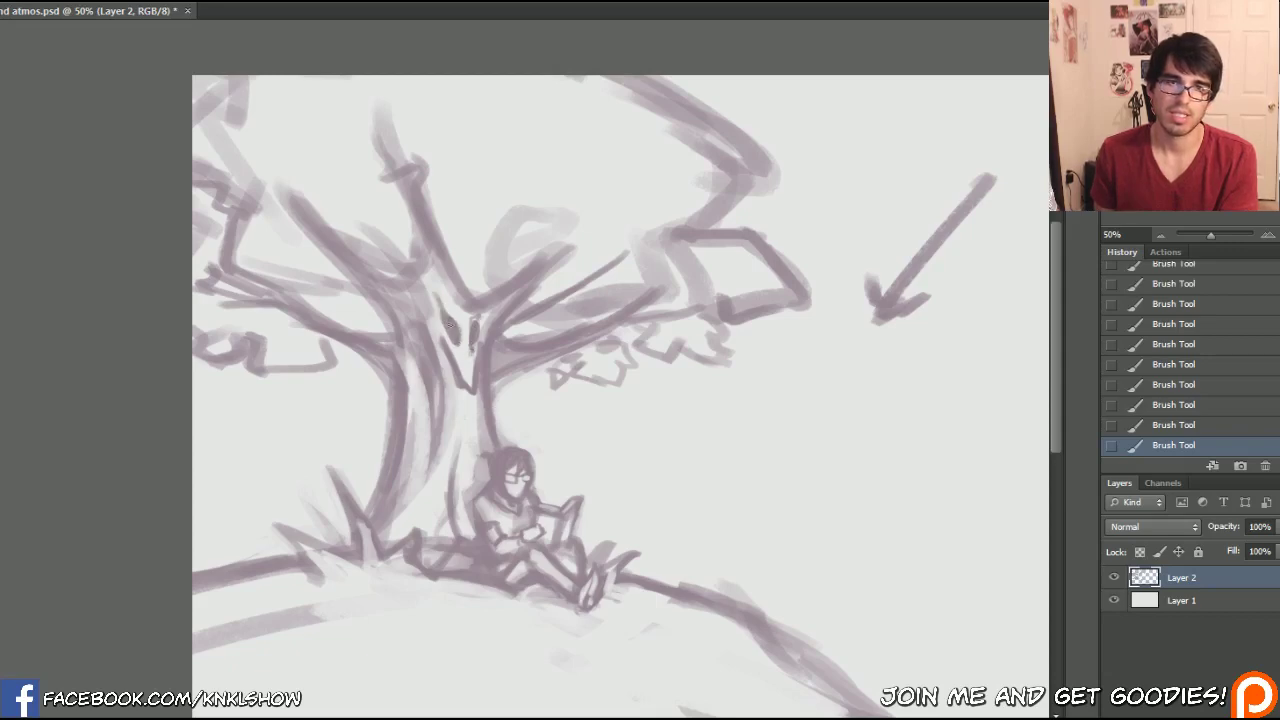
pyautogui.moveTo(460, 359)
pyautogui.mouseDown()
pyautogui.moveTo(450, 372)
pyautogui.moveTo(476, 404)
pyautogui.moveTo(430, 334)
pyautogui.moveTo(424, 292)
pyautogui.mouseUp()
pyautogui.press('b')
pyautogui.press('e')
# - Redraw the hill contour as a darker line from the figure's feet down the slope into the valley
pyautogui.hotkey('ctrl', '-')
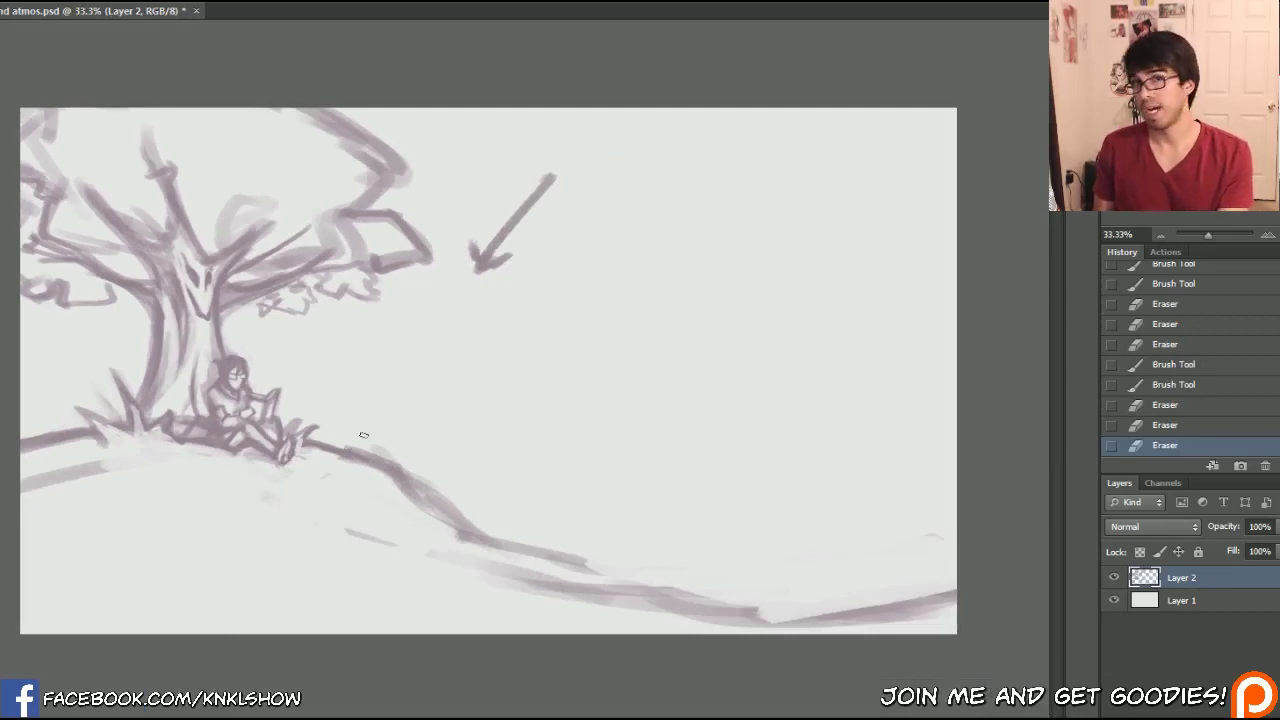
pyautogui.moveTo(318, 443); pyautogui.dragTo(385, 456)
pyautogui.moveTo(382, 458)
pyautogui.mouseDown()
pyautogui.moveTo(414, 464)
pyautogui.moveTo(398, 484)
pyautogui.mouseUp()
pyautogui.moveTo(410, 484); pyautogui.dragTo(474, 524)
pyautogui.moveTo(470, 521); pyautogui.dragTo(660, 592)
pyautogui.moveTo(560, 564); pyautogui.dragTo(808, 621)
pyautogui.moveTo(740, 610); pyautogui.dragTo(840, 617)
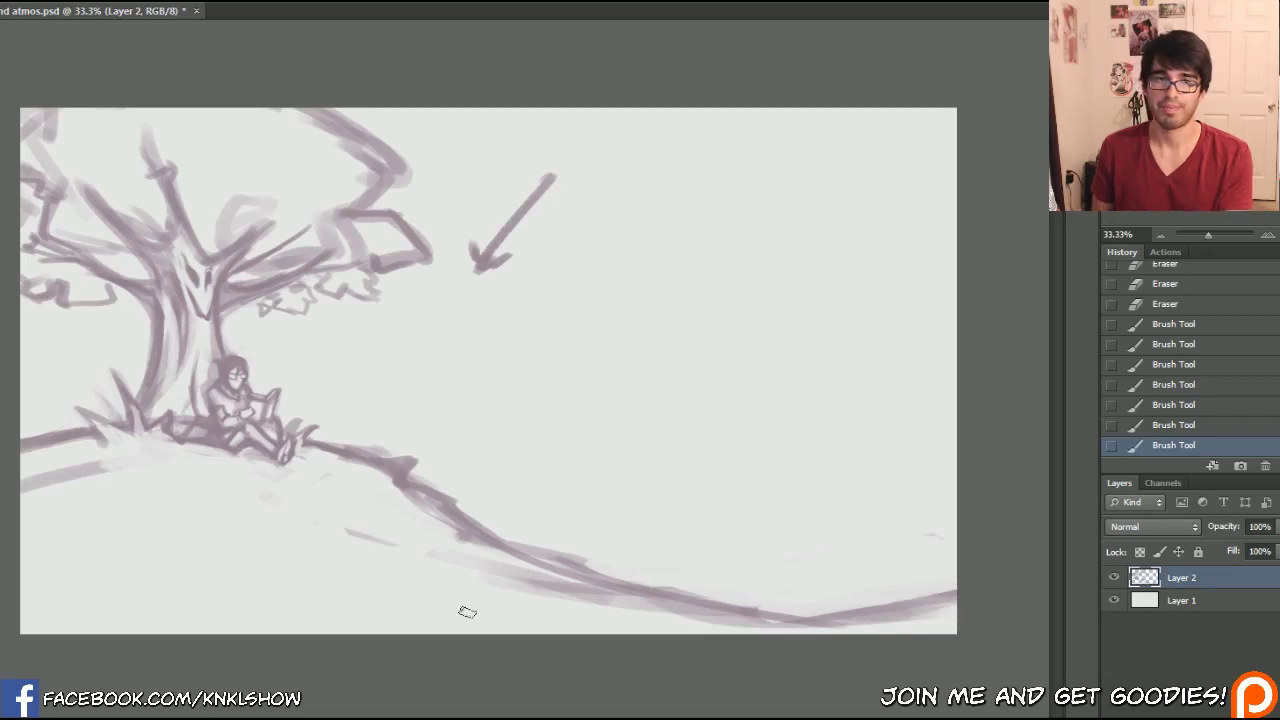
# - Erase the faint duplicate lines under the slope and the lowest stretch of the valley line
pyautogui.press('e')
pyautogui.moveTo(600, 605)
pyautogui.mouseDown()
pyautogui.moveTo(646, 619)
pyautogui.moveTo(528, 571)
pyautogui.mouseUp()
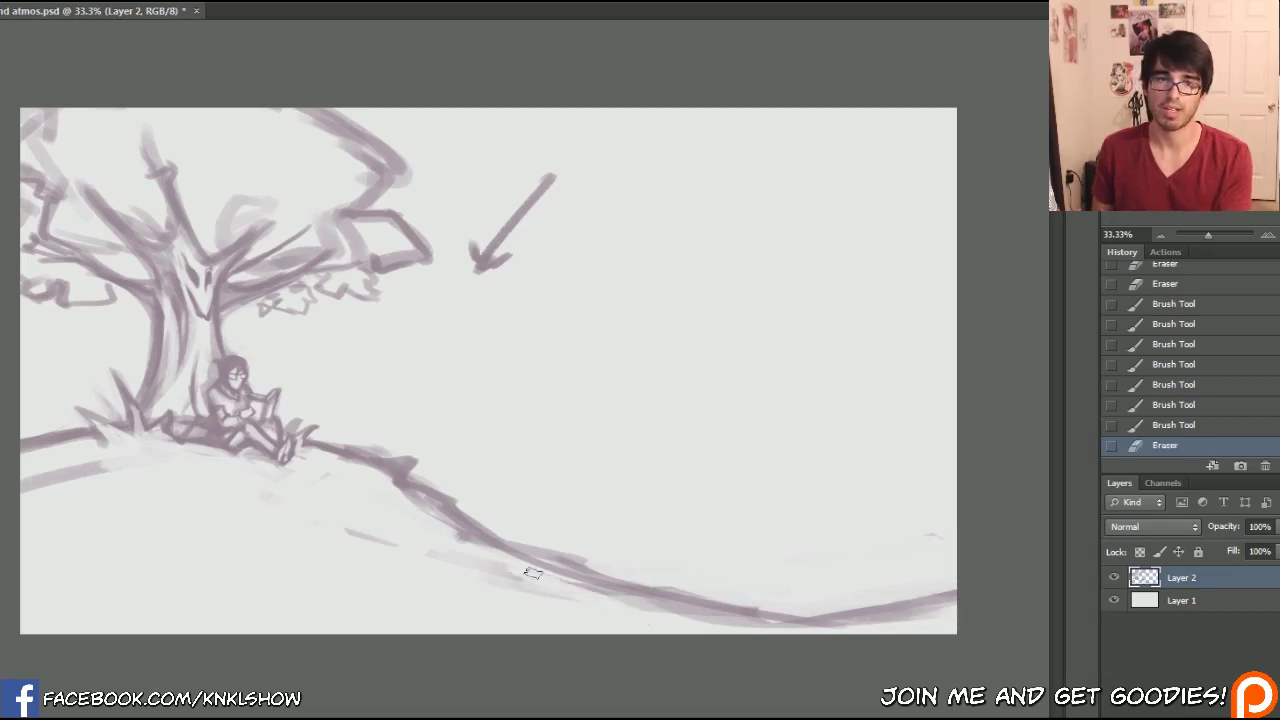
pyautogui.moveTo(402, 549); pyautogui.dragTo(443, 563)
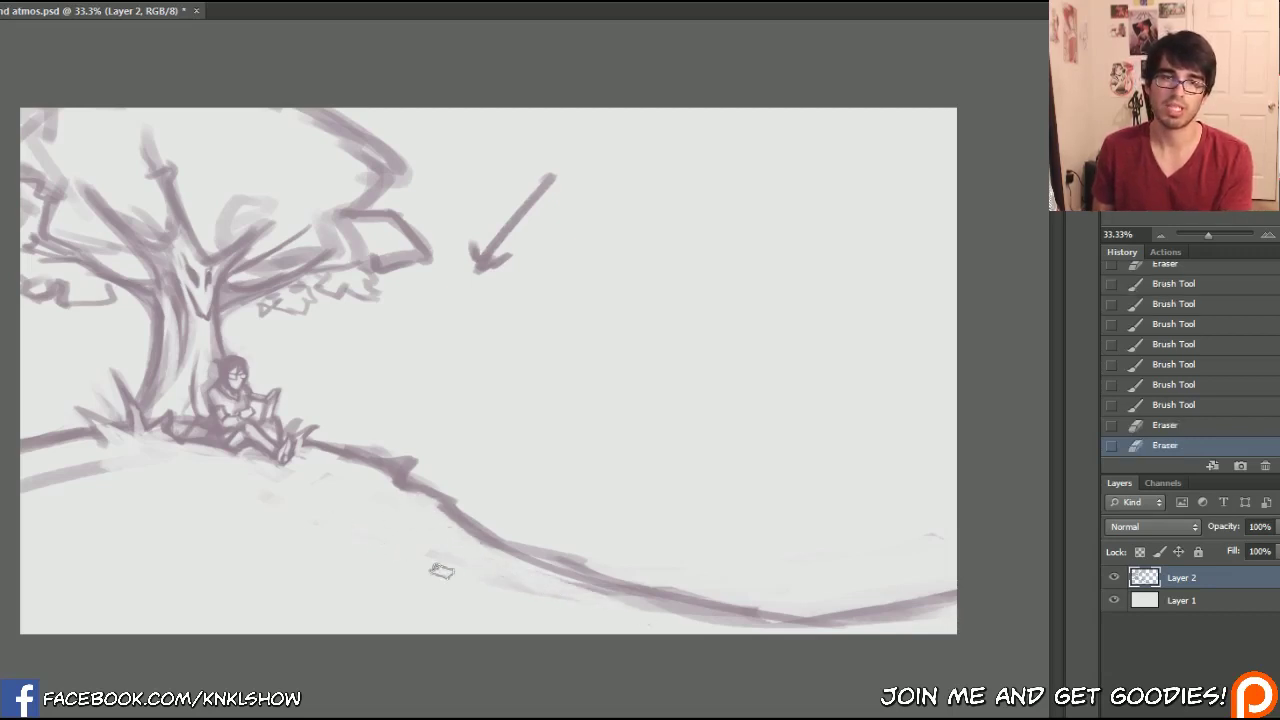
pyautogui.moveTo(710, 620); pyautogui.dragTo(880, 624)
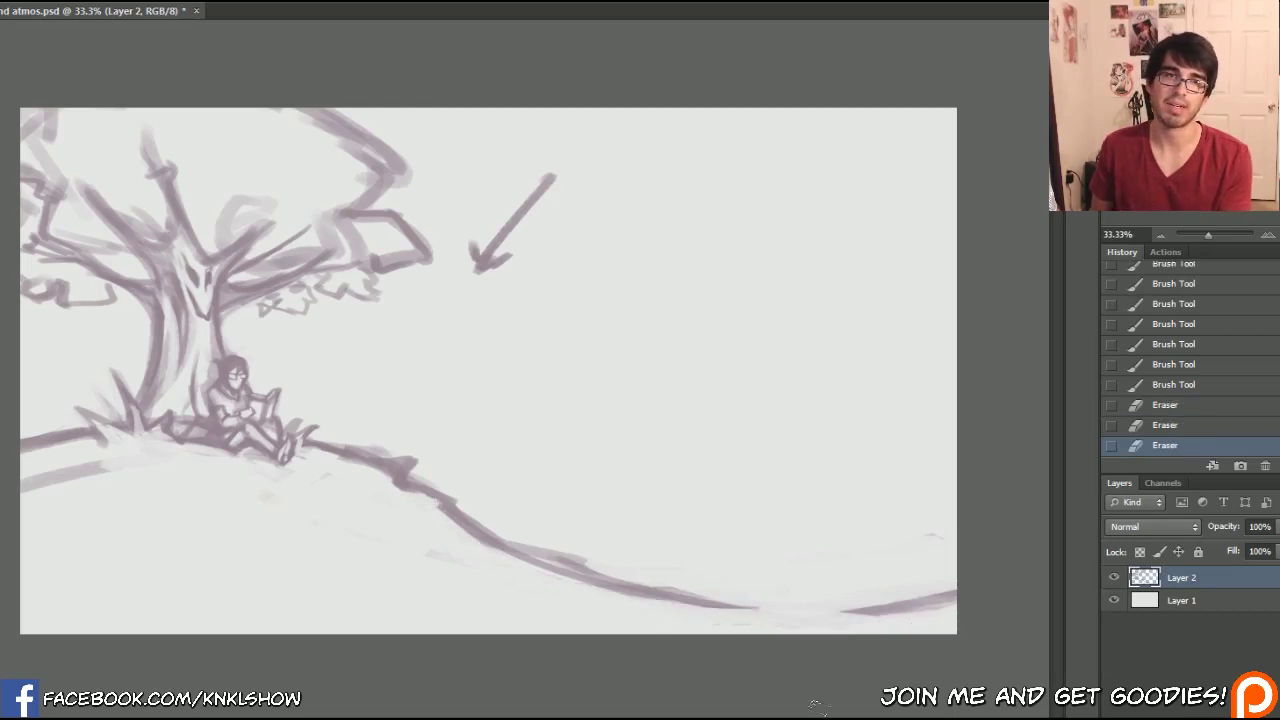
# - Redraw the valley floor as a flatter line running from the foot of the slope to the canvas edge
pyautogui.press('b')
pyautogui.moveTo(732, 606); pyautogui.dragTo(882, 598)
pyautogui.moveTo(762, 602); pyautogui.dragTo(944, 590)
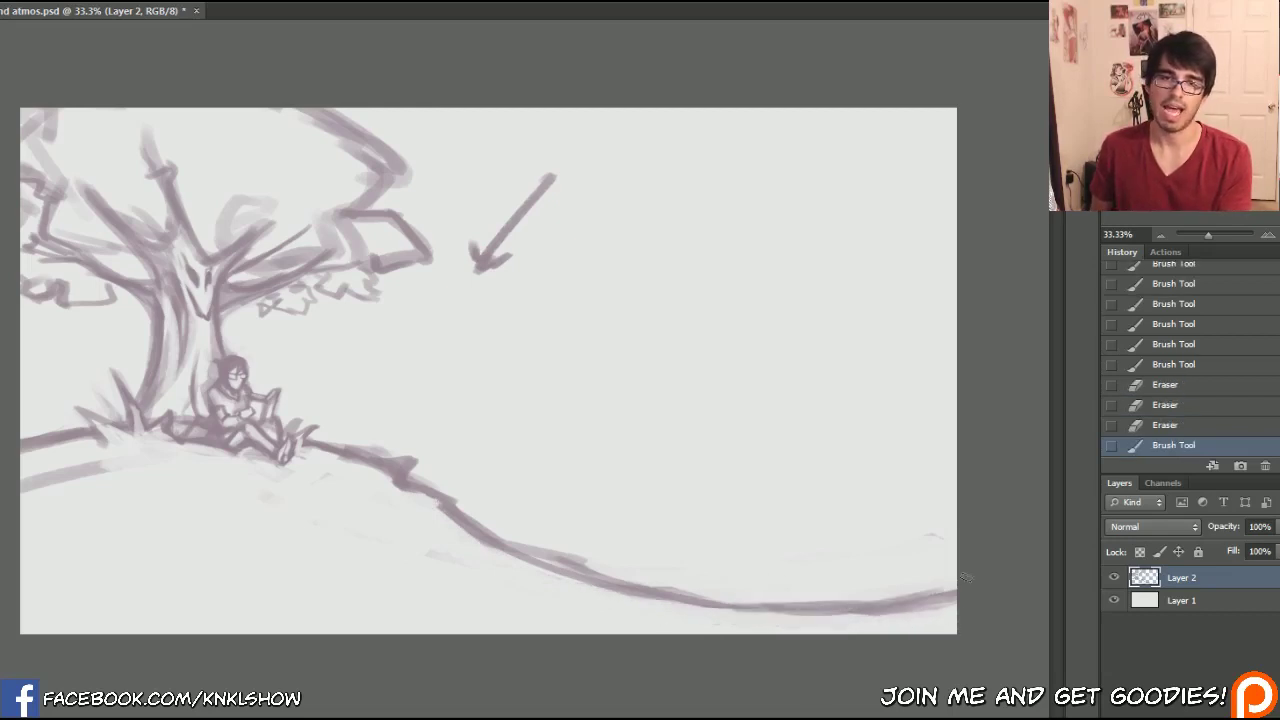
# - Lock the transparent pixels of Layer 2 and fill its sketch lines with dark purple, RGB 59, 45, 55
pyautogui.click(1170, 600)
pyautogui.click(1158, 577)
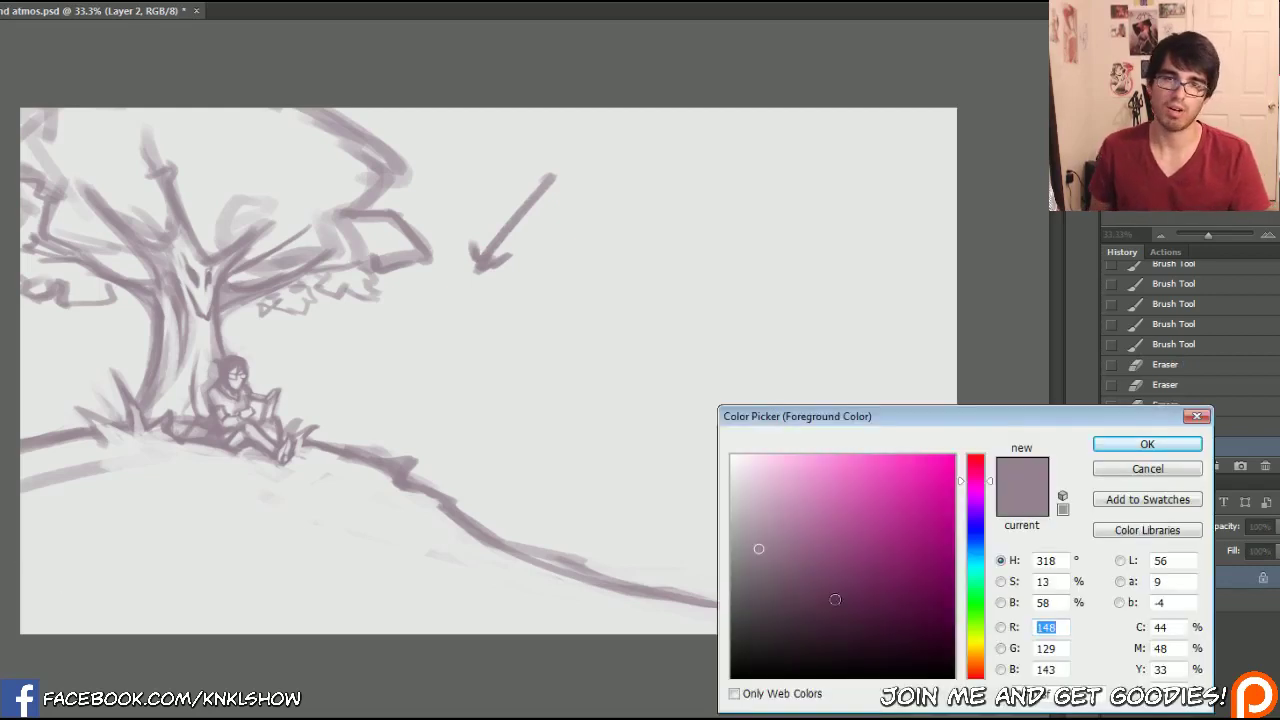
pyautogui.moveTo(792, 630); pyautogui.dragTo(784, 627)
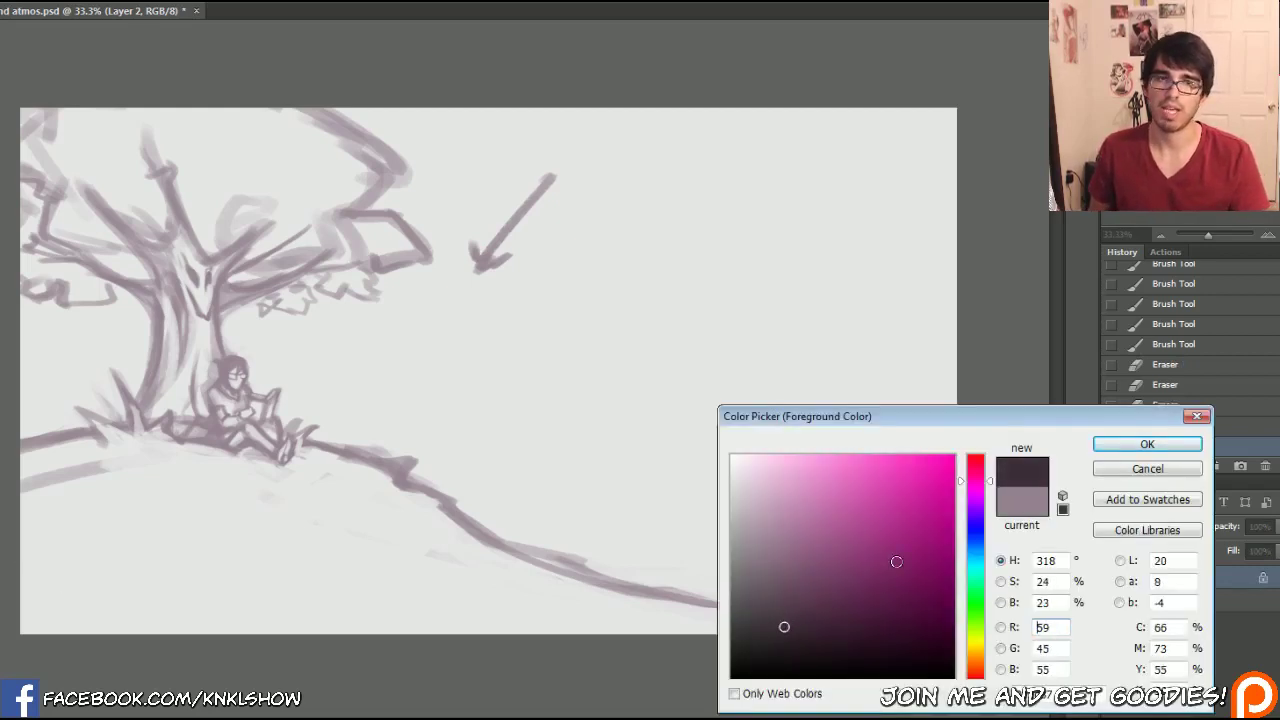
pyautogui.click(1137, 446)
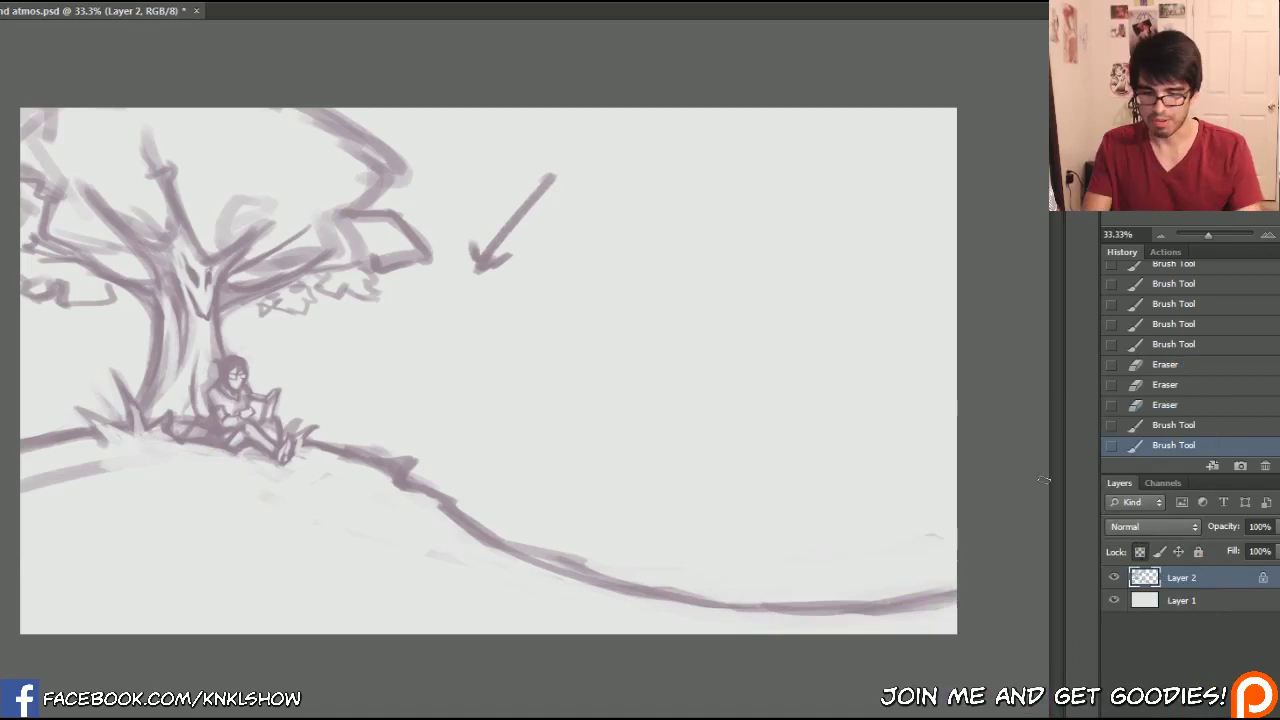
pyautogui.hotkey('alt', 'BackSpace')
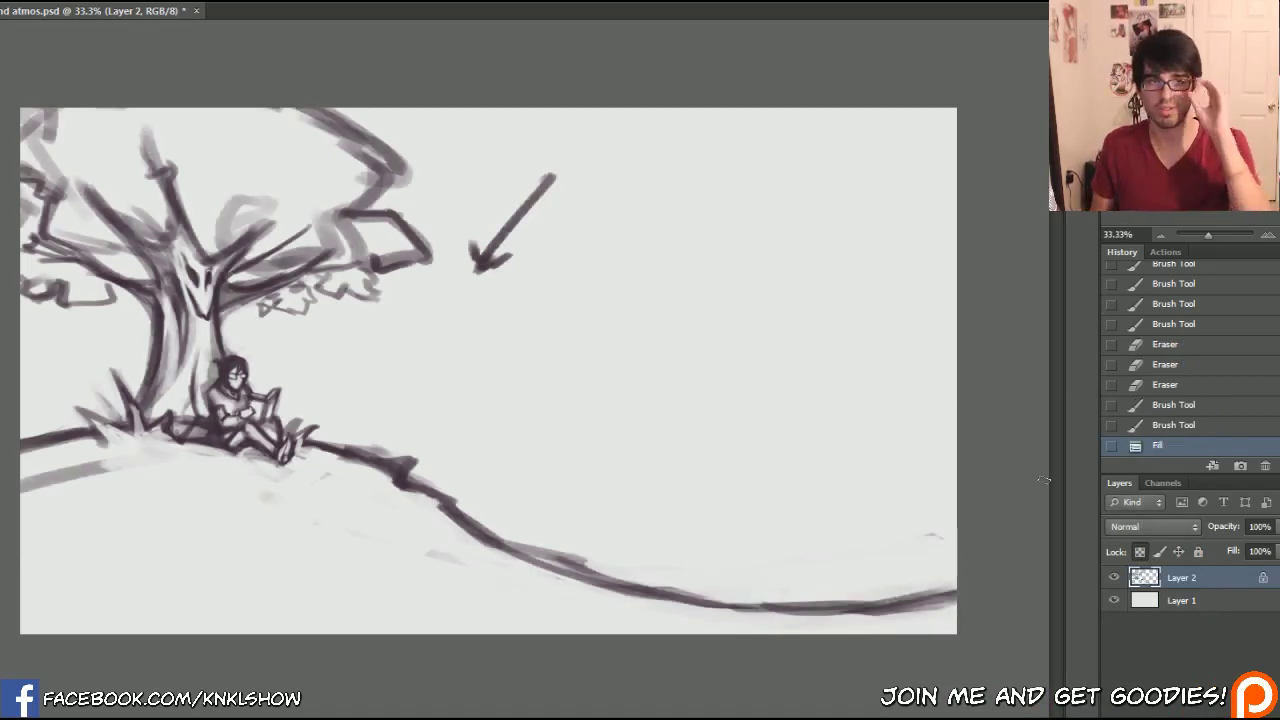
# - Unlock the transparent pixels of Layer 2 and erase the light-direction arrow
pyautogui.click(1139, 553)
pyautogui.press('e')
pyautogui.moveTo(485, 234)
pyautogui.mouseDown()
pyautogui.moveTo(530, 191)
pyautogui.moveTo(480, 274)
pyautogui.moveTo(521, 315)
pyautogui.mouseUp()
# - Add a new empty layer directly above Layer 1, beneath the sketch
pyautogui.click(1184, 603)
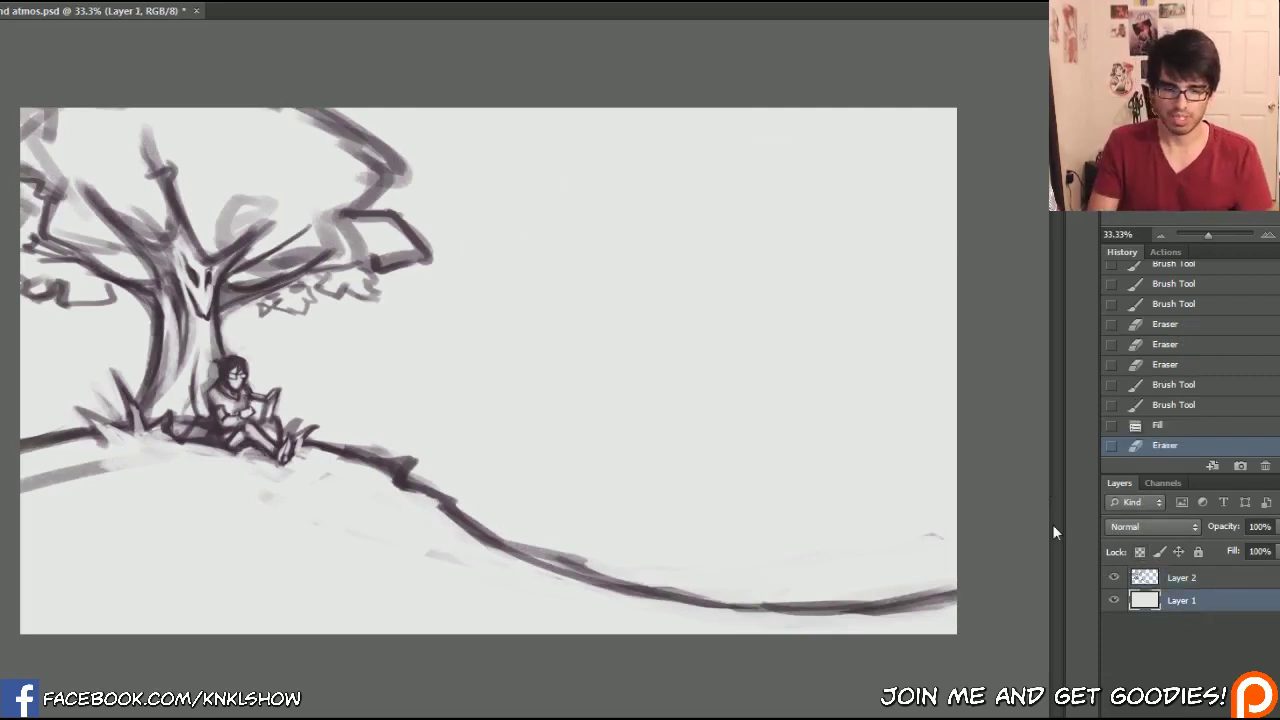
pyautogui.hotkey('ctrl', 'shift', 'n')
pyautogui.press('Return')
# - Set the foreground colour to a medium green for the grass
pyautogui.click(2, 498)
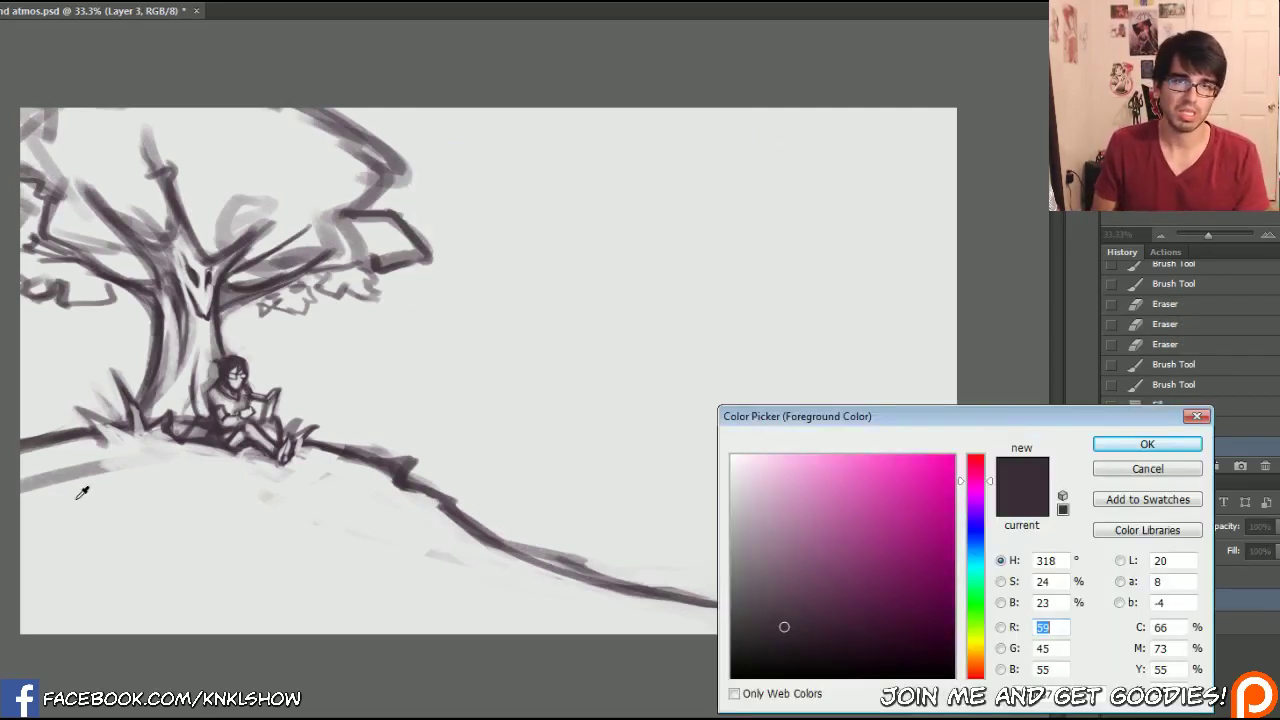
pyautogui.click(983, 598)
pyautogui.moveTo(837, 606)
pyautogui.mouseDown()
pyautogui.moveTo(871, 562)
pyautogui.moveTo(828, 571)
pyautogui.mouseUp()
pyautogui.moveTo(992, 602); pyautogui.dragTo(990, 601)
pyautogui.click(1138, 448)
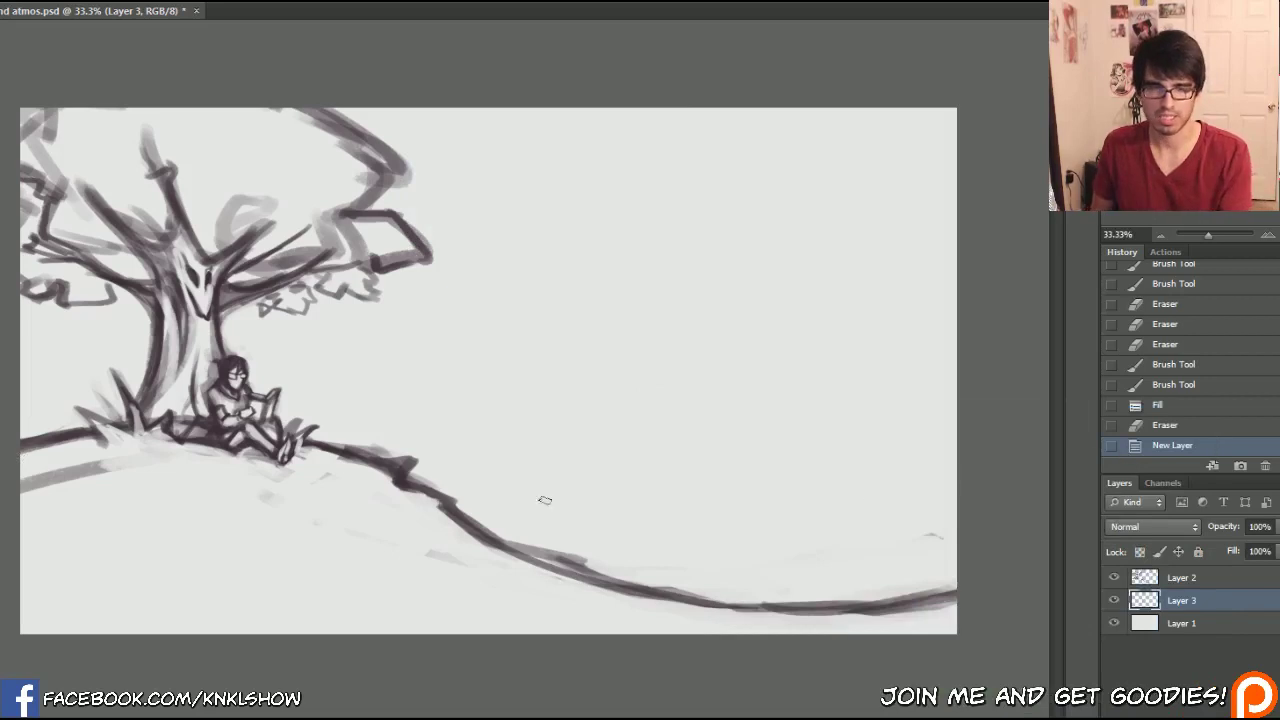
# - Paint the whole hill below the contour line green with broad brush strokes, including the grass at the trunk's base
pyautogui.moveTo(55, 470)
pyautogui.mouseDown()
pyautogui.moveTo(140, 450)
pyautogui.moveTo(118, 434)
pyautogui.moveTo(95, 440)
pyautogui.moveTo(95, 426)
pyautogui.moveTo(108, 430)
pyautogui.moveTo(33, 455)
pyautogui.mouseUp()
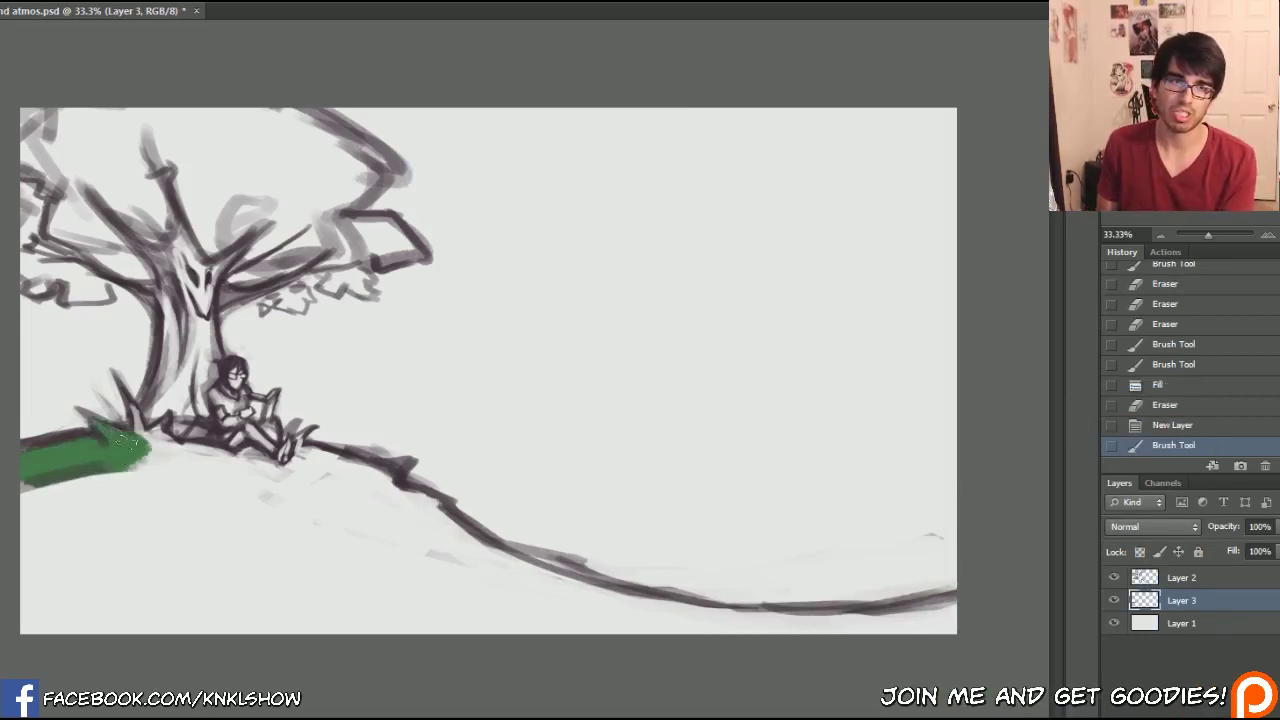
pyautogui.moveTo(126, 442); pyautogui.dragTo(172, 432)
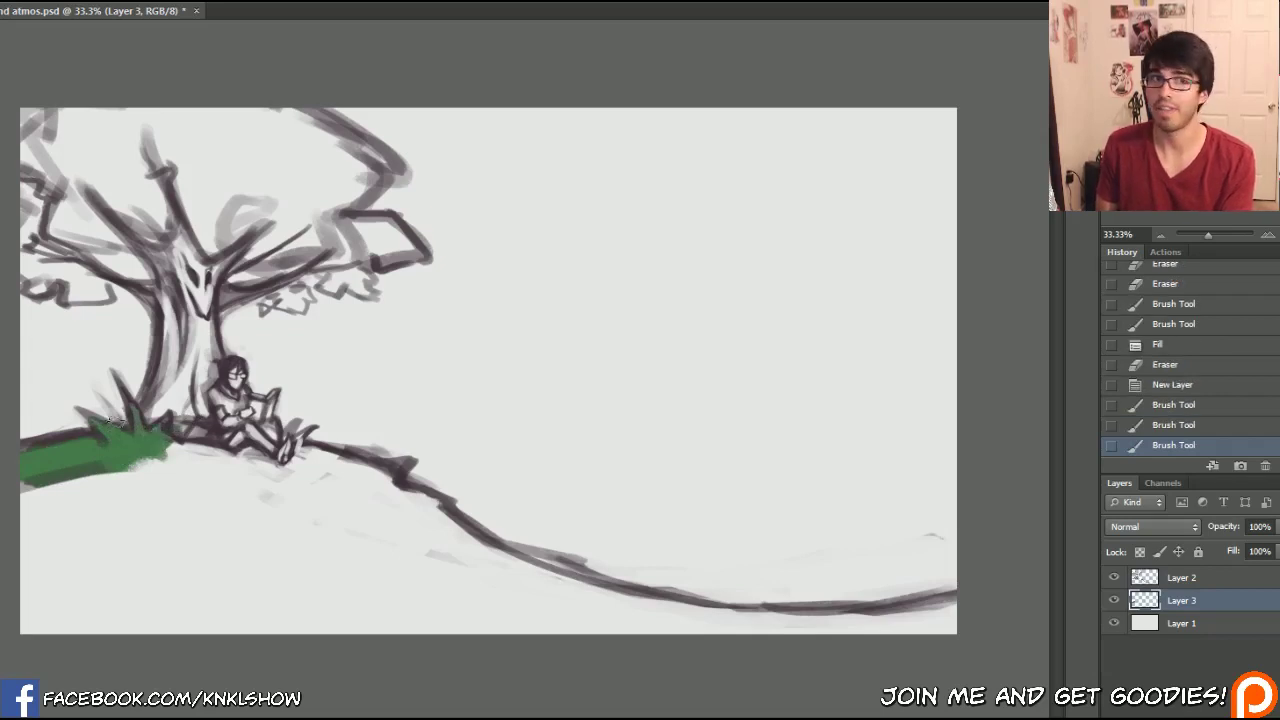
pyautogui.moveTo(50, 460)
pyautogui.mouseDown()
pyautogui.moveTo(125, 465)
pyautogui.moveTo(55, 472)
pyautogui.moveTo(245, 477)
pyautogui.moveTo(289, 494)
pyautogui.mouseUp()
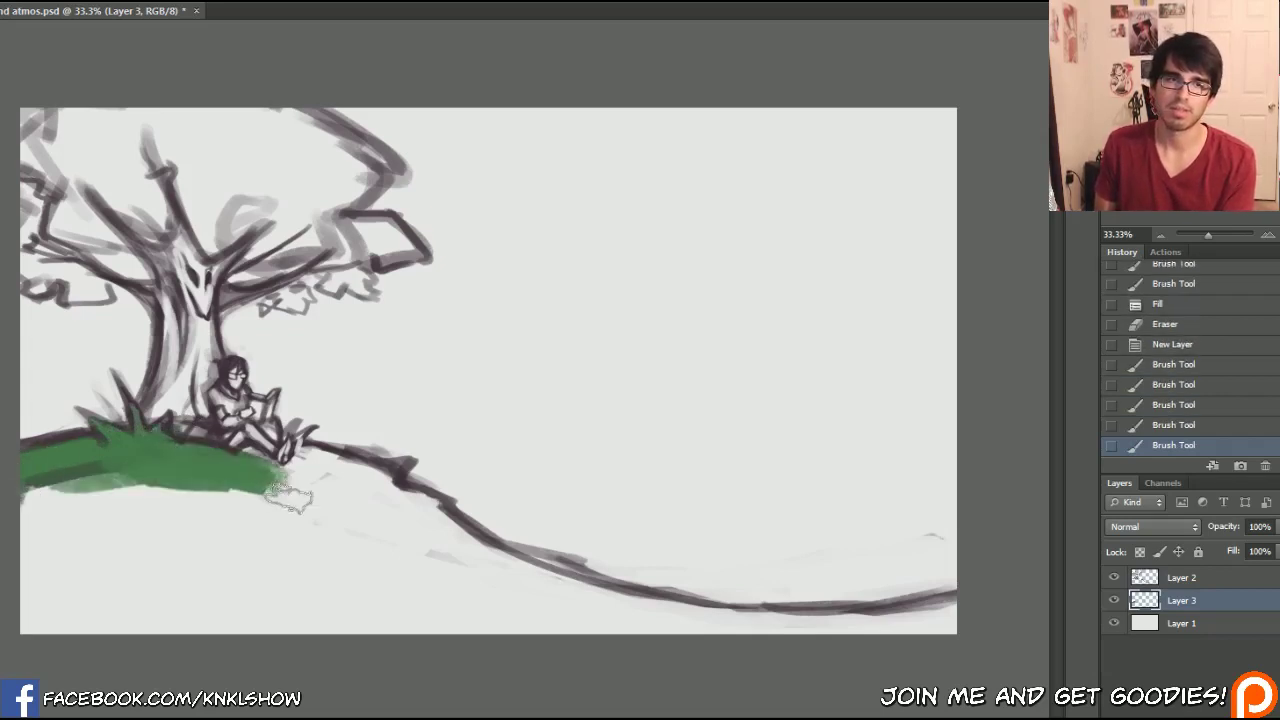
pyautogui.moveTo(197, 462)
pyautogui.mouseDown()
pyautogui.moveTo(339, 482)
pyautogui.moveTo(327, 470)
pyautogui.moveTo(394, 525)
pyautogui.moveTo(381, 494)
pyautogui.moveTo(424, 525)
pyautogui.moveTo(264, 503)
pyautogui.moveTo(194, 515)
pyautogui.moveTo(276, 494)
pyautogui.moveTo(216, 488)
pyautogui.moveTo(103, 525)
pyautogui.moveTo(139, 525)
pyautogui.moveTo(36, 525)
pyautogui.moveTo(42, 610)
pyautogui.moveTo(182, 534)
pyautogui.moveTo(390, 603)
pyautogui.moveTo(157, 625)
pyautogui.moveTo(387, 597)
pyautogui.moveTo(484, 607)
pyautogui.moveTo(272, 516)
pyautogui.moveTo(563, 619)
pyautogui.moveTo(478, 567)
pyautogui.moveTo(599, 624)
pyautogui.moveTo(681, 628)
pyautogui.moveTo(660, 631)
pyautogui.moveTo(1000, 625)
pyautogui.mouseUp()
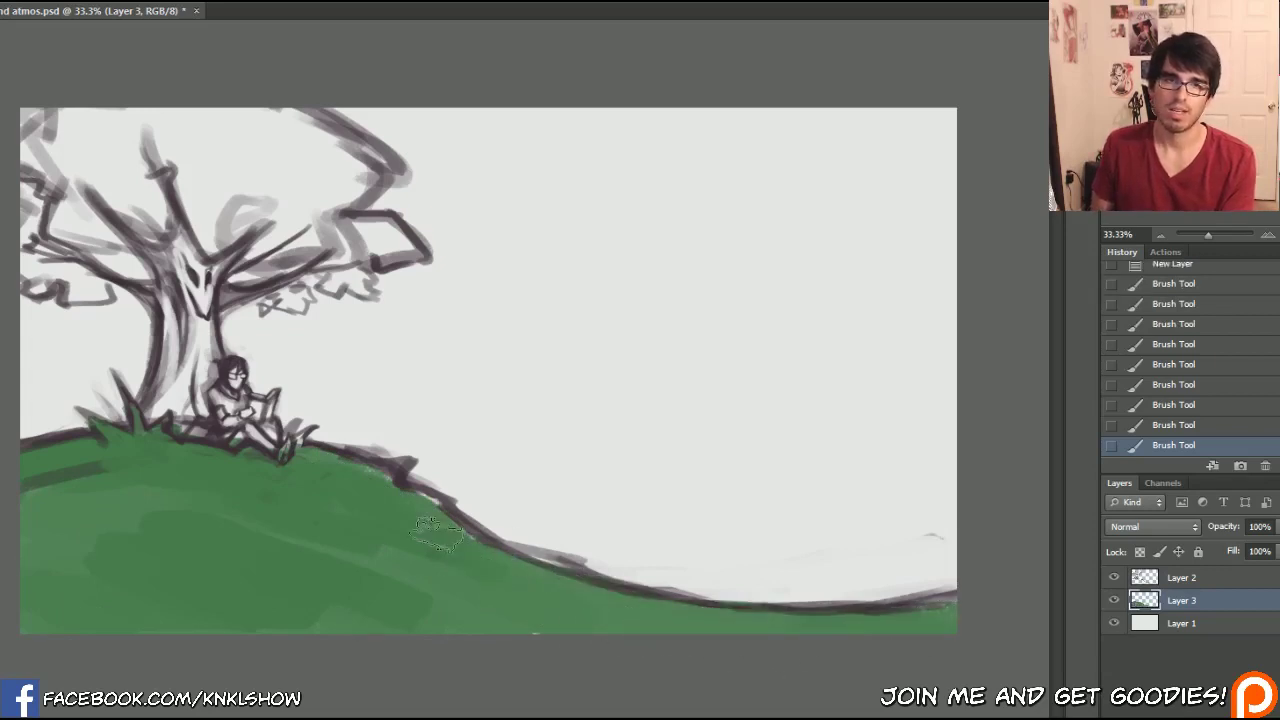
pyautogui.moveTo(322, 475)
pyautogui.mouseDown()
pyautogui.moveTo(405, 480)
pyautogui.moveTo(360, 476)
pyautogui.mouseUp()
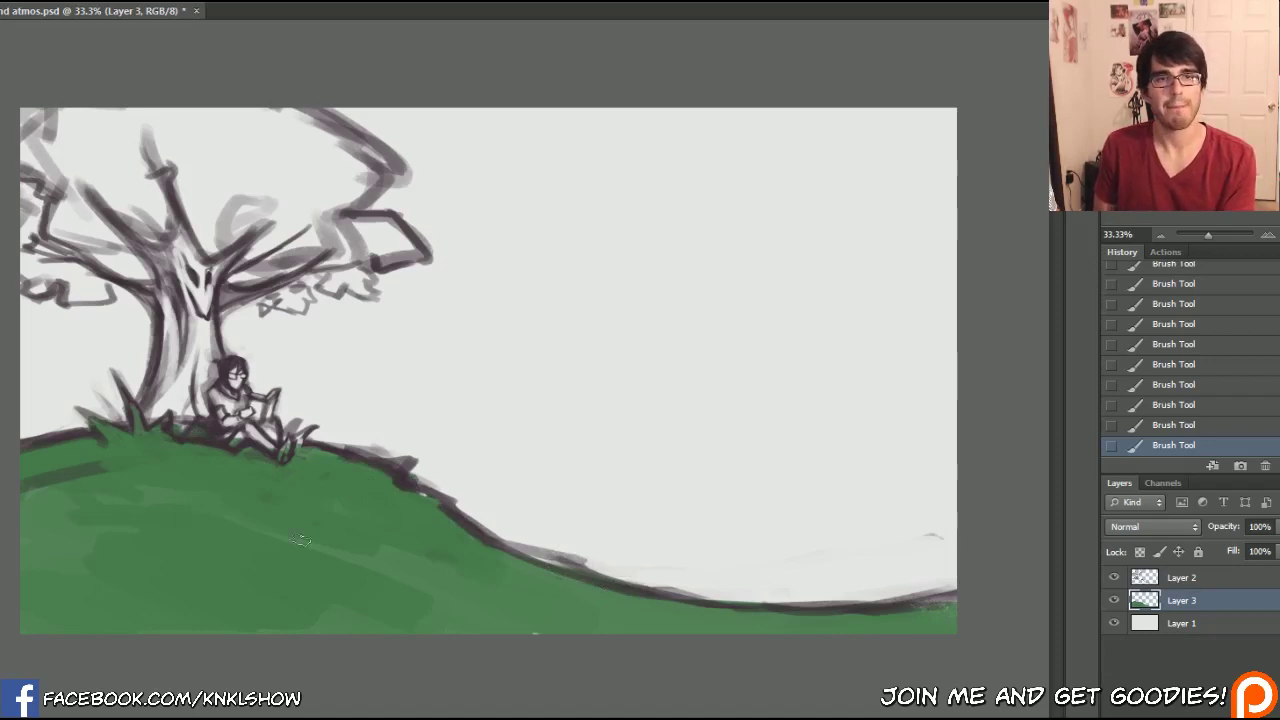
# - Add a new empty layer directly above Layer 1, beneath the grass layer
pyautogui.click(1183, 625)
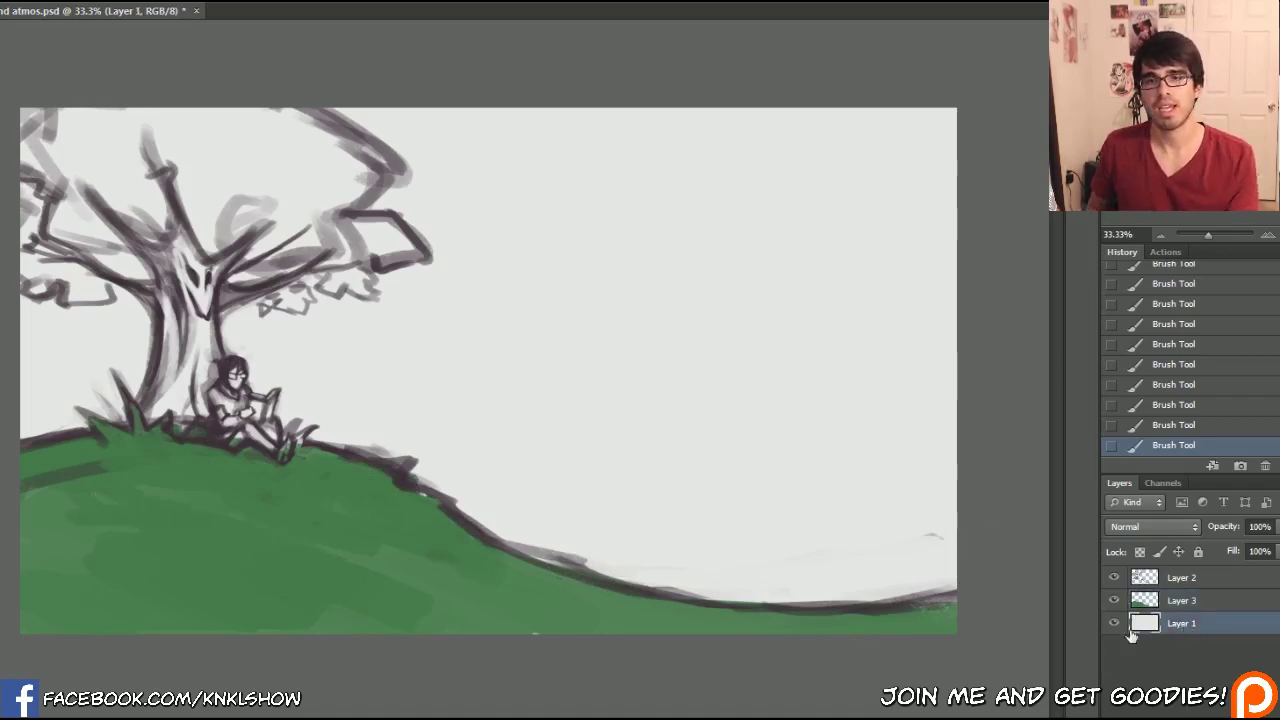
pyautogui.hotkey('ctrl', 'shift', 'n')
pyautogui.press('Return')
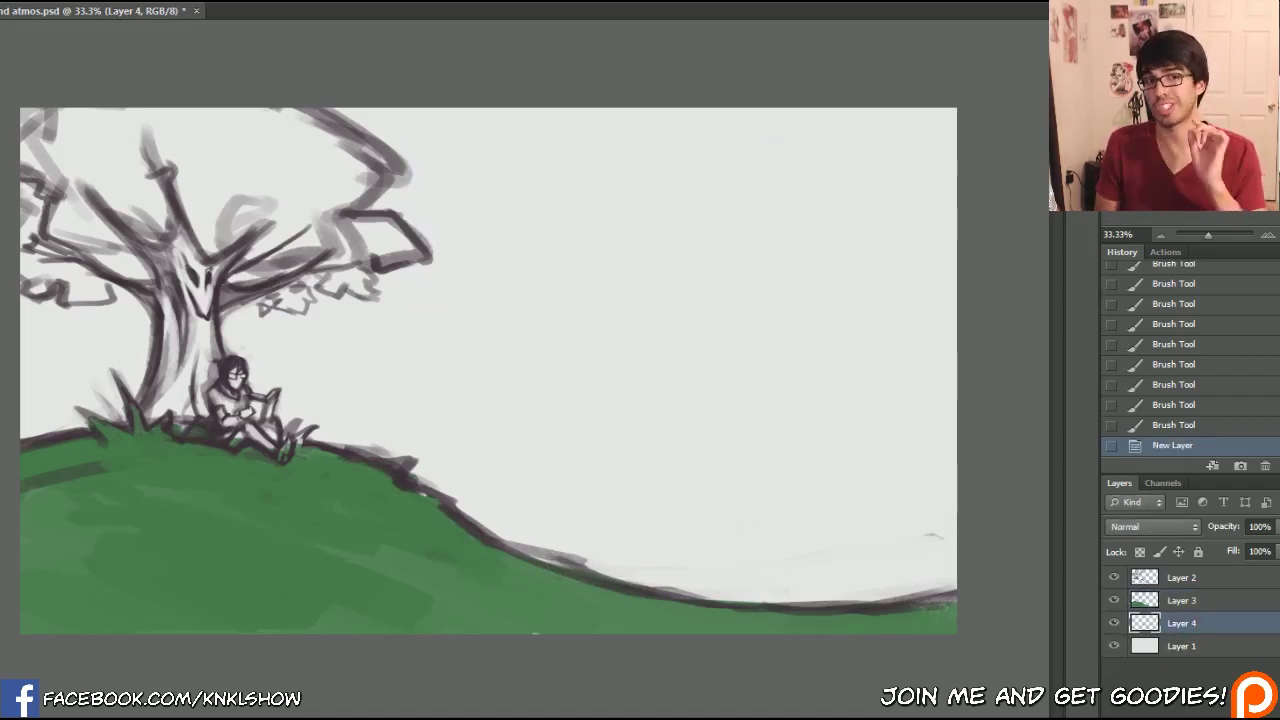
# - Fill Layer 4 with sky blue (R 133, G 200, B 247) and lighten it with a Hue/Saturation adjustment
pyautogui.press('n')
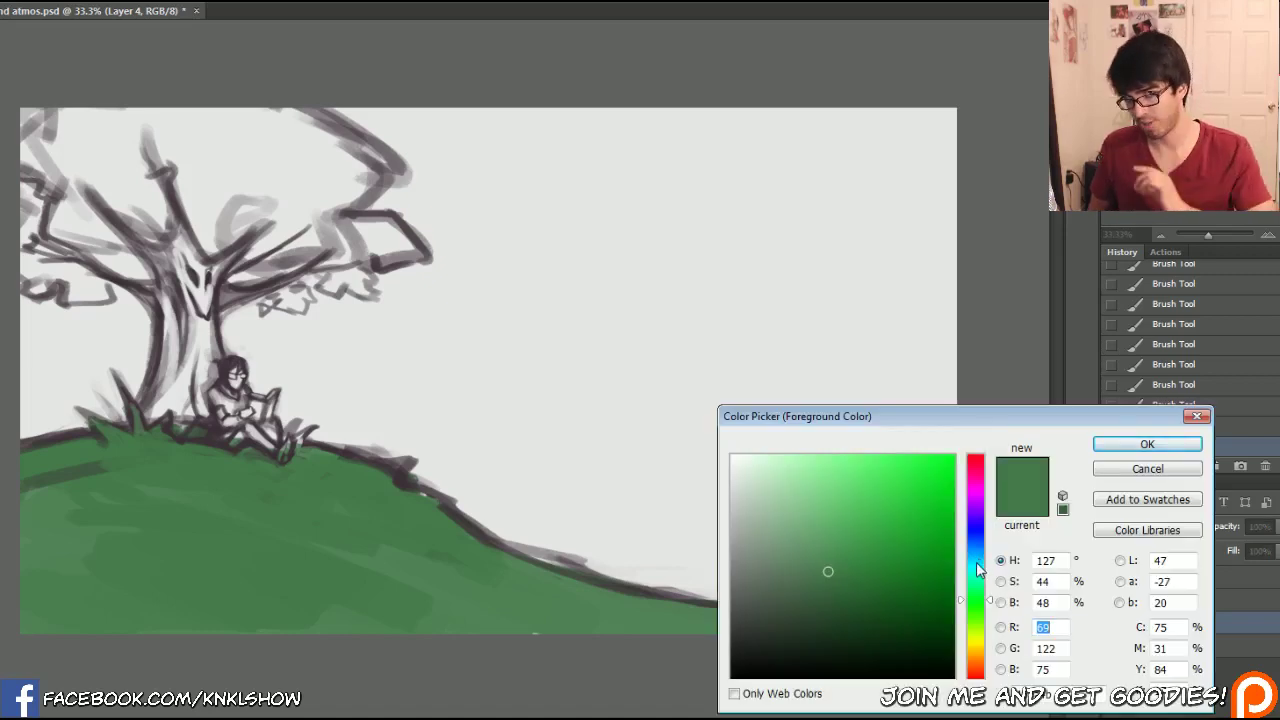
pyautogui.click(987, 556)
pyautogui.moveTo(989, 555); pyautogui.dragTo(989, 550)
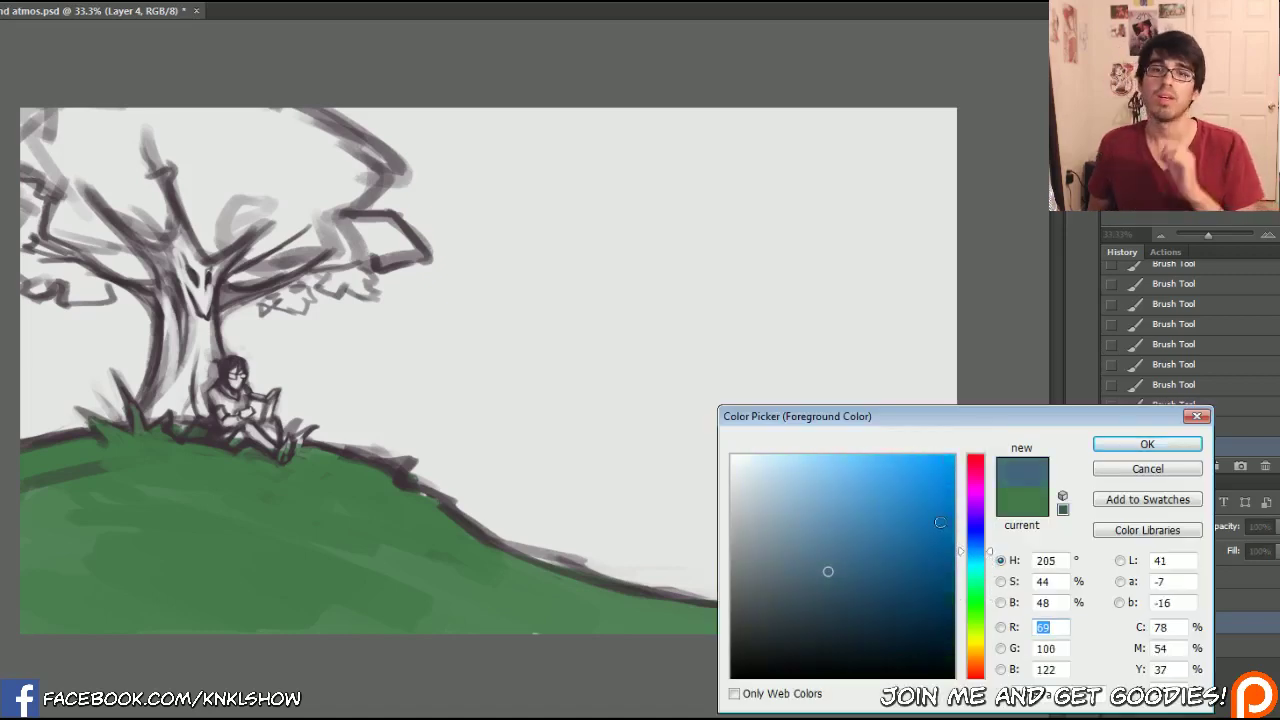
pyautogui.moveTo(847, 507)
pyautogui.mouseDown()
pyautogui.moveTo(866, 469)
pyautogui.moveTo(835, 462)
pyautogui.mouseUp()
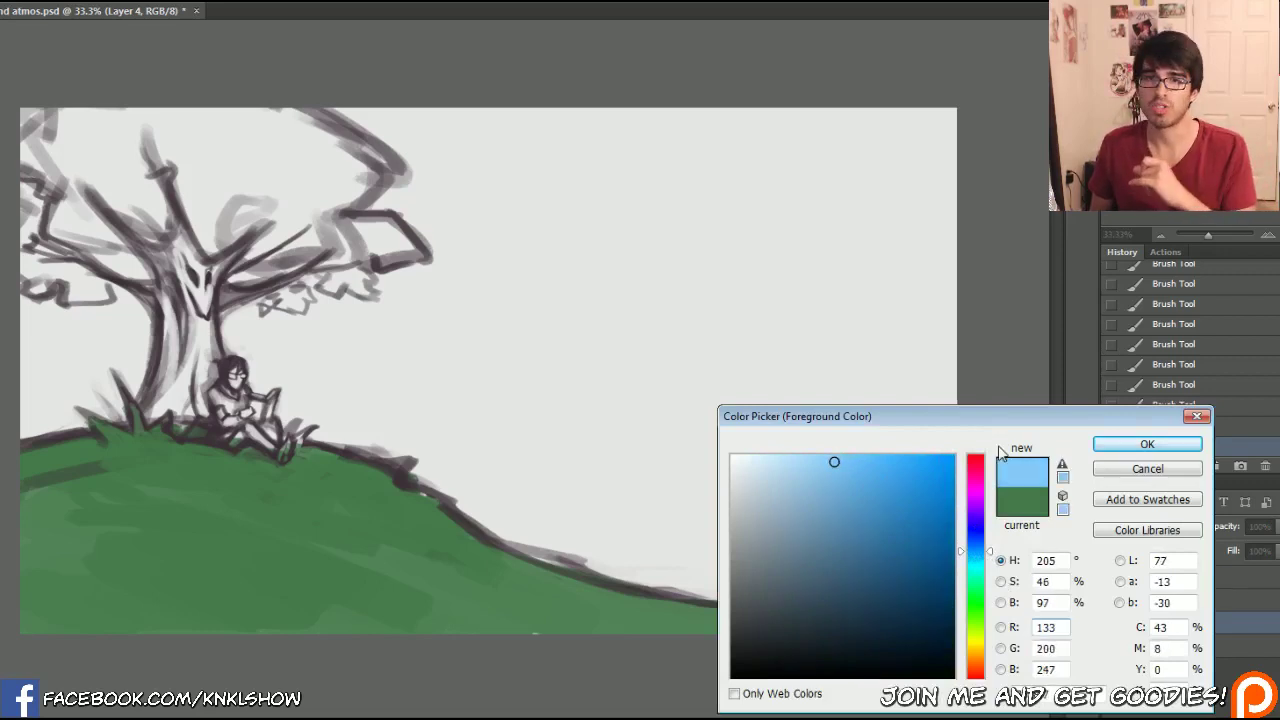
pyautogui.click(1106, 448)
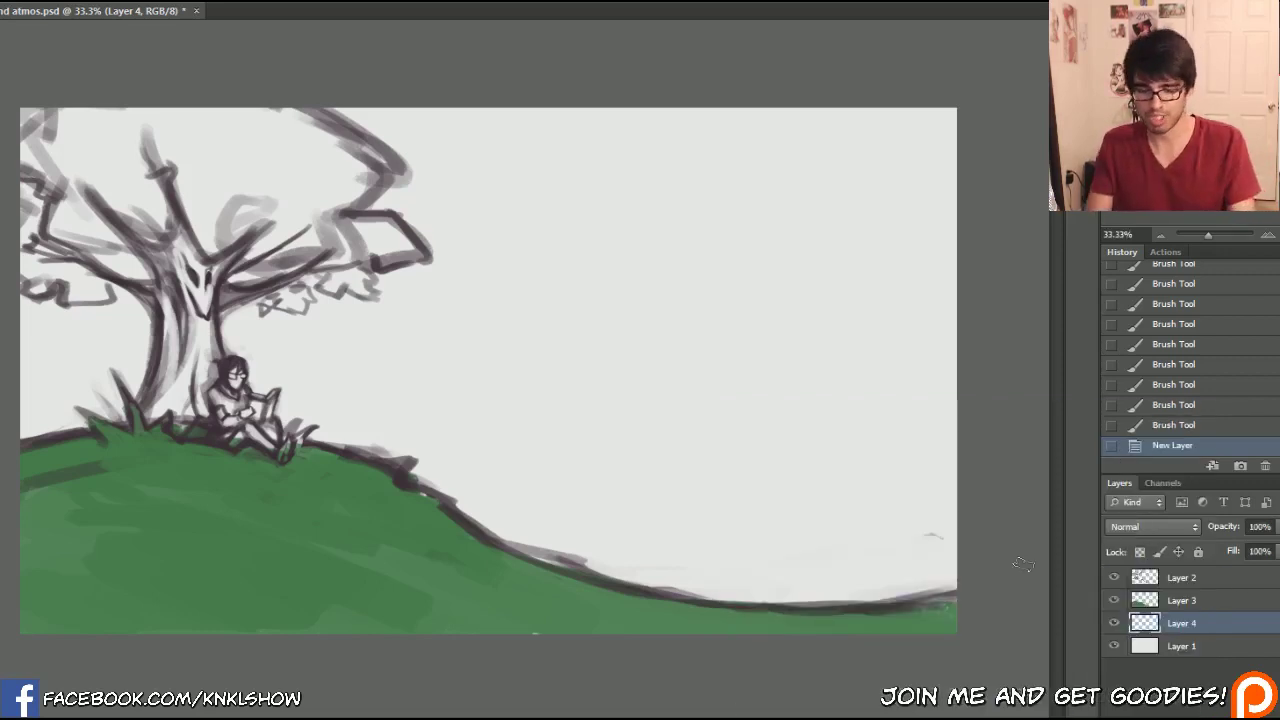
pyautogui.hotkey('alt', 'BackSpace')
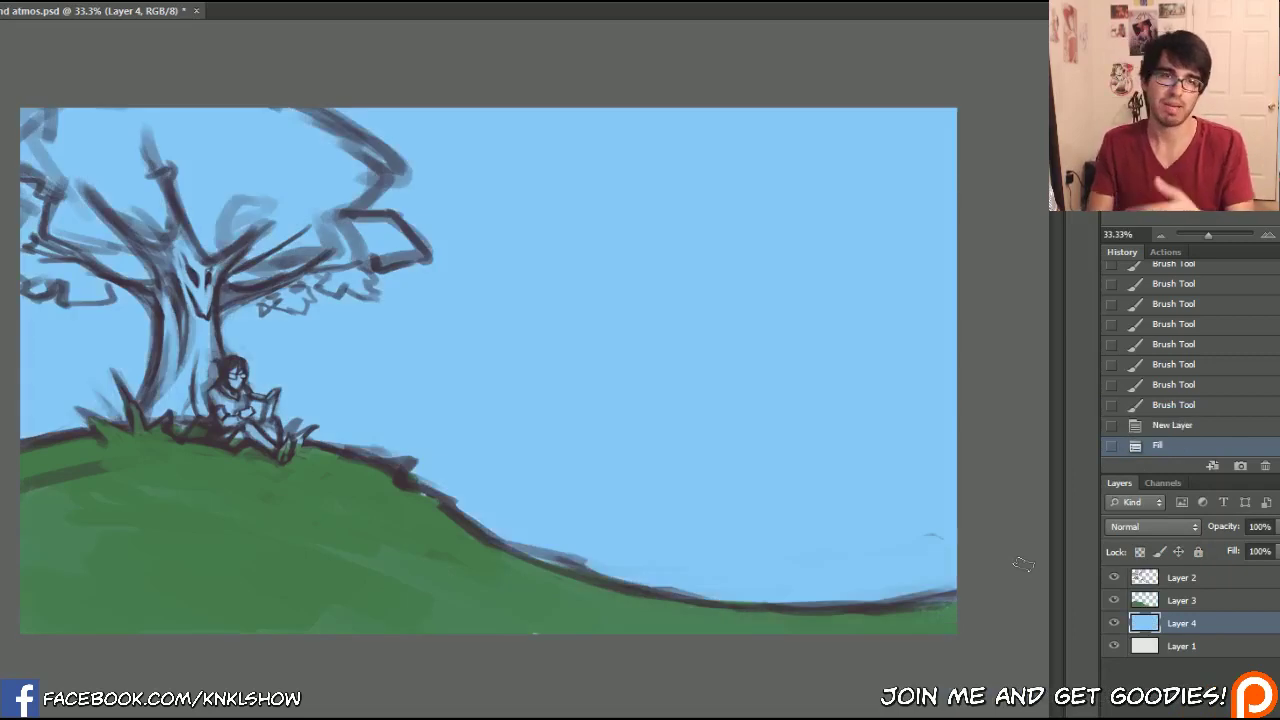
pyautogui.hotkey('ctrl', 'u')
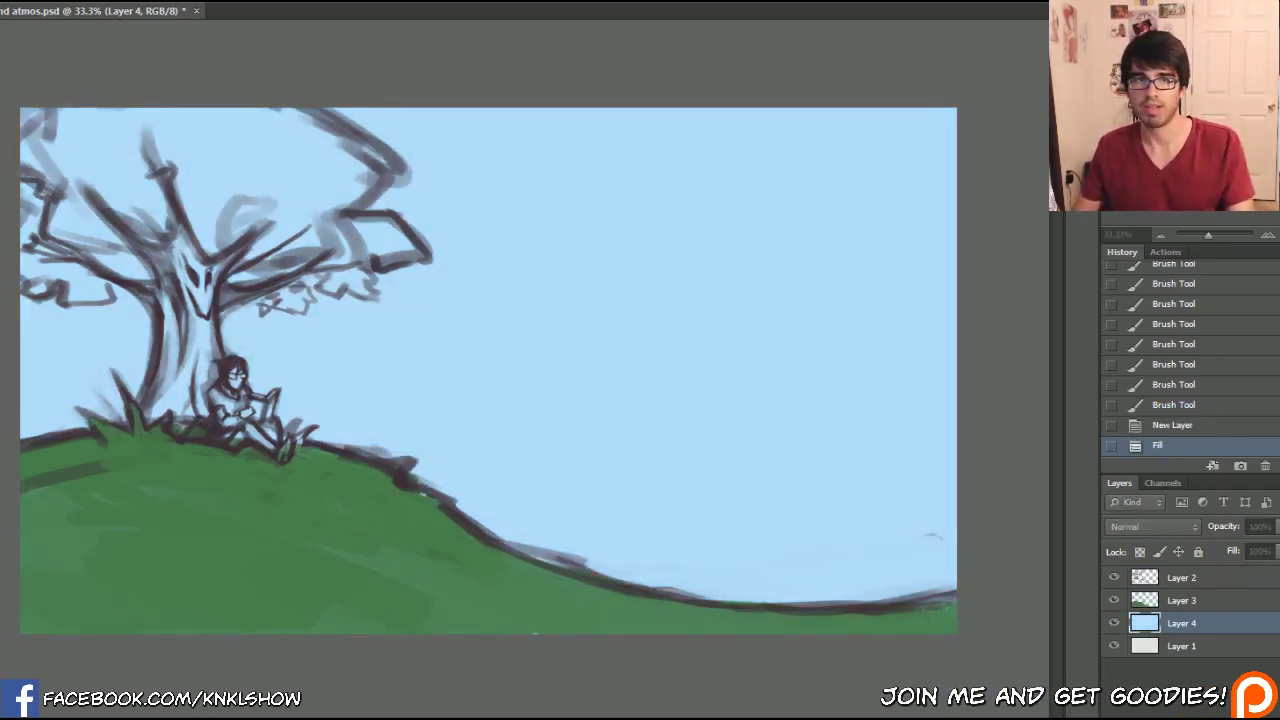
pyautogui.press('Return')
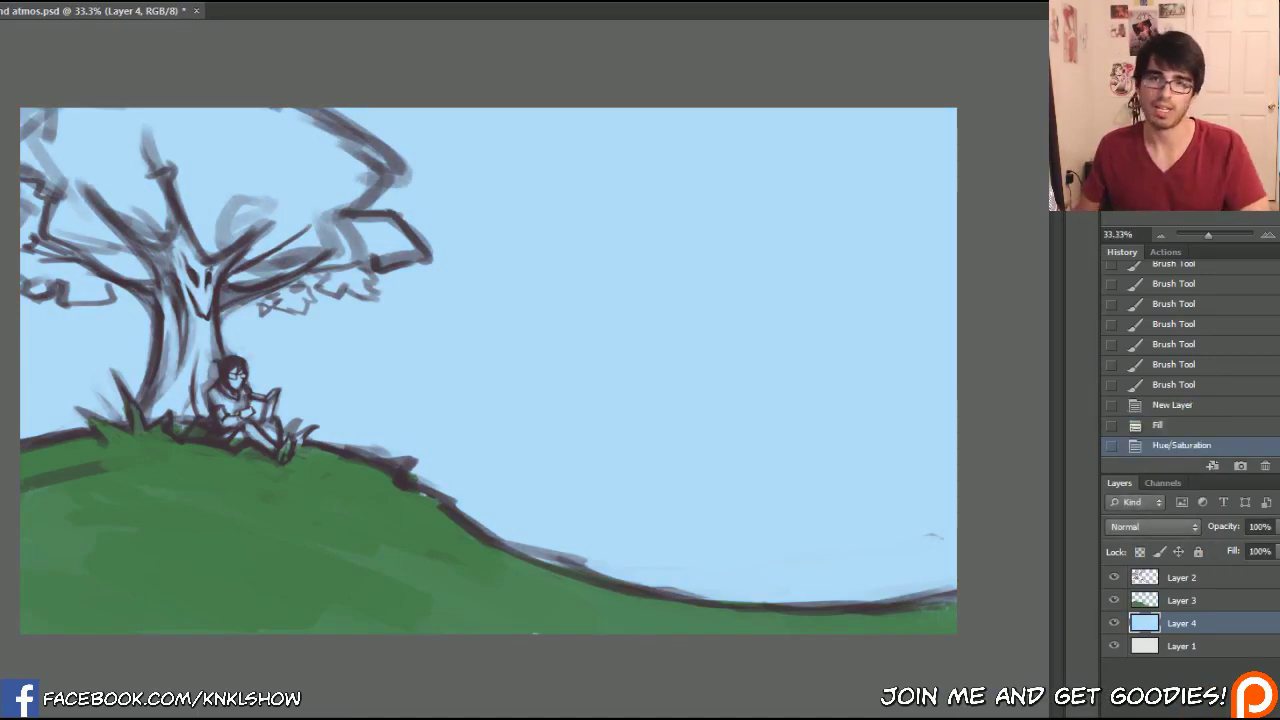
# - Paint the sunlit hill on Layer 3 light yellow-green (R 154, G 221, B 117), leaving darker green around its edges
pyautogui.click(1183, 606)
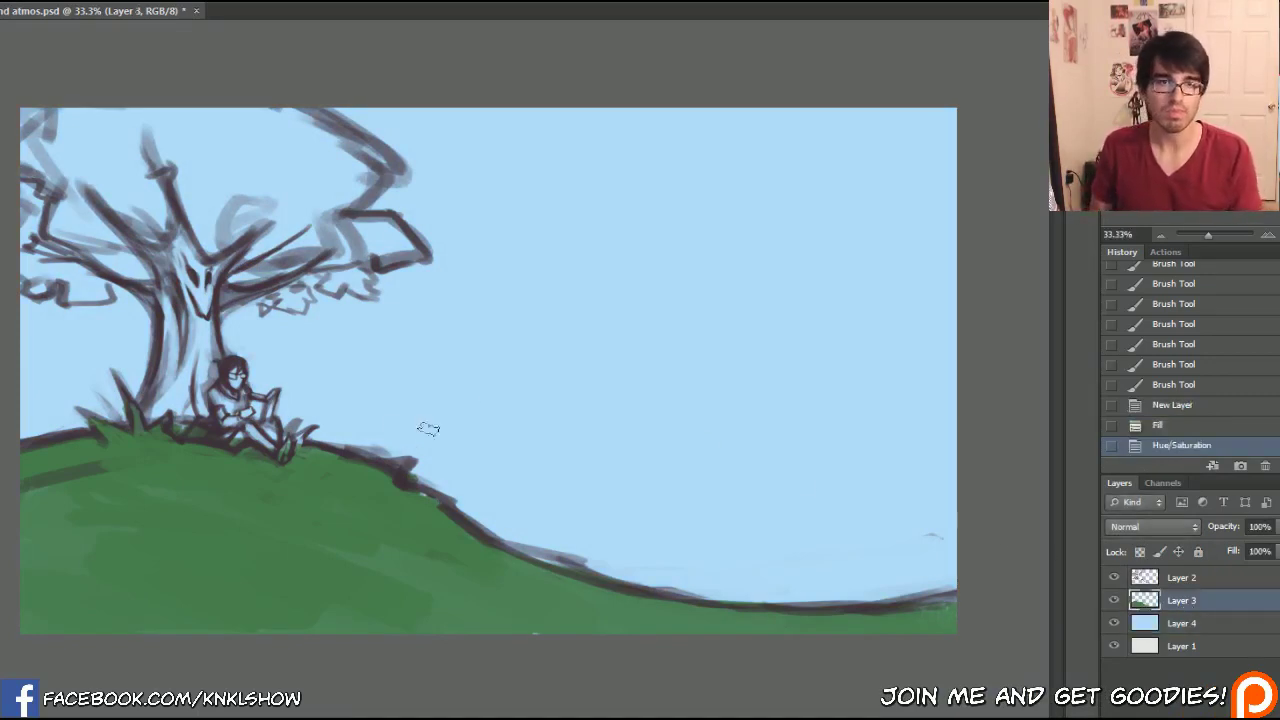
pyautogui.press('n')
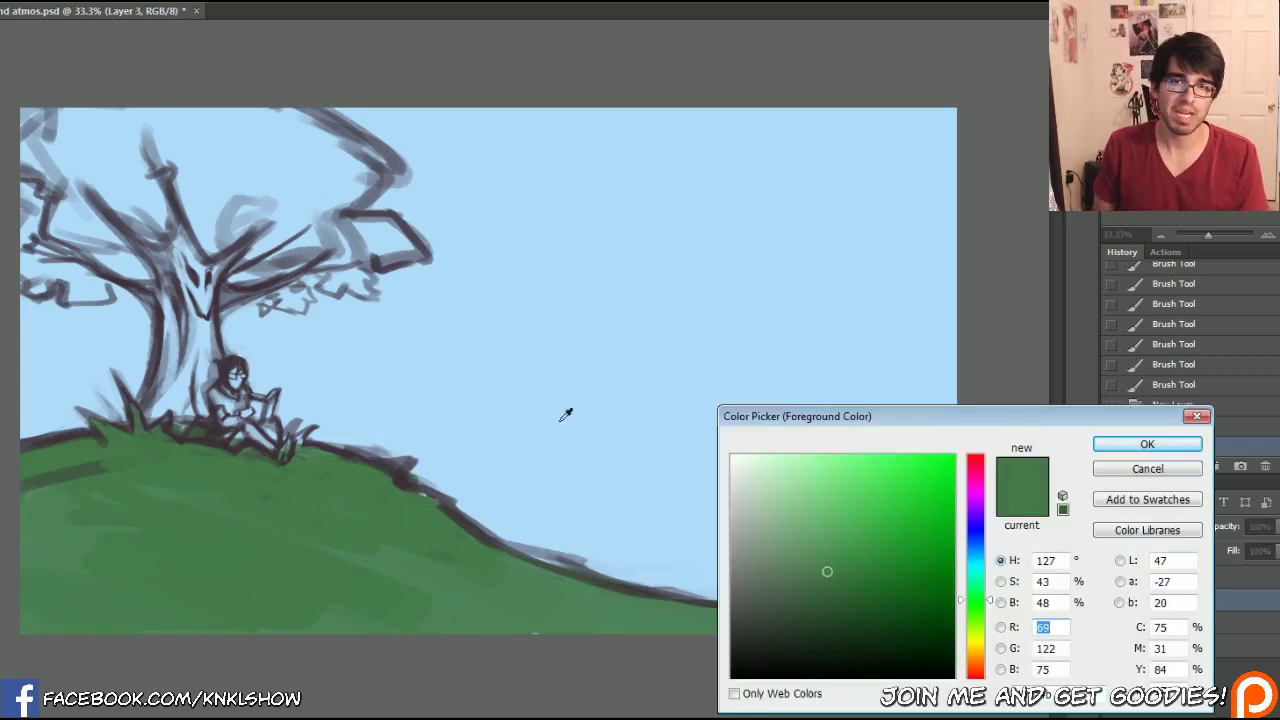
pyautogui.click(836, 485)
pyautogui.moveTo(990, 600); pyautogui.dragTo(993, 617)
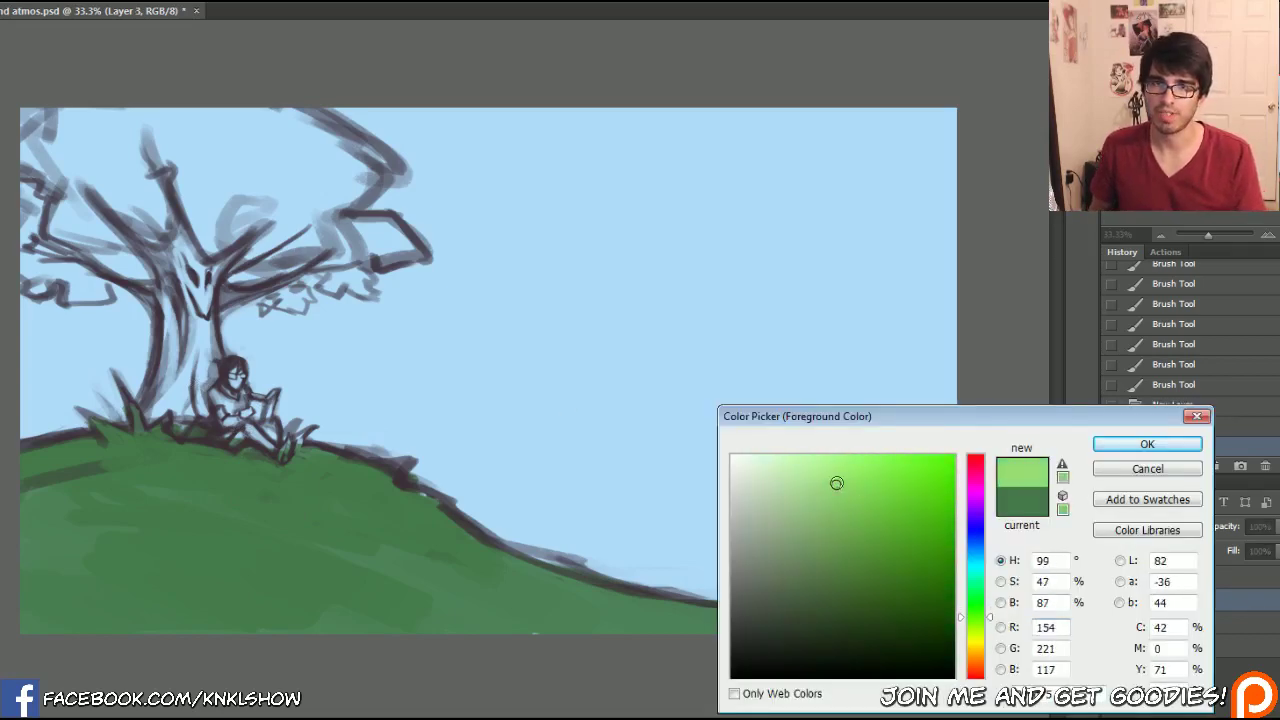
pyautogui.click(1147, 444)
pyautogui.moveTo(352, 482)
pyautogui.mouseDown()
pyautogui.moveTo(372, 480)
pyautogui.moveTo(335, 484)
pyautogui.moveTo(350, 490)
pyautogui.mouseUp()
pyautogui.moveTo(350, 490)
pyautogui.mouseDown()
pyautogui.moveTo(220, 492)
pyautogui.moveTo(305, 499)
pyautogui.moveTo(327, 482)
pyautogui.moveTo(322, 469)
pyautogui.moveTo(310, 484)
pyautogui.moveTo(205, 487)
pyautogui.moveTo(258, 492)
pyautogui.moveTo(257, 480)
pyautogui.moveTo(165, 467)
pyautogui.moveTo(180, 454)
pyautogui.moveTo(135, 469)
pyautogui.moveTo(198, 509)
pyautogui.moveTo(60, 512)
pyautogui.moveTo(335, 514)
pyautogui.moveTo(362, 527)
pyautogui.moveTo(233, 550)
pyautogui.moveTo(502, 587)
pyautogui.moveTo(480, 570)
pyautogui.moveTo(208, 574)
pyautogui.moveTo(257, 552)
pyautogui.moveTo(187, 592)
pyautogui.moveTo(475, 592)
pyautogui.moveTo(426, 564)
pyautogui.moveTo(596, 604)
pyautogui.moveTo(568, 617)
pyautogui.moveTo(862, 630)
pyautogui.moveTo(487, 584)
pyautogui.moveTo(335, 592)
pyautogui.moveTo(371, 558)
pyautogui.moveTo(144, 556)
pyautogui.mouseUp()
# - Choose a more saturated mid green and blend it into the hill's light grass with broad strokes
pyautogui.press('n')
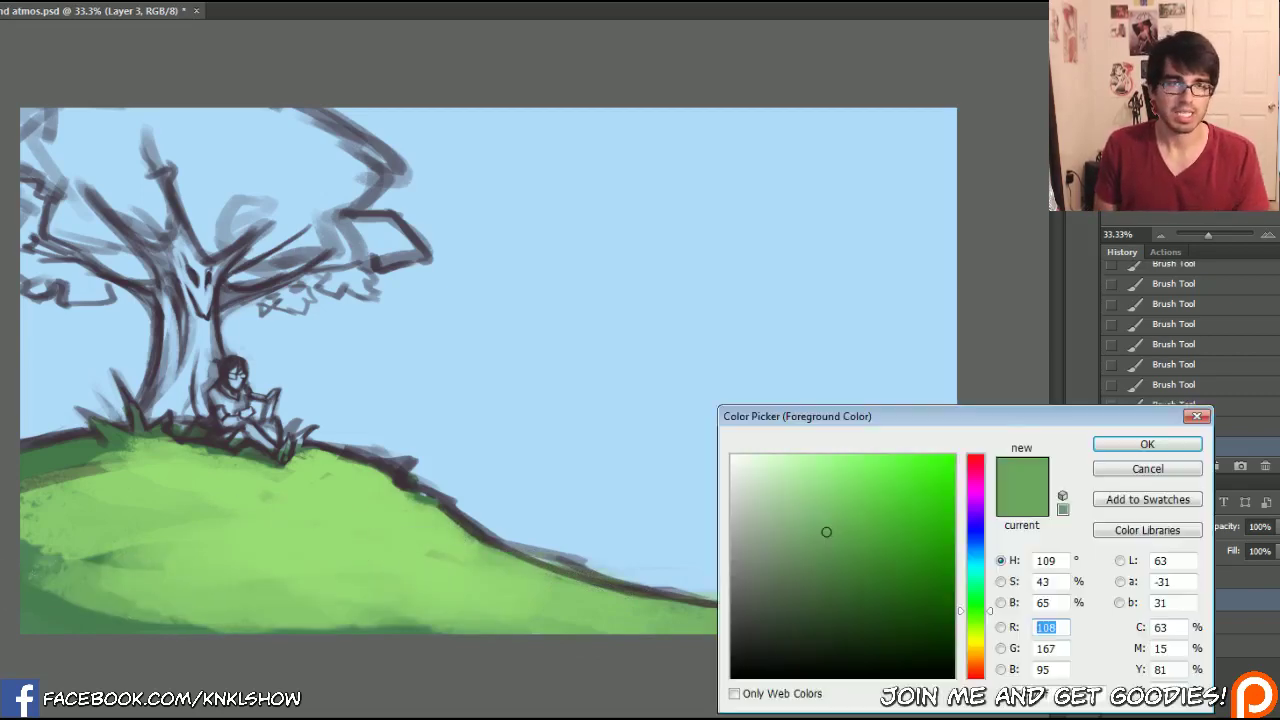
pyautogui.click(851, 514)
pyautogui.click(1147, 443)
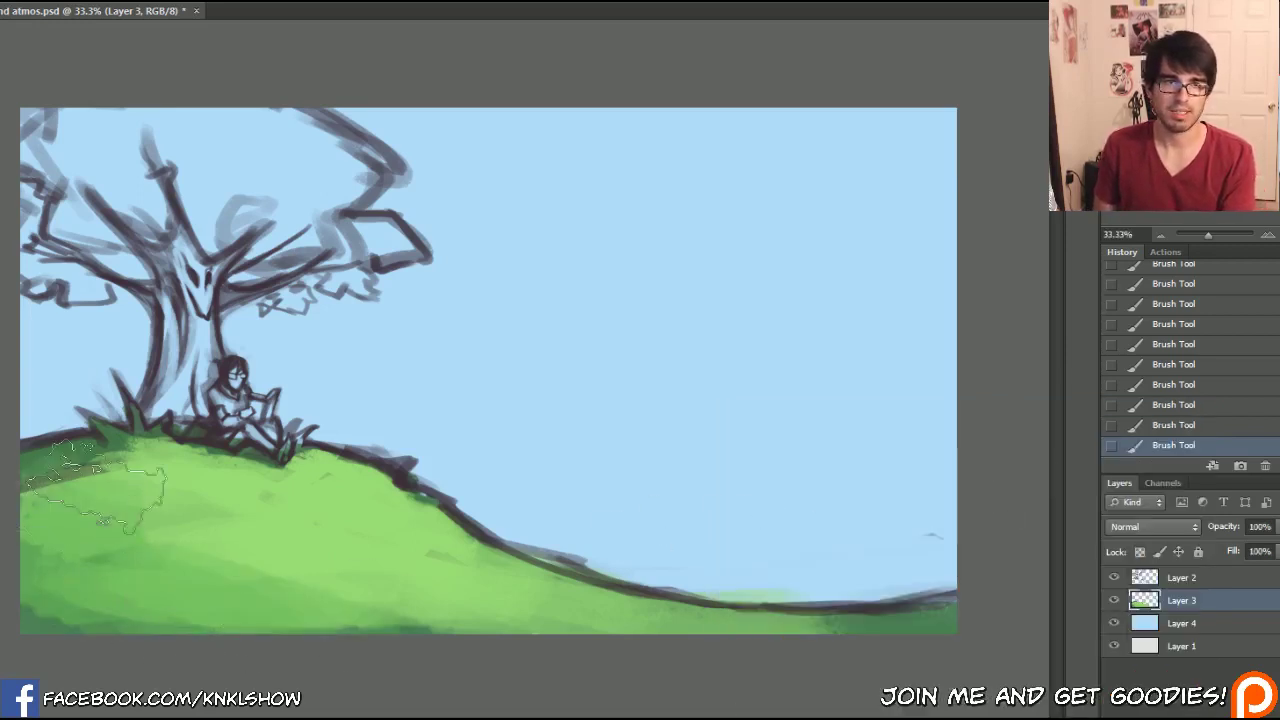
pyautogui.keyDown('alt'); pyautogui.click(206, 571); pyautogui.keyUp('alt')
pyautogui.moveTo(214, 562)
pyautogui.mouseDown()
pyautogui.moveTo(165, 561)
pyautogui.moveTo(353, 595)
pyautogui.moveTo(293, 557)
pyautogui.moveTo(174, 517)
pyautogui.mouseUp()
# - Paint a muted grey-green shadow (R 93, G 124, B 119) on the grass beneath the tree and the figure
pyautogui.keyDown('alt'); pyautogui.click(122, 436); pyautogui.keyUp('alt')
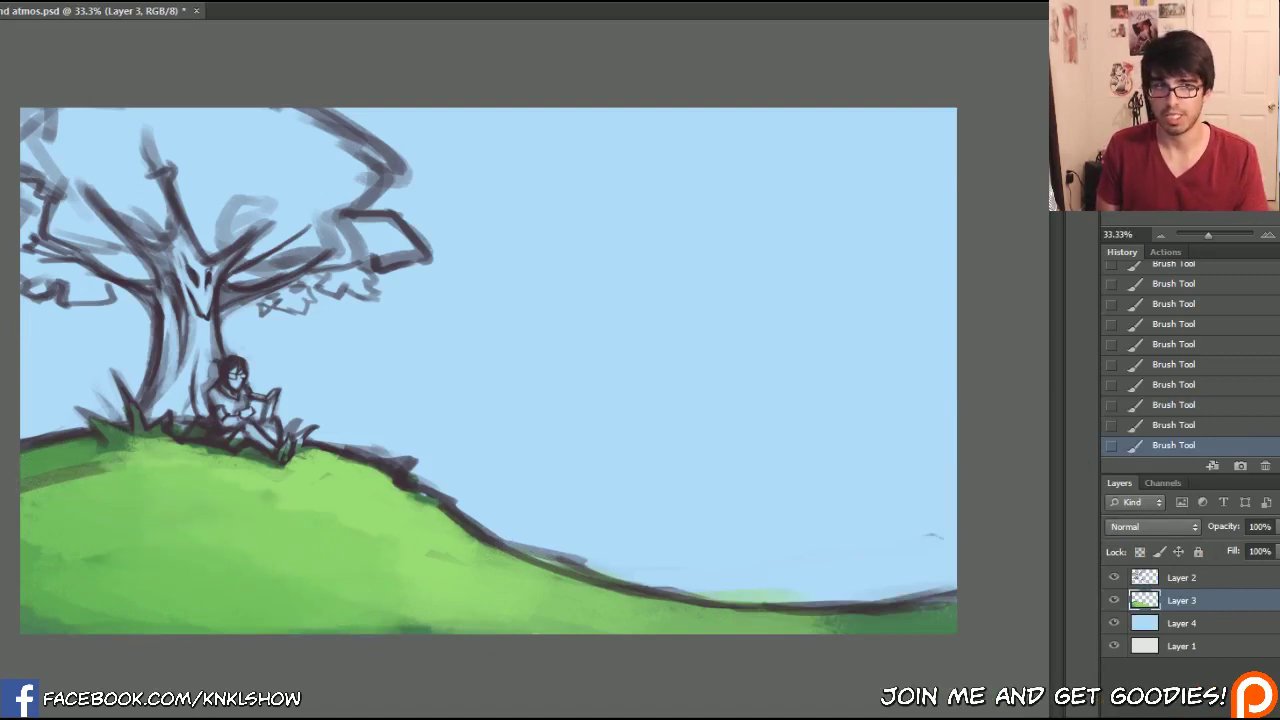
pyautogui.click(2, 545)
pyautogui.moveTo(806, 607); pyautogui.dragTo(797, 617)
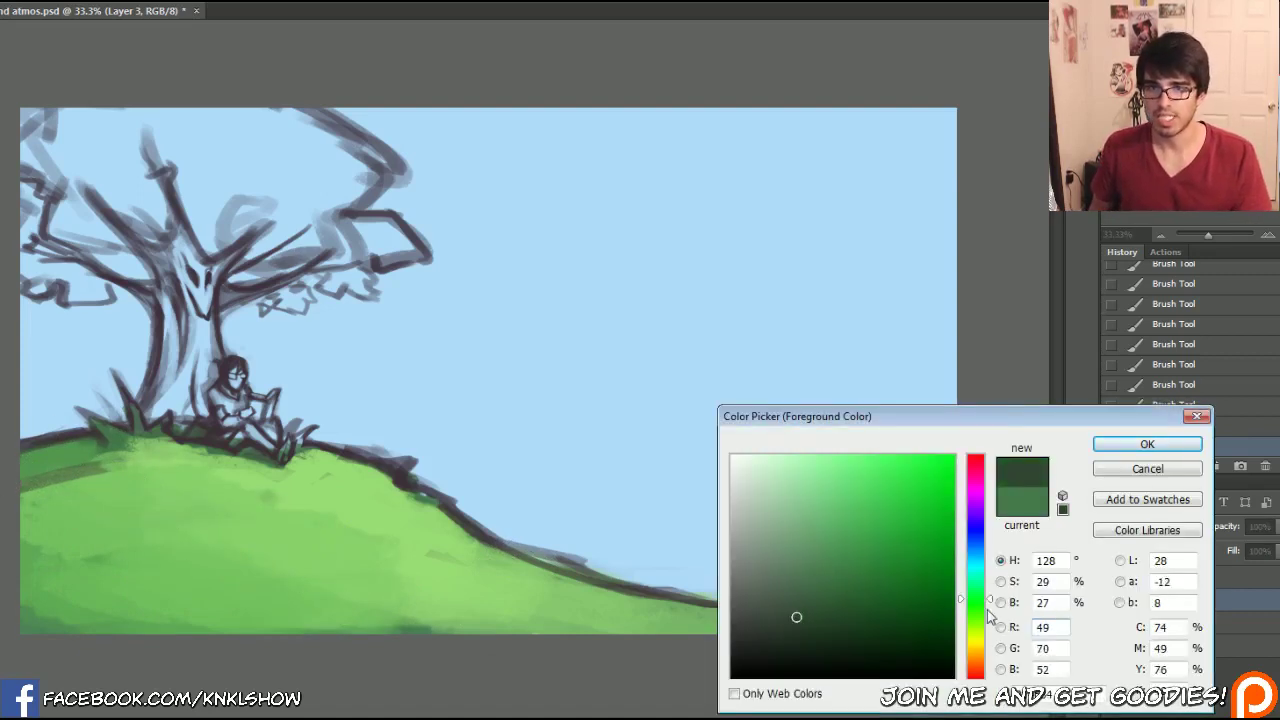
pyautogui.moveTo(988, 598); pyautogui.dragTo(986, 573)
pyautogui.moveTo(791, 601); pyautogui.dragTo(799, 603)
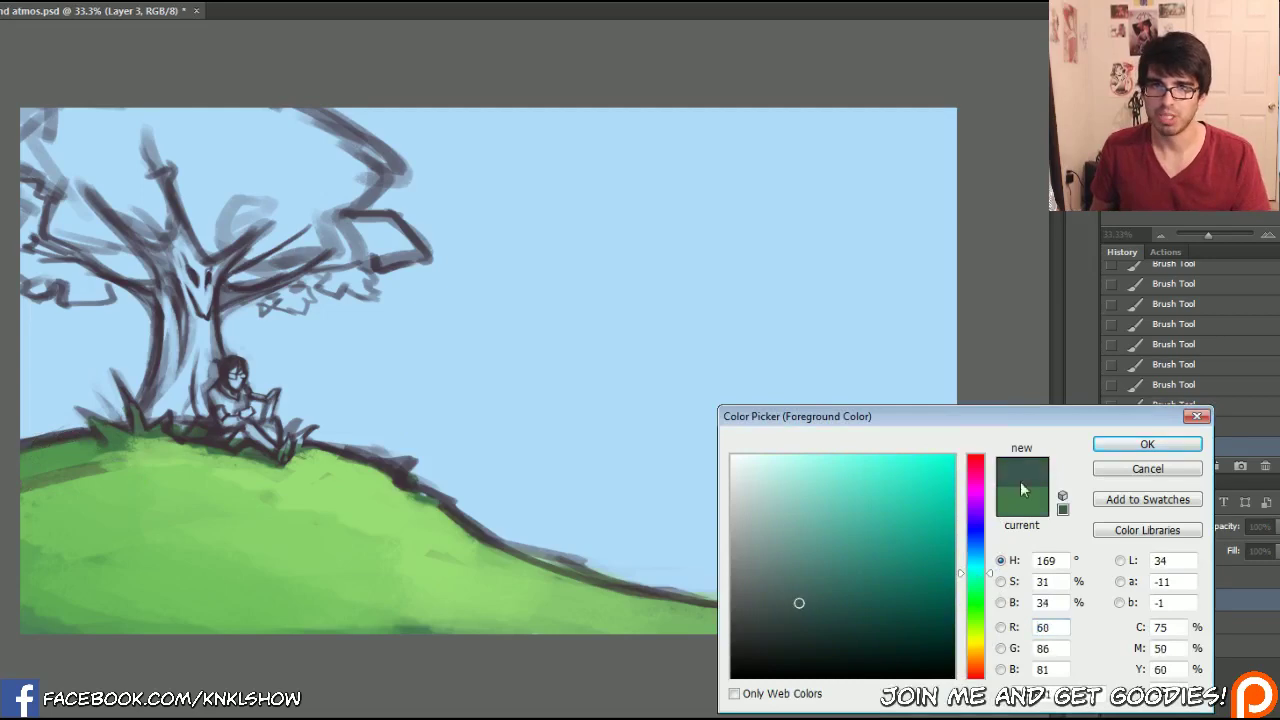
pyautogui.click(1111, 445)
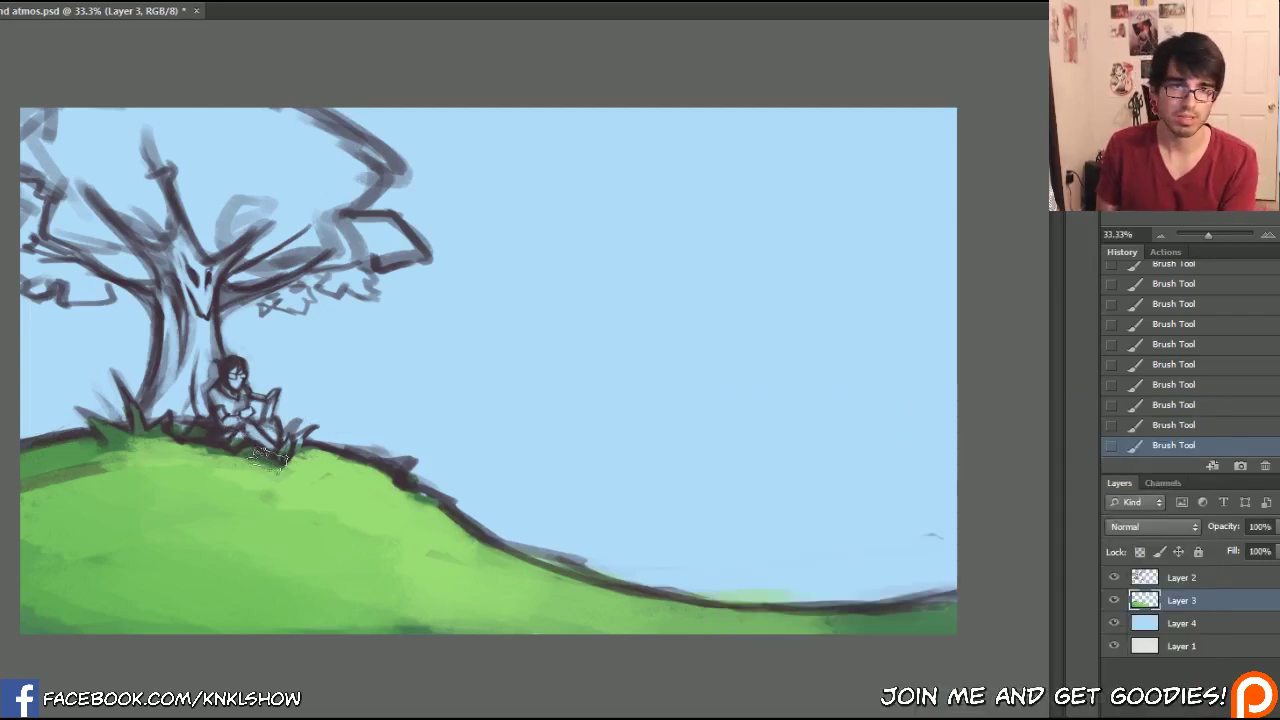
pyautogui.press('n')
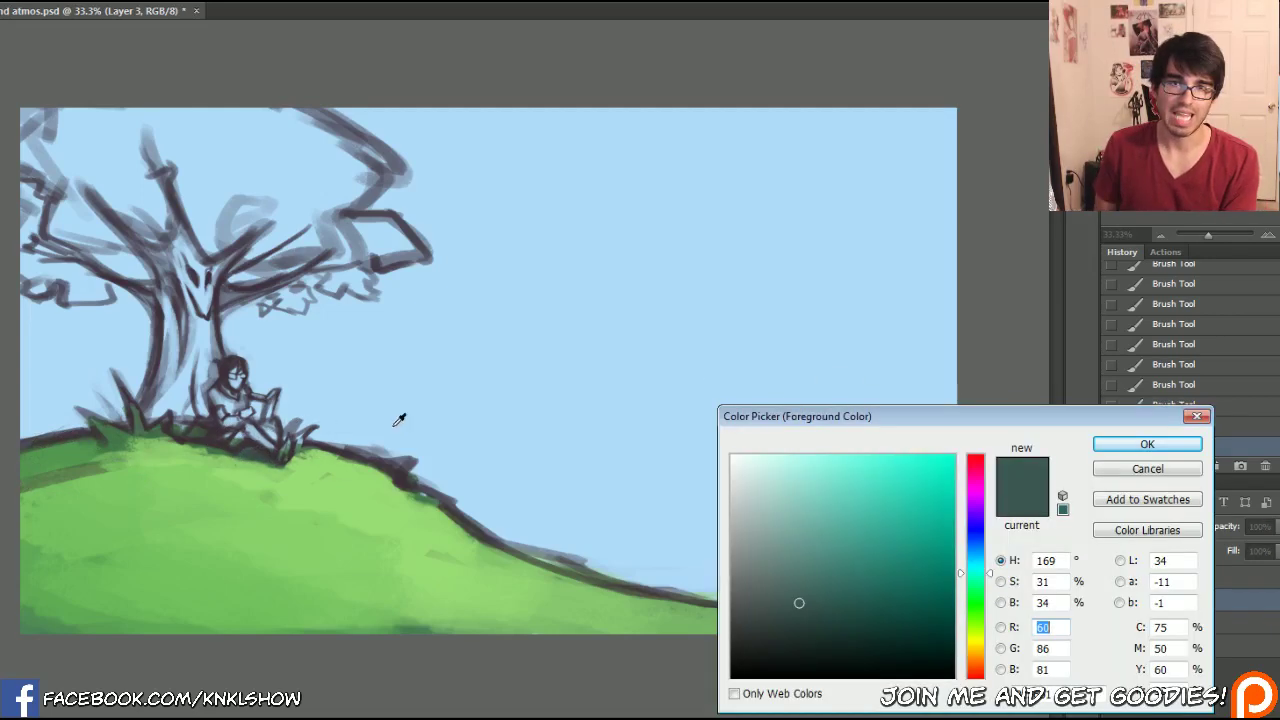
pyautogui.click(786, 570)
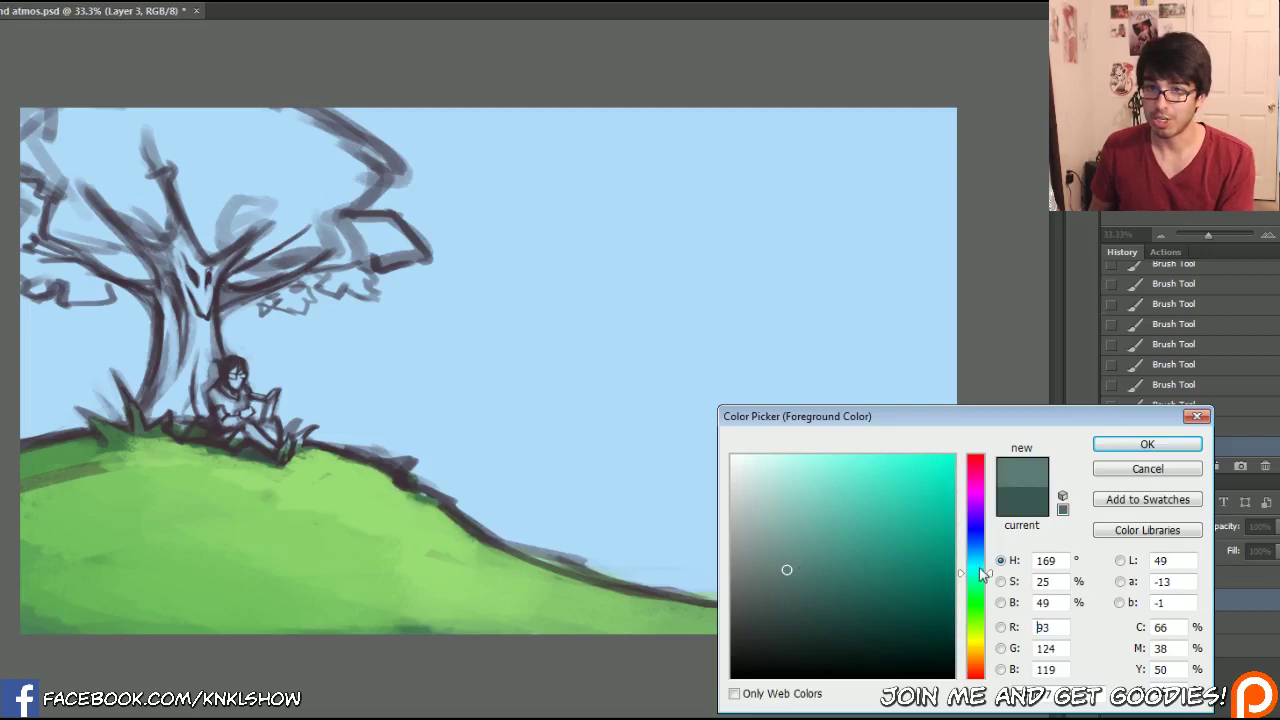
pyautogui.click(1143, 446)
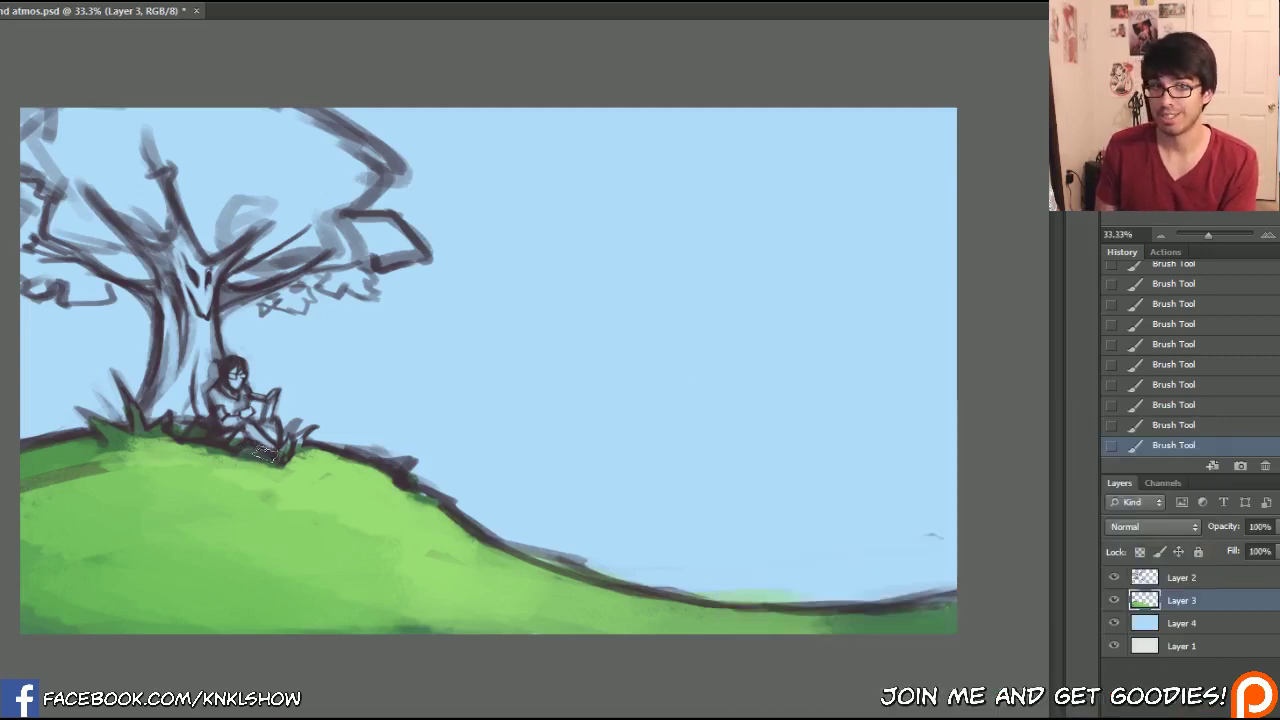
pyautogui.moveTo(230, 445)
pyautogui.mouseDown()
pyautogui.moveTo(133, 448)
pyautogui.moveTo(168, 441)
pyautogui.moveTo(135, 425)
pyautogui.mouseUp()
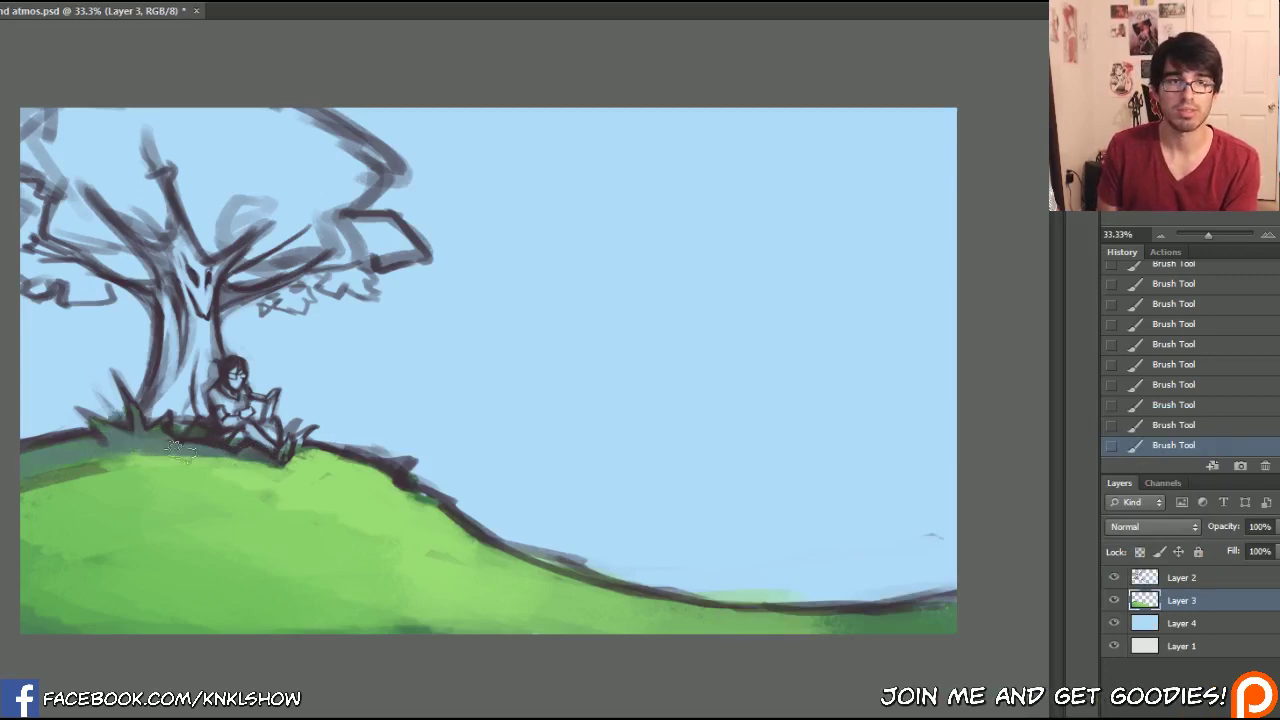
# - Deepen the shadow around the trunk's base and figure with dark teal green, refining its edge along the hilltop
pyautogui.click(2, 555)
pyautogui.click(832, 599)
pyautogui.click(1146, 443)
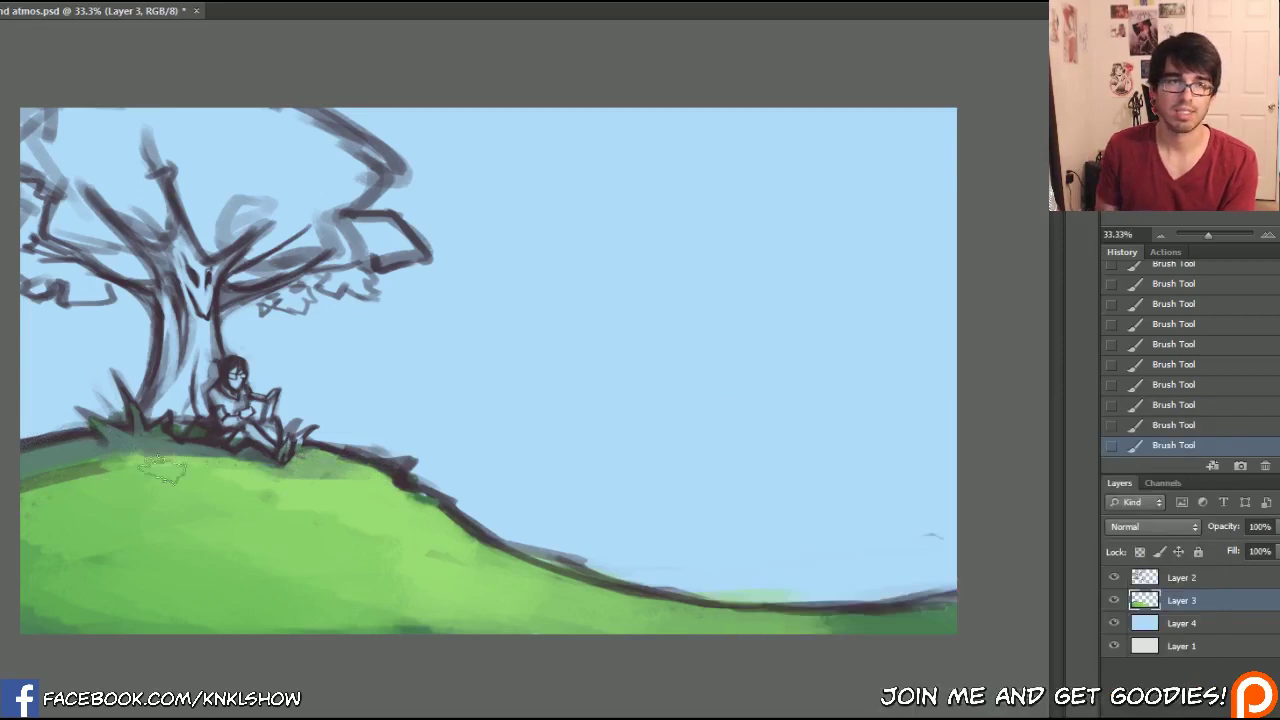
pyautogui.moveTo(150, 462)
pyautogui.mouseDown()
pyautogui.moveTo(55, 455)
pyautogui.moveTo(195, 446)
pyautogui.mouseUp()
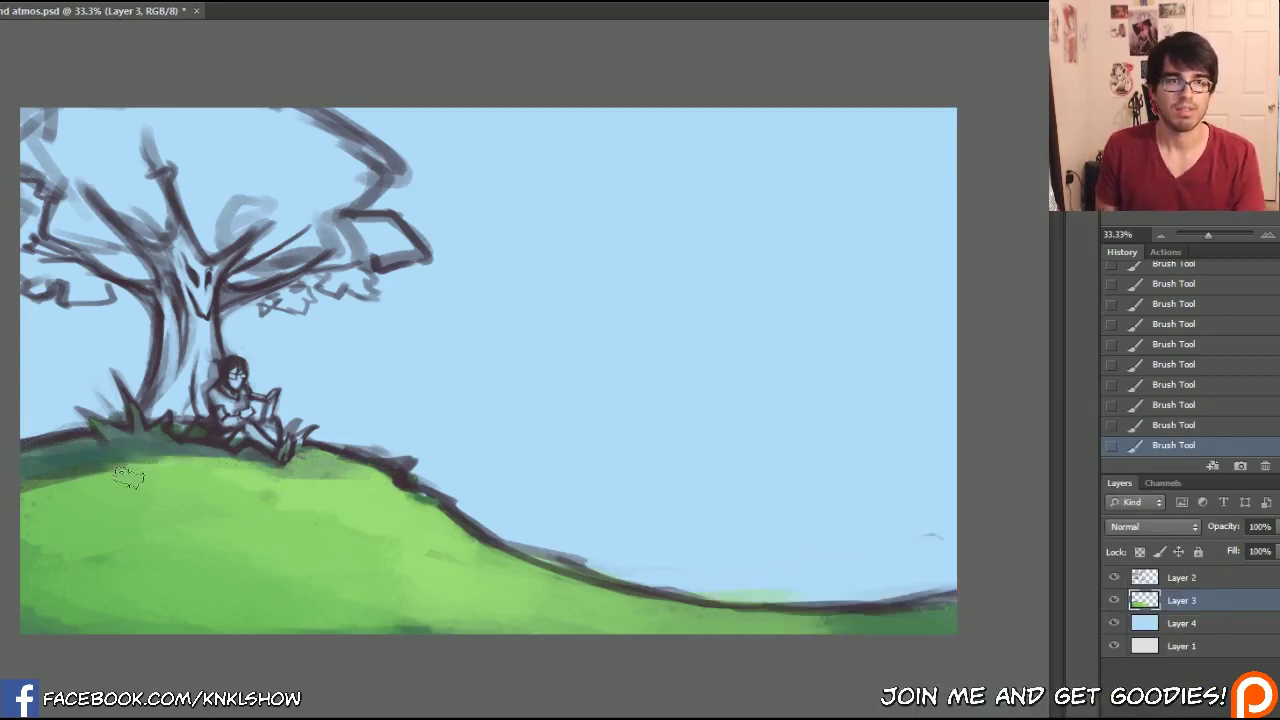
pyautogui.moveTo(115, 462); pyautogui.dragTo(42, 478)
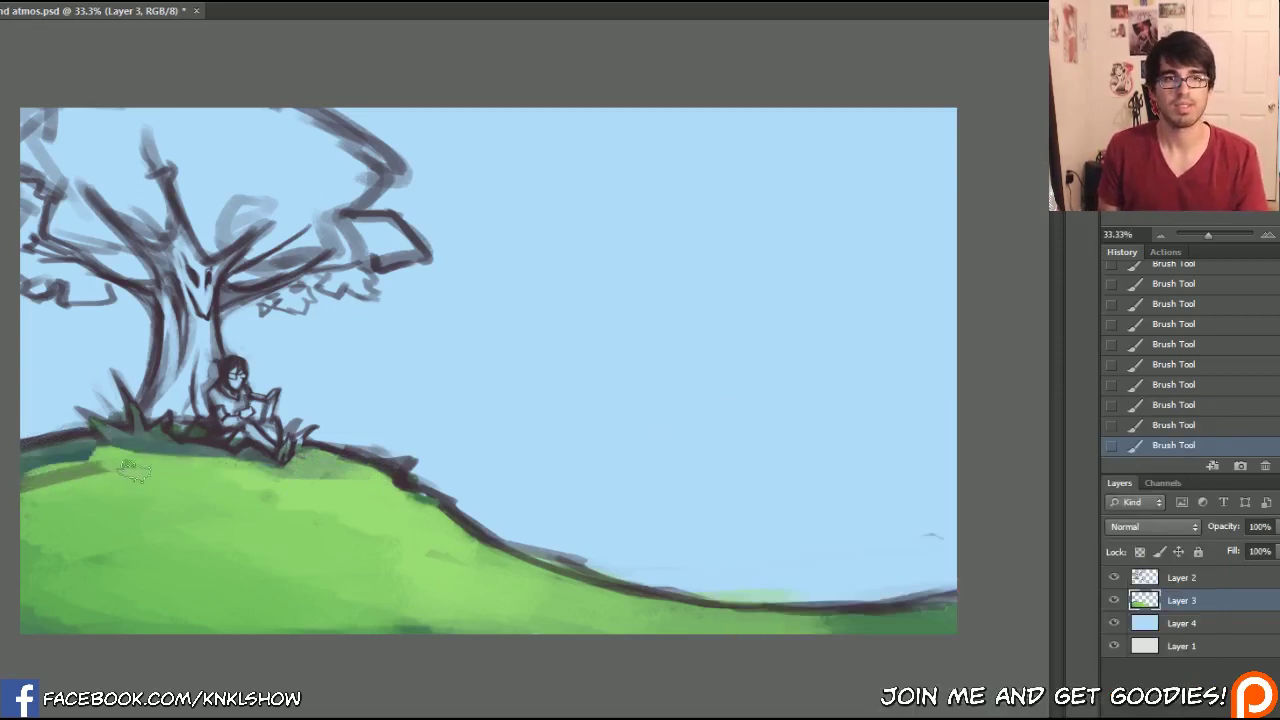
pyautogui.moveTo(215, 460); pyautogui.dragTo(165, 450)
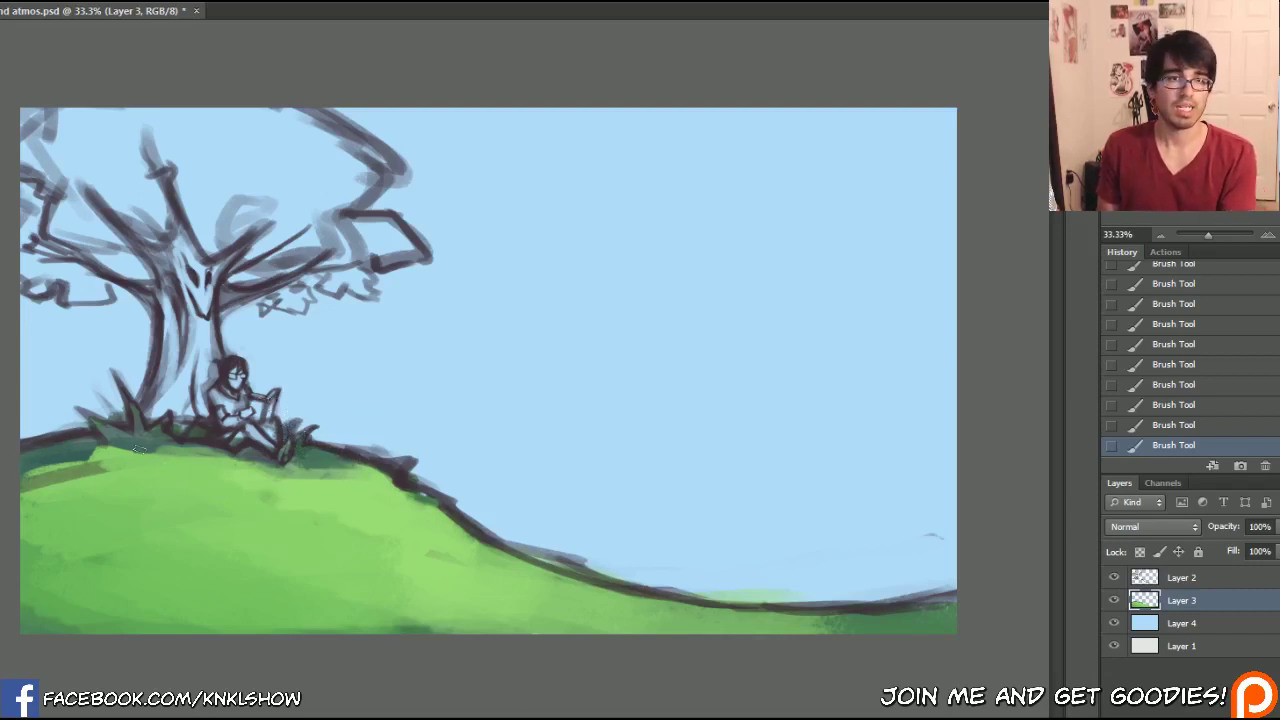
# - Set the foreground colour to dark maroon (R 69, G 40, B 48) and block in the lower tree trunk
pyautogui.press('n')
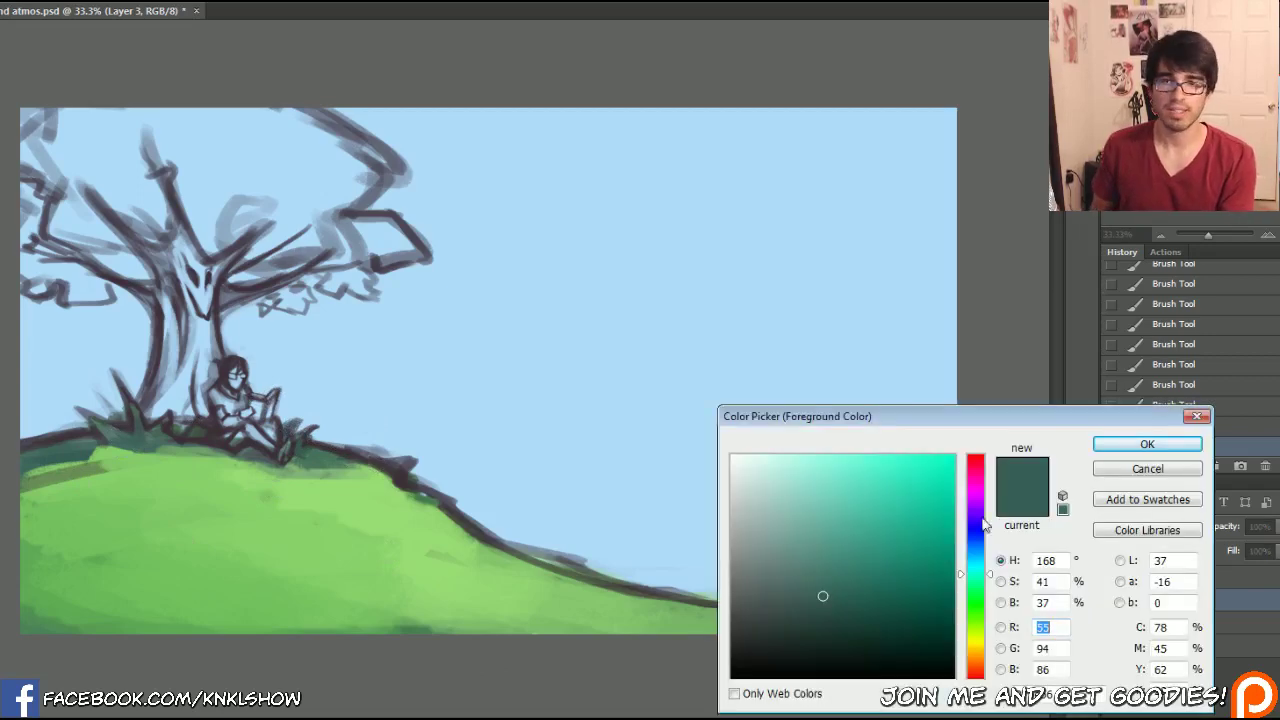
pyautogui.click(975, 465)
pyautogui.moveTo(823, 596); pyautogui.dragTo(823, 618)
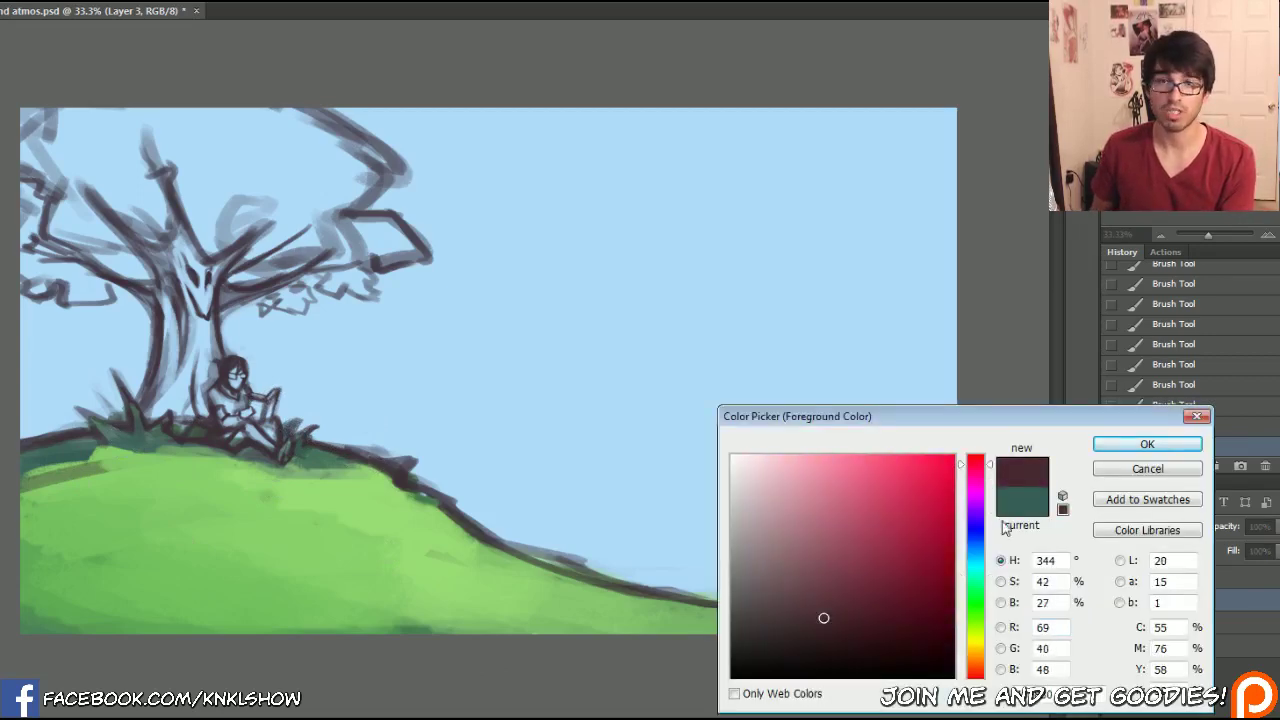
pyautogui.click(1147, 444)
pyautogui.moveTo(150, 420)
pyautogui.mouseDown()
pyautogui.moveTo(178, 352)
pyautogui.moveTo(178, 380)
pyautogui.moveTo(200, 350)
pyautogui.mouseUp()
# - Paint the whole trunk and the lower parts of the branches in a lighter maroon (R 109, G 65, B 77)
pyautogui.press('n')
pyautogui.click(821, 587)
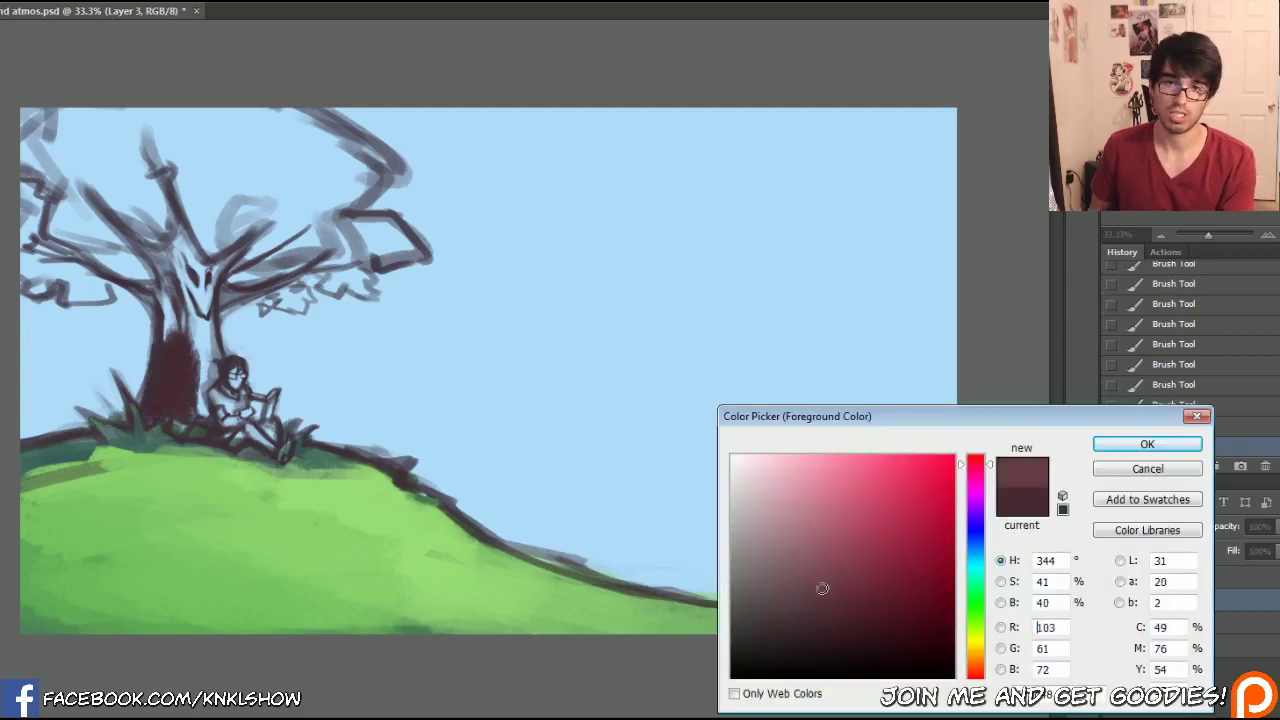
pyautogui.click(820, 582)
pyautogui.click(1147, 444)
pyautogui.moveTo(165, 410)
pyautogui.mouseDown()
pyautogui.moveTo(175, 357)
pyautogui.moveTo(180, 373)
pyautogui.moveTo(187, 348)
pyautogui.moveTo(190, 405)
pyautogui.moveTo(203, 370)
pyautogui.moveTo(198, 275)
pyautogui.moveTo(168, 298)
pyautogui.moveTo(148, 273)
pyautogui.moveTo(172, 287)
pyautogui.moveTo(178, 238)
pyautogui.moveTo(205, 260)
pyautogui.mouseUp()
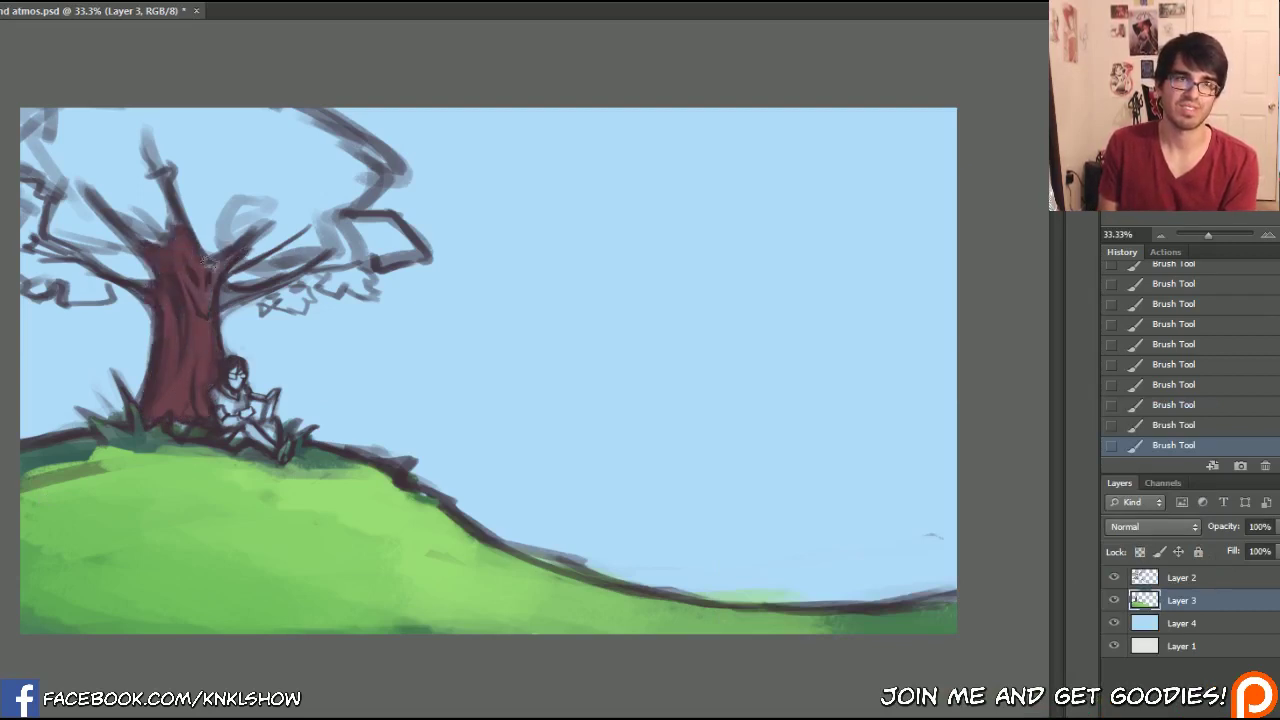
pyautogui.moveTo(125, 229); pyautogui.dragTo(112, 222)
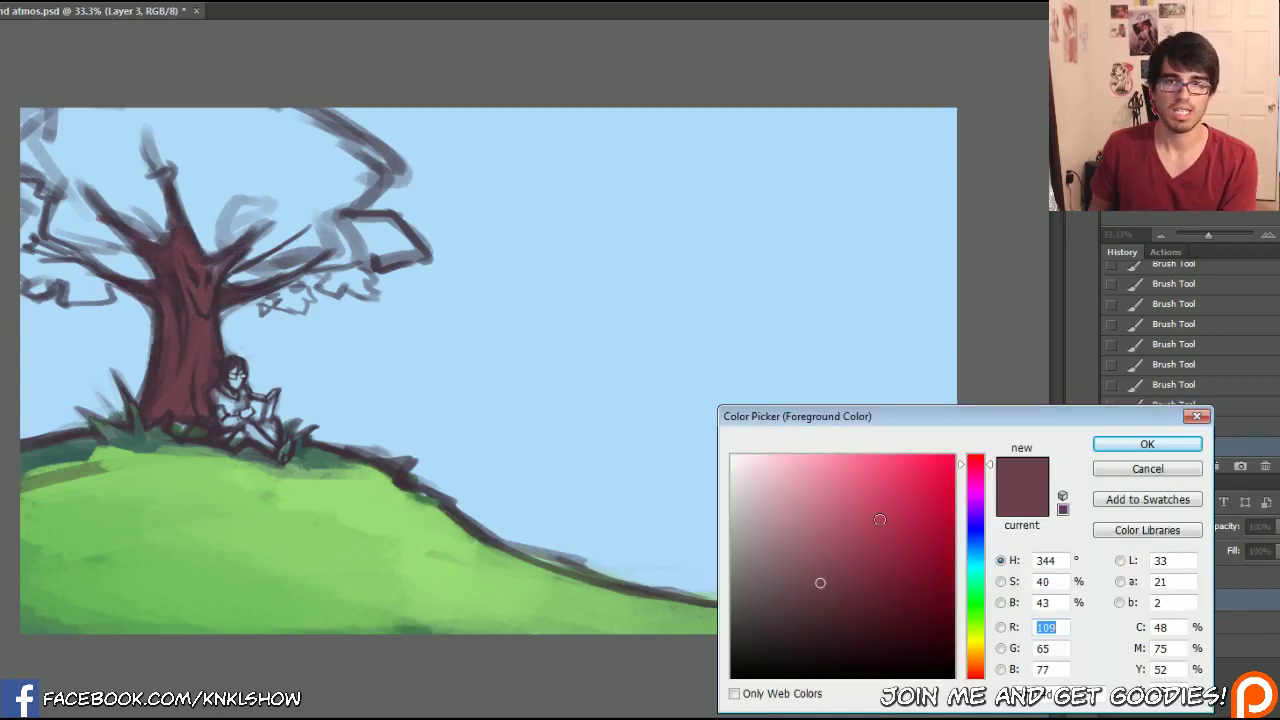
# - Choose a warm orange-tan with a hue of 20° and paint the sunlit highlight on the lower trunk beside the figure
pyautogui.click(807, 535)
pyautogui.click(988, 467)
pyautogui.click(819, 478)
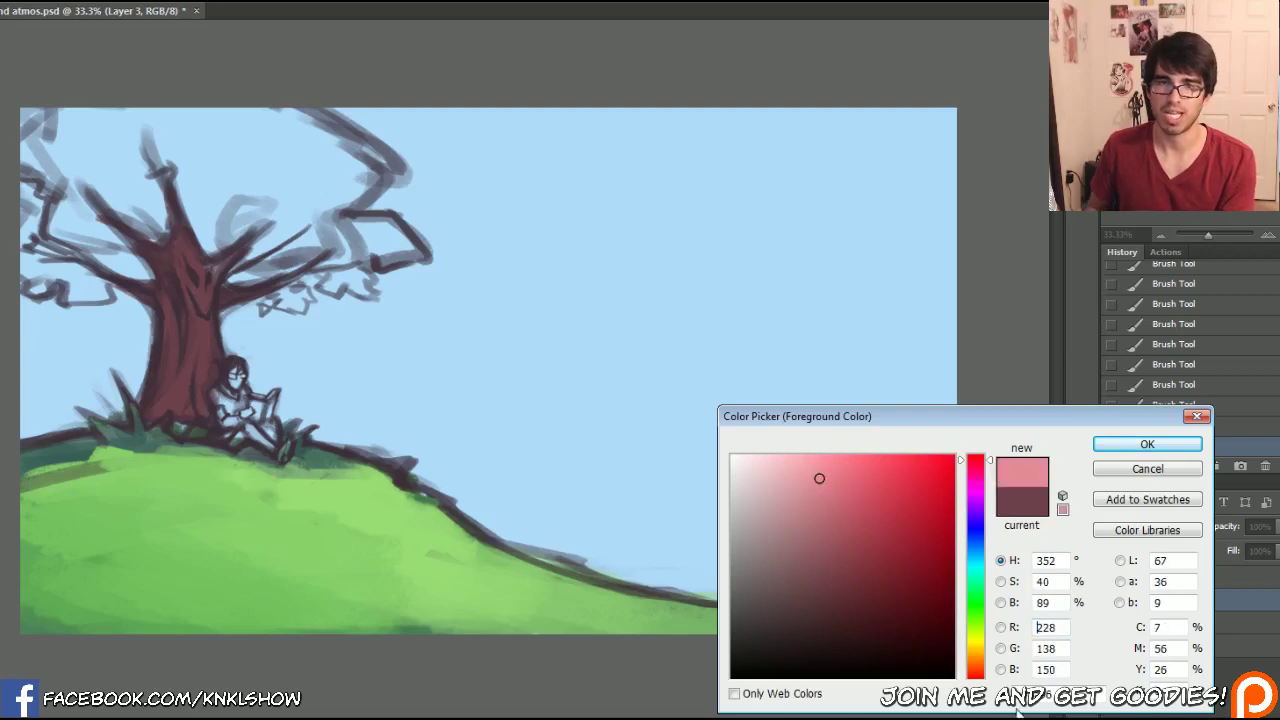
pyautogui.moveTo(987, 678); pyautogui.dragTo(987, 672)
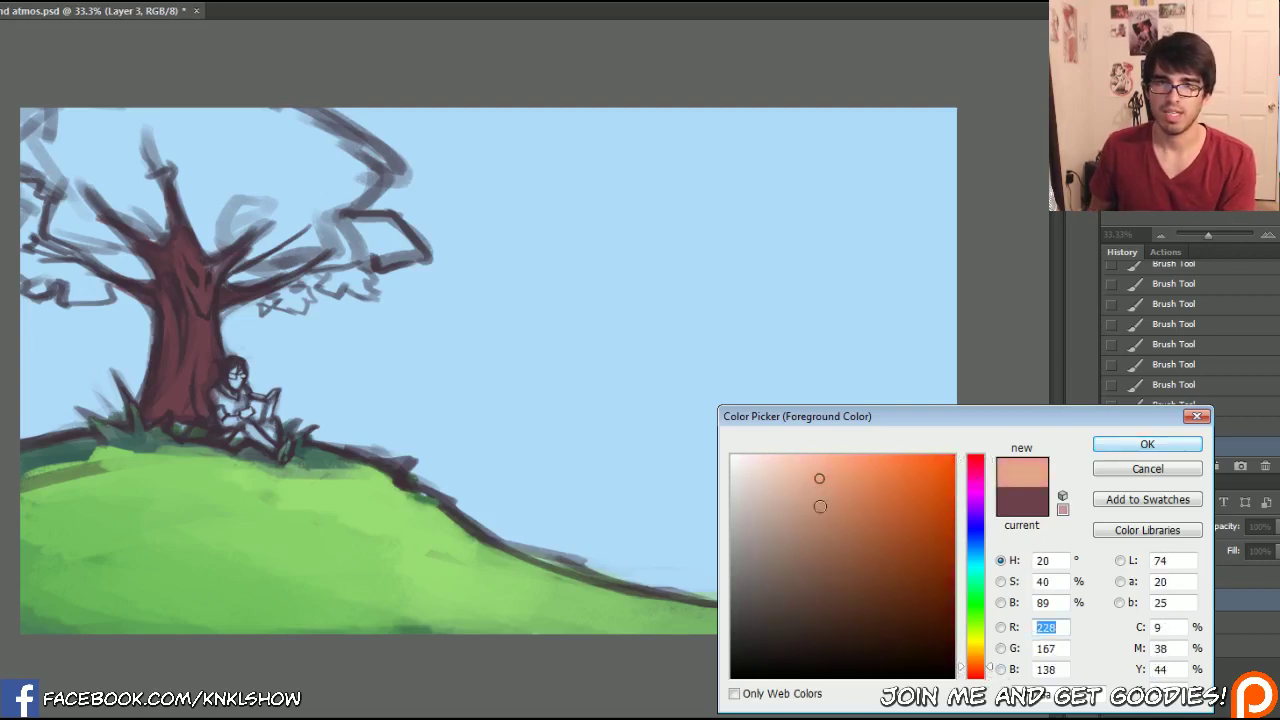
pyautogui.moveTo(836, 488)
pyautogui.mouseDown()
pyautogui.moveTo(840, 500)
pyautogui.moveTo(835, 491)
pyautogui.mouseUp()
pyautogui.click(1100, 444)
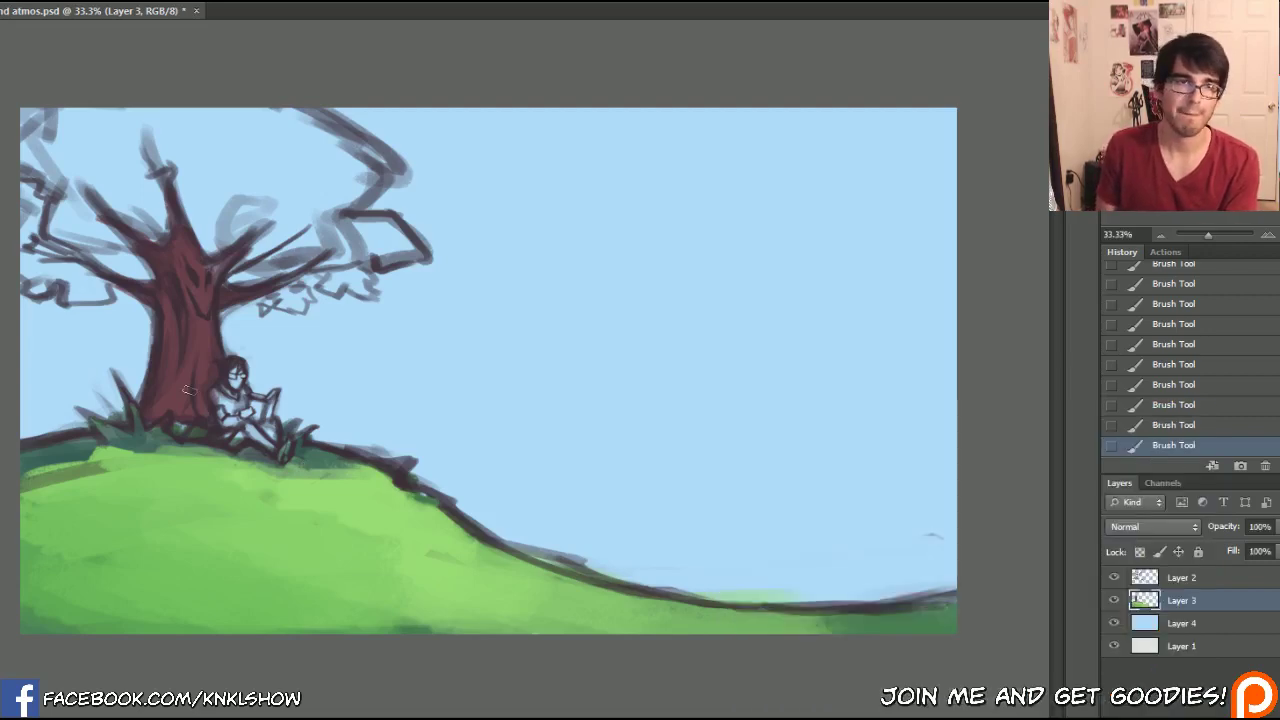
pyautogui.moveTo(187, 408)
pyautogui.mouseDown()
pyautogui.moveTo(208, 330)
pyautogui.moveTo(190, 400)
pyautogui.moveTo(195, 316)
pyautogui.moveTo(167, 418)
pyautogui.moveTo(193, 310)
pyautogui.mouseUp()
pyautogui.moveTo(823, 526); pyautogui.dragTo(801, 510)
pyautogui.click(1147, 444)
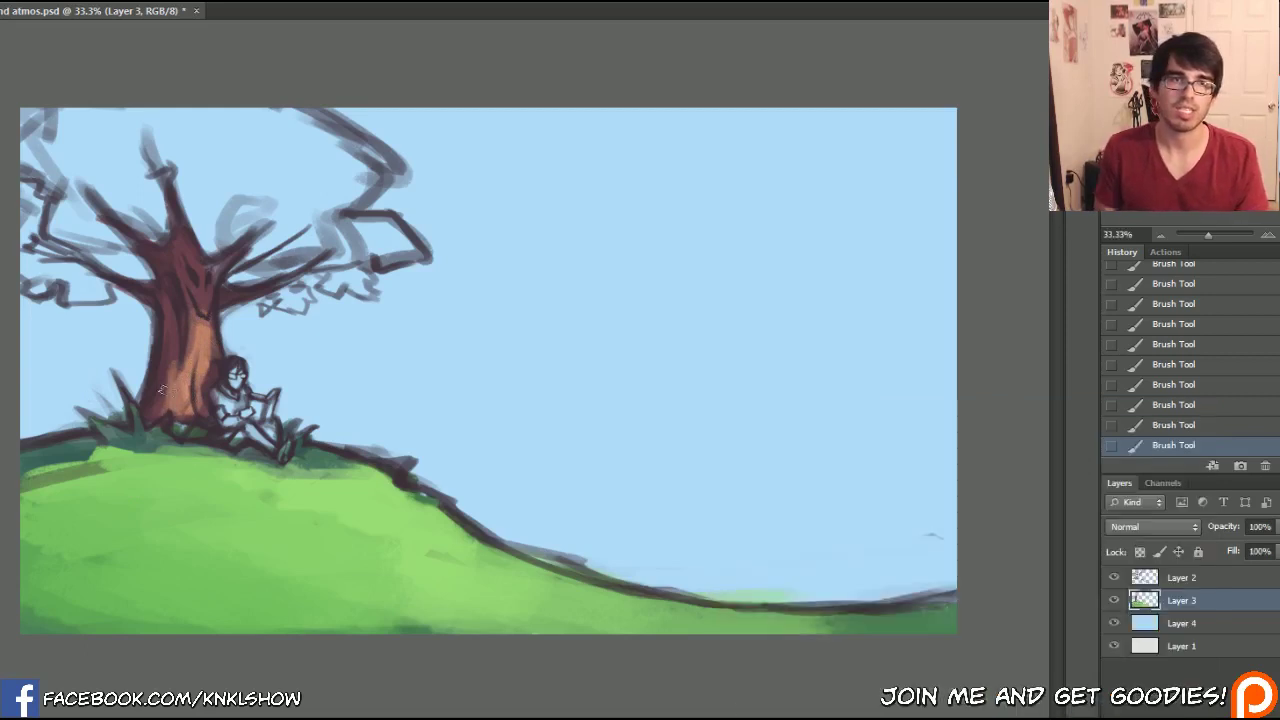
# - Lighten the sunlit tan area of the lower trunk and refine its transition into the maroon shadow
pyautogui.moveTo(186, 410); pyautogui.dragTo(201, 331)
pyautogui.moveTo(178, 395); pyautogui.dragTo(188, 338)
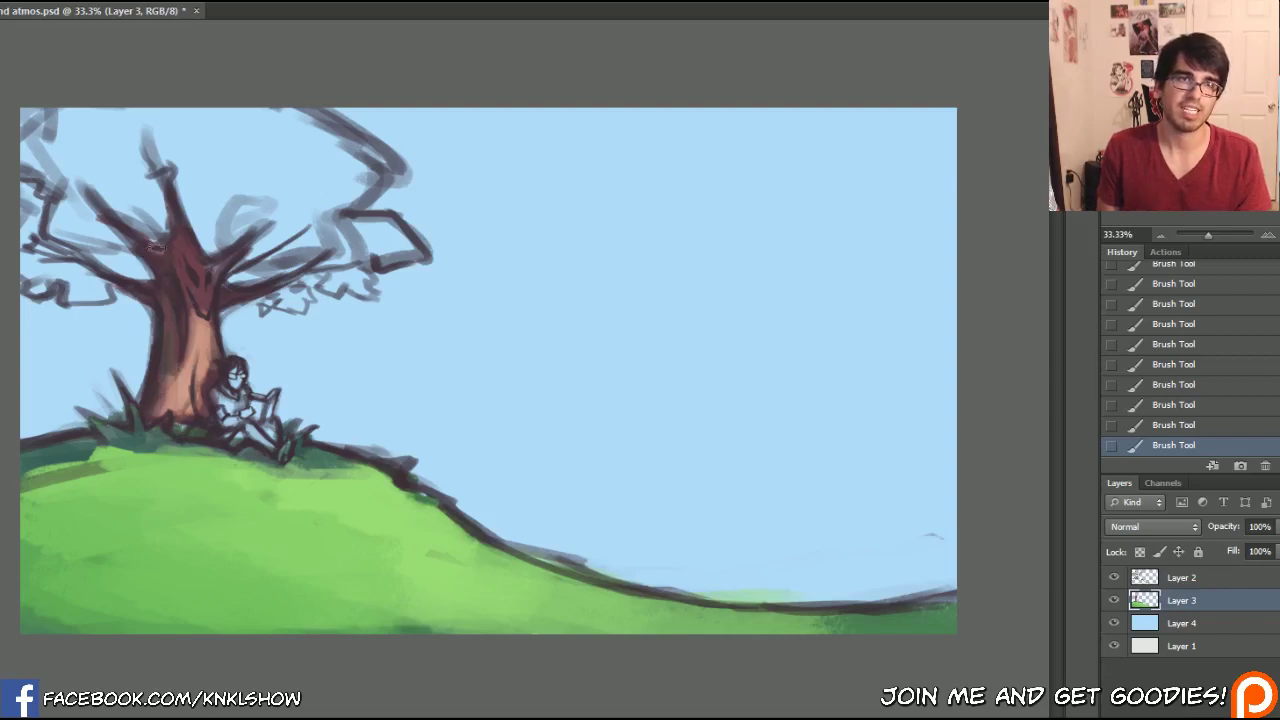
pyautogui.moveTo(195, 314); pyautogui.dragTo(176, 360)
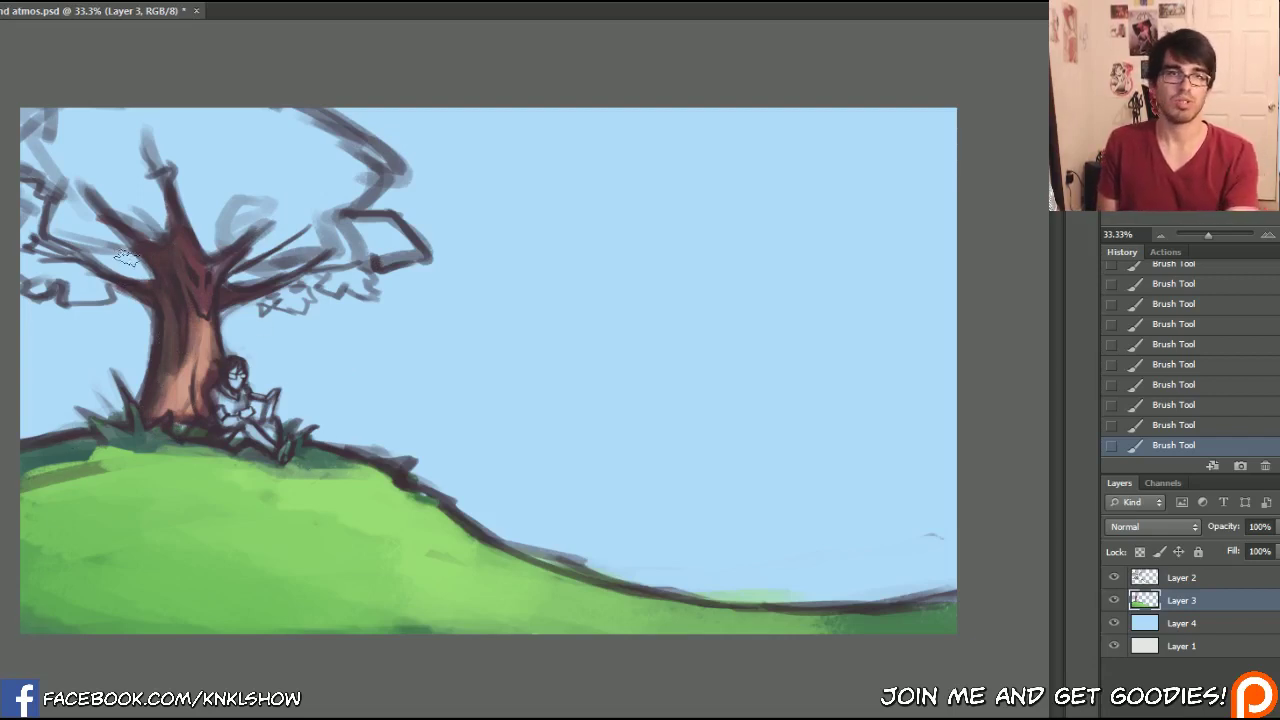
# - Fill the entire tree canopy and its lower leaf clusters with mid green (R 81, G 138, B 88)
pyautogui.moveTo(125, 255)
pyautogui.mouseDown()
pyautogui.moveTo(68, 215)
pyautogui.moveTo(75, 285)
pyautogui.moveTo(88, 290)
pyautogui.moveTo(50, 238)
pyautogui.moveTo(63, 180)
pyautogui.moveTo(30, 155)
pyautogui.moveTo(130, 222)
pyautogui.moveTo(133, 203)
pyautogui.moveTo(88, 140)
pyautogui.moveTo(141, 222)
pyautogui.moveTo(105, 138)
pyautogui.moveTo(177, 152)
pyautogui.moveTo(172, 133)
pyautogui.moveTo(218, 215)
pyautogui.moveTo(278, 182)
pyautogui.moveTo(250, 272)
pyautogui.moveTo(330, 240)
pyautogui.moveTo(317, 182)
pyautogui.moveTo(272, 240)
pyautogui.moveTo(245, 240)
pyautogui.moveTo(290, 230)
pyautogui.moveTo(310, 282)
pyautogui.mouseUp()
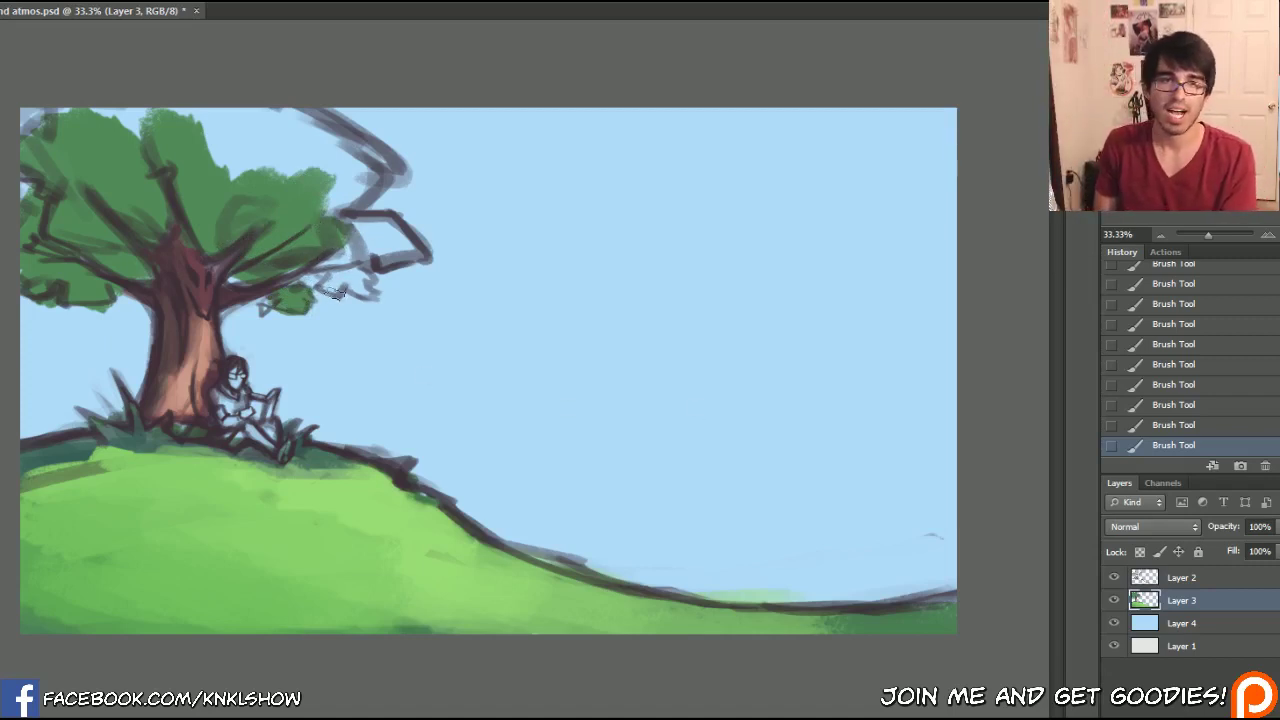
pyautogui.moveTo(338, 256)
pyautogui.mouseDown()
pyautogui.moveTo(325, 290)
pyautogui.moveTo(368, 262)
pyautogui.moveTo(342, 246)
pyautogui.mouseUp()
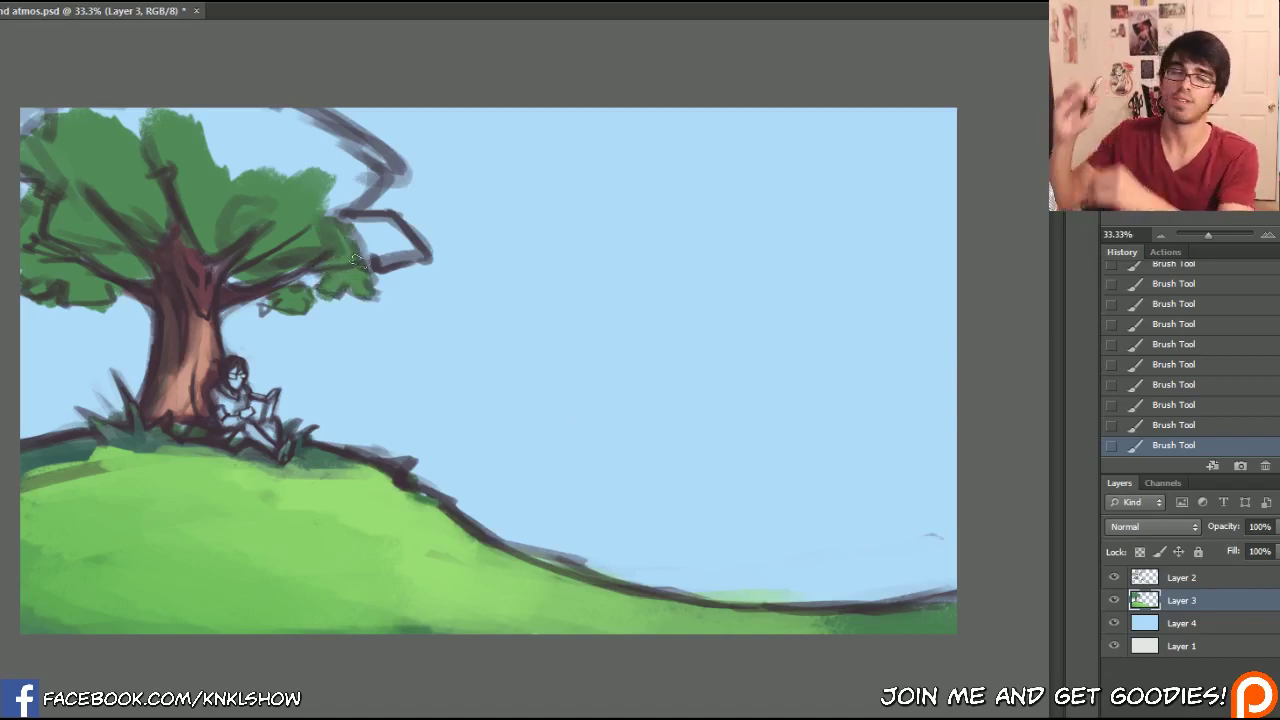
pyautogui.moveTo(368, 231)
pyautogui.mouseDown()
pyautogui.moveTo(395, 255)
pyautogui.moveTo(410, 245)
pyautogui.moveTo(345, 172)
pyautogui.moveTo(370, 152)
pyautogui.moveTo(312, 130)
pyautogui.moveTo(335, 175)
pyautogui.moveTo(205, 120)
pyautogui.moveTo(220, 155)
pyautogui.moveTo(110, 120)
pyautogui.moveTo(30, 122)
pyautogui.mouseUp()
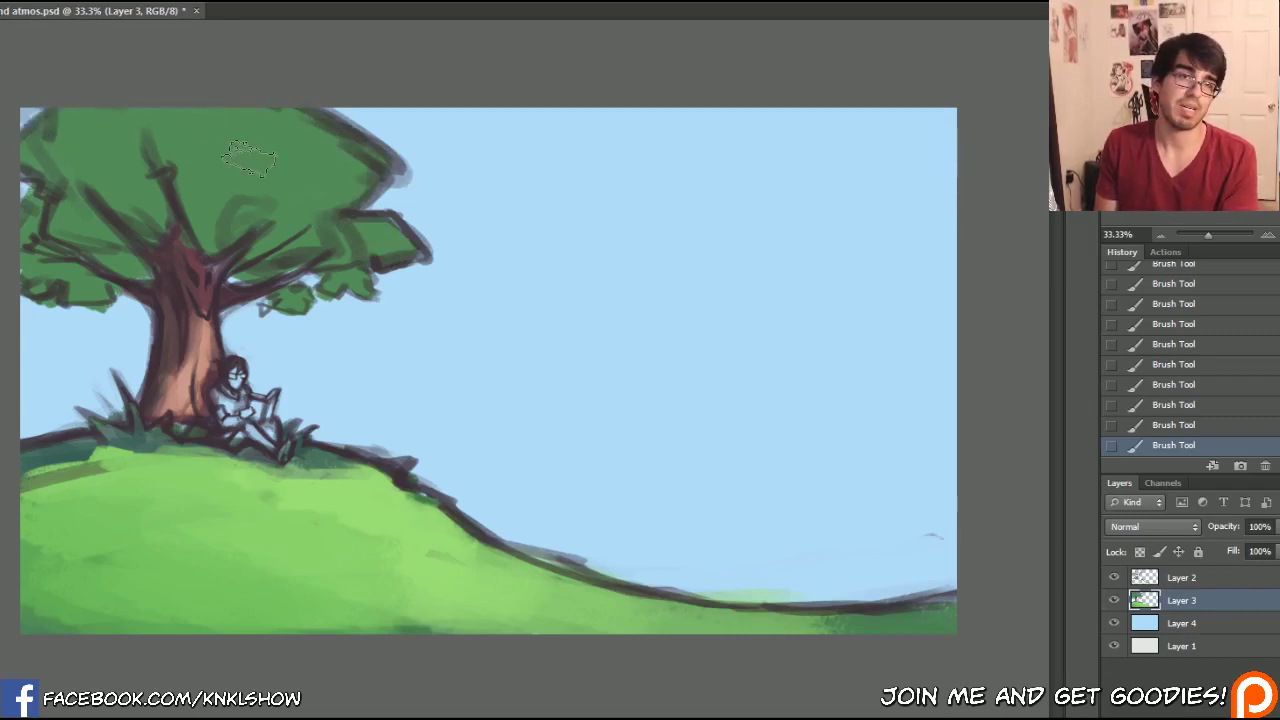
# - Choose a brighter green (R 84, G 190, B 97) and paint it into the lower foliage around the branches
pyautogui.click(5, 504)
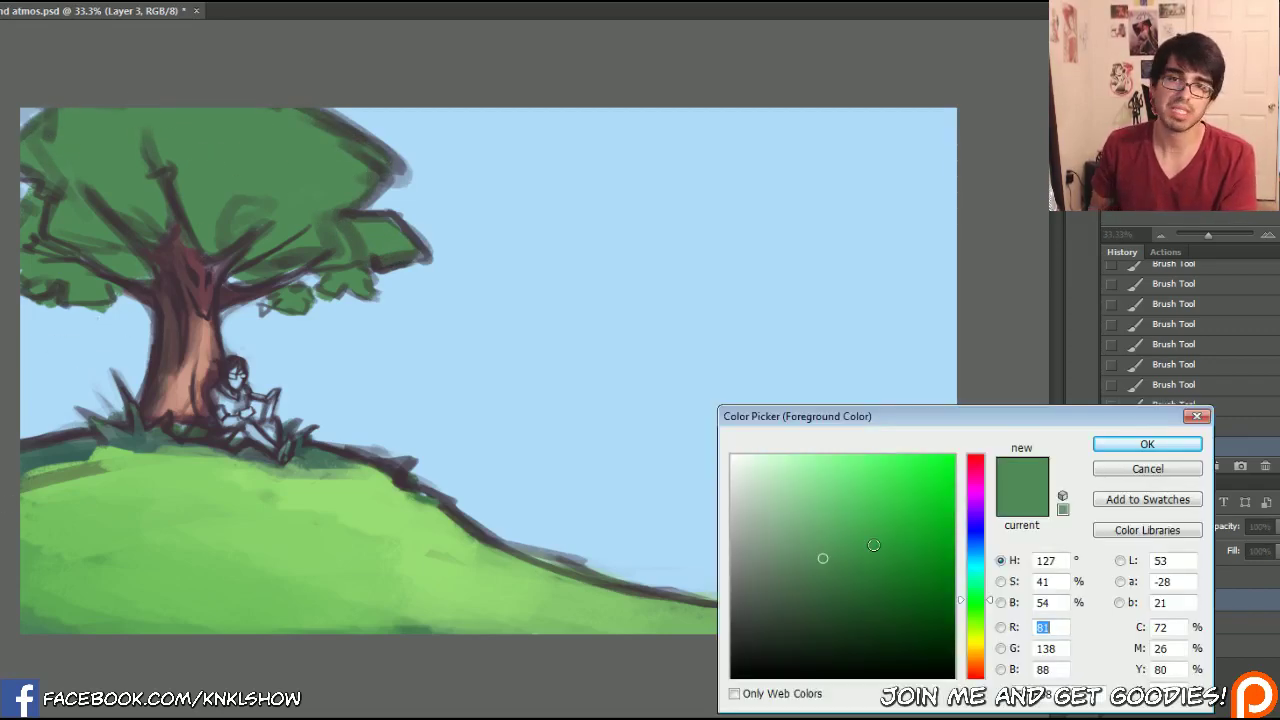
pyautogui.moveTo(851, 530); pyautogui.dragTo(856, 512)
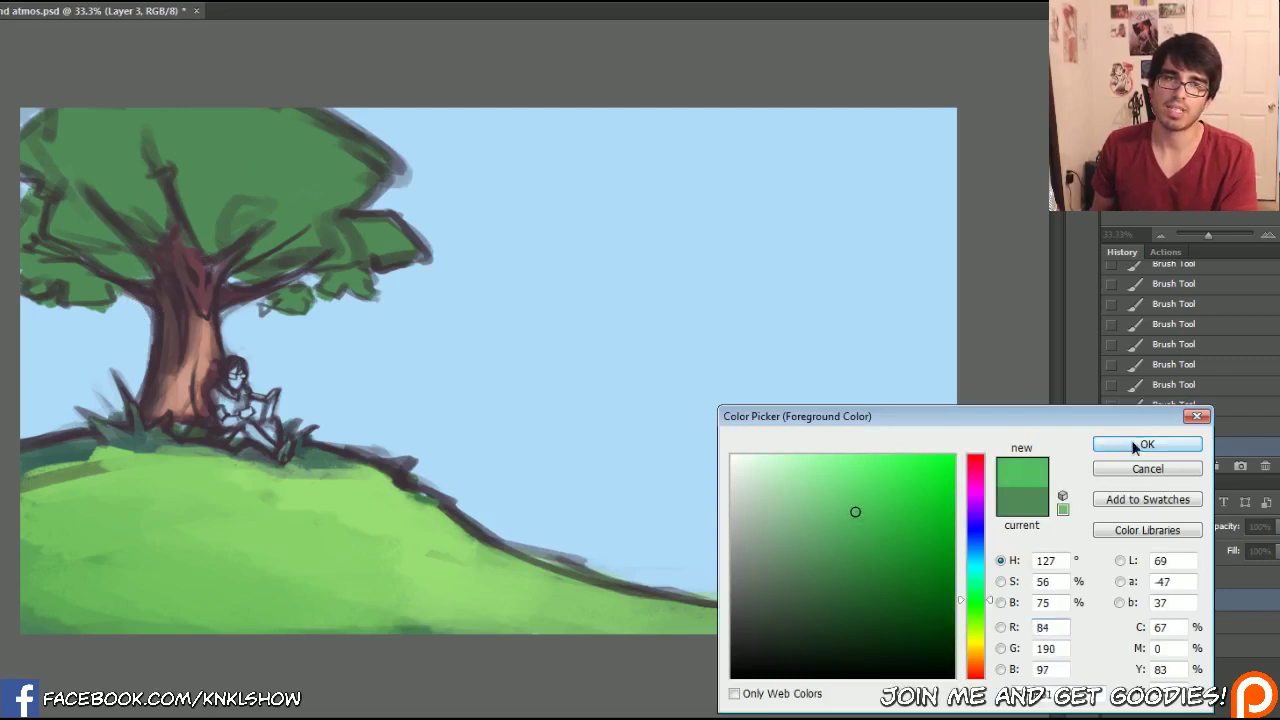
pyautogui.click(1145, 445)
pyautogui.moveTo(243, 276)
pyautogui.mouseDown()
pyautogui.moveTo(240, 246)
pyautogui.moveTo(210, 241)
pyautogui.moveTo(213, 230)
pyautogui.moveTo(210, 240)
pyautogui.moveTo(228, 215)
pyautogui.moveTo(255, 222)
pyautogui.moveTo(270, 200)
pyautogui.moveTo(265, 225)
pyautogui.moveTo(275, 185)
pyautogui.moveTo(225, 200)
pyautogui.moveTo(243, 212)
pyautogui.moveTo(118, 215)
pyautogui.moveTo(107, 245)
pyautogui.moveTo(137, 202)
pyautogui.moveTo(140, 224)
pyautogui.moveTo(88, 245)
pyautogui.moveTo(74, 285)
pyautogui.moveTo(87, 210)
pyautogui.moveTo(163, 175)
pyautogui.moveTo(257, 203)
pyautogui.moveTo(275, 232)
pyautogui.mouseUp()
pyautogui.moveTo(242, 178); pyautogui.dragTo(206, 154)
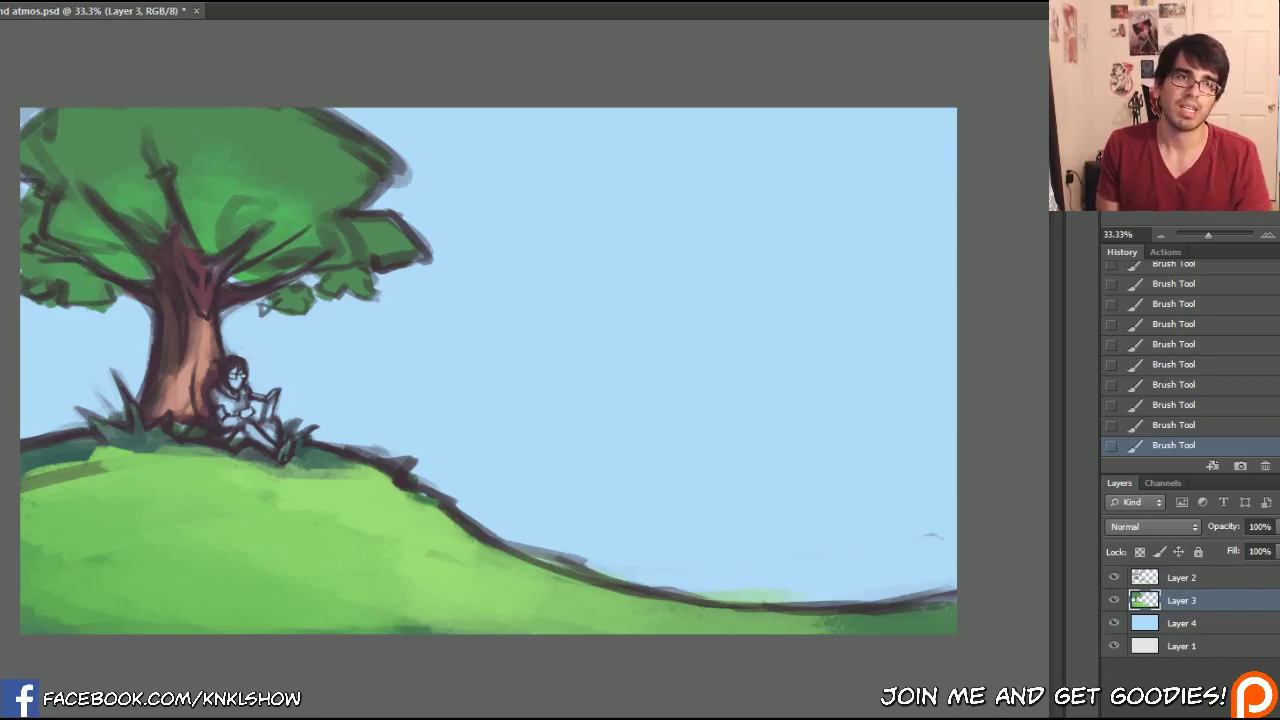
# - Choose a dark, slightly bluish green and paint soft shadows across the middle and shaded side of the canopy
pyautogui.moveTo(848, 590)
pyautogui.mouseDown()
pyautogui.moveTo(842, 617)
pyautogui.moveTo(824, 613)
pyautogui.mouseUp()
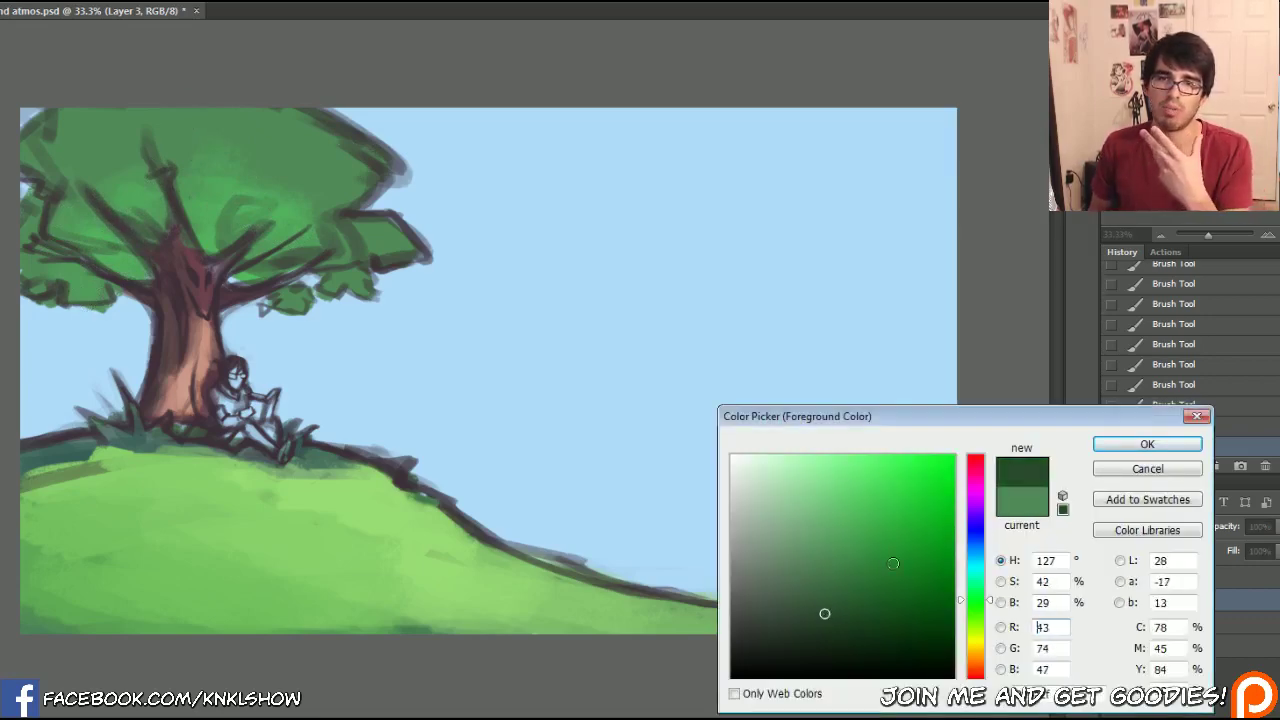
pyautogui.moveTo(990, 600); pyautogui.dragTo(990, 592)
pyautogui.click(1147, 444)
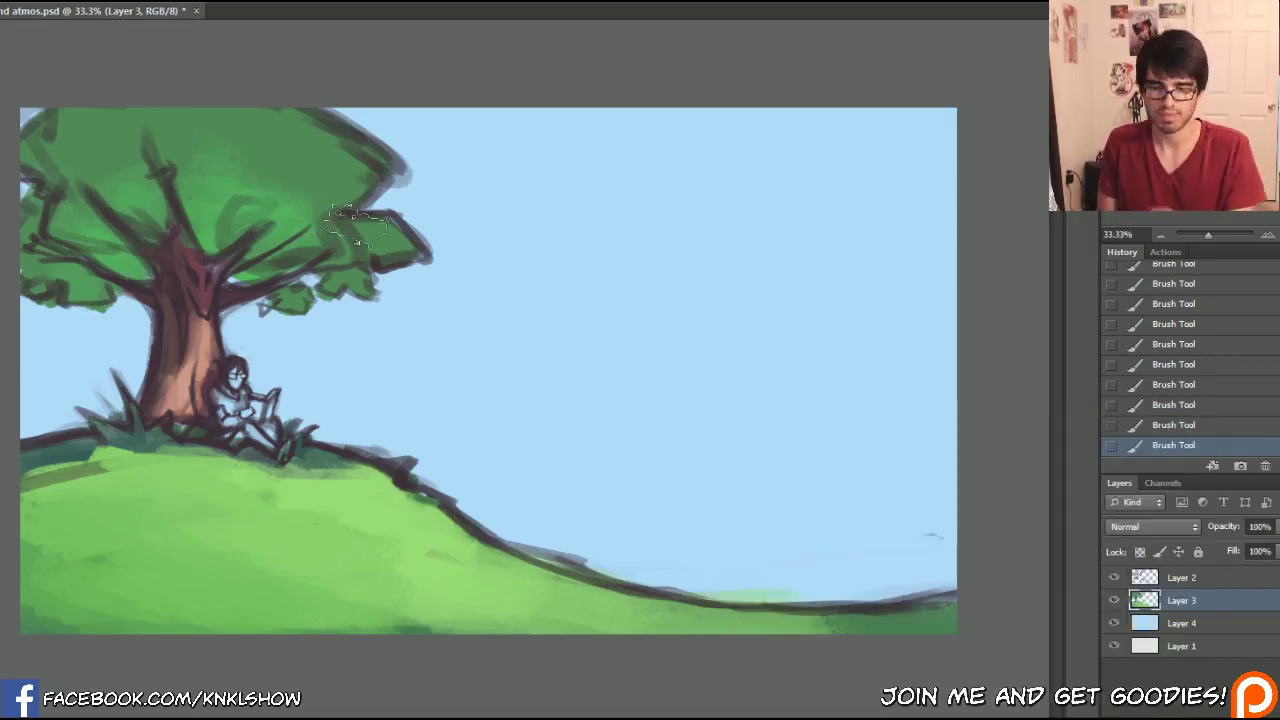
pyautogui.moveTo(112, 174)
pyautogui.mouseDown()
pyautogui.moveTo(225, 160)
pyautogui.moveTo(115, 150)
pyautogui.moveTo(60, 232)
pyautogui.moveTo(116, 154)
pyautogui.moveTo(180, 190)
pyautogui.moveTo(280, 215)
pyautogui.mouseUp()
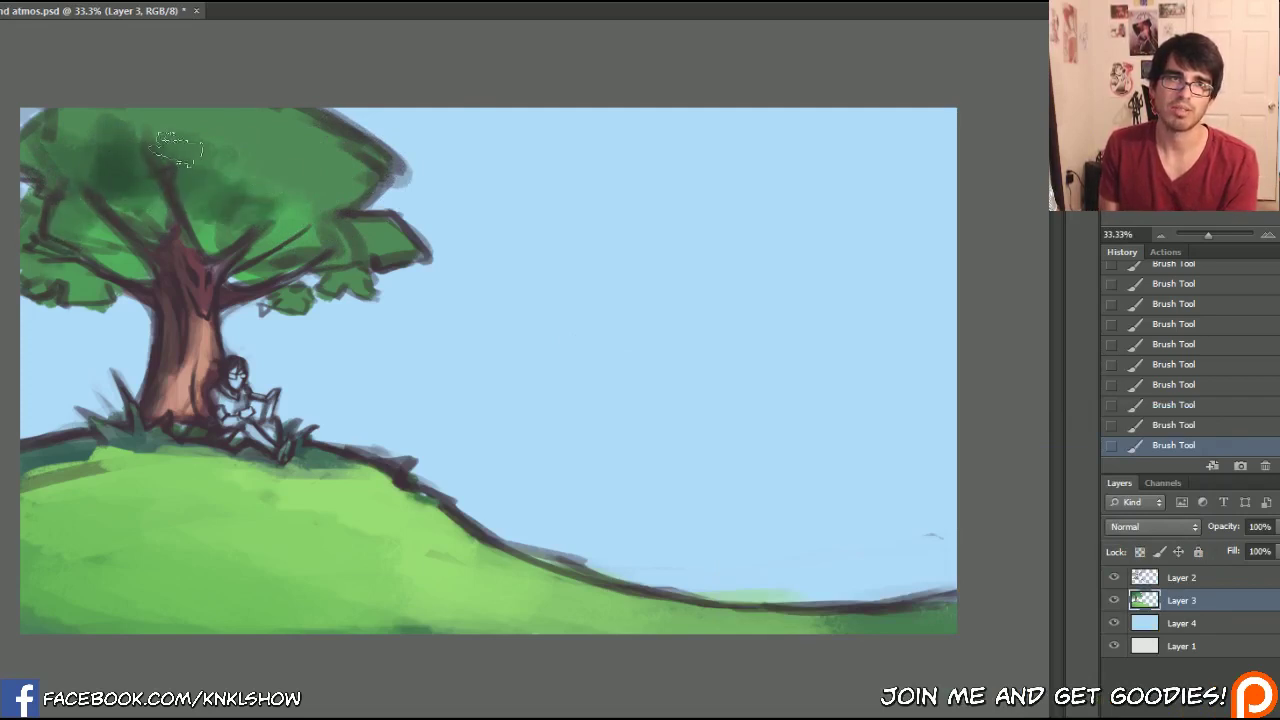
pyautogui.moveTo(176, 150)
pyautogui.mouseDown()
pyautogui.moveTo(127, 165)
pyautogui.moveTo(87, 130)
pyautogui.moveTo(56, 177)
pyautogui.moveTo(59, 157)
pyautogui.moveTo(127, 118)
pyautogui.moveTo(65, 225)
pyautogui.mouseUp()
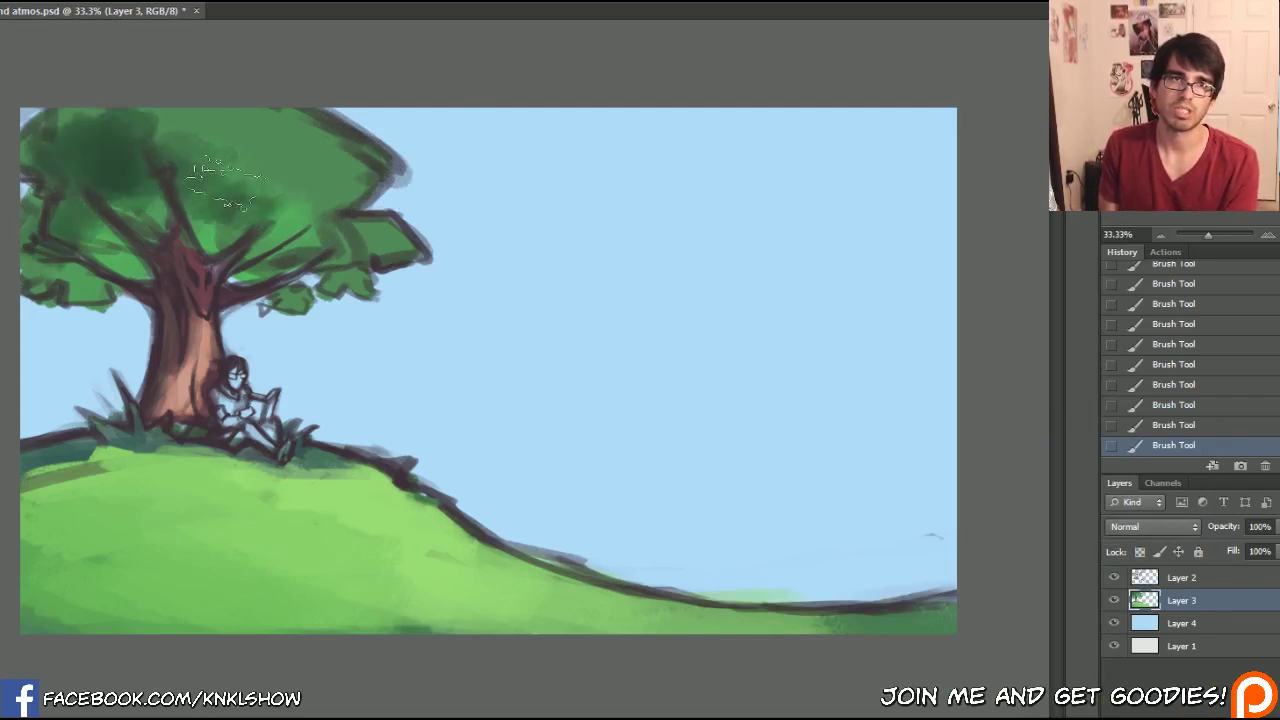
pyautogui.moveTo(225, 182)
pyautogui.mouseDown()
pyautogui.moveTo(290, 160)
pyautogui.moveTo(305, 205)
pyautogui.moveTo(332, 230)
pyautogui.moveTo(310, 208)
pyautogui.moveTo(215, 183)
pyautogui.moveTo(240, 130)
pyautogui.moveTo(210, 132)
pyautogui.mouseUp()
# - Reduce the brush size and dab small leaf details into the canopy's dark shadow areas
pyautogui.press('[')
pyautogui.press('[')
pyautogui.press('[')
pyautogui.press('[')
pyautogui.click(221, 150)
pyautogui.click(231, 138)
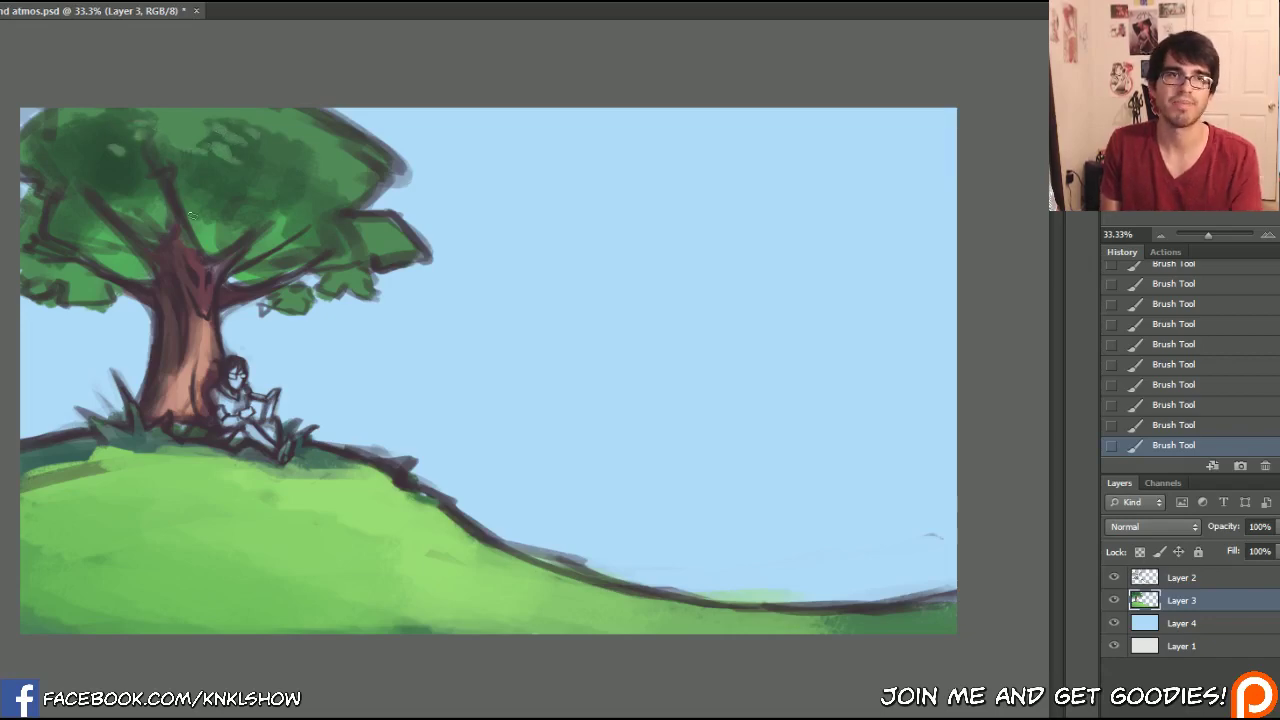
# - Choose a light yellow-green (R 155, G 204, B 116) and paint sunlit leaf highlights on the canopy's top and far-right cluster
pyautogui.press('n')
pyautogui.moveTo(822, 546); pyautogui.dragTo(827, 499)
pyautogui.click(991, 607)
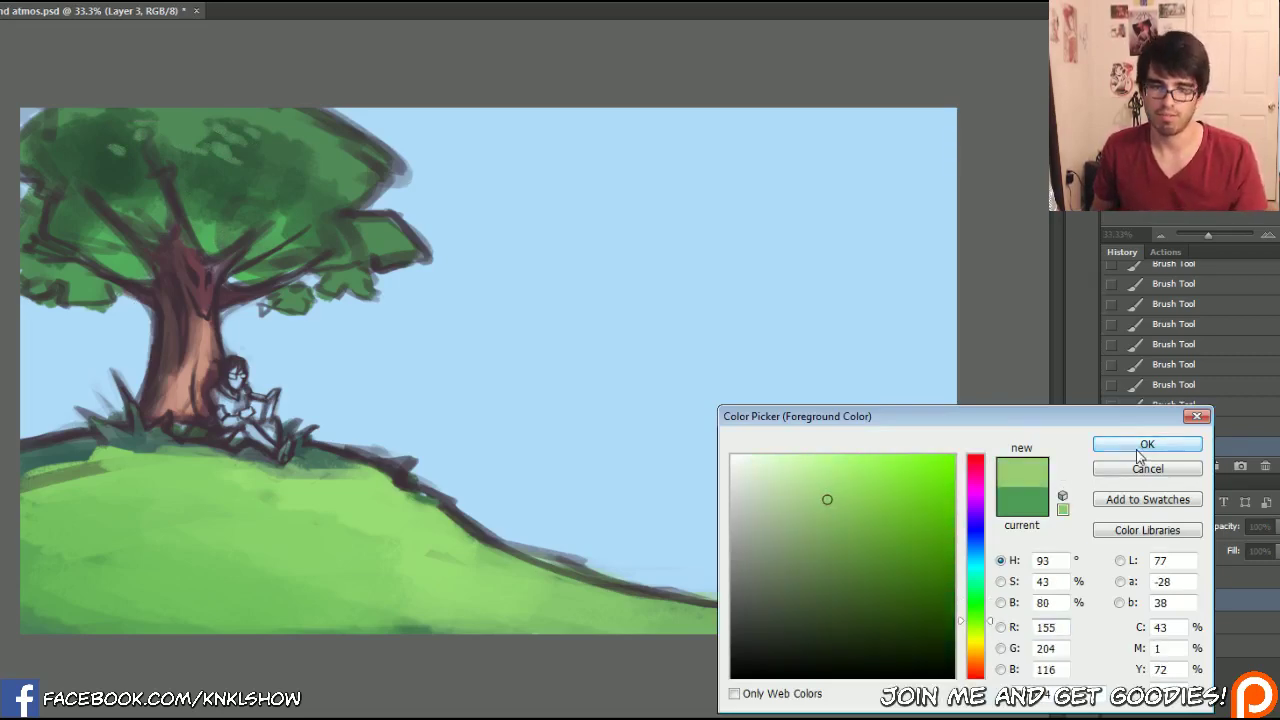
pyautogui.click(1147, 444)
pyautogui.moveTo(312, 133)
pyautogui.mouseDown()
pyautogui.moveTo(348, 161)
pyautogui.moveTo(337, 143)
pyautogui.moveTo(333, 176)
pyautogui.moveTo(341, 166)
pyautogui.moveTo(312, 135)
pyautogui.moveTo(297, 142)
pyautogui.moveTo(268, 116)
pyautogui.moveTo(255, 130)
pyautogui.moveTo(218, 120)
pyautogui.moveTo(259, 133)
pyautogui.moveTo(205, 128)
pyautogui.mouseUp()
pyautogui.moveTo(360, 222)
pyautogui.mouseDown()
pyautogui.moveTo(395, 232)
pyautogui.moveTo(390, 255)
pyautogui.mouseUp()
pyautogui.moveTo(283, 150)
pyautogui.mouseDown()
pyautogui.moveTo(255, 115)
pyautogui.moveTo(268, 107)
pyautogui.moveTo(185, 143)
pyautogui.mouseUp()
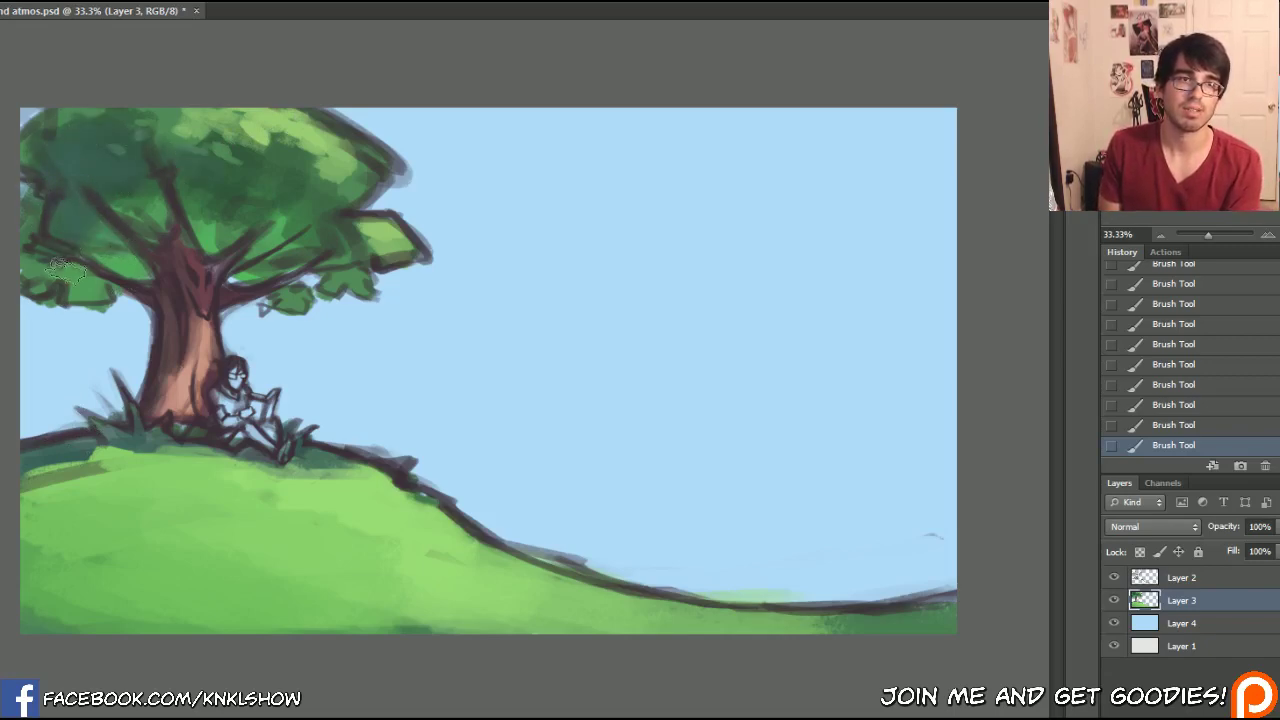
# - Darken the foliage beside the lowest left branch and break up the far-right cluster's highlight with a sampled green
pyautogui.moveTo(62, 264)
pyautogui.mouseDown()
pyautogui.moveTo(70, 272)
pyautogui.moveTo(36, 276)
pyautogui.mouseUp()
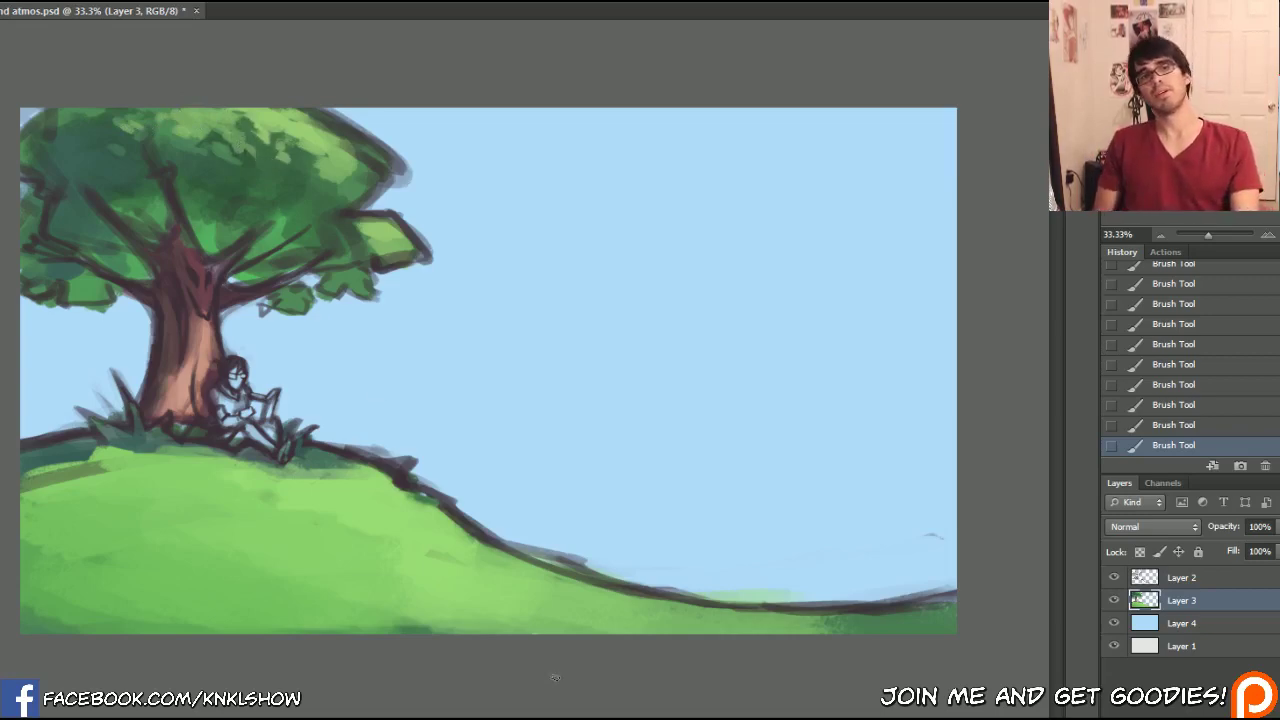
pyautogui.keyDown('alt'); pyautogui.click(367, 254); pyautogui.keyUp('alt')
pyautogui.moveTo(367, 250); pyautogui.dragTo(392, 250)
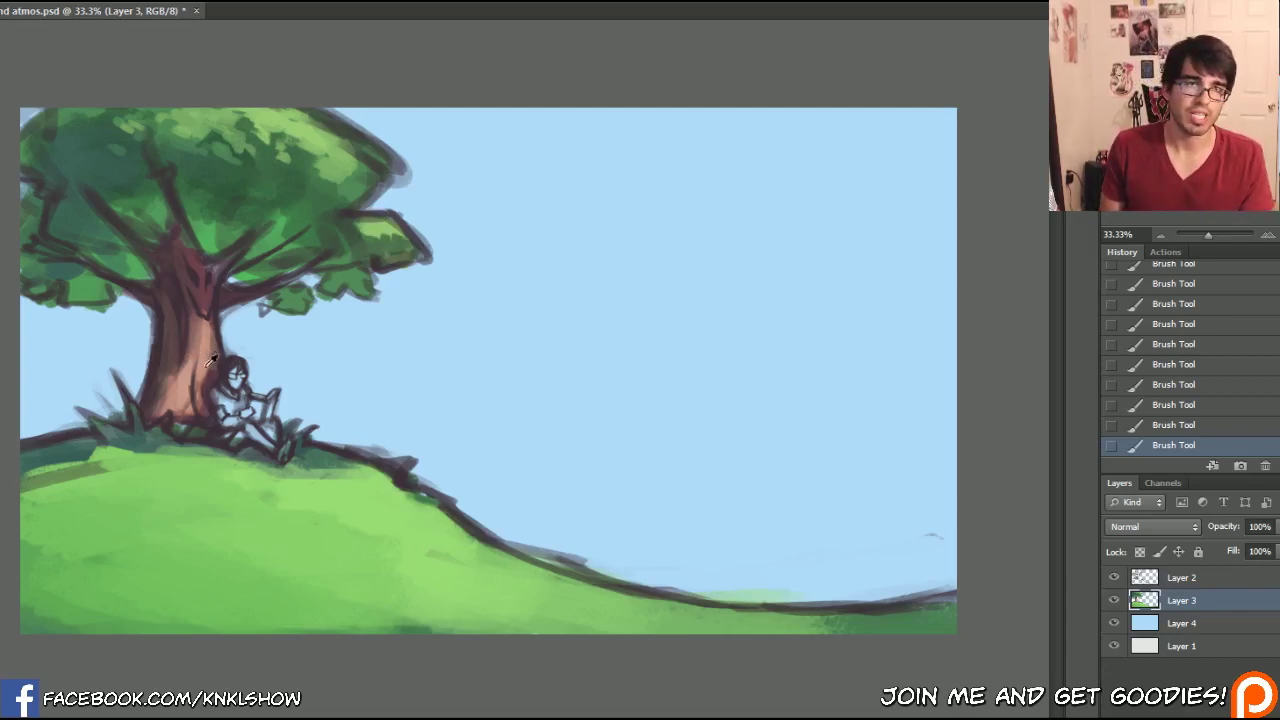
# - Paint the reading figure's face and arms in a tan skin tone (R 201, G 147, B 130)
pyautogui.moveTo(231, 376); pyautogui.dragTo(240, 376)
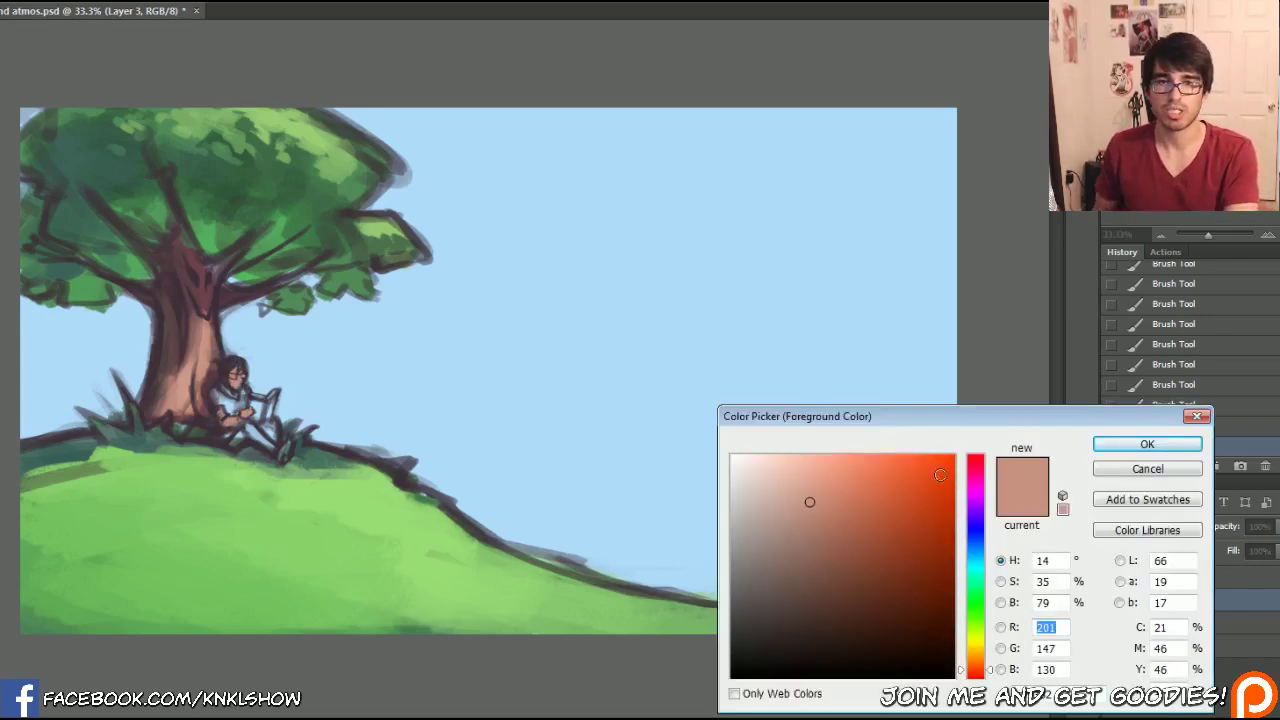
pyautogui.click(1130, 470)
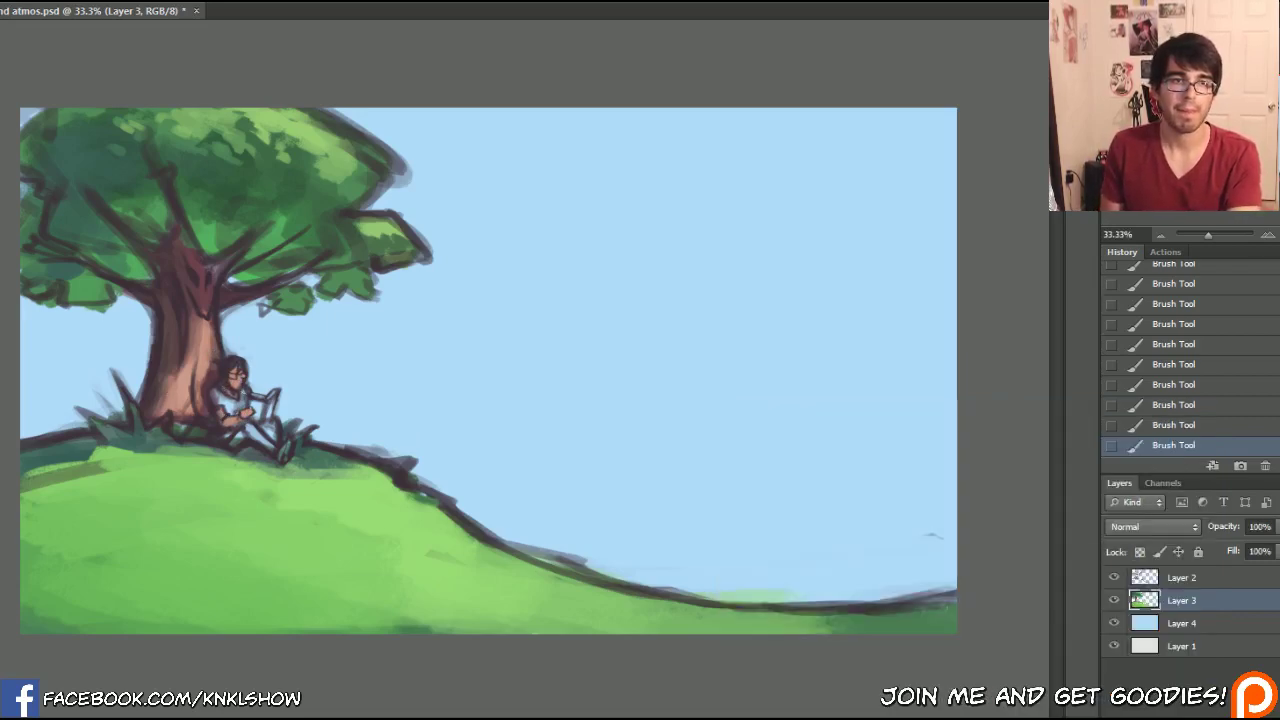
# - Paint the figure's shirt in red (R 211, G 60, B 82) and shade it with dark maroon (R 113, G 48, B 71)
pyautogui.moveTo(980, 488); pyautogui.dragTo(985, 460)
pyautogui.click(889, 473)
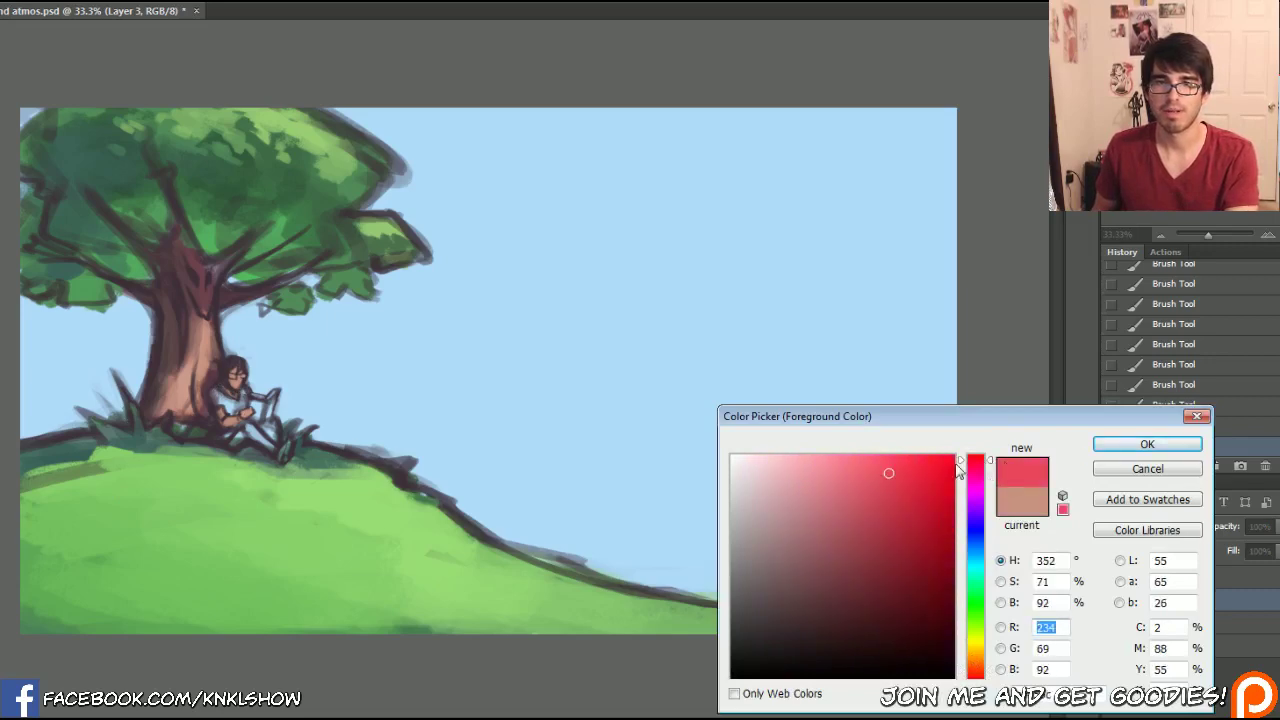
pyautogui.click(890, 500)
pyautogui.click(1147, 444)
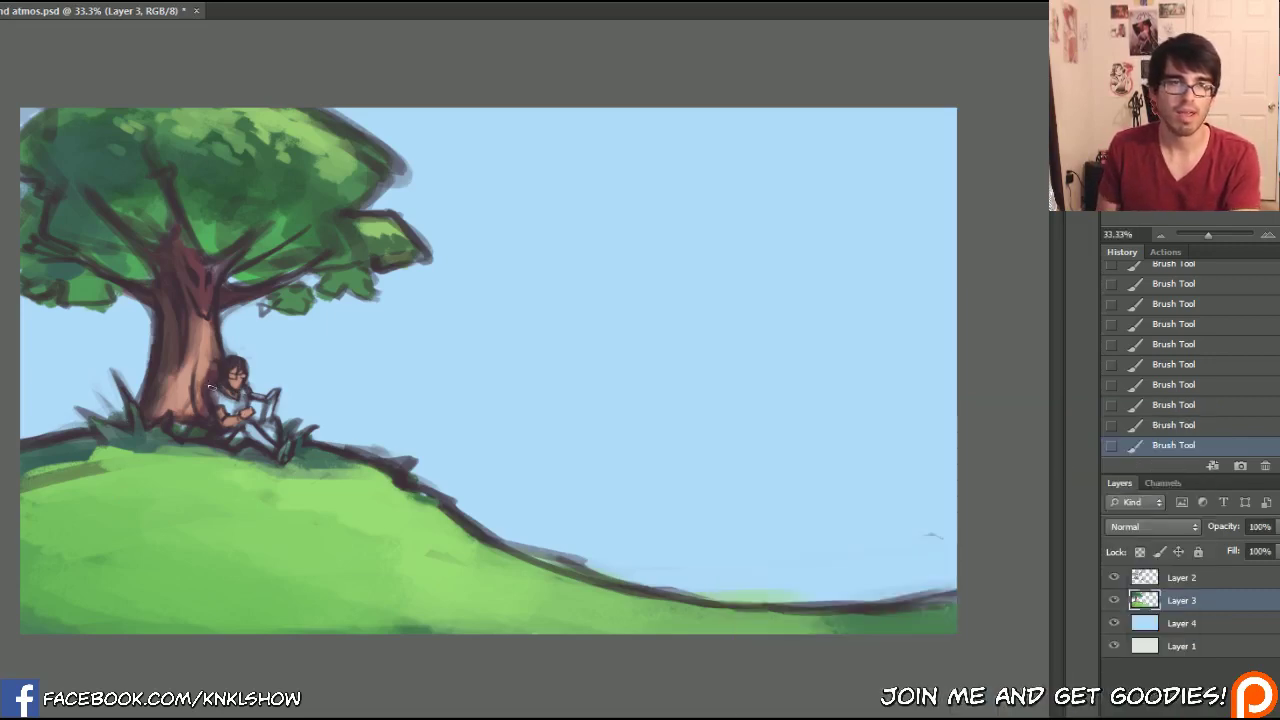
pyautogui.moveTo(230, 405); pyautogui.dragTo(240, 412)
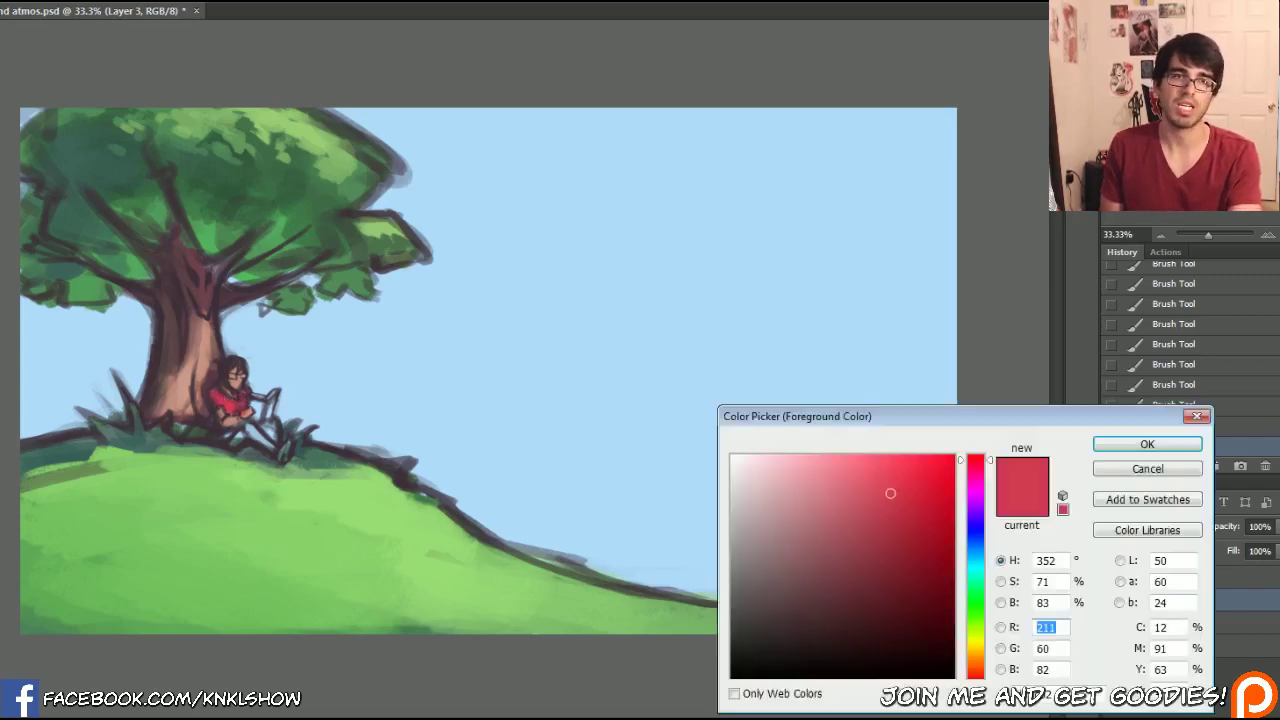
pyautogui.click(859, 579)
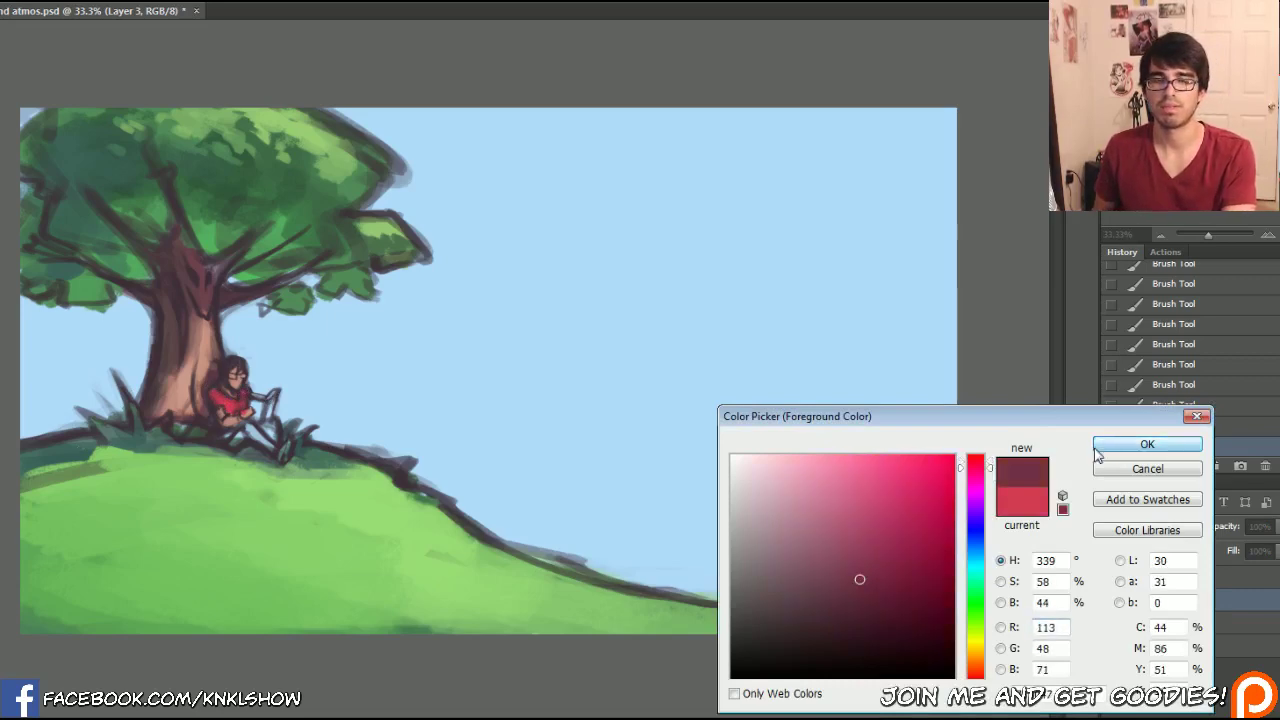
pyautogui.click(1147, 444)
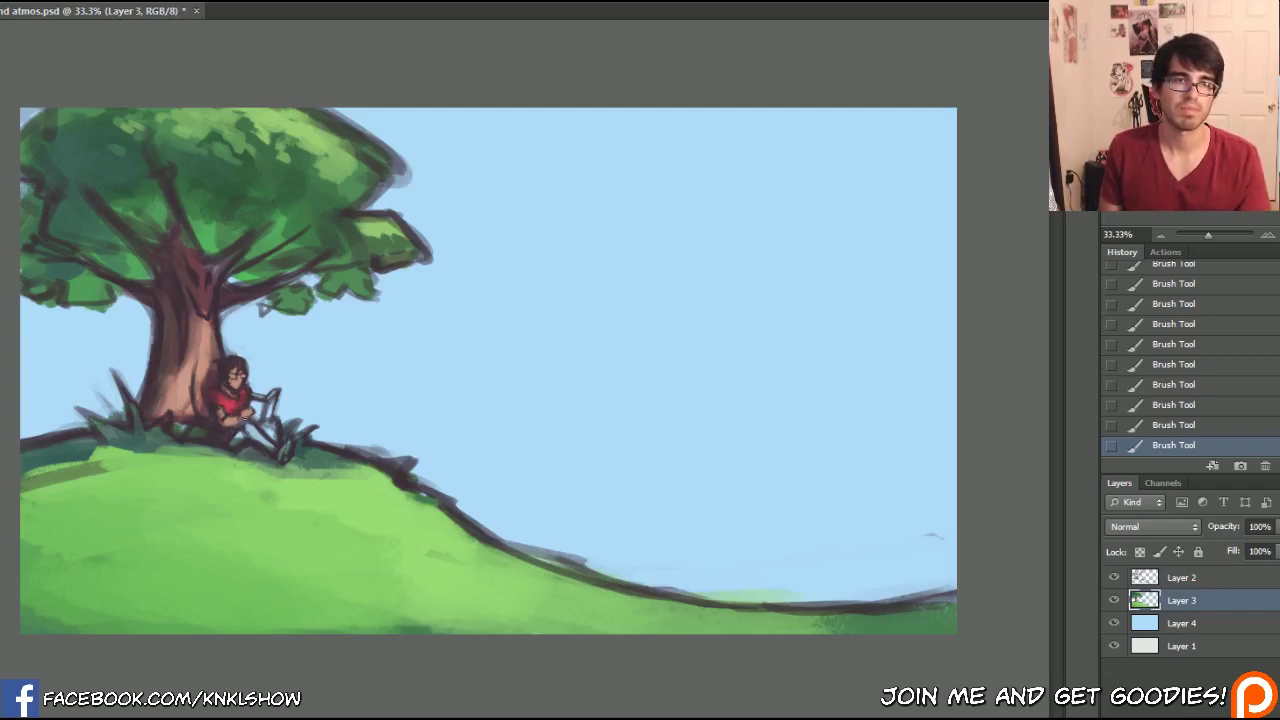
# - Paint the figure's trousers in a dark muted maroon and highlight the legs with greyish mauve (R 131, G 106, B 114)
pyautogui.press('n')
pyautogui.moveTo(837, 607); pyautogui.dragTo(788, 617)
pyautogui.click(1119, 448)
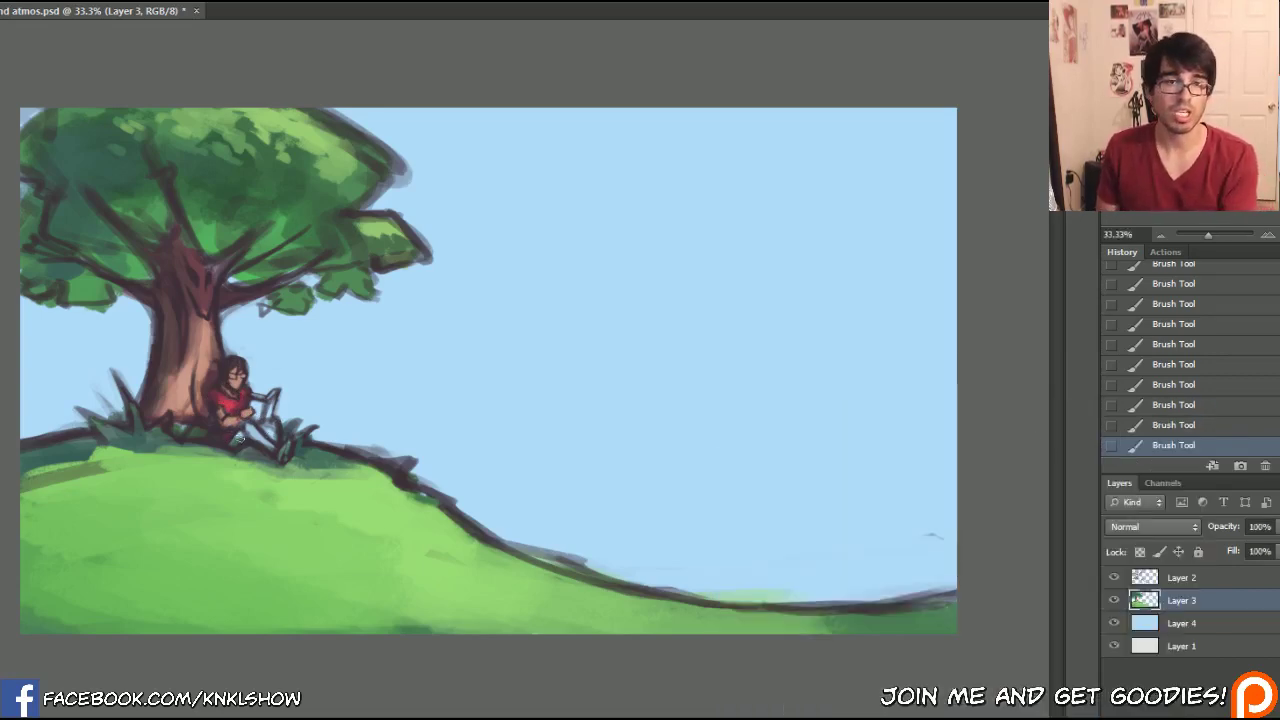
pyautogui.moveTo(240, 437)
pyautogui.mouseDown()
pyautogui.moveTo(272, 444)
pyautogui.moveTo(254, 437)
pyautogui.mouseUp()
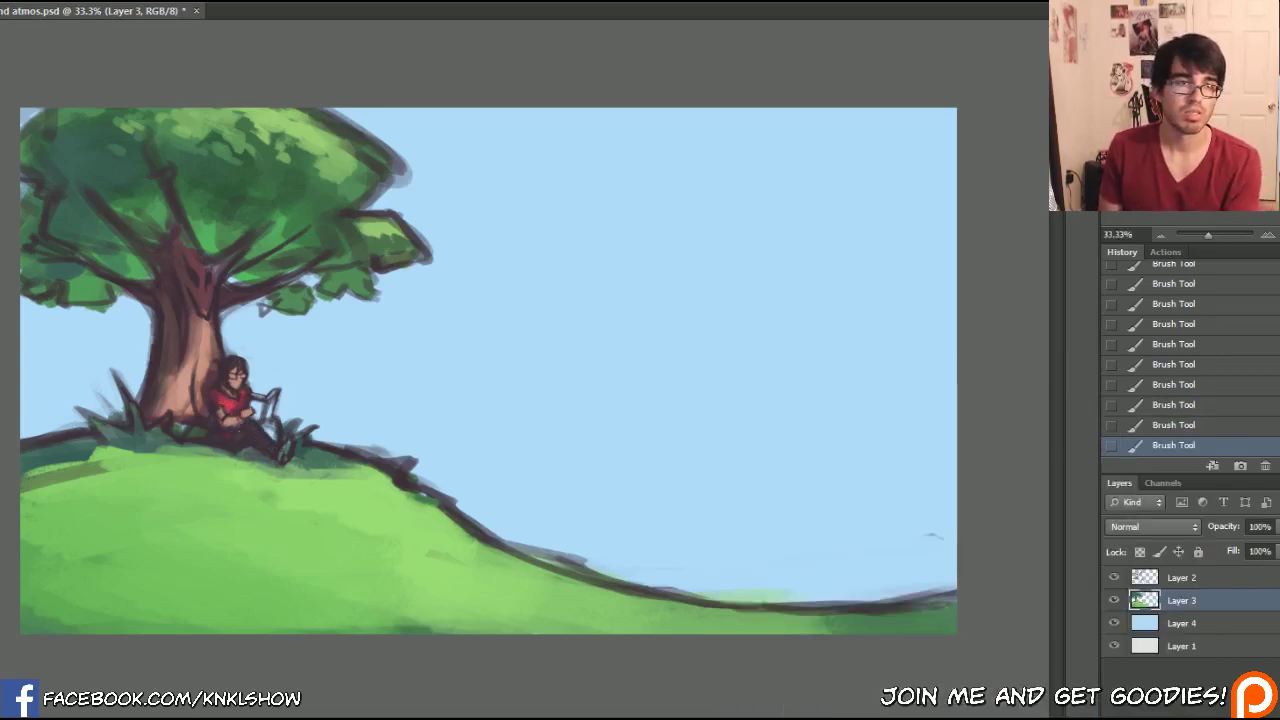
pyautogui.press('n')
pyautogui.moveTo(796, 583); pyautogui.dragTo(773, 563)
pyautogui.click(1124, 446)
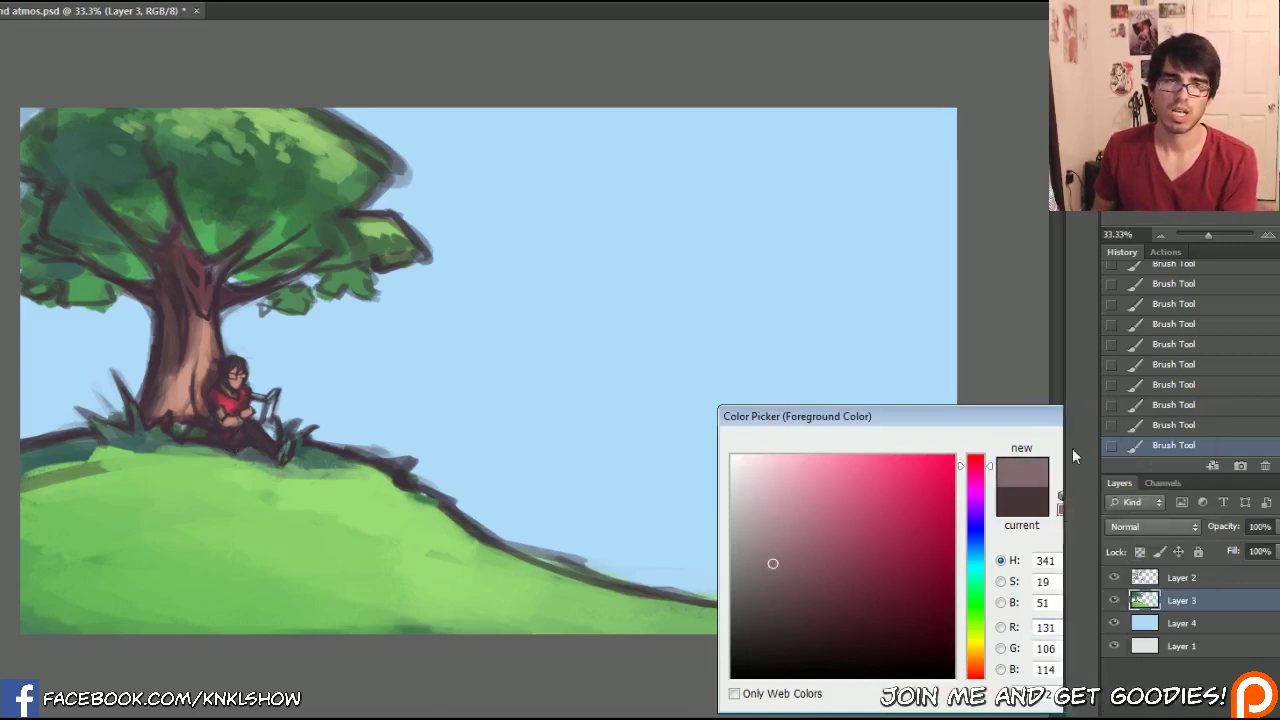
pyautogui.moveTo(257, 446)
pyautogui.mouseDown()
pyautogui.moveTo(240, 431)
pyautogui.moveTo(269, 431)
pyautogui.mouseUp()
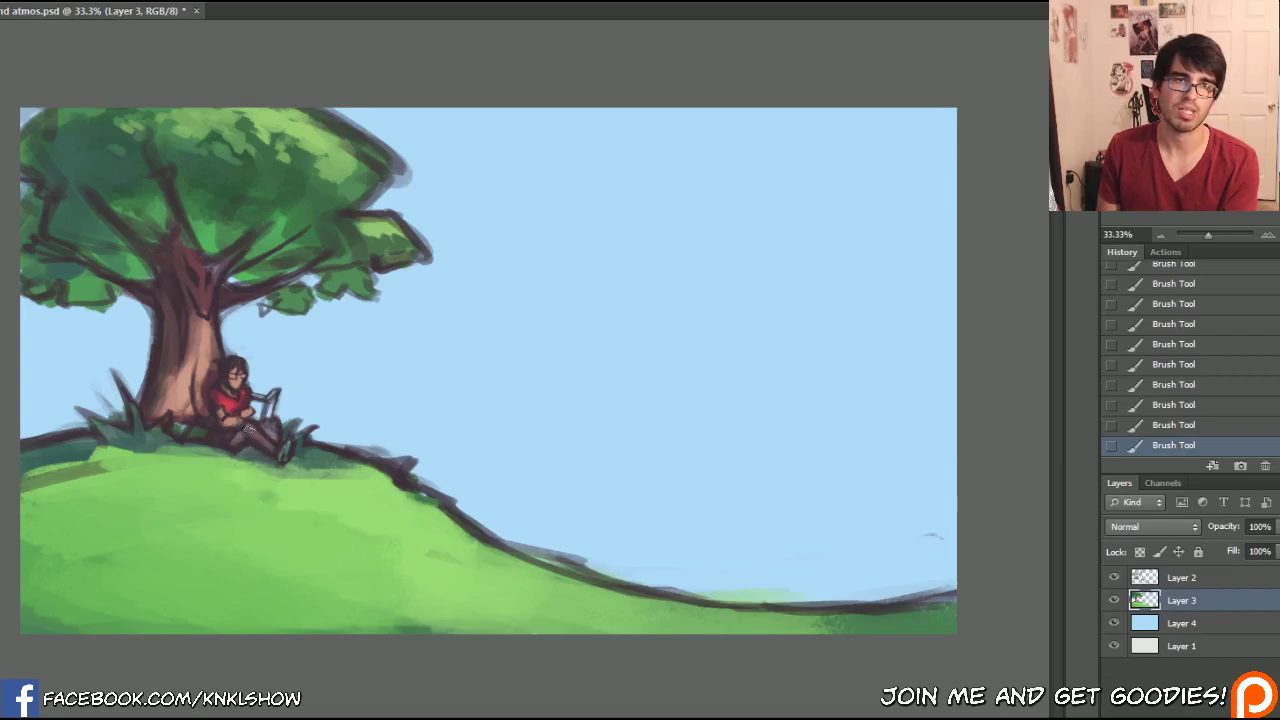
# - Choose a pale pinkish white (R 229, G 215, B 219) and paint the pages of the figure's book
pyautogui.press('n')
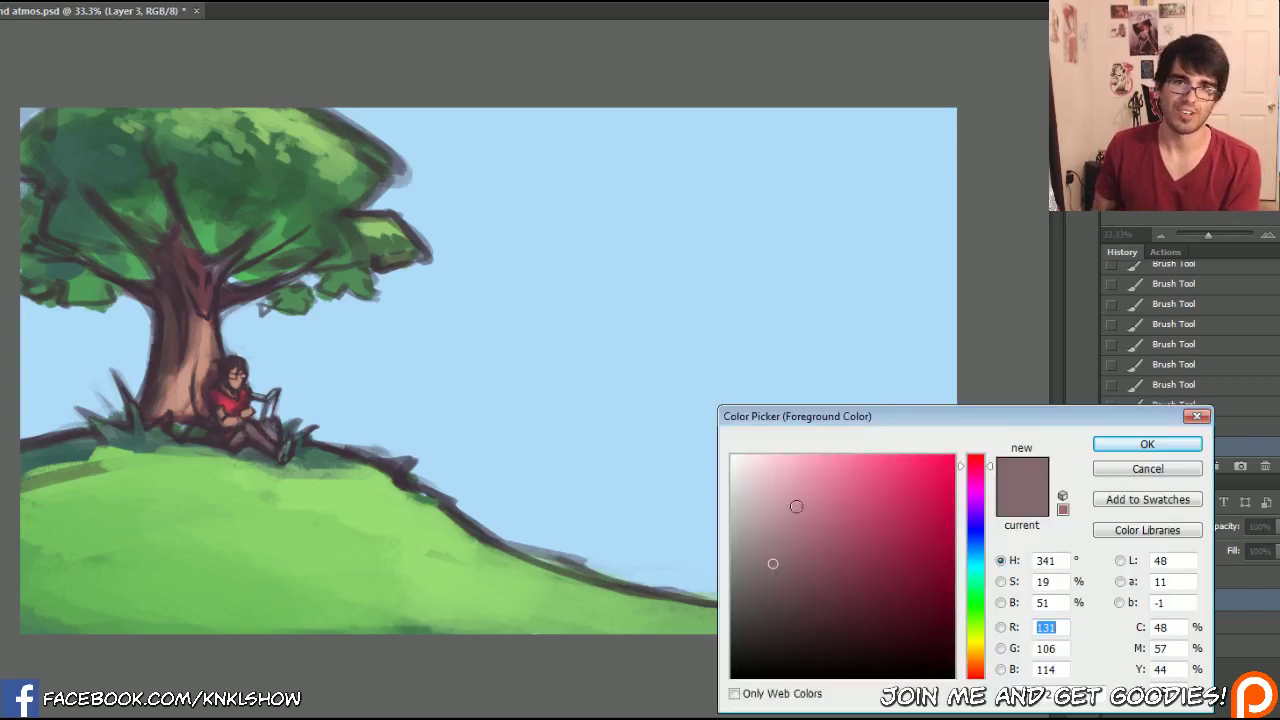
pyautogui.click(749, 502)
pyautogui.click(745, 477)
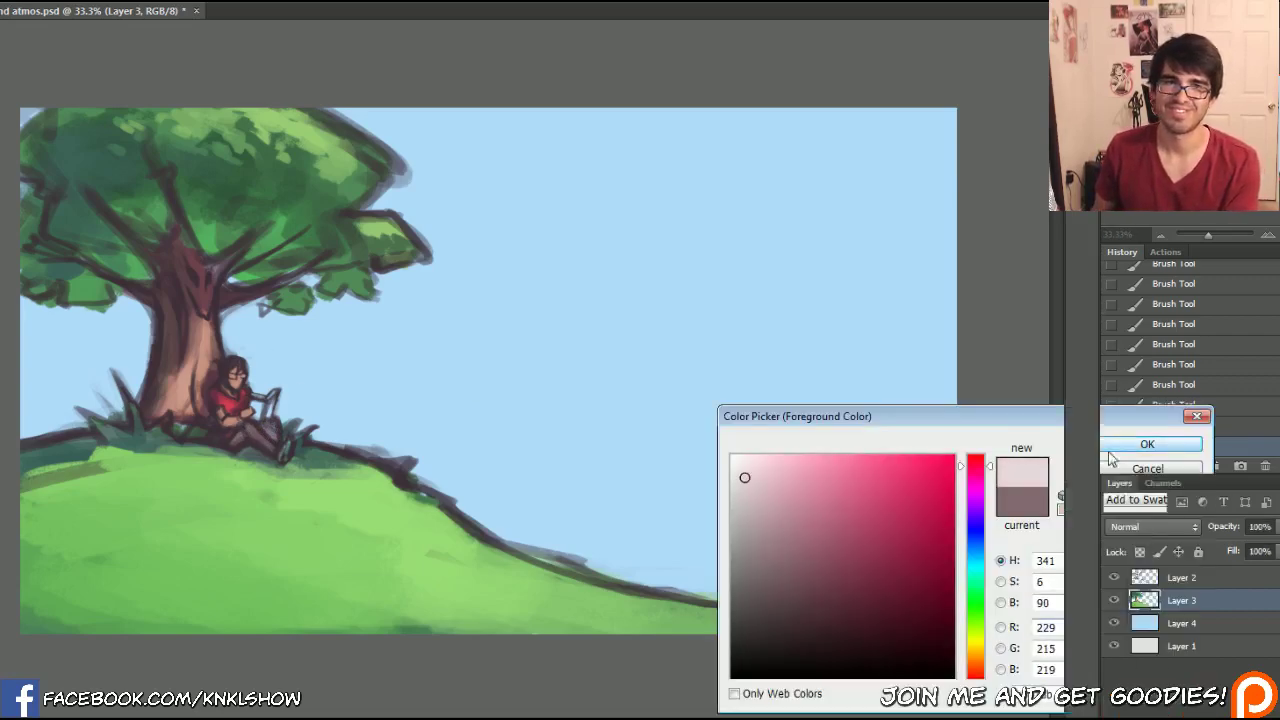
pyautogui.click(1145, 444)
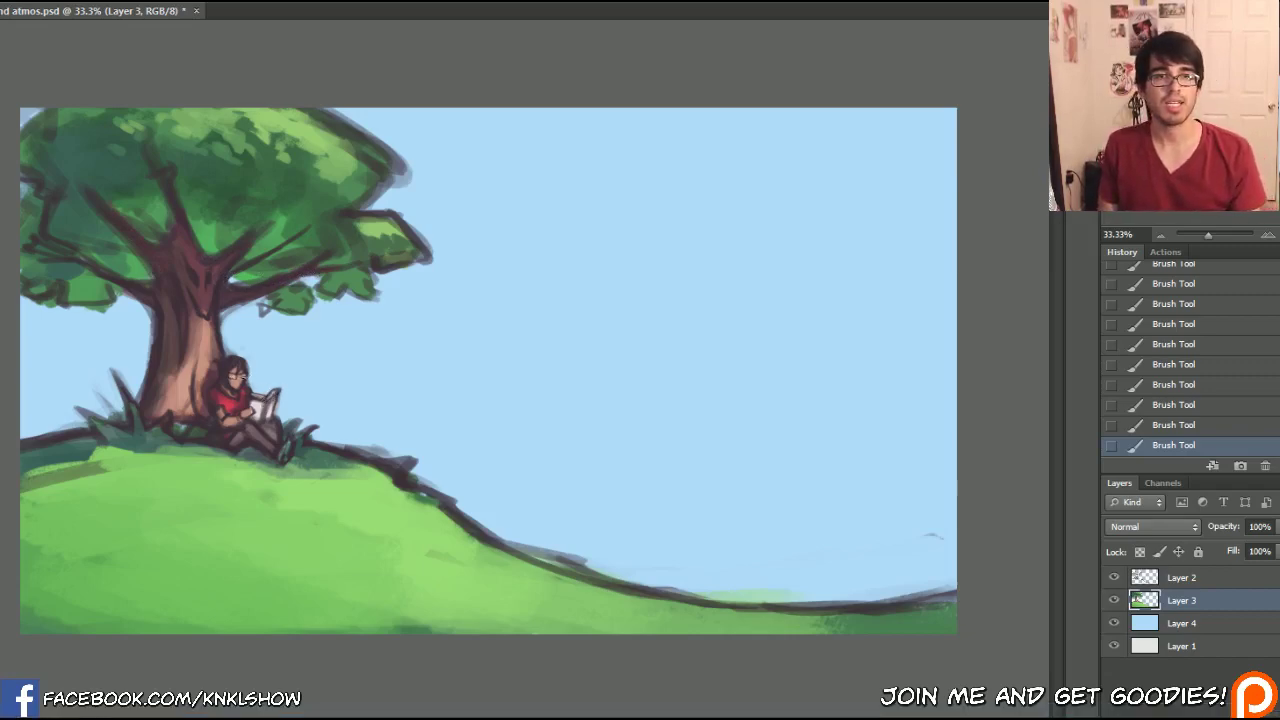
# - Choose a lighter skin tone and paint highlights on the figure's face and arms
pyautogui.click(2, 475)
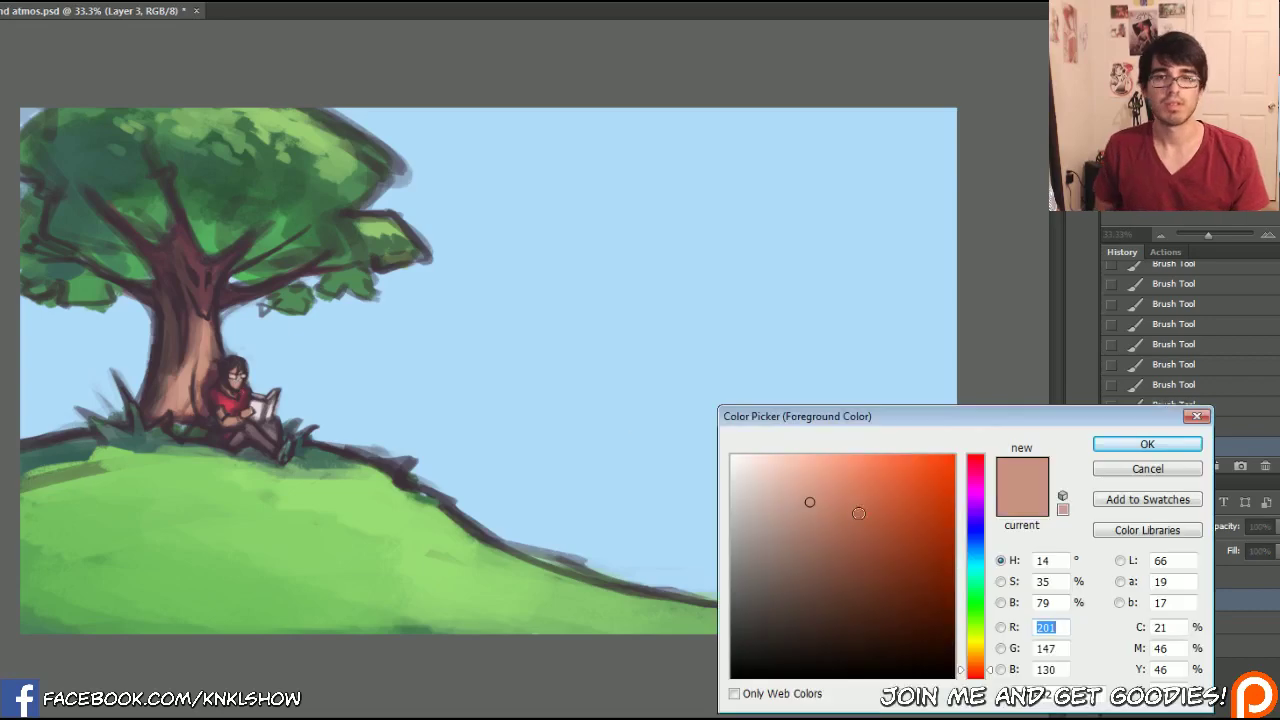
pyautogui.moveTo(810, 482); pyautogui.dragTo(797, 466)
pyautogui.click(1112, 443)
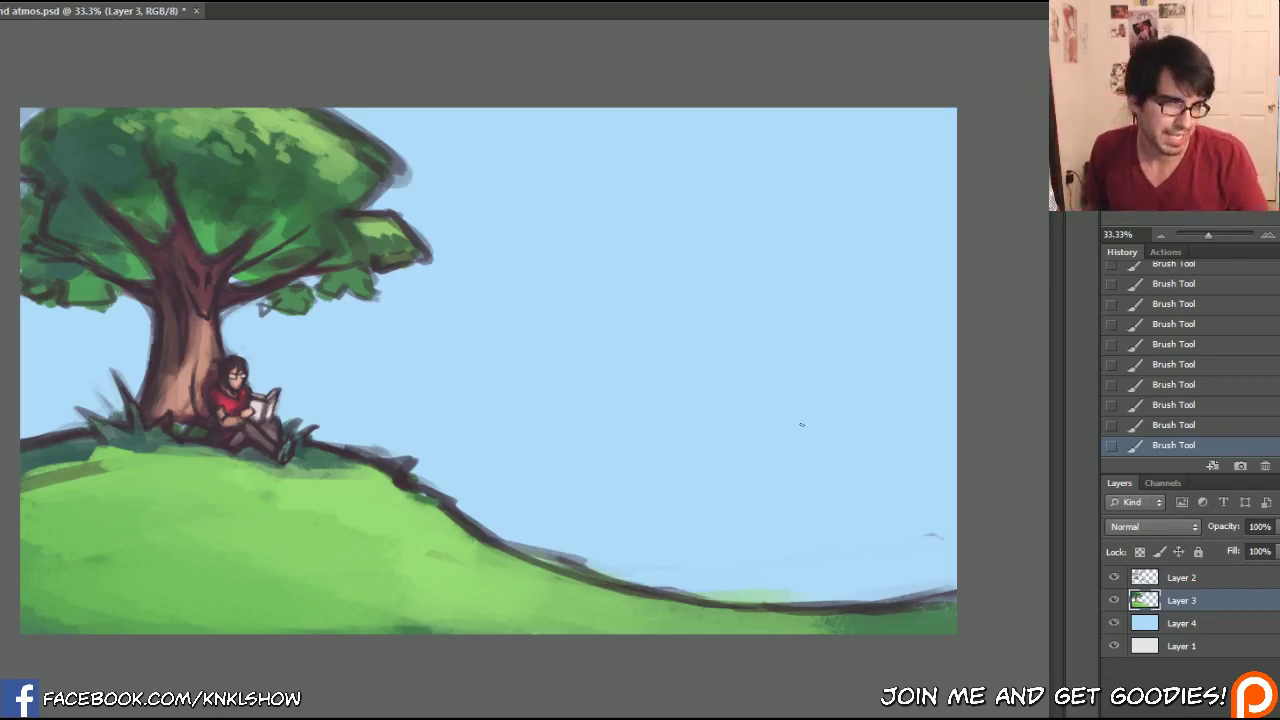
# - Check what Layer 3 contains by toggling its visibility off and on, keeping that layer active
pyautogui.click(1204, 625)
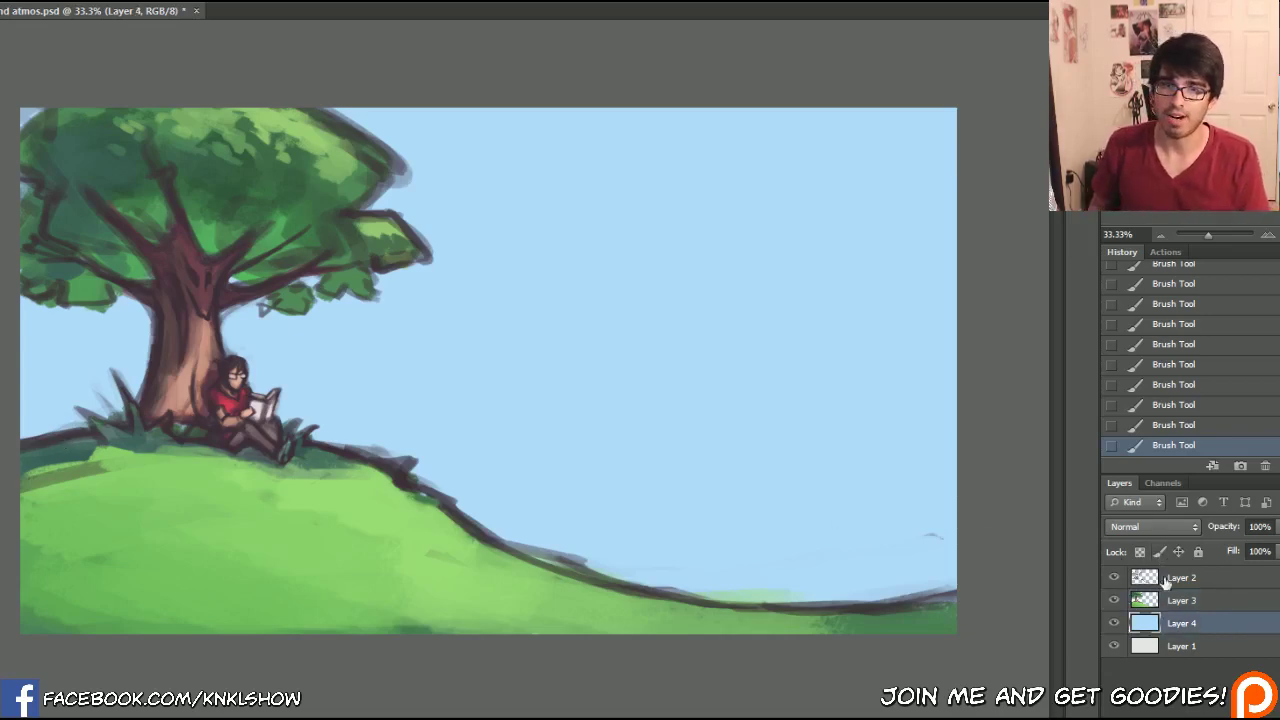
pyautogui.click(1180, 602)
pyautogui.click(1114, 600)
pyautogui.click(1114, 600)
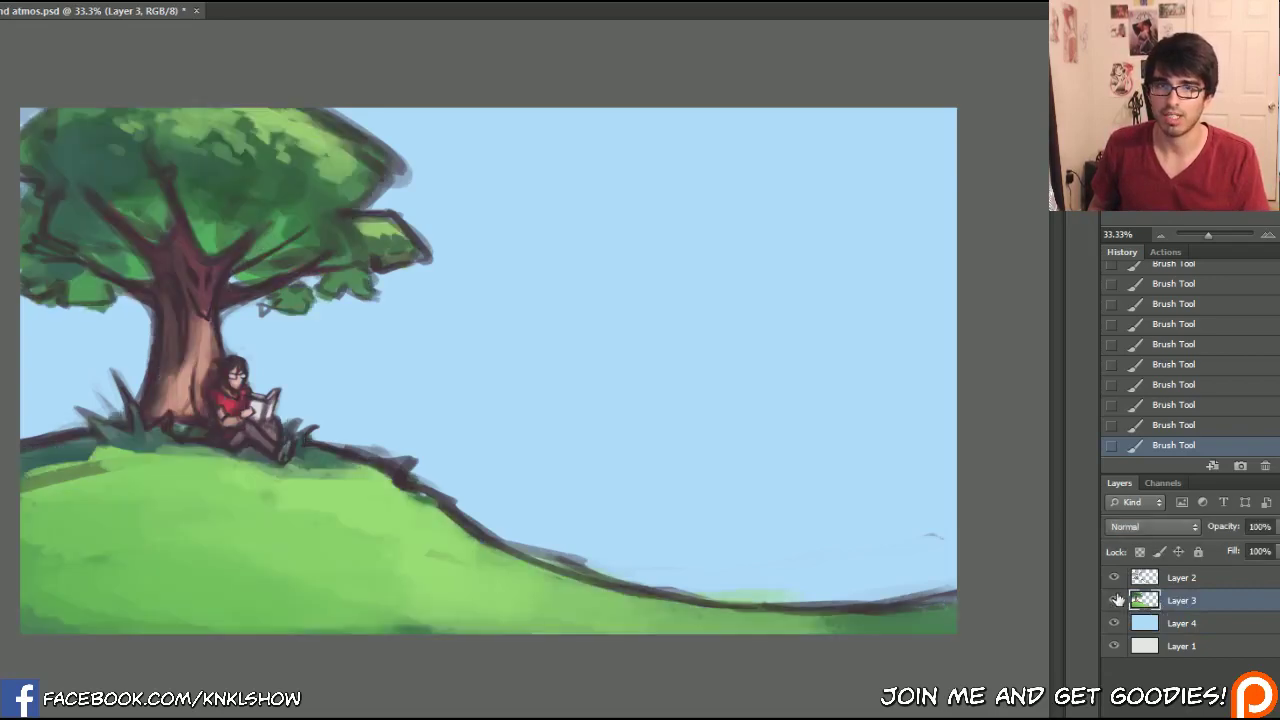
# - Check what Layer 2 contains by toggling its visibility, make it active and lock its transparent pixels
pyautogui.click(1114, 577)
pyautogui.click(1114, 577)
pyautogui.click(1182, 578)
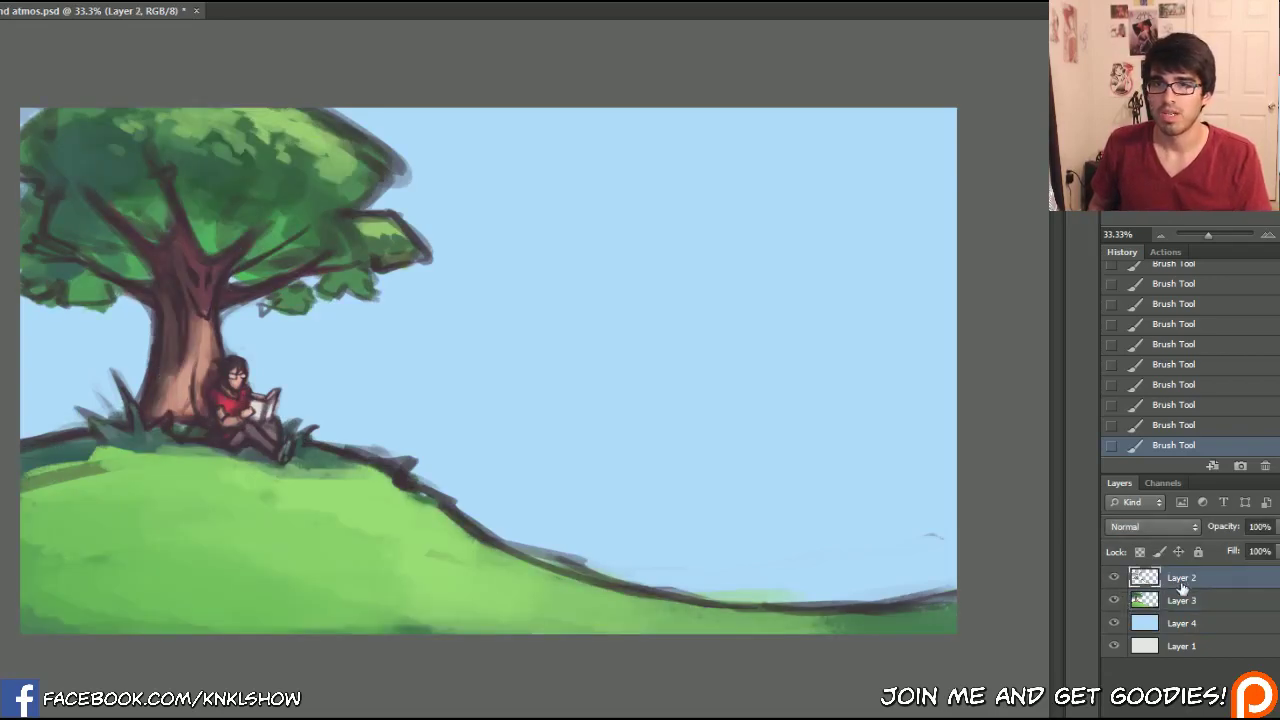
pyautogui.click(1139, 552)
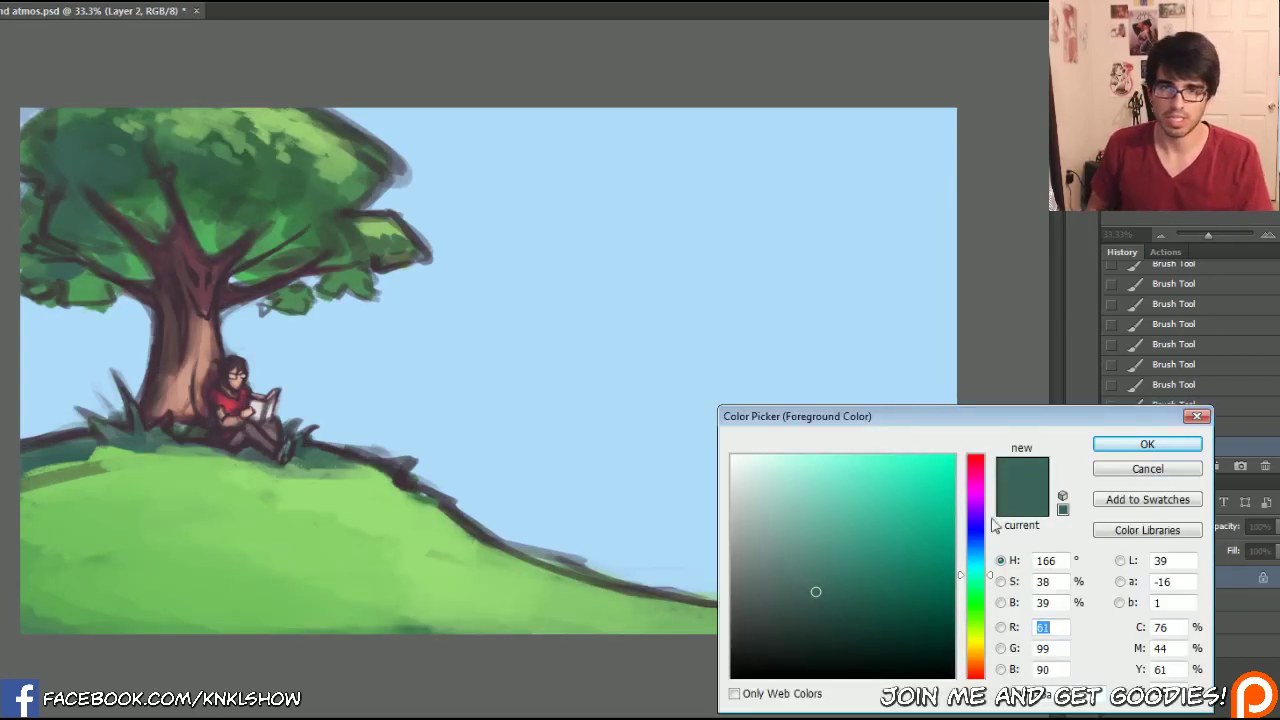
# - Choose a dark maroon and fill the Layer 2 line art with it
pyautogui.click(982, 465)
pyautogui.click(899, 541)
pyautogui.moveTo(899, 541)
pyautogui.mouseDown()
pyautogui.moveTo(900, 595)
pyautogui.moveTo(883, 619)
pyautogui.mouseUp()
pyautogui.click(1147, 445)
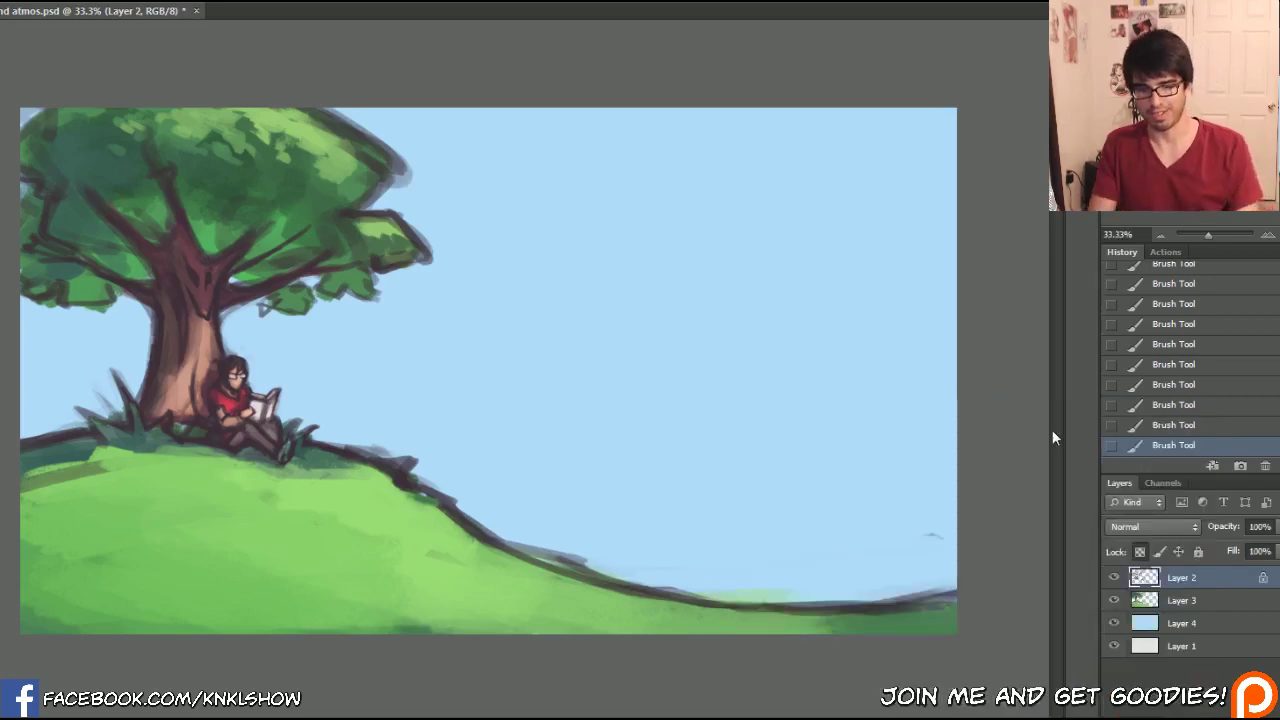
pyautogui.hotkey('shift', 'F5')
pyautogui.press('Return')
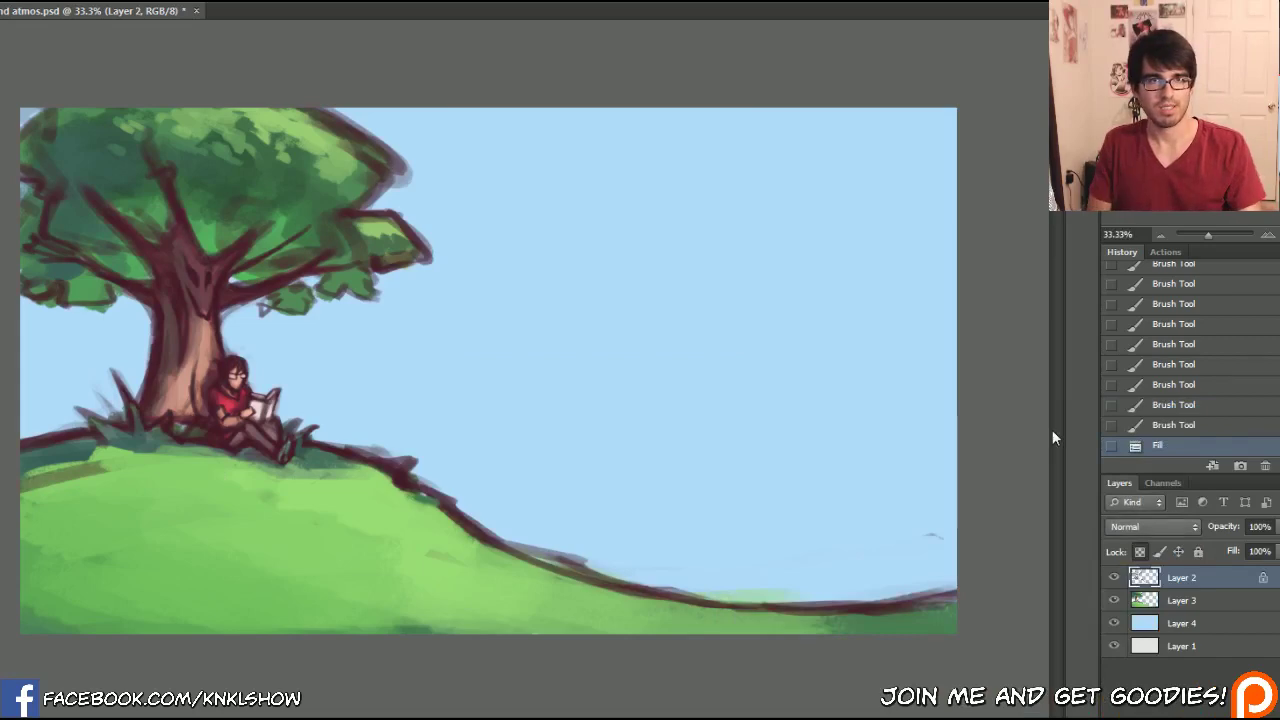
# - Try filling the line art with a lighter maroon (R 98, G 53, B 66), and undo both line art fills
pyautogui.click(2, 460)
pyautogui.click(831, 591)
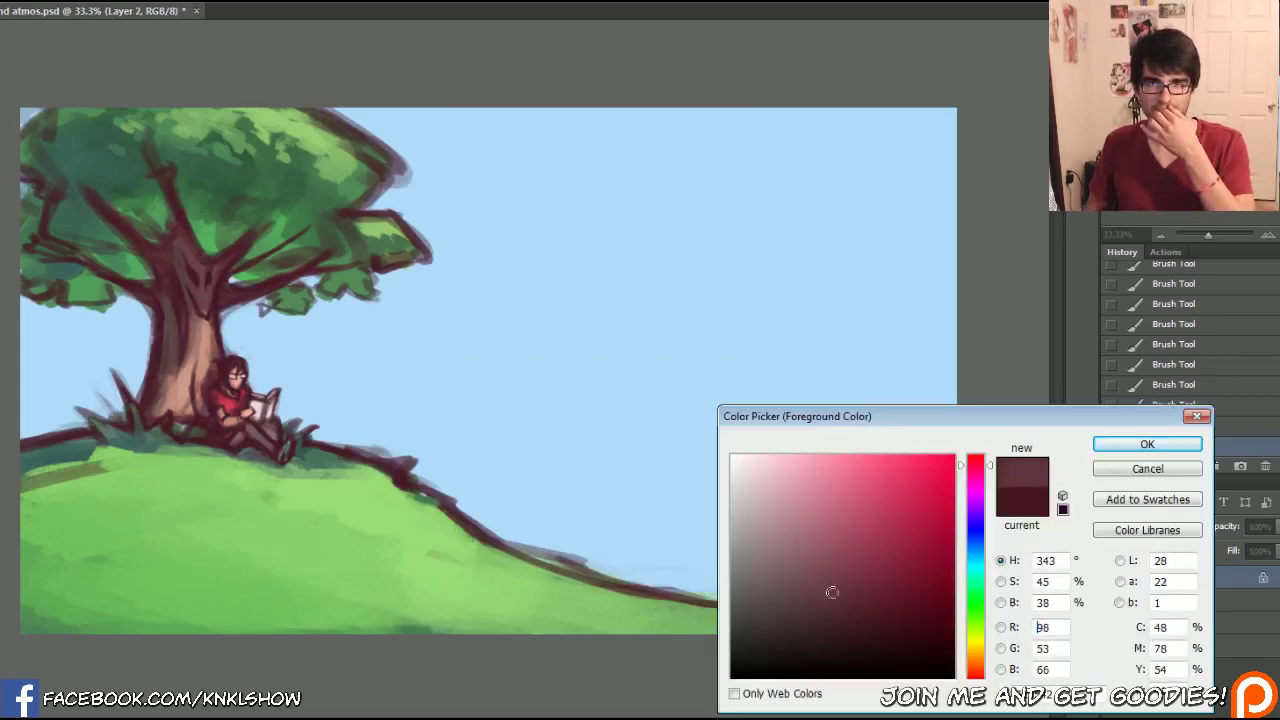
pyautogui.click(1147, 444)
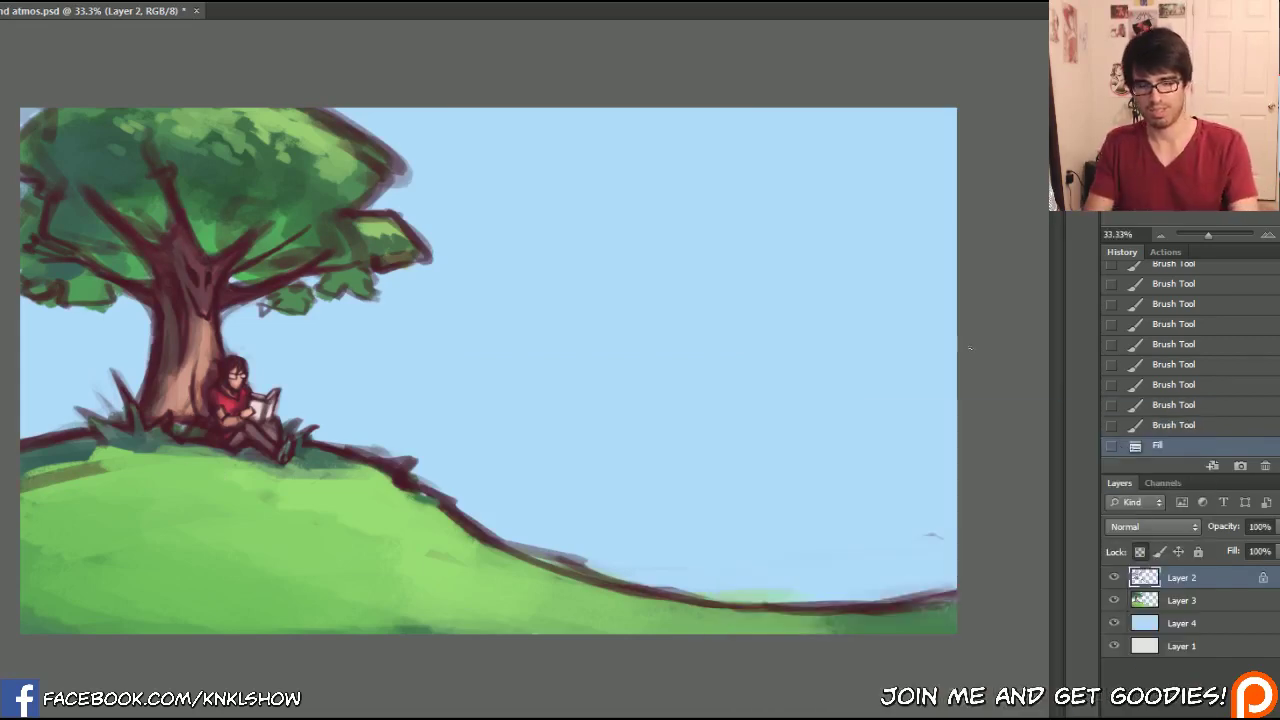
pyautogui.hotkey('shift', 'F5')
pyautogui.press('Return')
pyautogui.click(1176, 425)
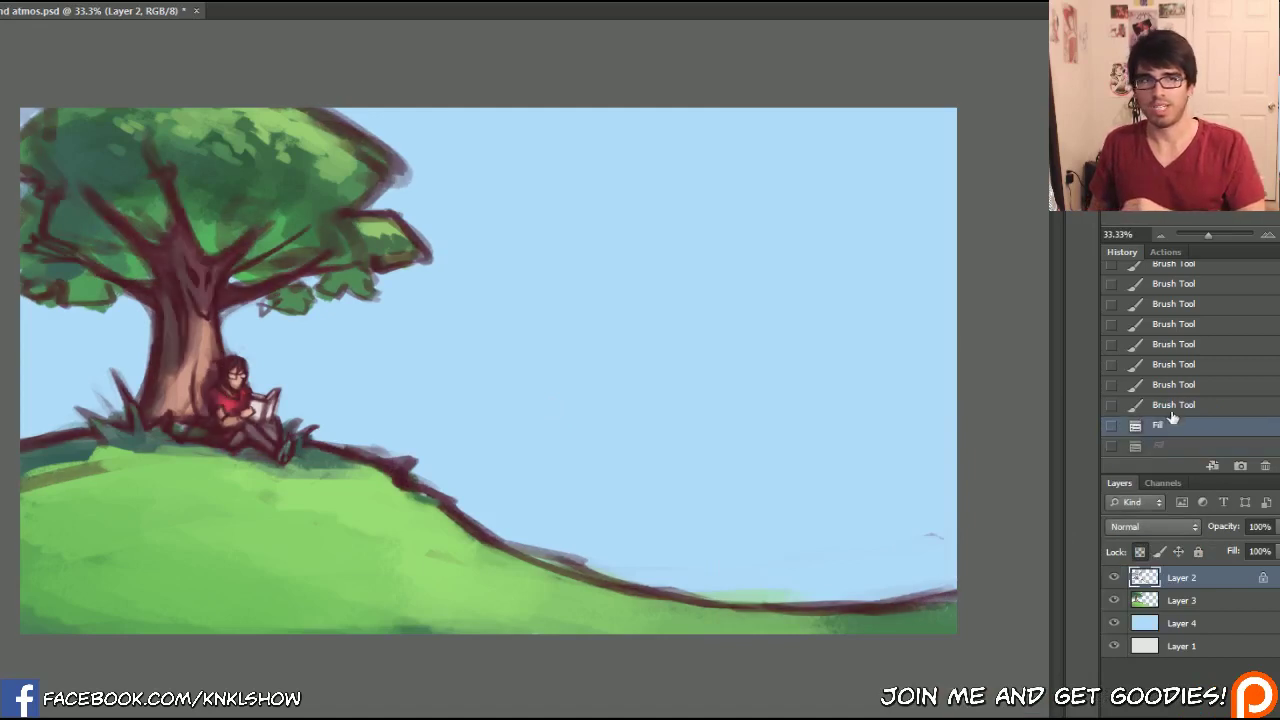
pyautogui.click(1176, 404)
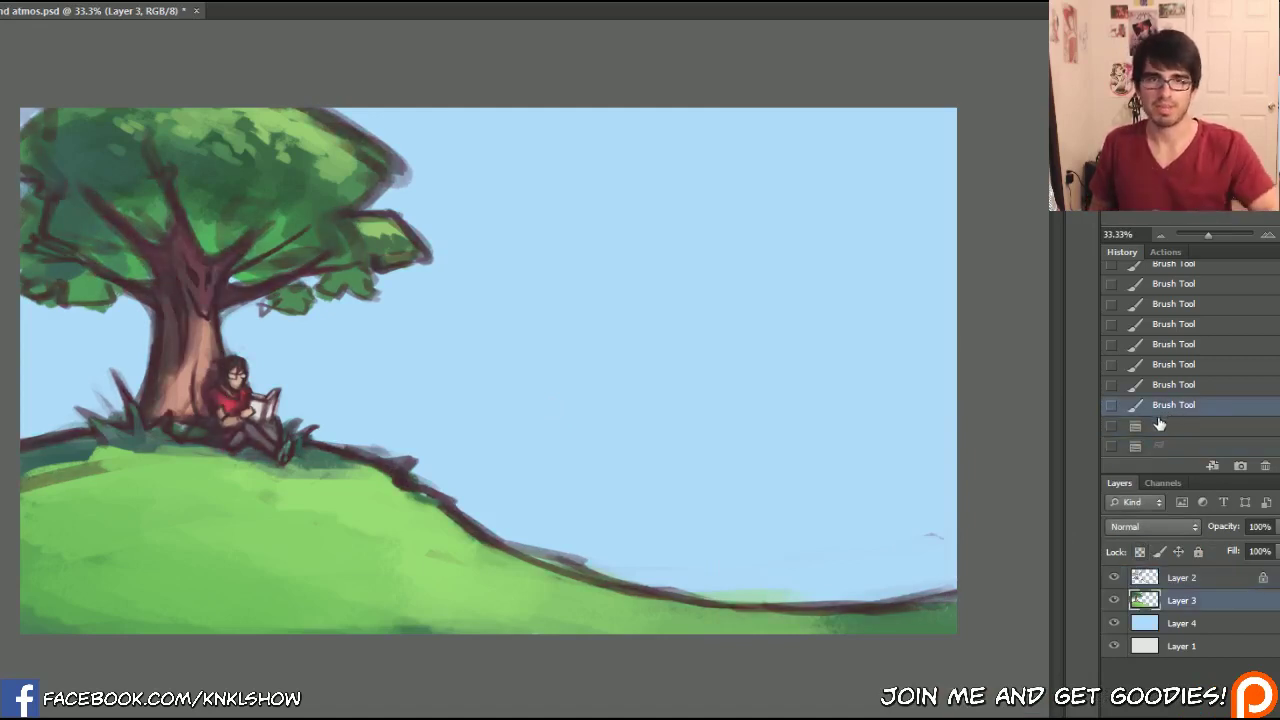
# - Create a new layer directly above Layer 4 and block in a distant hill behind the foreground slope in greyish teal
pyautogui.click(1192, 624)
pyautogui.hotkey('ctrl', 'shift', 'n')
pyautogui.press('Return')
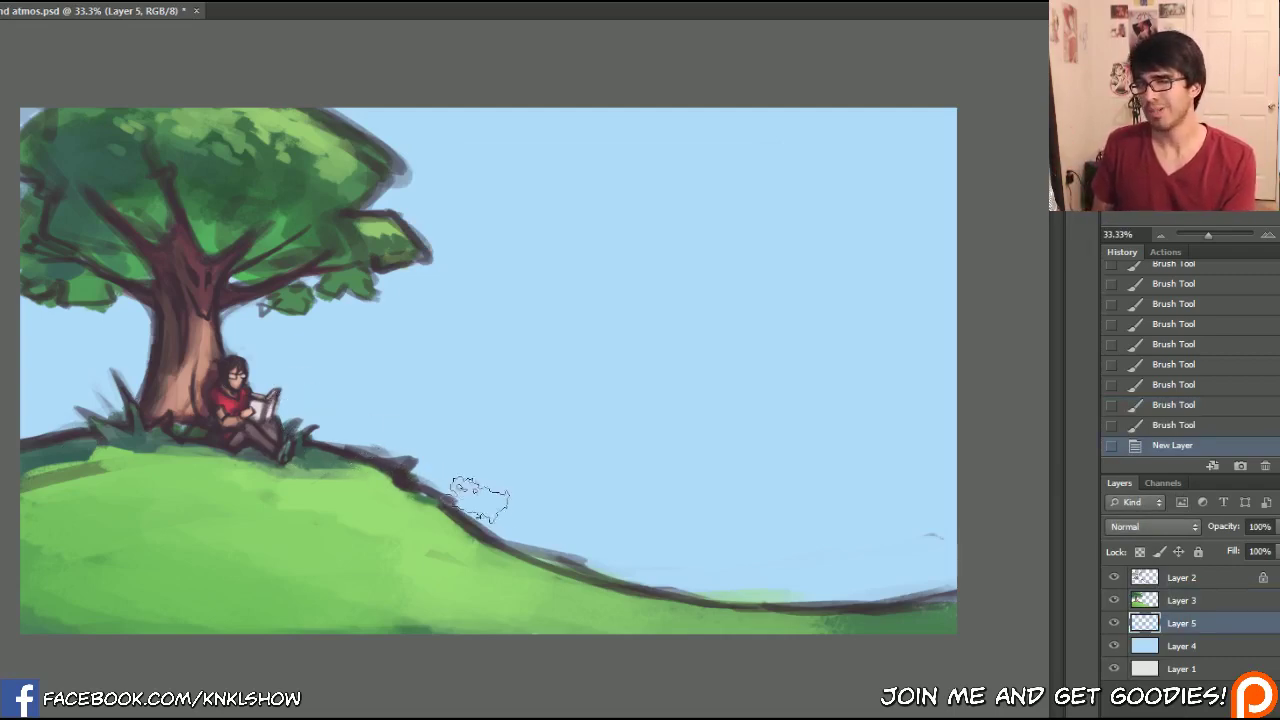
pyautogui.moveTo(458, 512)
pyautogui.mouseDown()
pyautogui.moveTo(872, 443)
pyautogui.moveTo(968, 460)
pyautogui.mouseUp()
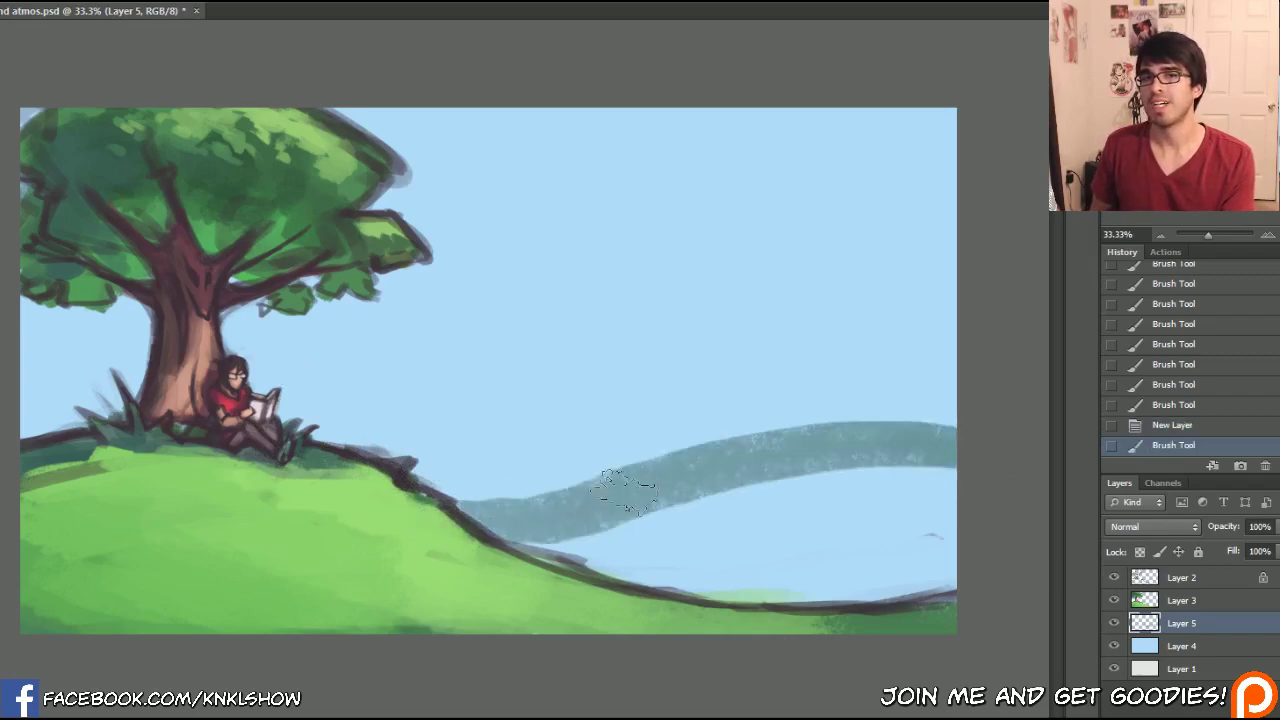
pyautogui.moveTo(568, 535)
pyautogui.mouseDown()
pyautogui.moveTo(840, 493)
pyautogui.moveTo(737, 502)
pyautogui.mouseUp()
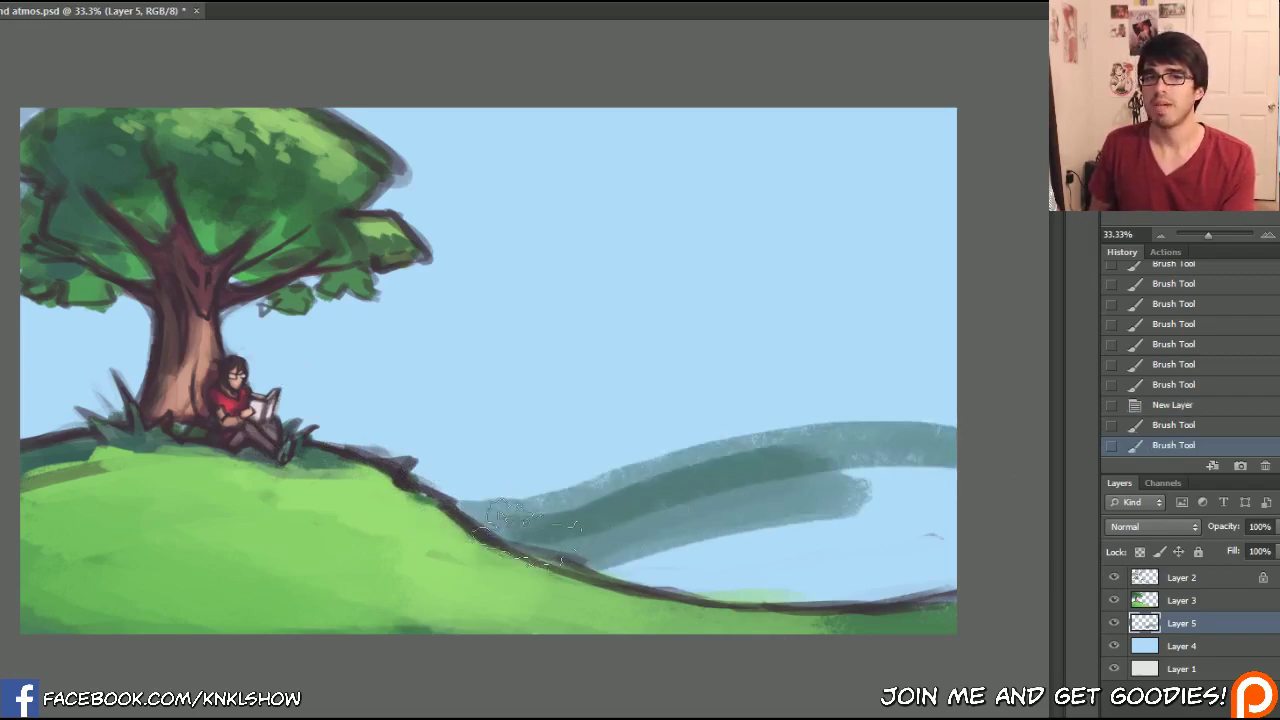
pyautogui.moveTo(505, 518)
pyautogui.mouseDown()
pyautogui.moveTo(730, 484)
pyautogui.moveTo(933, 494)
pyautogui.moveTo(905, 484)
pyautogui.moveTo(623, 531)
pyautogui.moveTo(810, 549)
pyautogui.moveTo(660, 571)
pyautogui.moveTo(810, 564)
pyautogui.moveTo(825, 584)
pyautogui.moveTo(860, 554)
pyautogui.moveTo(938, 575)
pyautogui.mouseUp()
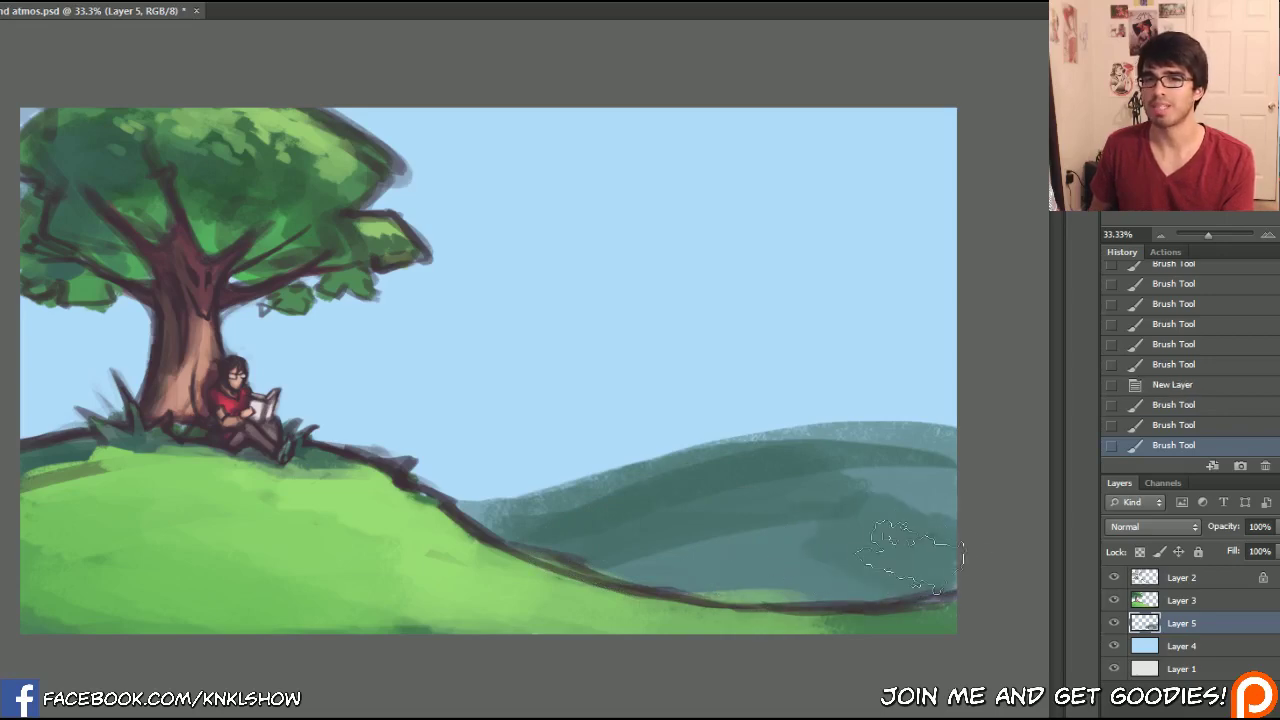
# - Build the distant hill up to a solid dark teal and paint green highlights on its crest
pyautogui.moveTo(700, 545)
pyautogui.mouseDown()
pyautogui.moveTo(790, 558)
pyautogui.moveTo(638, 569)
pyautogui.moveTo(845, 578)
pyautogui.moveTo(704, 578)
pyautogui.moveTo(849, 548)
pyautogui.moveTo(594, 541)
pyautogui.moveTo(926, 522)
pyautogui.moveTo(743, 511)
pyautogui.moveTo(615, 521)
pyautogui.moveTo(934, 470)
pyautogui.moveTo(636, 504)
pyautogui.moveTo(612, 521)
pyautogui.moveTo(882, 501)
pyautogui.moveTo(874, 493)
pyautogui.moveTo(890, 507)
pyautogui.moveTo(885, 469)
pyautogui.moveTo(861, 466)
pyautogui.moveTo(594, 521)
pyautogui.moveTo(420, 537)
pyautogui.moveTo(692, 550)
pyautogui.moveTo(723, 563)
pyautogui.moveTo(770, 520)
pyautogui.mouseUp()
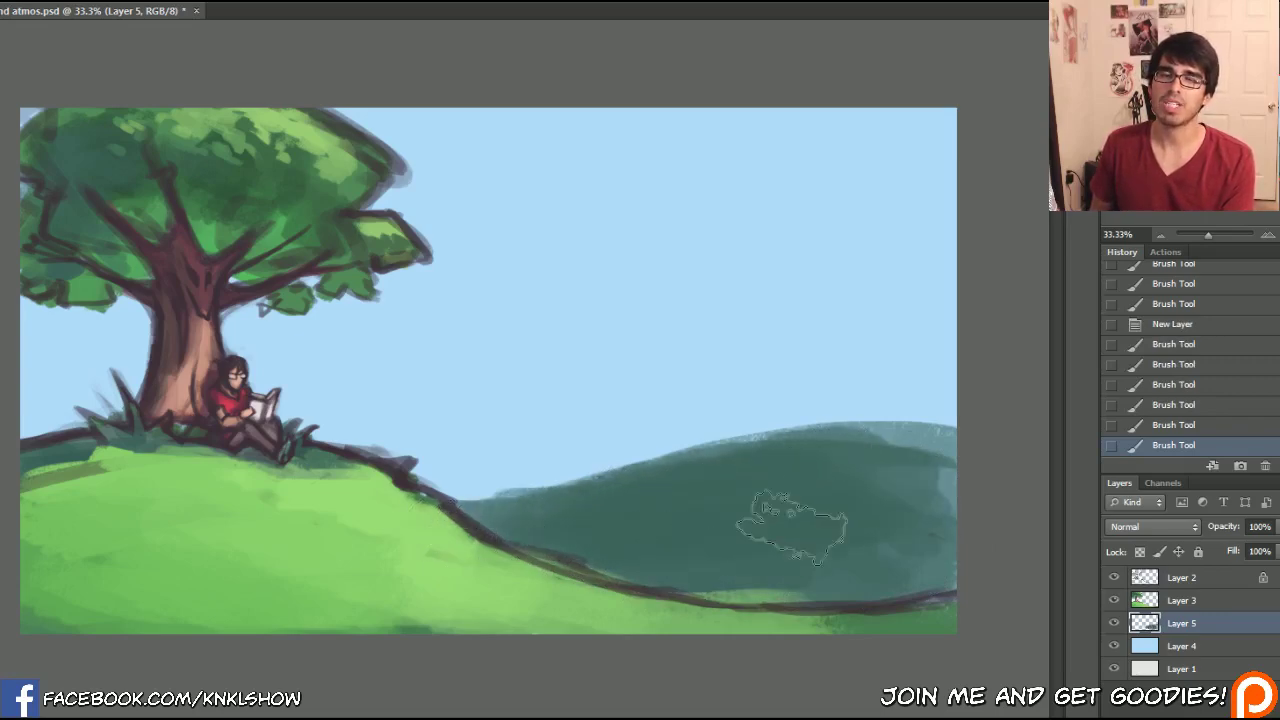
pyautogui.moveTo(741, 466); pyautogui.dragTo(775, 450)
pyautogui.moveTo(800, 445)
pyautogui.mouseDown()
pyautogui.moveTo(910, 458)
pyautogui.moveTo(865, 454)
pyautogui.moveTo(871, 491)
pyautogui.mouseUp()
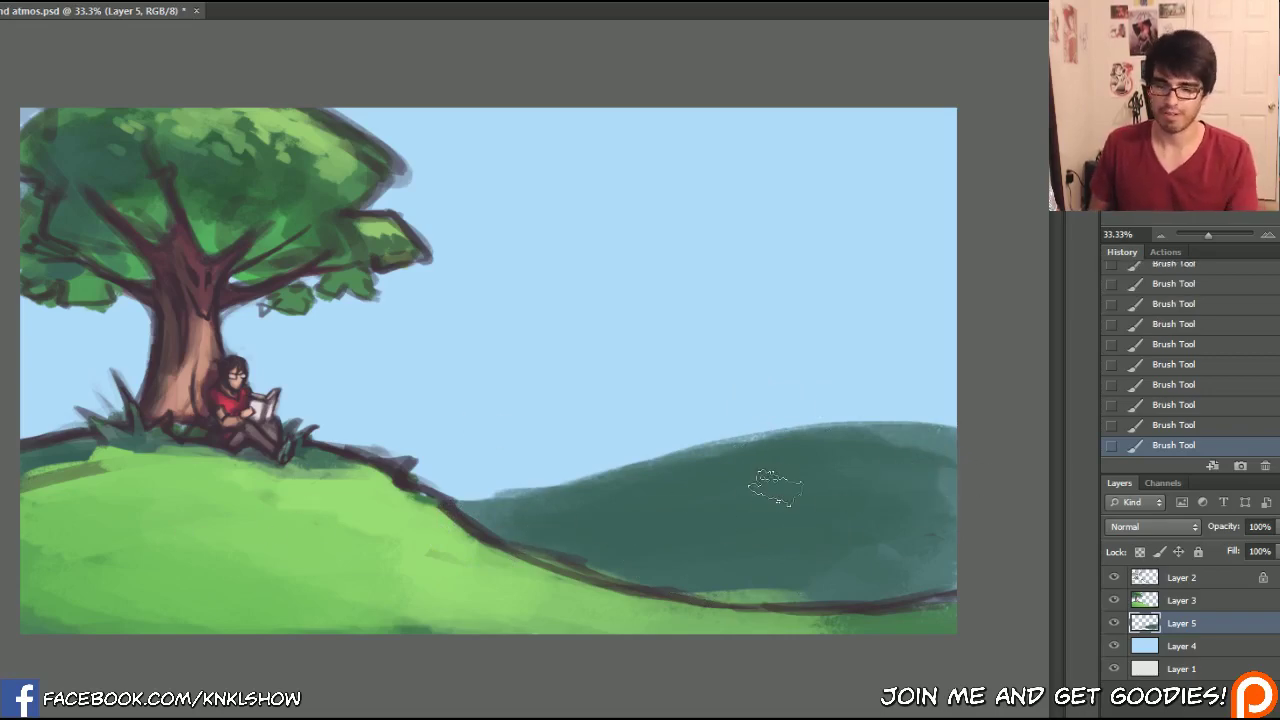
pyautogui.moveTo(910, 485)
pyautogui.mouseDown()
pyautogui.moveTo(830, 450)
pyautogui.moveTo(940, 455)
pyautogui.moveTo(830, 440)
pyautogui.moveTo(843, 470)
pyautogui.moveTo(800, 462)
pyautogui.moveTo(960, 455)
pyautogui.mouseUp()
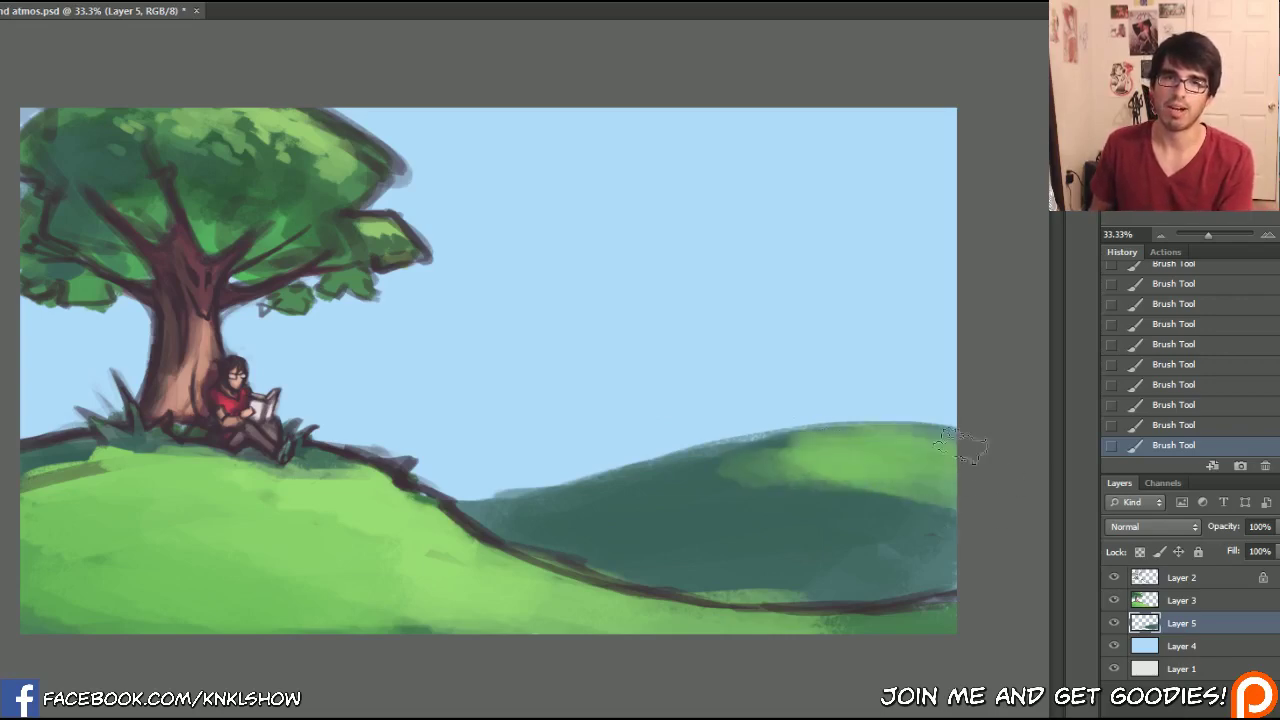
pyautogui.moveTo(832, 477)
pyautogui.mouseDown()
pyautogui.moveTo(960, 499)
pyautogui.moveTo(745, 467)
pyautogui.moveTo(866, 461)
pyautogui.moveTo(805, 464)
pyautogui.moveTo(912, 485)
pyautogui.moveTo(798, 498)
pyautogui.moveTo(835, 514)
pyautogui.moveTo(790, 489)
pyautogui.moveTo(825, 500)
pyautogui.moveTo(802, 490)
pyautogui.moveTo(927, 490)
pyautogui.moveTo(952, 513)
pyautogui.mouseUp()
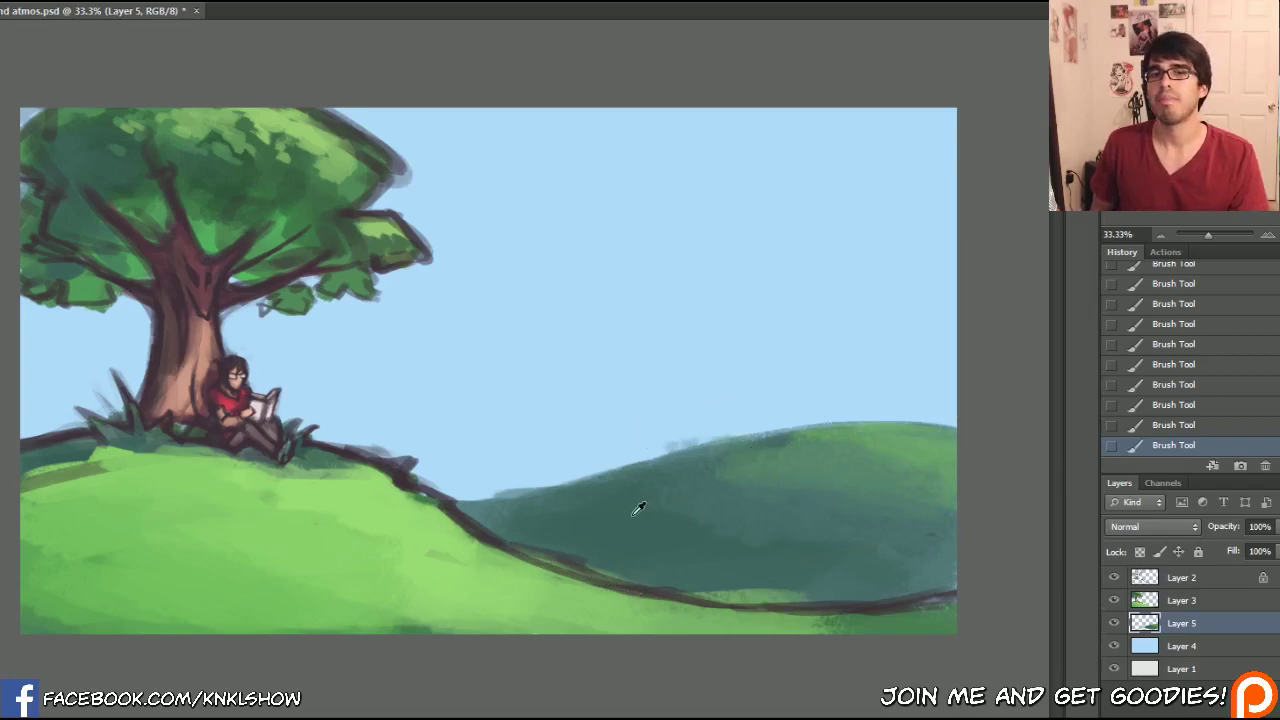
# - Create another new layer directly above Layer 4 and paint a farther hill in pale greyish blue on it
pyautogui.click(1155, 648)
pyautogui.hotkey('ctrl', 'shift', 'n')
pyautogui.press('Return')
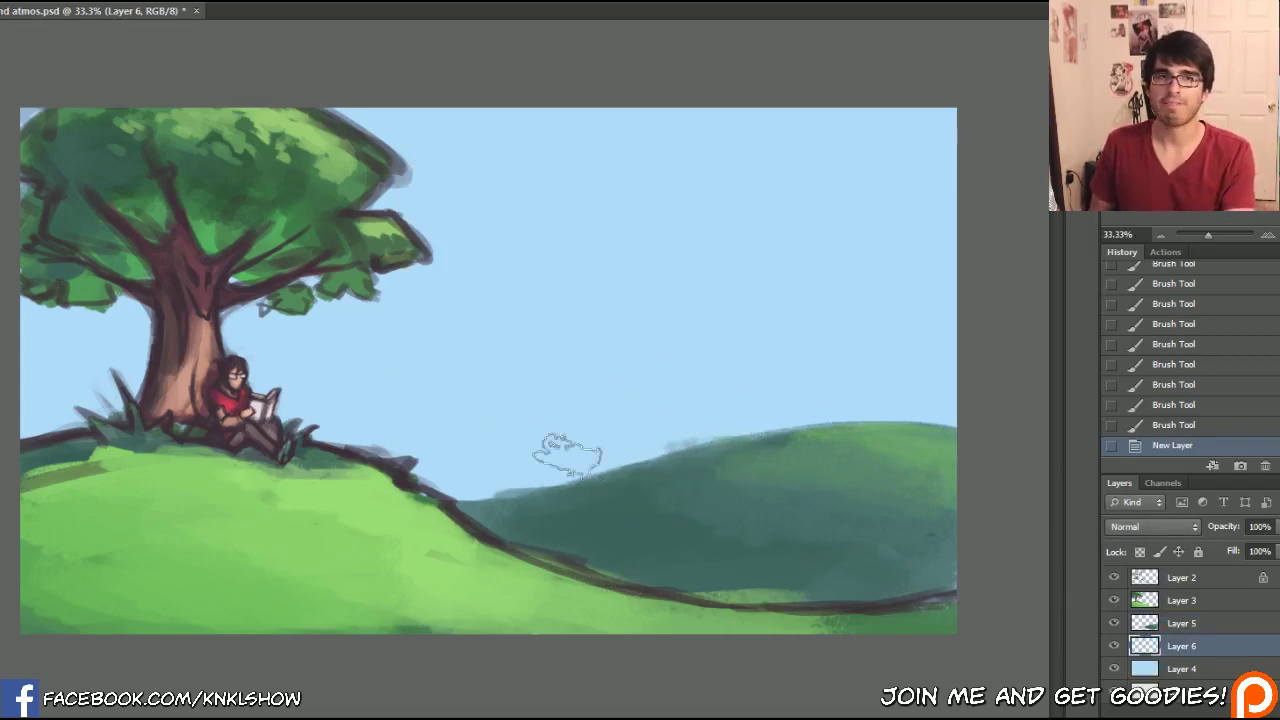
pyautogui.moveTo(586, 449)
pyautogui.mouseDown()
pyautogui.moveTo(448, 452)
pyautogui.moveTo(560, 505)
pyautogui.mouseUp()
pyautogui.moveTo(420, 483); pyautogui.dragTo(663, 518)
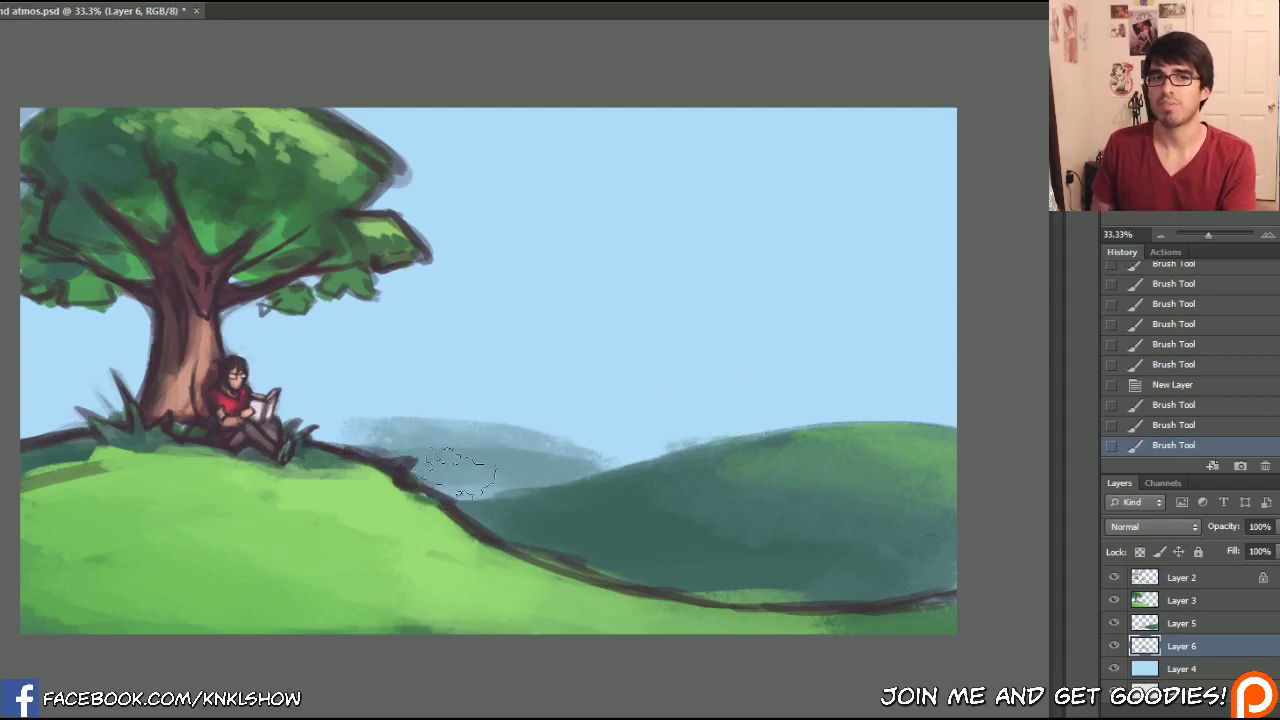
pyautogui.moveTo(341, 453); pyautogui.dragTo(608, 503)
pyautogui.moveTo(500, 445); pyautogui.dragTo(655, 478)
pyautogui.moveTo(570, 450); pyautogui.dragTo(625, 462)
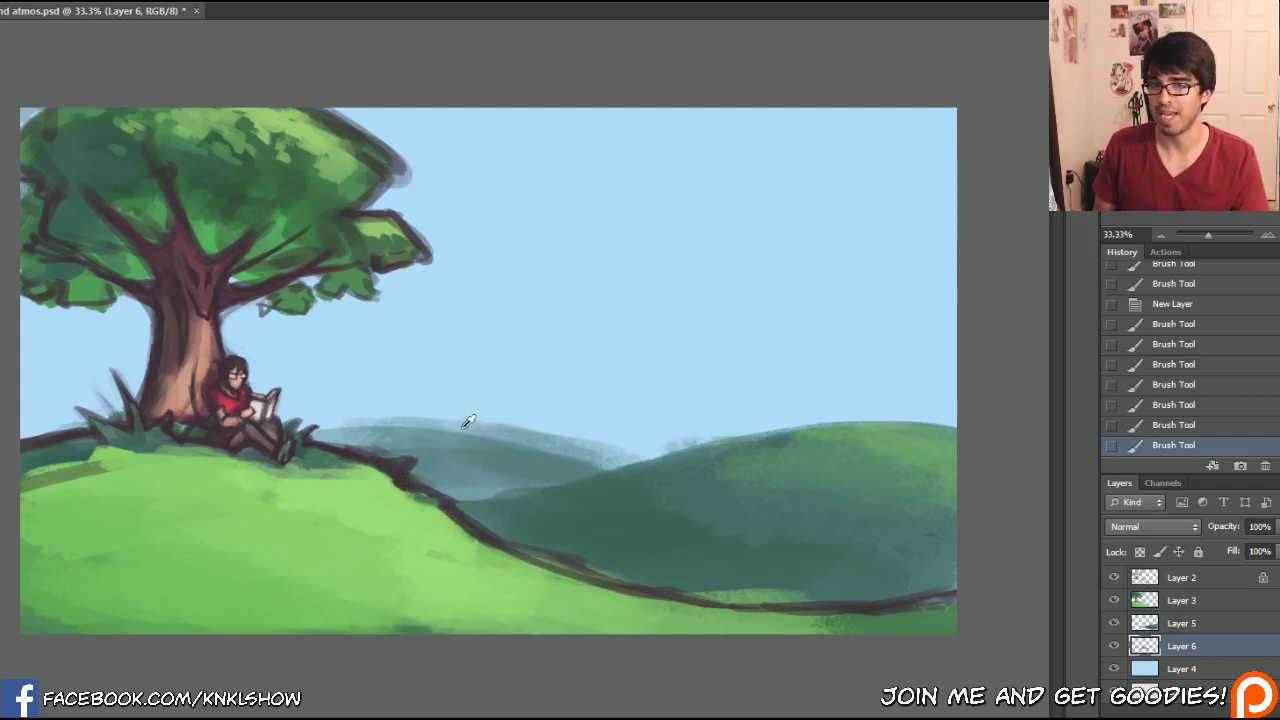
pyautogui.keyDown('alt'); pyautogui.click(462, 427); pyautogui.keyUp('alt')
pyautogui.moveTo(437, 460)
pyautogui.mouseDown()
pyautogui.moveTo(618, 477)
pyautogui.moveTo(336, 462)
pyautogui.moveTo(607, 469)
pyautogui.moveTo(534, 461)
pyautogui.moveTo(365, 447)
pyautogui.moveTo(659, 490)
pyautogui.moveTo(444, 454)
pyautogui.moveTo(610, 468)
pyautogui.mouseUp()
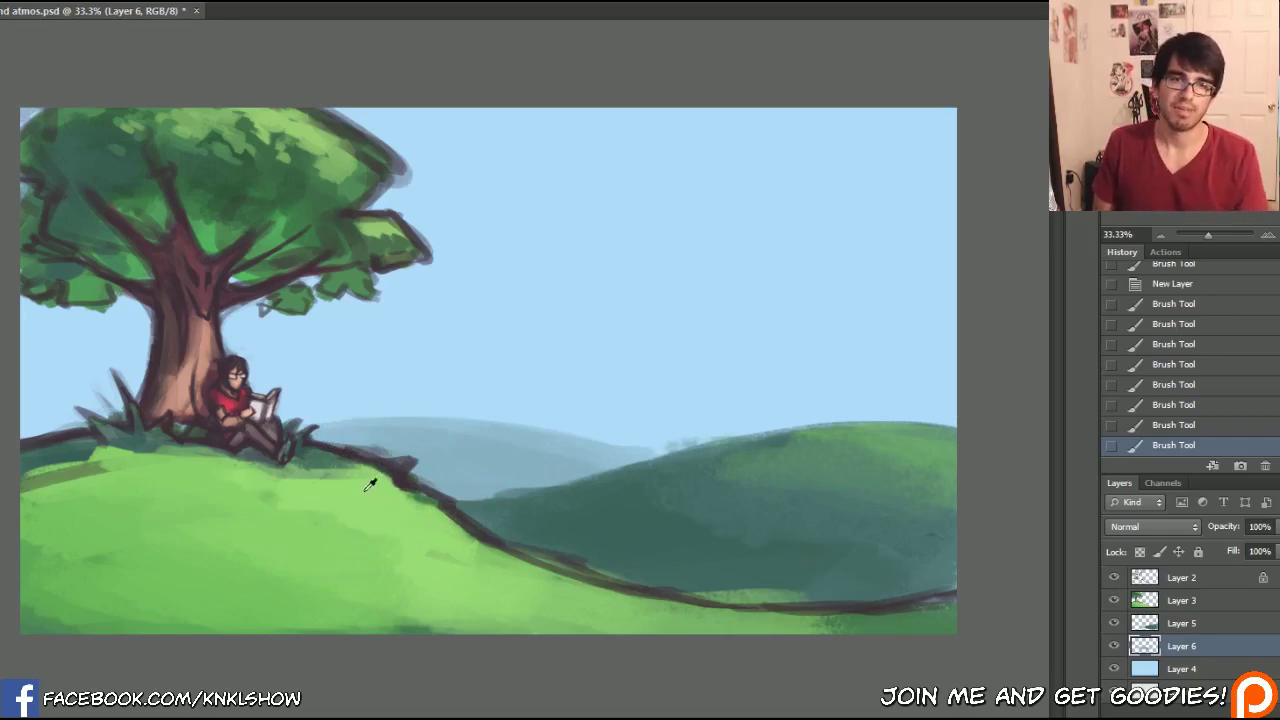
# - Paint light green highlights on the farthest hill and soften them with a paler, less saturated green
pyautogui.moveTo(500, 455)
pyautogui.mouseDown()
pyautogui.moveTo(552, 455)
pyautogui.moveTo(619, 462)
pyautogui.moveTo(537, 470)
pyautogui.moveTo(510, 450)
pyautogui.moveTo(514, 467)
pyautogui.moveTo(447, 435)
pyautogui.moveTo(610, 460)
pyautogui.moveTo(538, 442)
pyautogui.mouseUp()
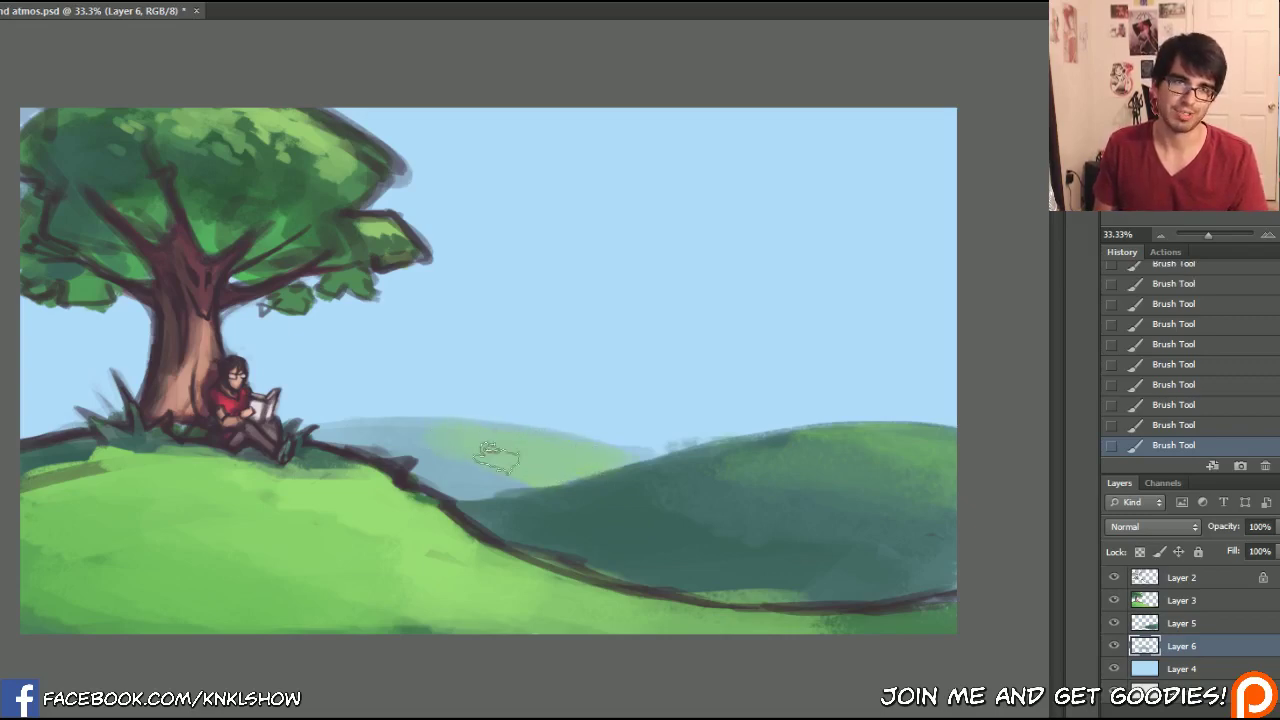
pyautogui.click(2, 500)
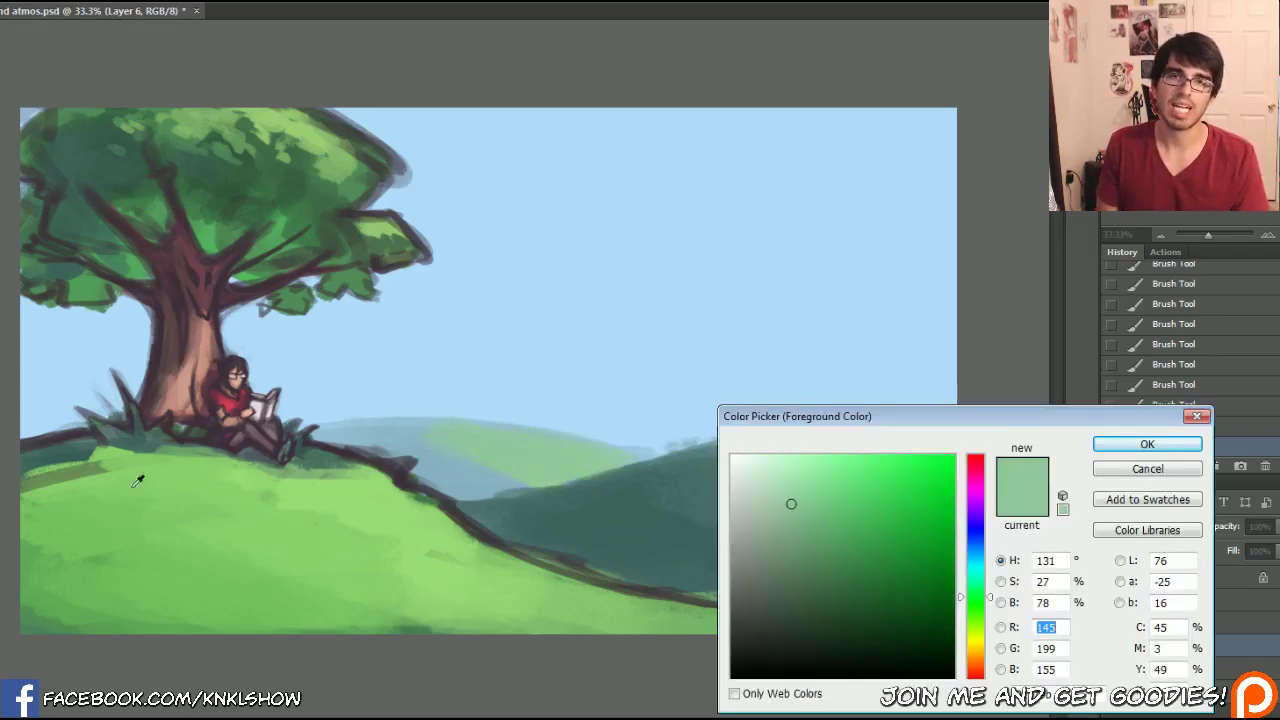
pyautogui.click(763, 486)
pyautogui.click(1146, 444)
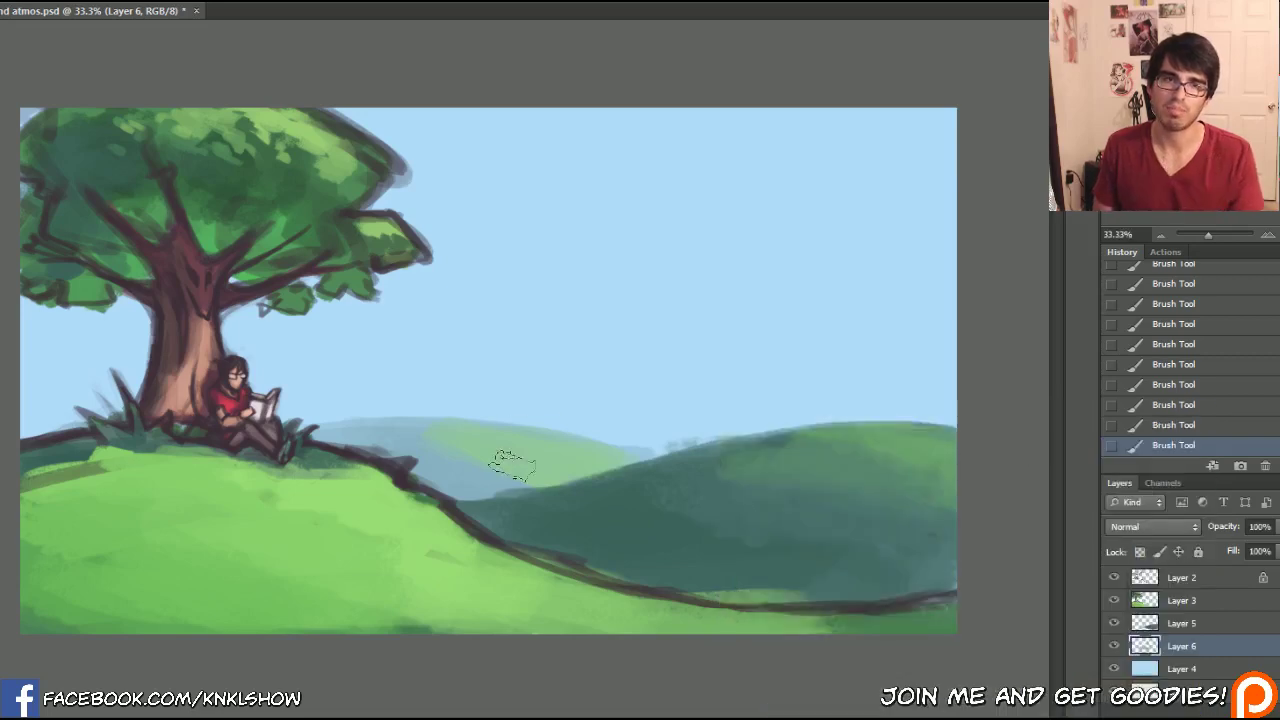
pyautogui.moveTo(514, 457); pyautogui.dragTo(588, 460)
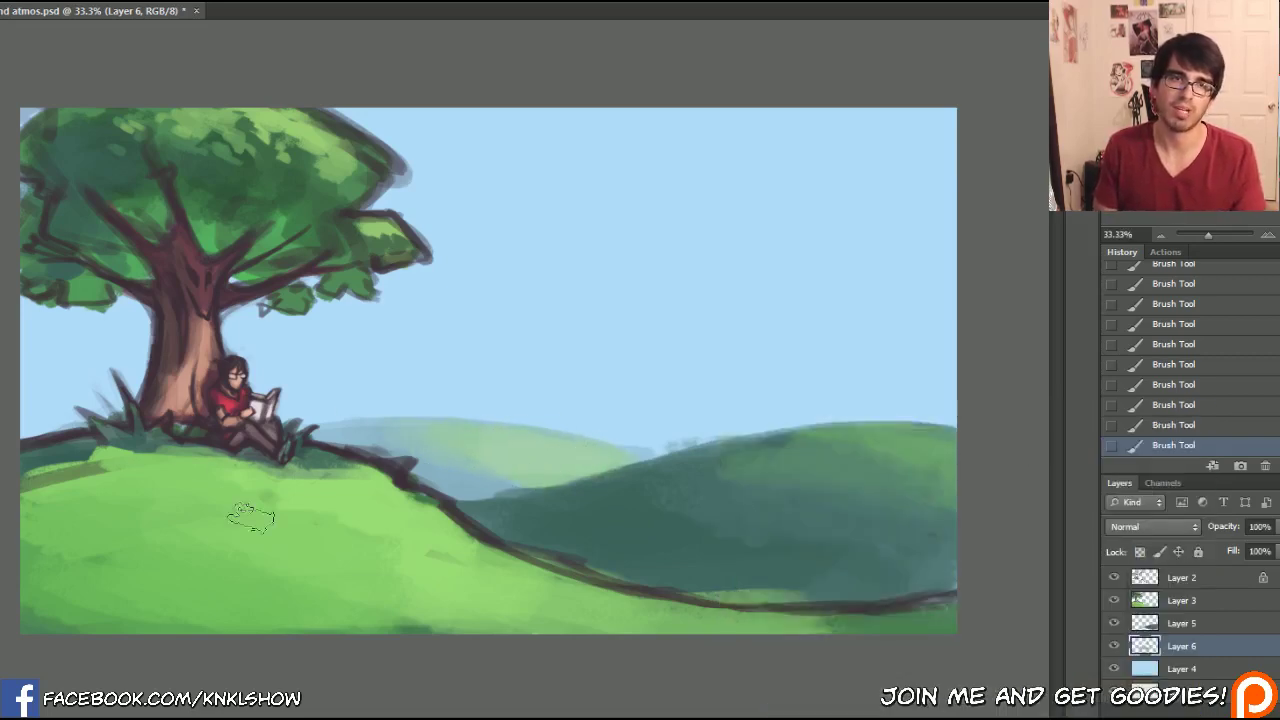
# - On Layer 5, paint a small tree trunk on the nearer distant hill in dark green and reddish brown
pyautogui.click(1188, 624)
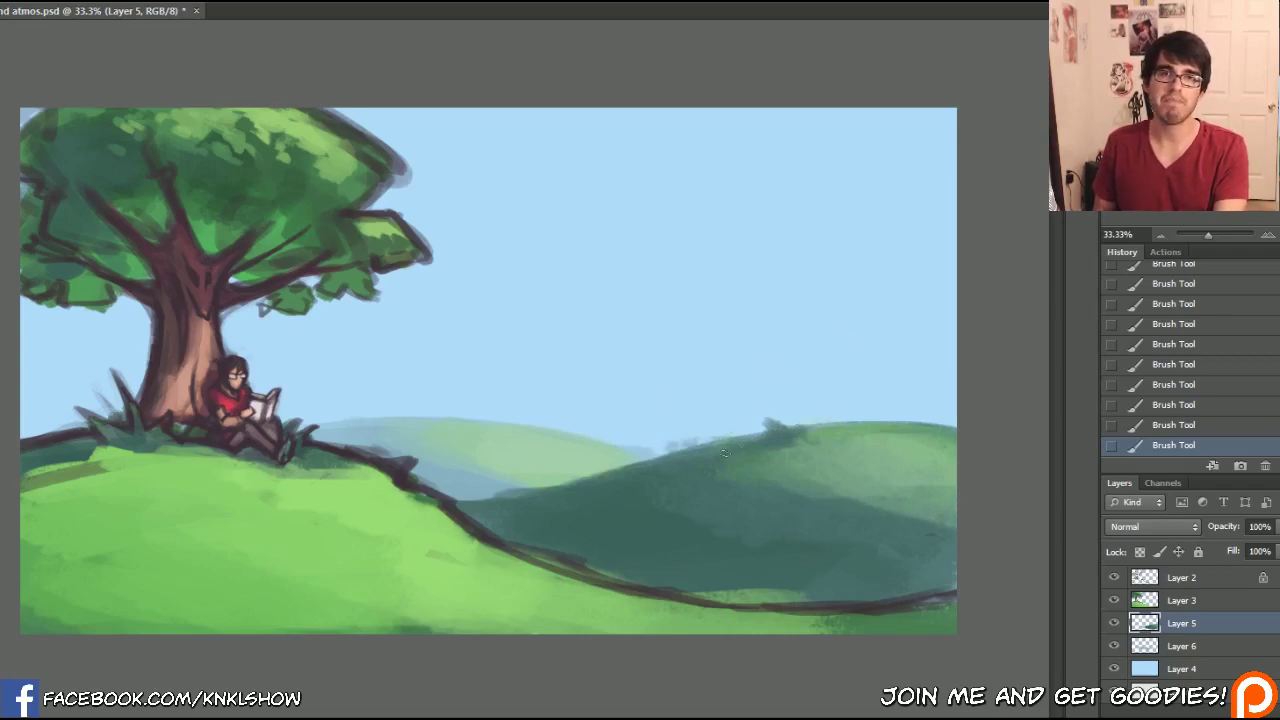
pyautogui.moveTo(752, 451)
pyautogui.mouseDown()
pyautogui.moveTo(796, 426)
pyautogui.moveTo(786, 382)
pyautogui.mouseUp()
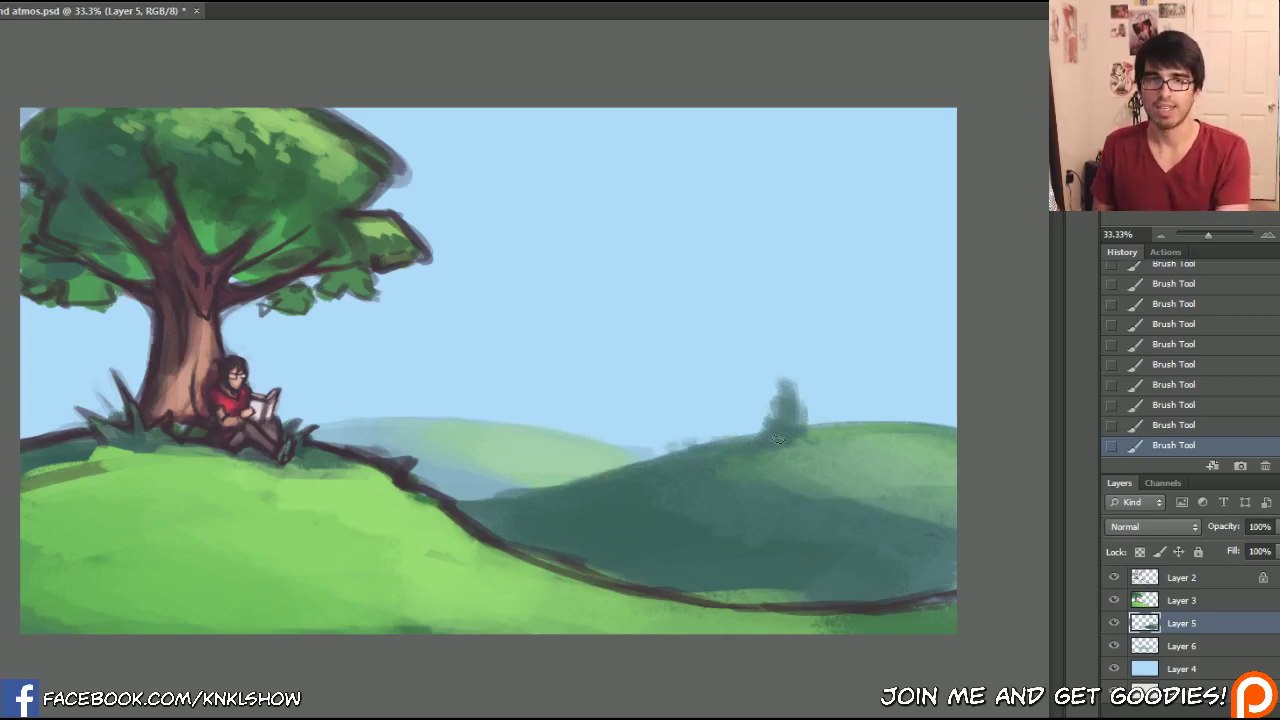
pyautogui.moveTo(777, 437)
pyautogui.mouseDown()
pyautogui.moveTo(793, 363)
pyautogui.moveTo(795, 425)
pyautogui.mouseUp()
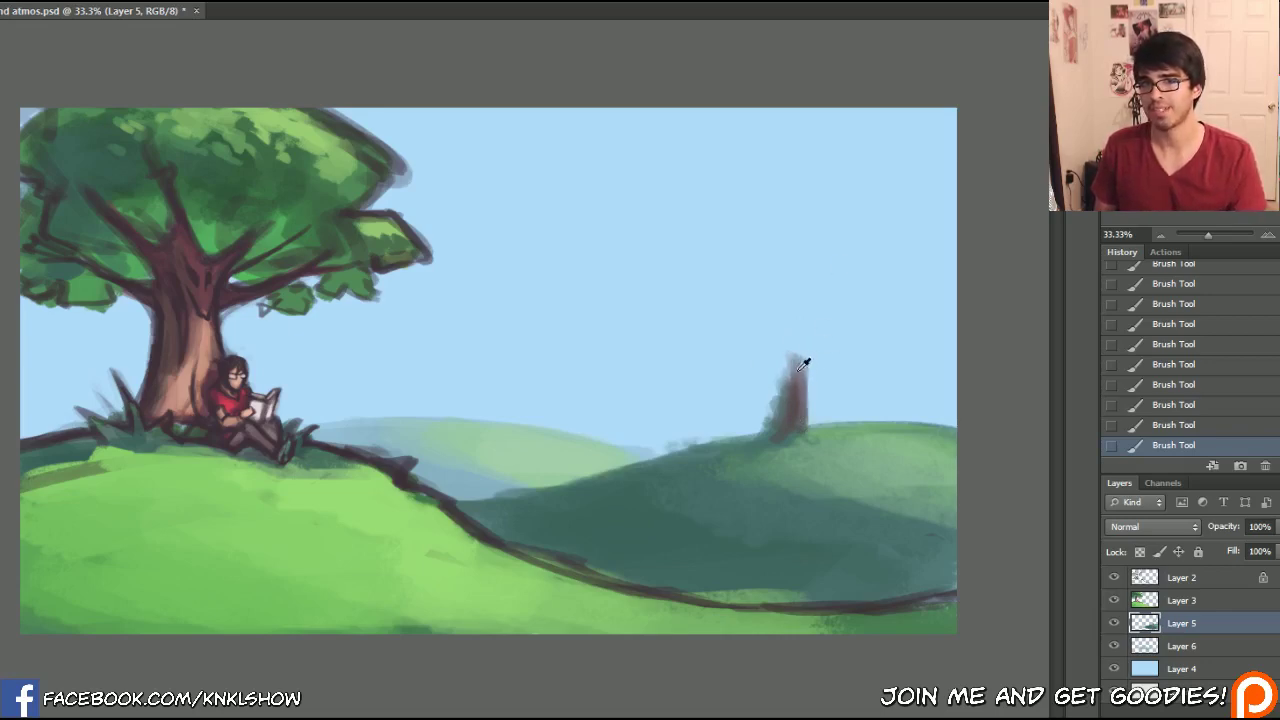
# - Paint greyish mauve over the small trunk and undo the most recent strokes
pyautogui.click(1266, 234)
pyautogui.click(1266, 234)
pyautogui.moveTo(920, 367); pyautogui.dragTo(396, 346)
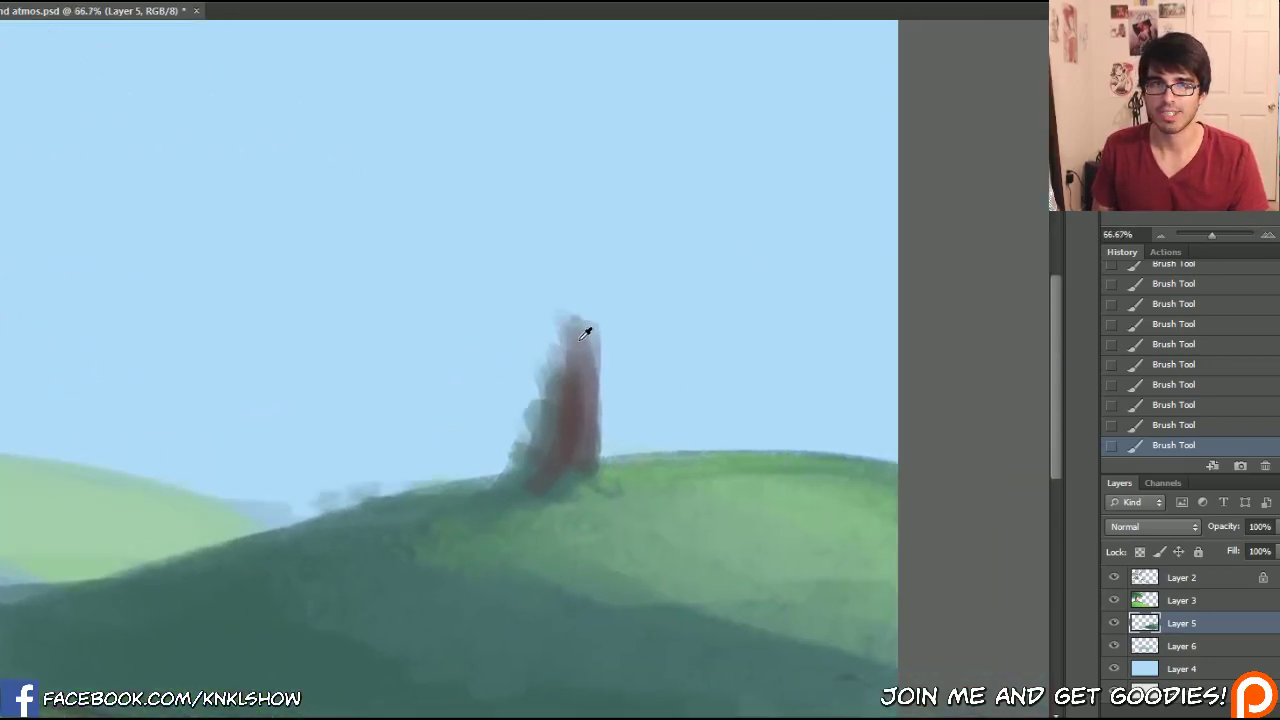
pyautogui.moveTo(548, 458); pyautogui.dragTo(578, 340)
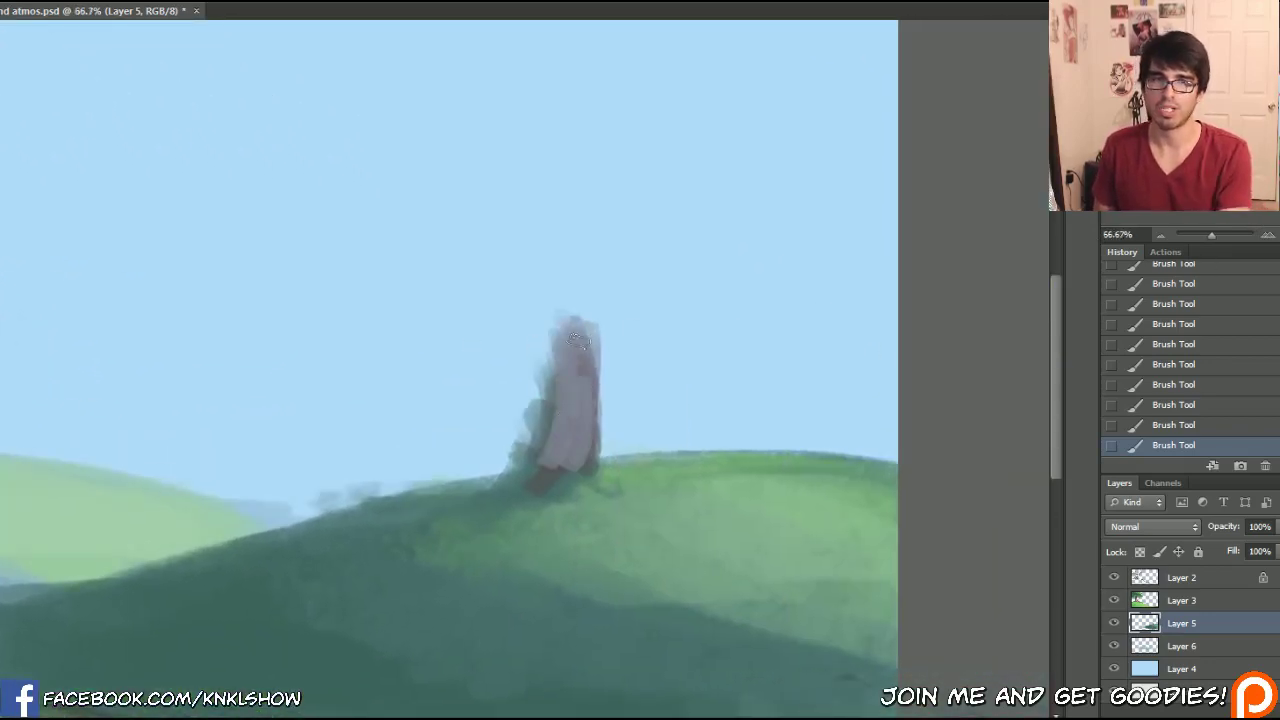
pyautogui.keyDown('alt'); pyautogui.click(550, 472); pyautogui.keyUp('alt')
pyautogui.moveTo(548, 462)
pyautogui.mouseDown()
pyautogui.moveTo(560, 341)
pyautogui.moveTo(592, 388)
pyautogui.mouseUp()
pyautogui.click(1186, 406)
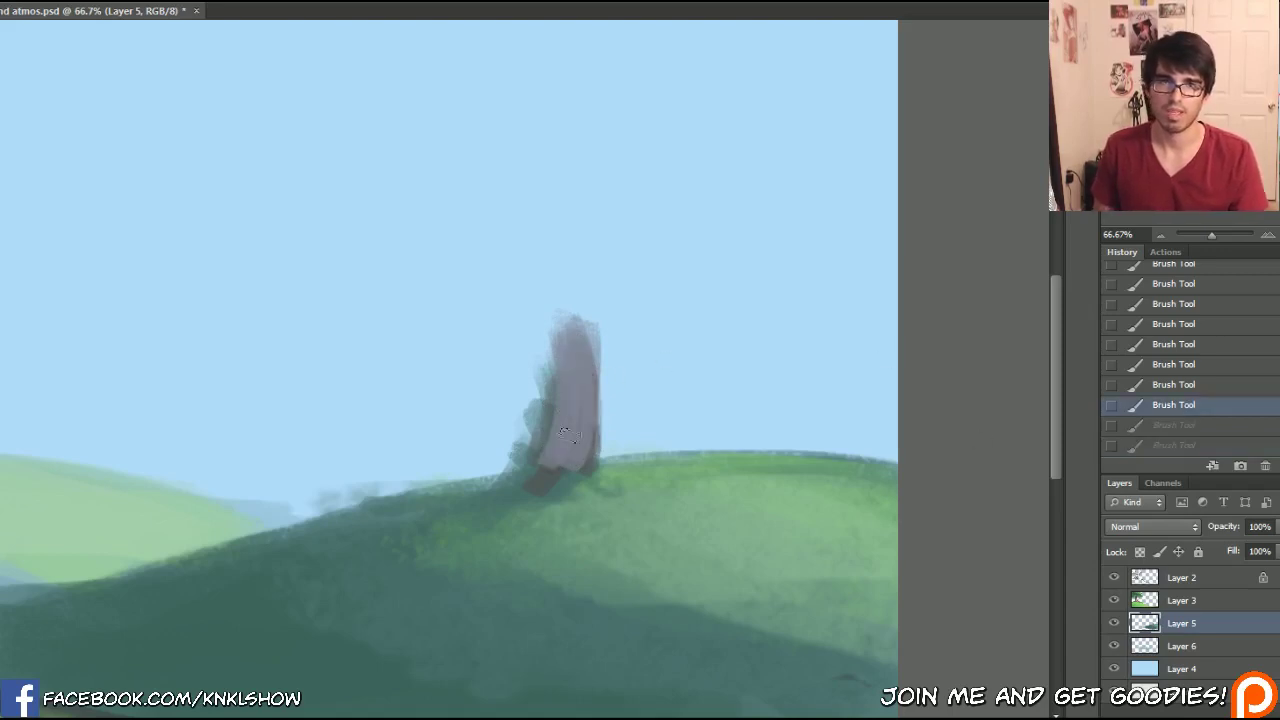
pyautogui.click(1172, 386)
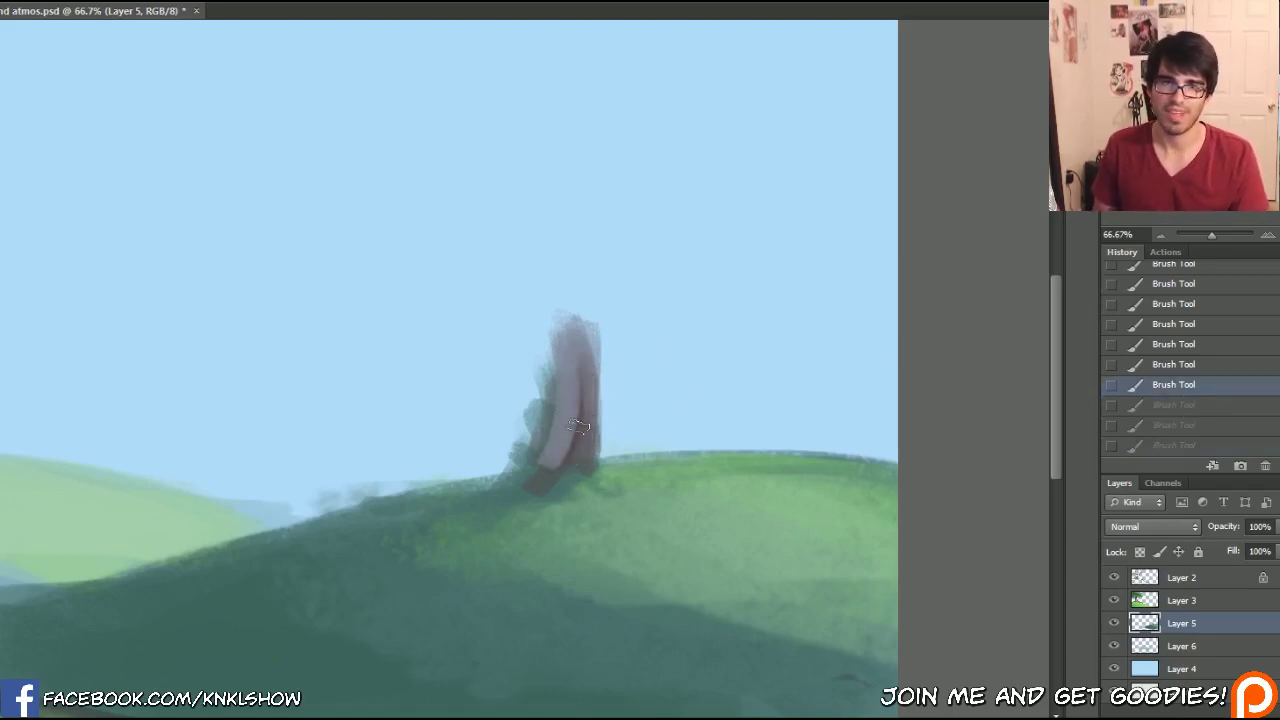
# - Rework the small trunk and paint two more dark brown trunks beside it along the hill's crest
pyautogui.moveTo(567, 430); pyautogui.dragTo(560, 352)
pyautogui.moveTo(592, 396)
pyautogui.mouseDown()
pyautogui.moveTo(590, 458)
pyautogui.moveTo(604, 457)
pyautogui.moveTo(691, 368)
pyautogui.moveTo(677, 450)
pyautogui.moveTo(696, 301)
pyautogui.moveTo(698, 440)
pyautogui.mouseUp()
pyautogui.moveTo(729, 392)
pyautogui.mouseDown()
pyautogui.moveTo(706, 456)
pyautogui.moveTo(797, 497)
pyautogui.moveTo(830, 458)
pyautogui.moveTo(845, 360)
pyautogui.moveTo(800, 222)
pyautogui.mouseUp()
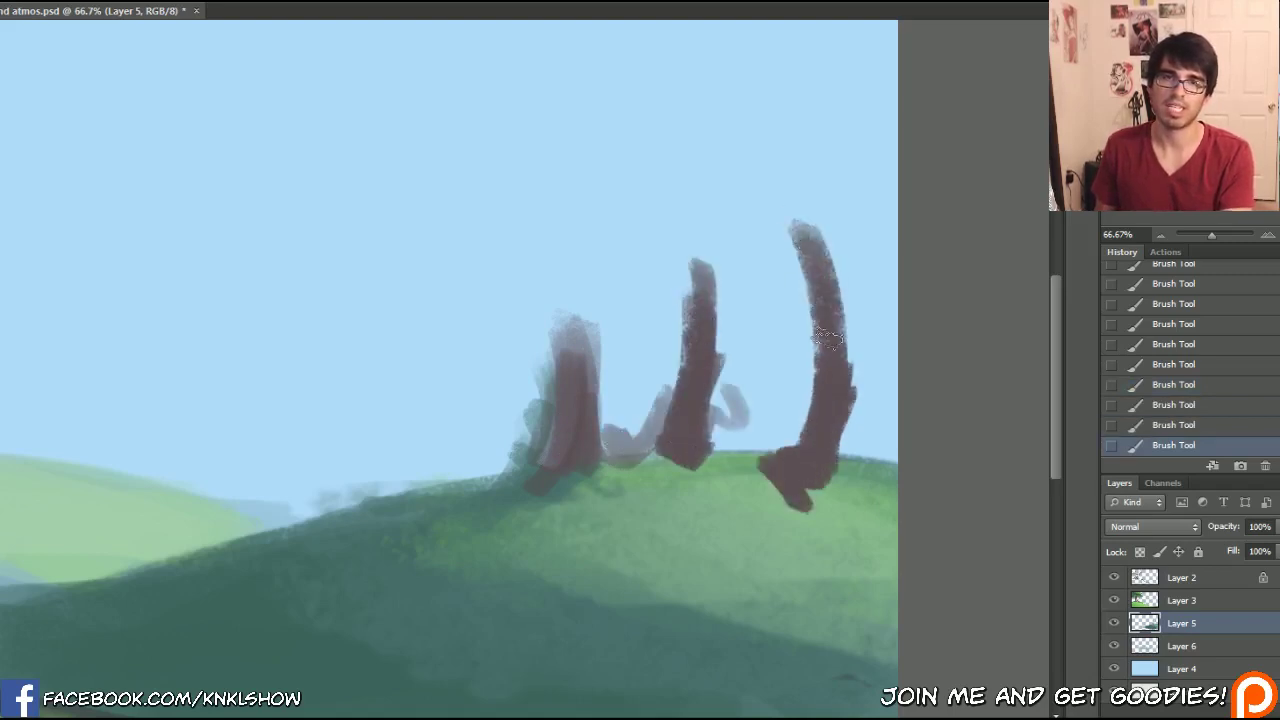
# - Thicken the largest distant trunk and give it three forking branches in the same dark brown
pyautogui.moveTo(850, 400); pyautogui.dragTo(800, 285)
pyautogui.moveTo(776, 234); pyautogui.dragTo(805, 330)
pyautogui.moveTo(708, 204); pyautogui.dragTo(805, 305)
pyautogui.moveTo(878, 215); pyautogui.dragTo(845, 485)
# - Add a branch to each of the two smaller trunks and lighten the upper parts of all three with greyish mauve
pyautogui.moveTo(705, 476); pyautogui.dragTo(688, 390)
pyautogui.moveTo(698, 330); pyautogui.dragTo(668, 296)
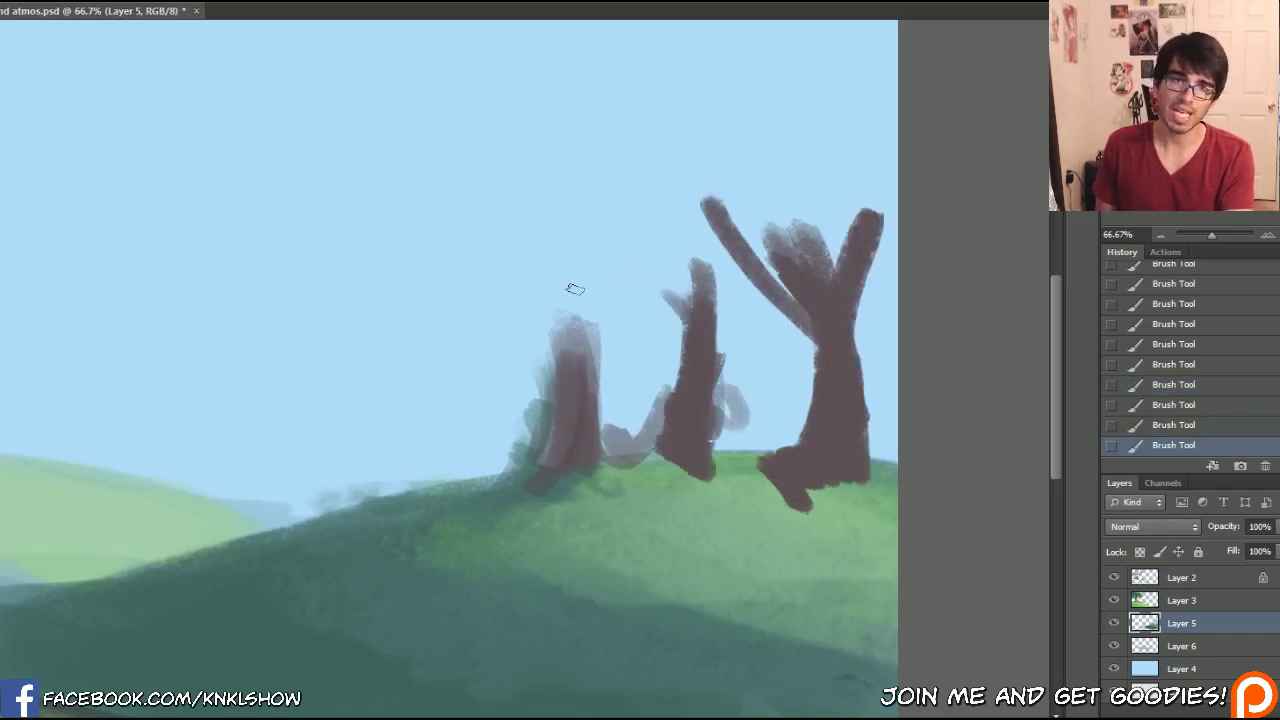
pyautogui.moveTo(573, 342)
pyautogui.mouseDown()
pyautogui.moveTo(524, 454)
pyautogui.moveTo(536, 457)
pyautogui.moveTo(529, 427)
pyautogui.moveTo(567, 401)
pyautogui.moveTo(560, 392)
pyautogui.moveTo(556, 405)
pyautogui.moveTo(525, 326)
pyautogui.moveTo(559, 372)
pyautogui.mouseUp()
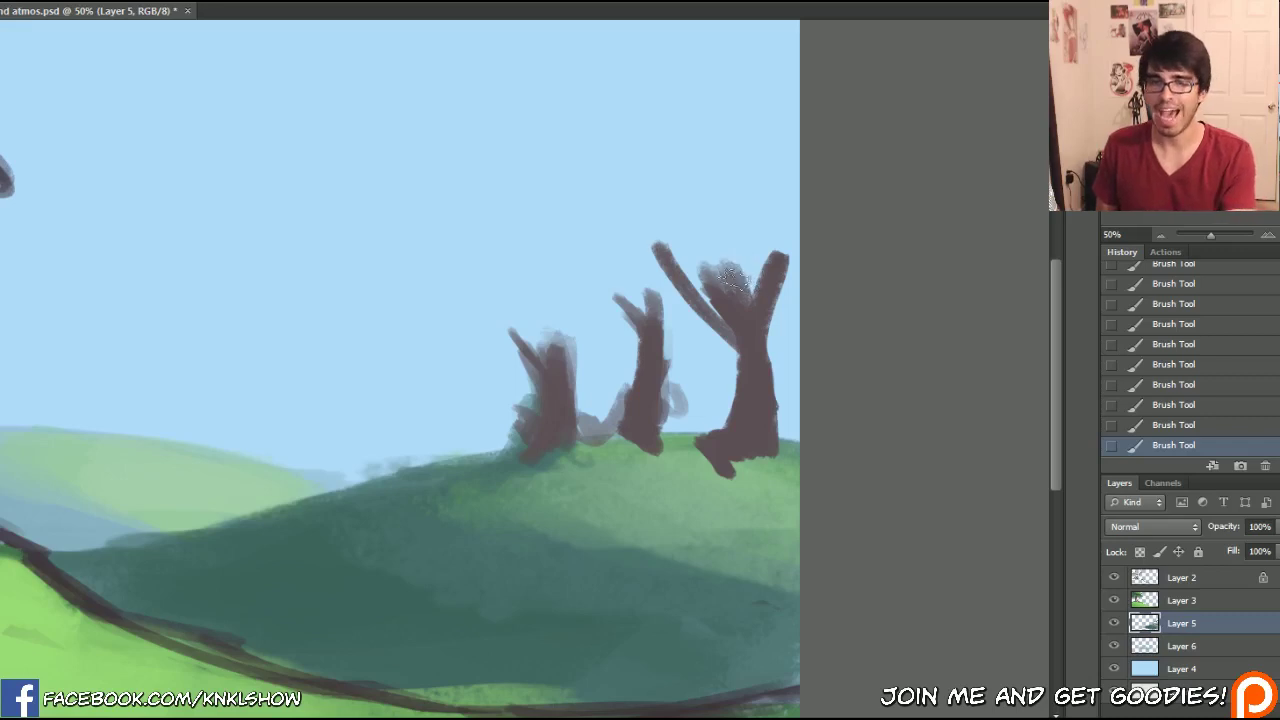
pyautogui.moveTo(740, 316)
pyautogui.mouseDown()
pyautogui.moveTo(645, 252)
pyautogui.moveTo(710, 321)
pyautogui.moveTo(643, 344)
pyautogui.moveTo(619, 392)
pyautogui.moveTo(529, 375)
pyautogui.moveTo(590, 345)
pyautogui.mouseUp()
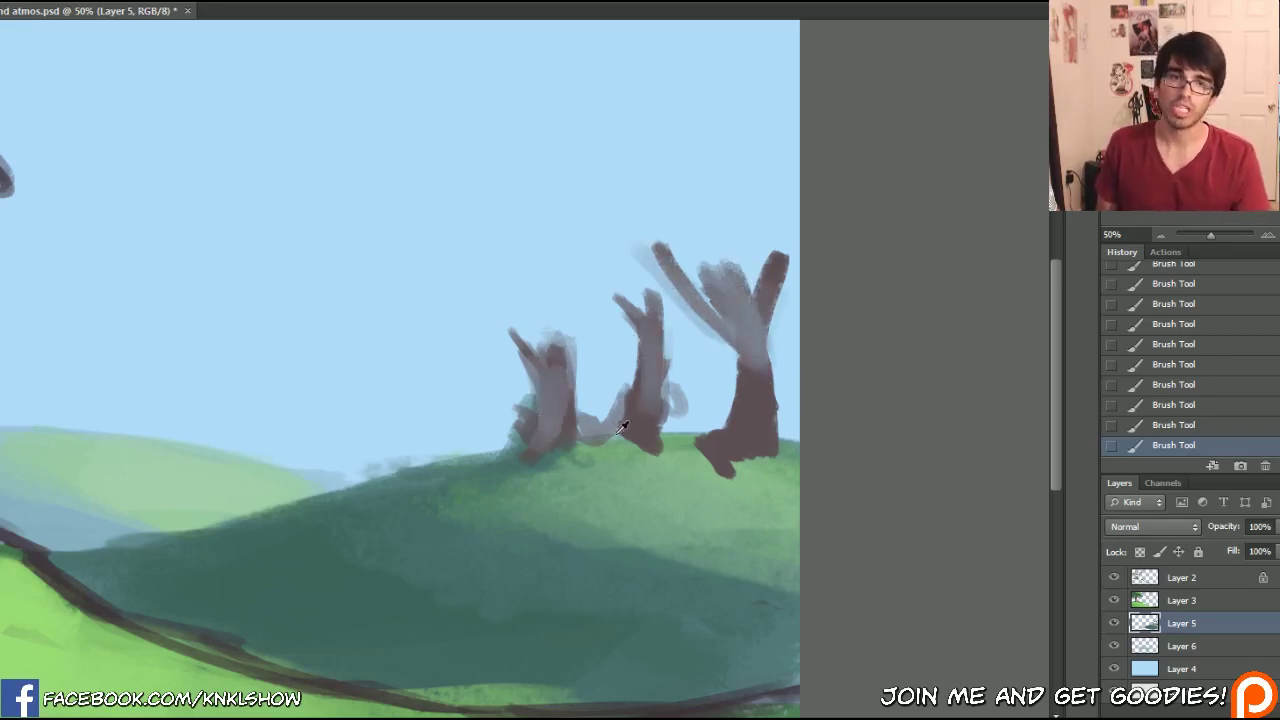
# - Shade the ground at the three trunks' bases in dark green and paint dark green canopies over their branches
pyautogui.keyDown('alt'); pyautogui.click(510, 468); pyautogui.keyUp('alt')
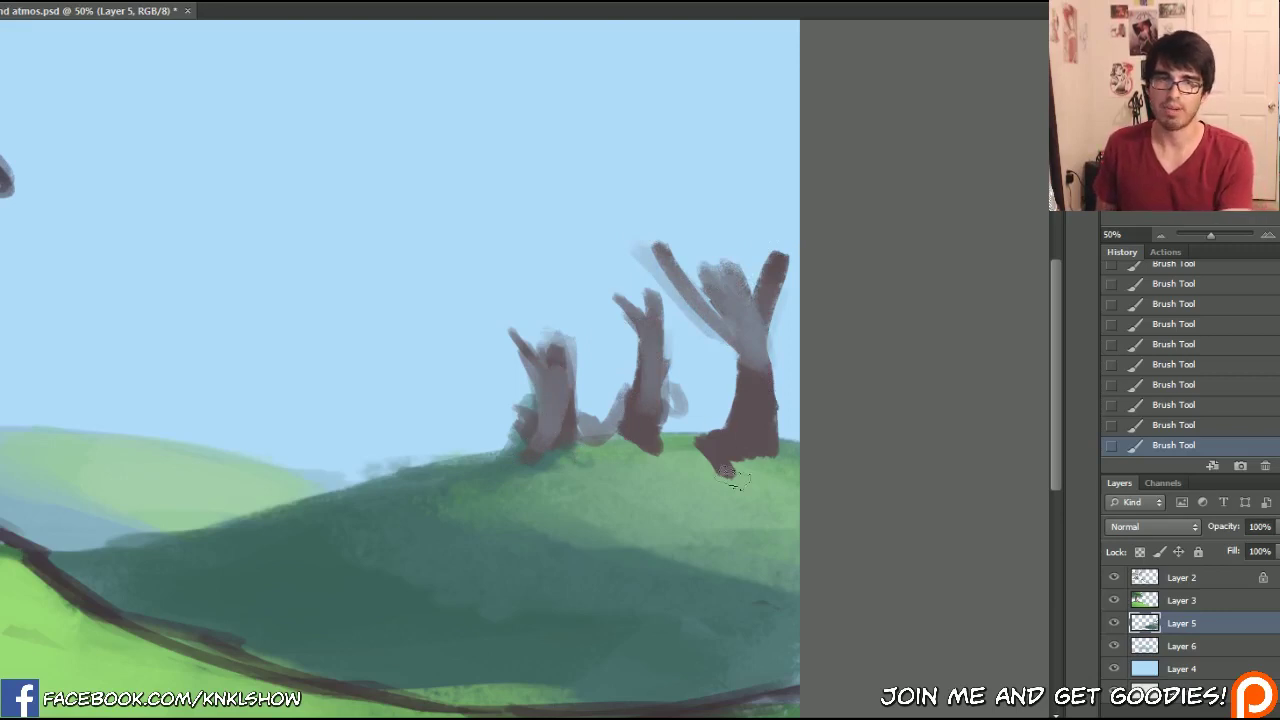
pyautogui.moveTo(742, 472)
pyautogui.mouseDown()
pyautogui.moveTo(686, 470)
pyautogui.moveTo(691, 450)
pyautogui.moveTo(600, 447)
pyautogui.mouseUp()
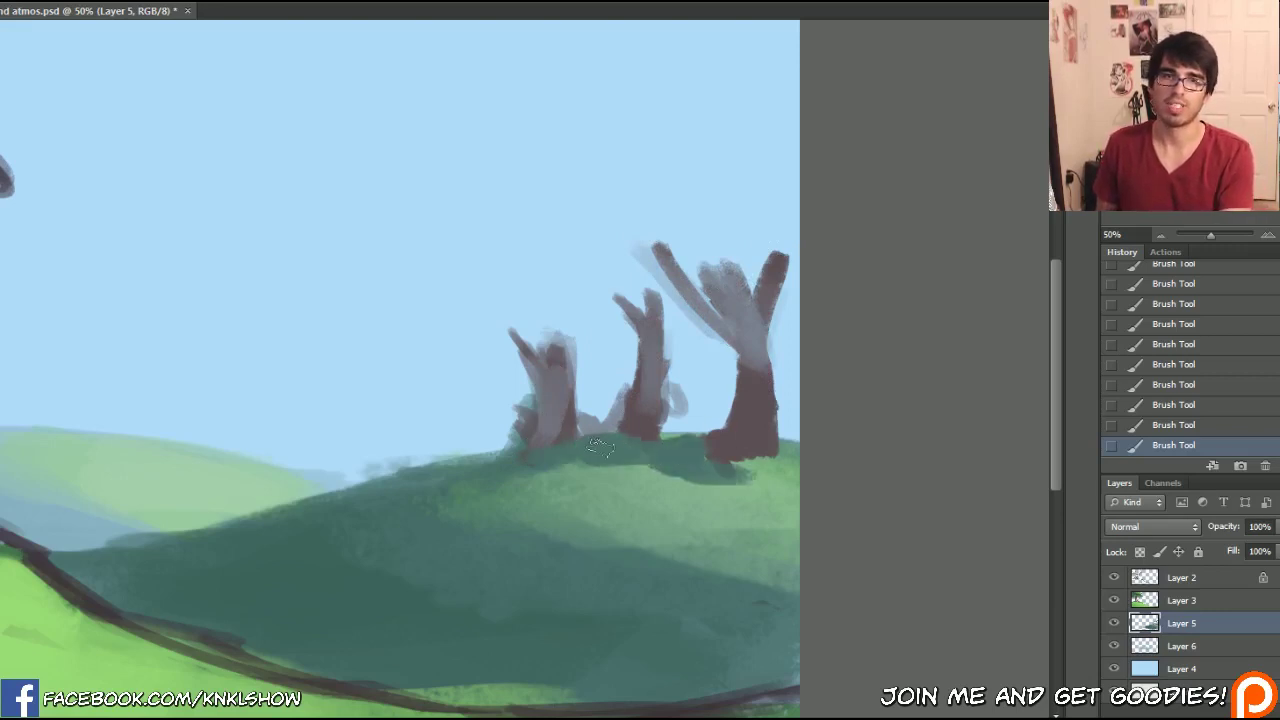
pyautogui.click(1161, 235)
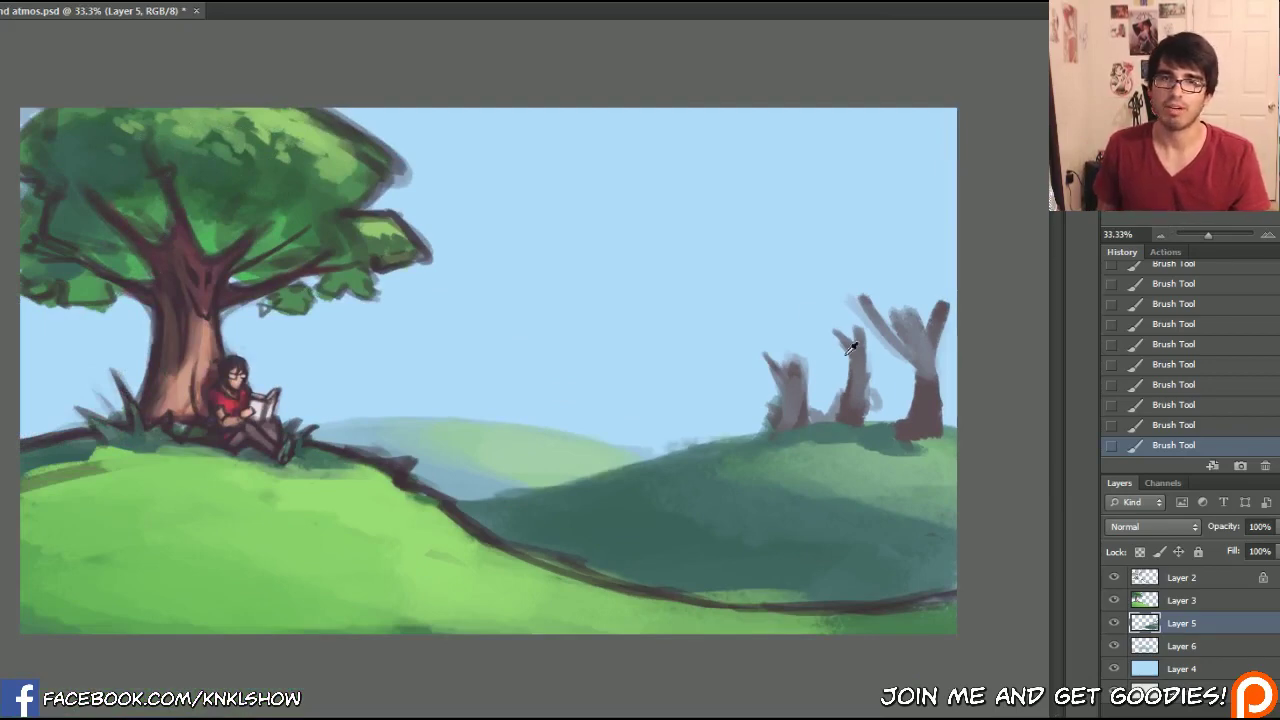
pyautogui.keyDown('alt'); pyautogui.click(834, 436); pyautogui.keyUp('alt')
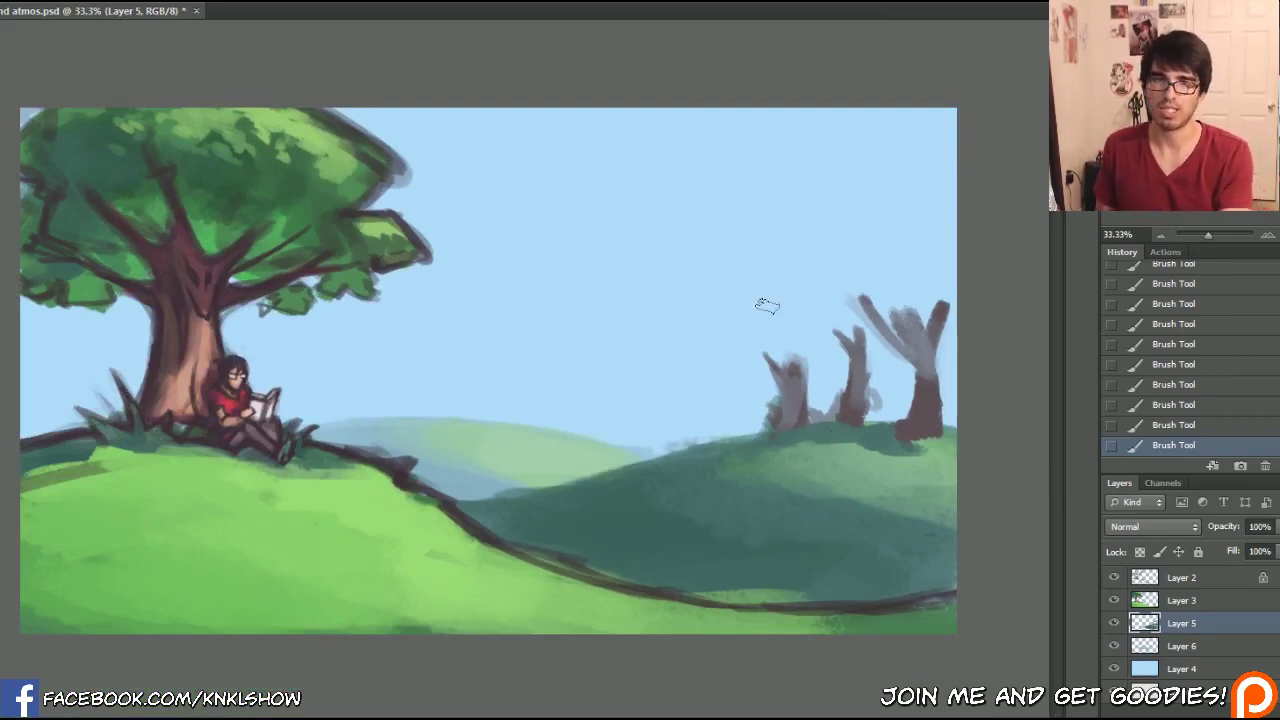
pyautogui.moveTo(760, 370)
pyautogui.mouseDown()
pyautogui.moveTo(776, 326)
pyautogui.moveTo(768, 341)
pyautogui.moveTo(803, 364)
pyautogui.moveTo(817, 356)
pyautogui.moveTo(817, 380)
pyautogui.moveTo(835, 343)
pyautogui.moveTo(819, 351)
pyautogui.moveTo(815, 316)
pyautogui.moveTo(819, 346)
pyautogui.moveTo(776, 318)
pyautogui.moveTo(742, 358)
pyautogui.moveTo(785, 362)
pyautogui.mouseUp()
pyautogui.moveTo(846, 335)
pyautogui.mouseDown()
pyautogui.moveTo(851, 303)
pyautogui.moveTo(842, 331)
pyautogui.moveTo(874, 334)
pyautogui.moveTo(885, 352)
pyautogui.moveTo(849, 311)
pyautogui.moveTo(821, 334)
pyautogui.moveTo(833, 291)
pyautogui.moveTo(825, 300)
pyautogui.moveTo(888, 310)
pyautogui.moveTo(874, 297)
pyautogui.moveTo(886, 297)
pyautogui.moveTo(914, 318)
pyautogui.moveTo(909, 287)
pyautogui.moveTo(924, 280)
pyautogui.moveTo(882, 265)
pyautogui.moveTo(932, 272)
pyautogui.moveTo(956, 295)
pyautogui.moveTo(956, 350)
pyautogui.moveTo(964, 320)
pyautogui.moveTo(959, 335)
pyautogui.moveTo(897, 265)
pyautogui.mouseUp()
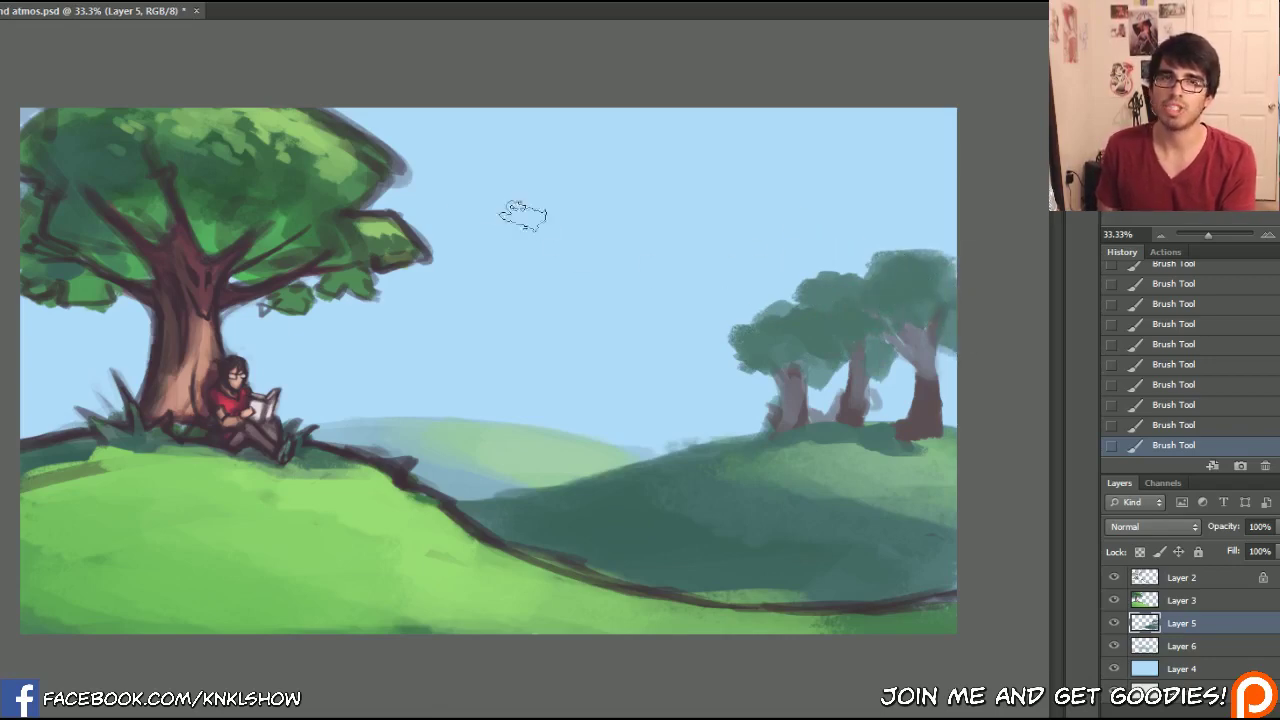
# - Try a broad wavy green stroke across the open sky and erase it
pyautogui.moveTo(457, 186)
pyautogui.mouseDown()
pyautogui.moveTo(517, 224)
pyautogui.moveTo(641, 181)
pyautogui.moveTo(672, 195)
pyautogui.moveTo(555, 227)
pyautogui.moveTo(679, 188)
pyautogui.moveTo(635, 196)
pyautogui.moveTo(766, 190)
pyautogui.mouseUp()
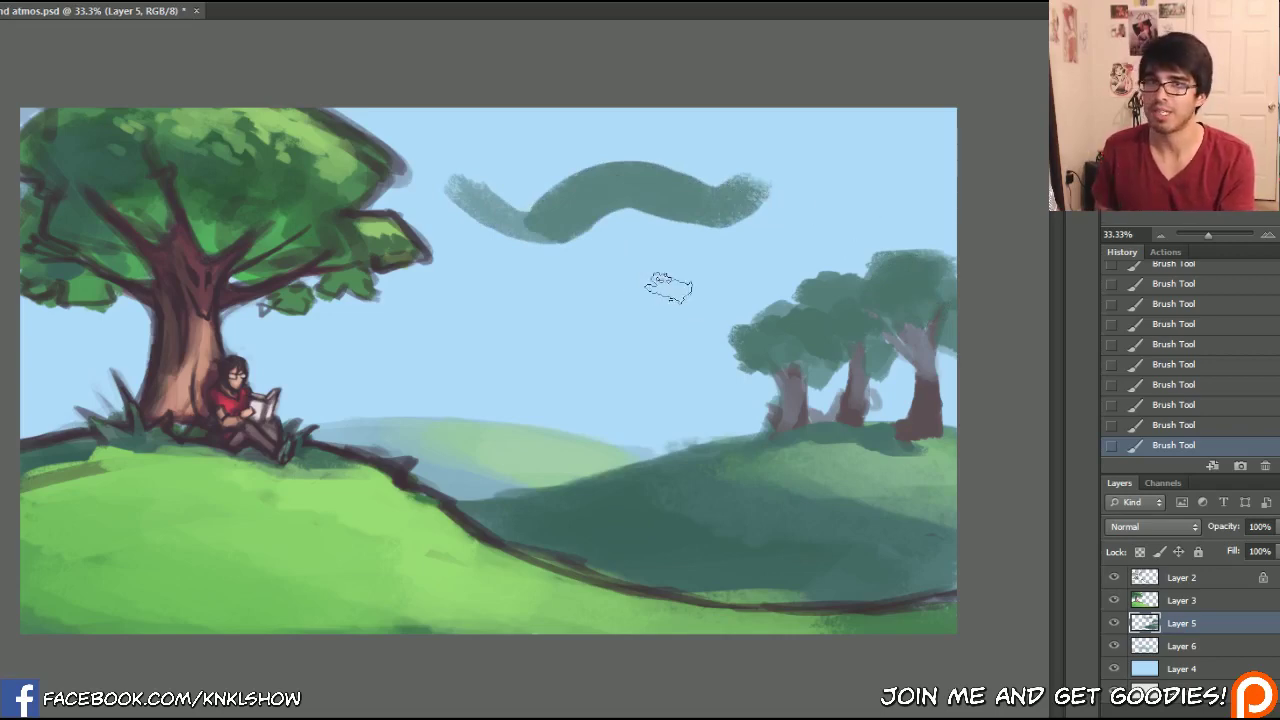
pyautogui.moveTo(502, 213)
pyautogui.mouseDown()
pyautogui.moveTo(597, 163)
pyautogui.moveTo(612, 210)
pyautogui.moveTo(687, 215)
pyautogui.moveTo(808, 197)
pyautogui.mouseUp()
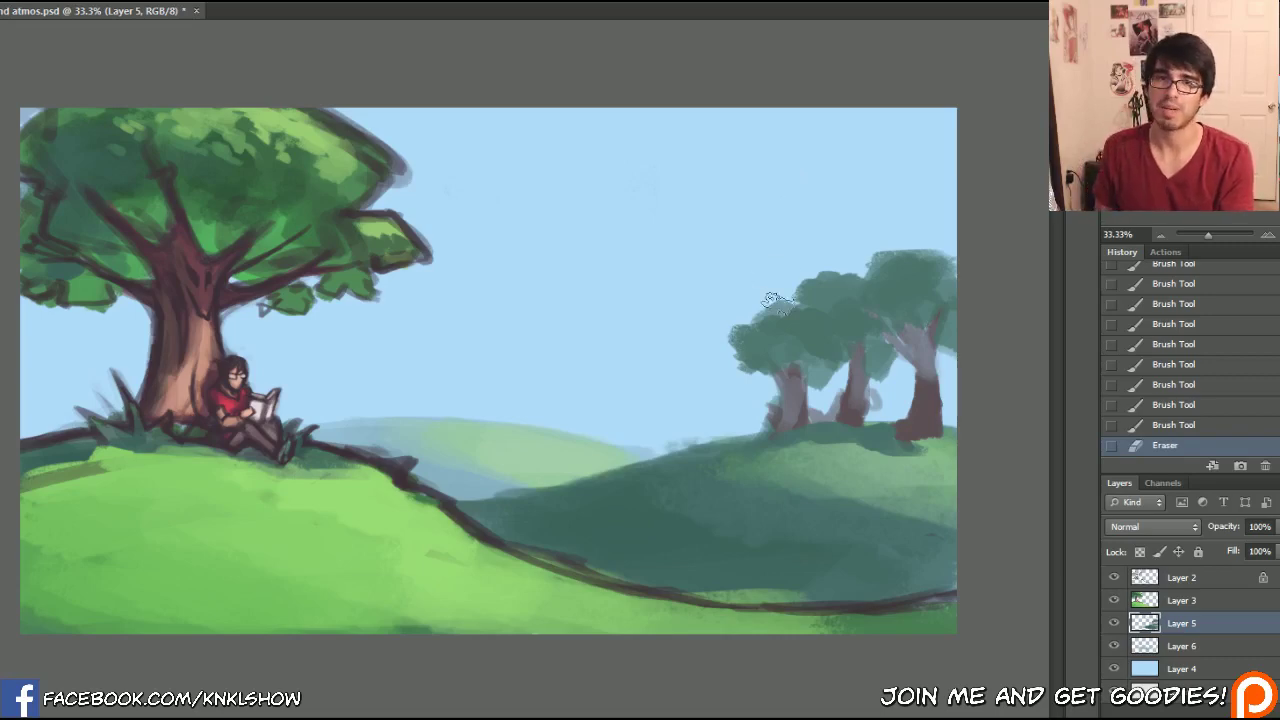
# - Add pale green foliage clumps along the outer edge of the smallest tree's canopy
pyautogui.click(1268, 235)
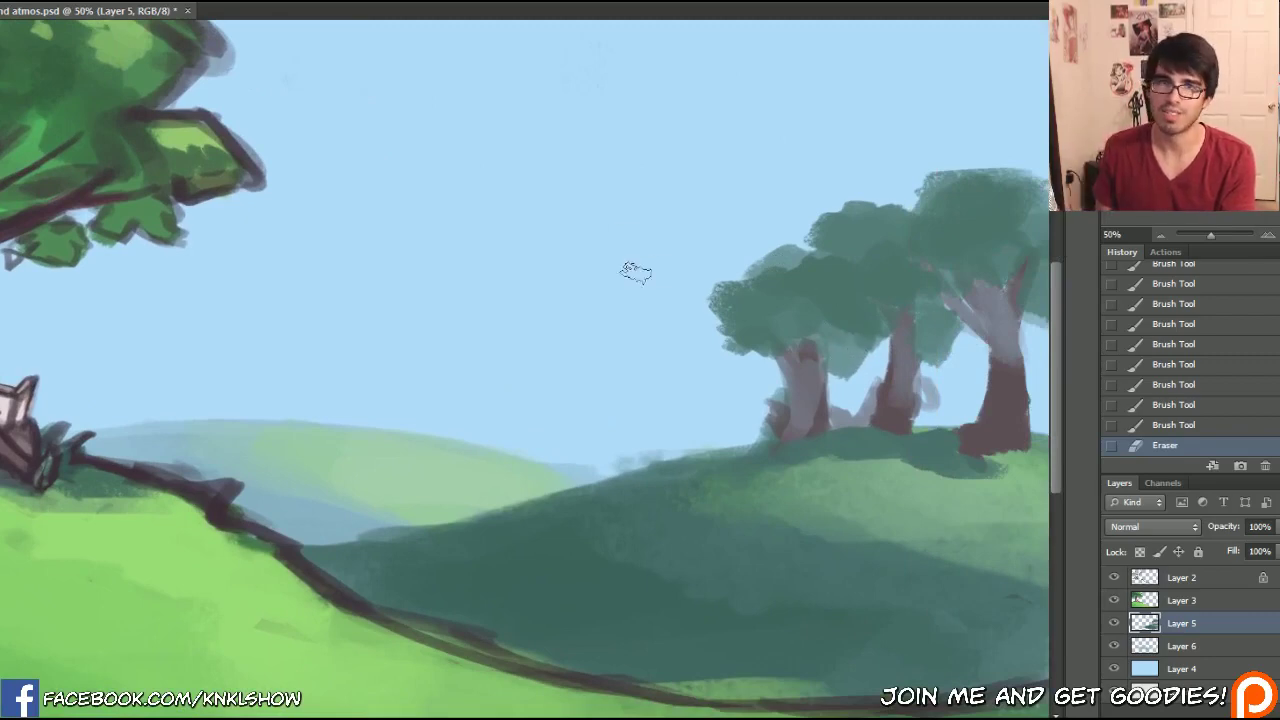
pyautogui.moveTo(714, 290)
pyautogui.mouseDown()
pyautogui.moveTo(736, 262)
pyautogui.moveTo(765, 278)
pyautogui.mouseUp()
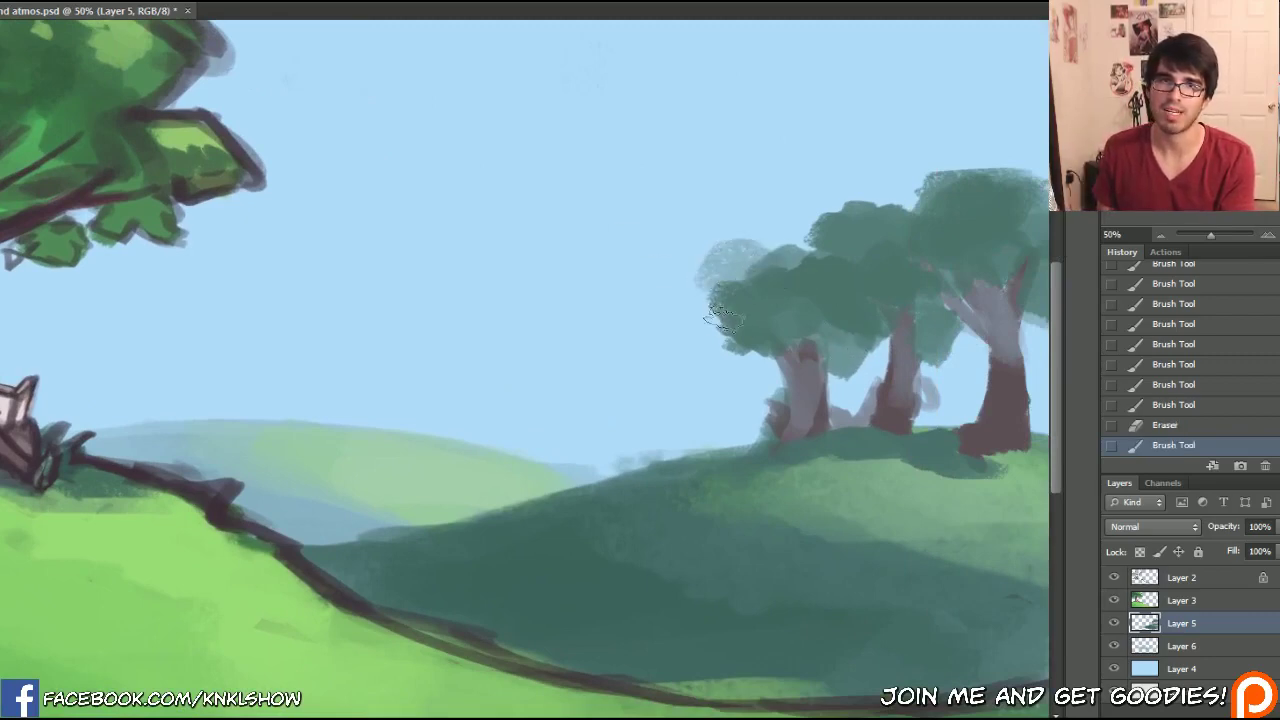
pyautogui.moveTo(722, 318)
pyautogui.mouseDown()
pyautogui.moveTo(730, 362)
pyautogui.moveTo(697, 343)
pyautogui.mouseUp()
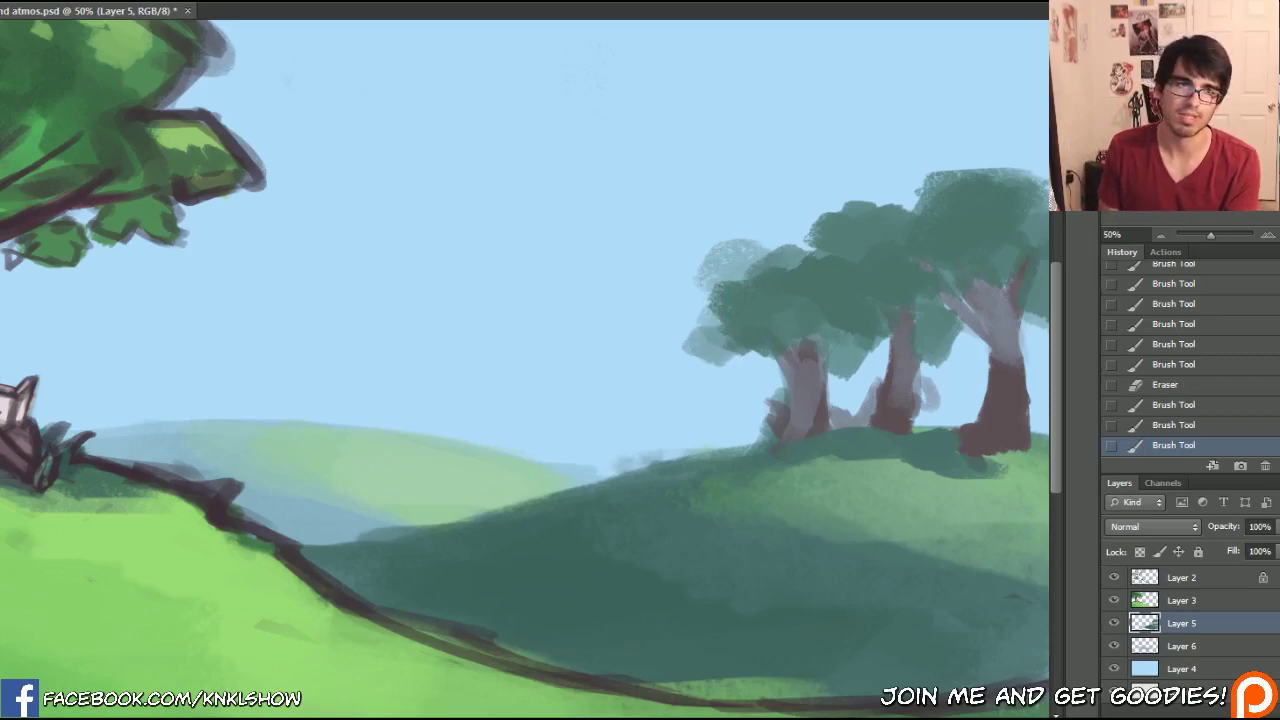
# - Circle two parts of the canopy in pink (RGB 243, 69, 147) and revert the history to the first pale foliage stroke
pyautogui.click(2, 510)
pyautogui.click(976, 473)
pyautogui.click(893, 469)
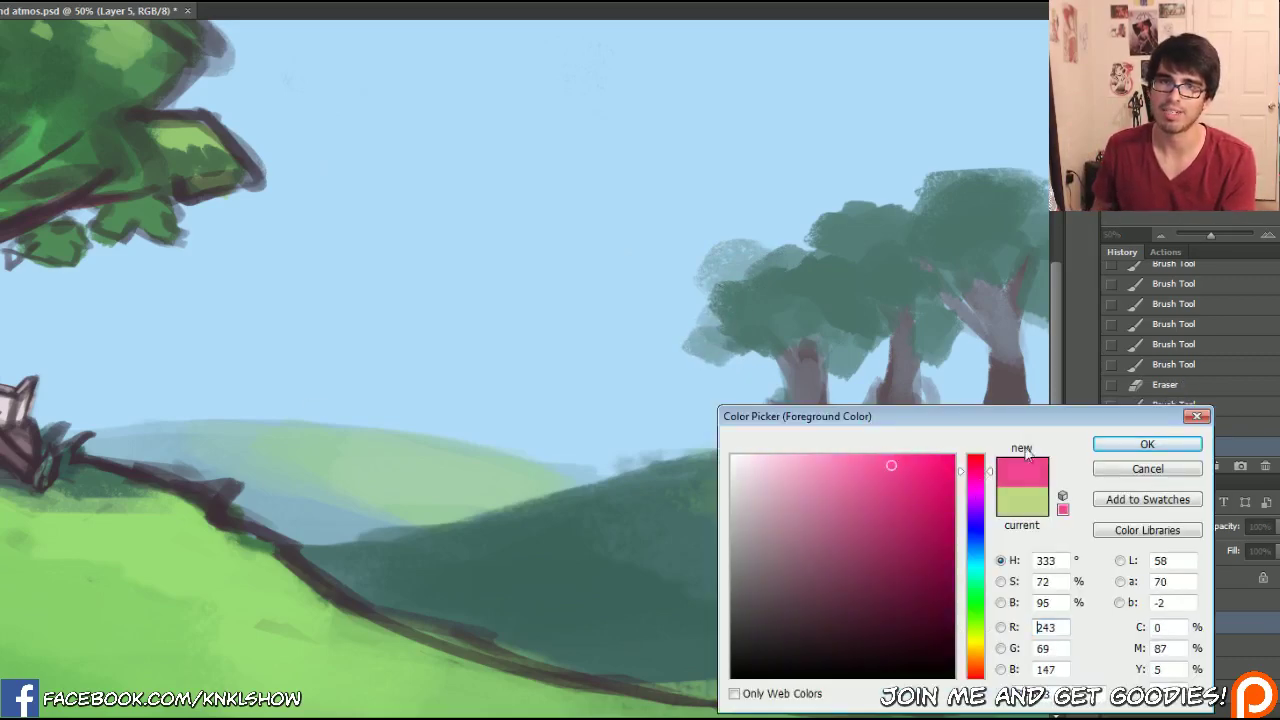
pyautogui.click(1147, 444)
pyautogui.moveTo(834, 322)
pyautogui.mouseDown()
pyautogui.moveTo(883, 311)
pyautogui.moveTo(836, 299)
pyautogui.mouseUp()
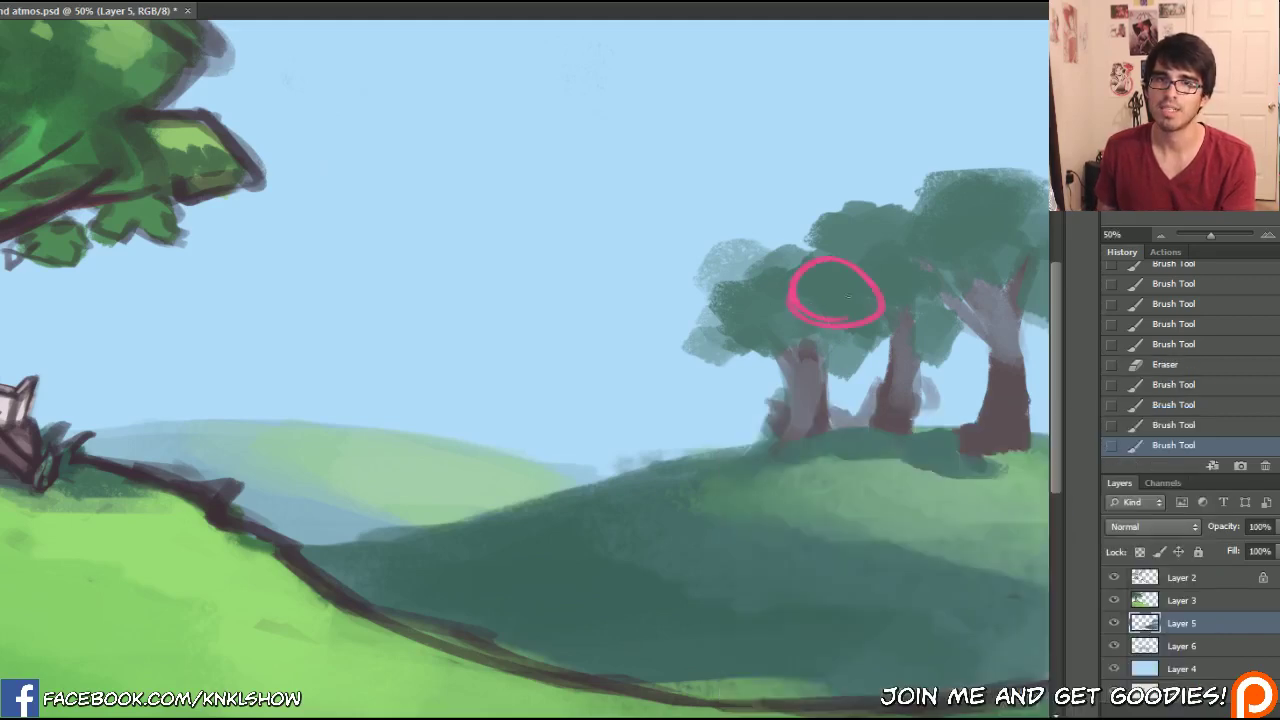
pyautogui.moveTo(685, 351); pyautogui.dragTo(752, 348)
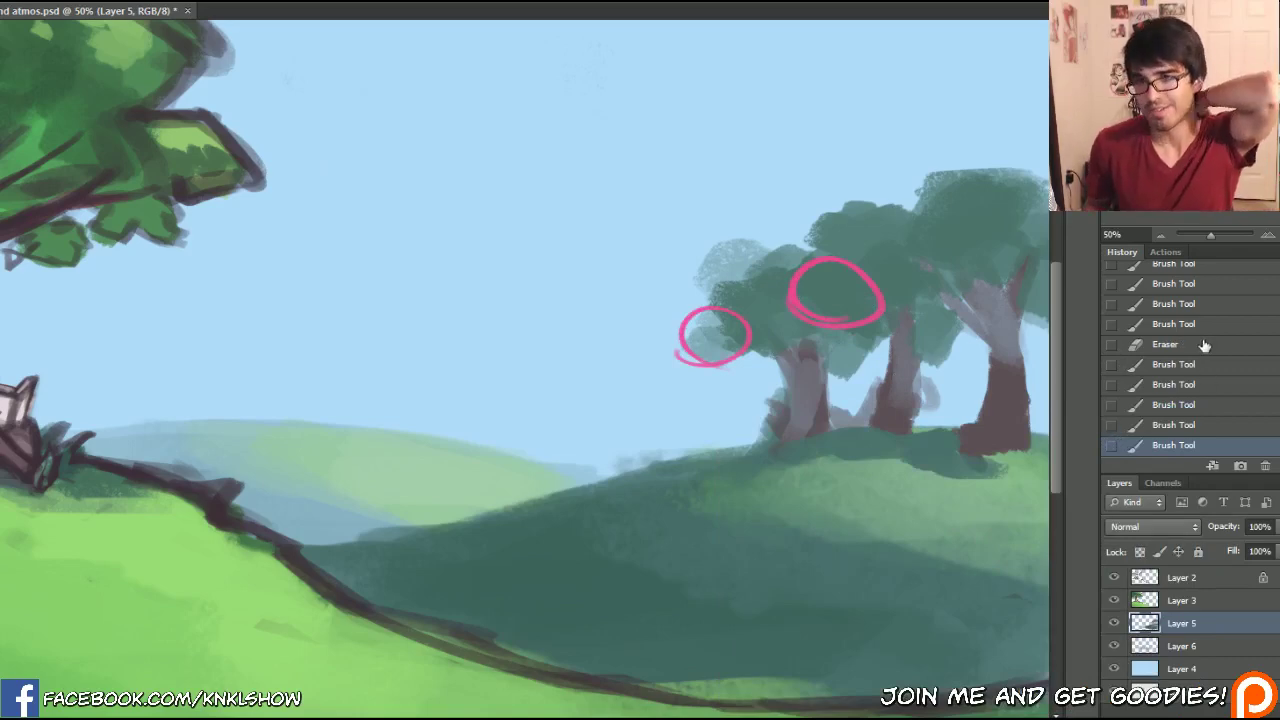
pyautogui.click(1171, 347)
pyautogui.click(1174, 366)
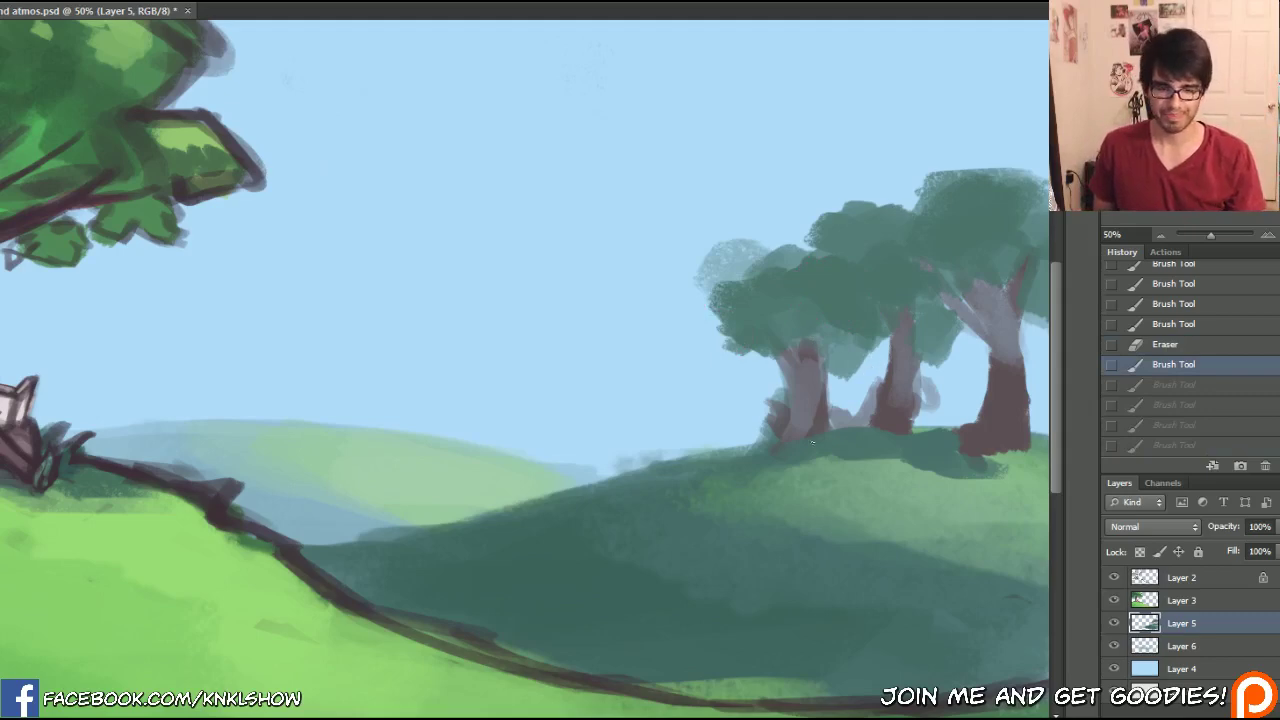
# - Erase small gaps between the branches and in the canopies of the three trees so the sky shows through
pyautogui.moveTo(800, 360); pyautogui.dragTo(795, 357)
pyautogui.click(801, 348)
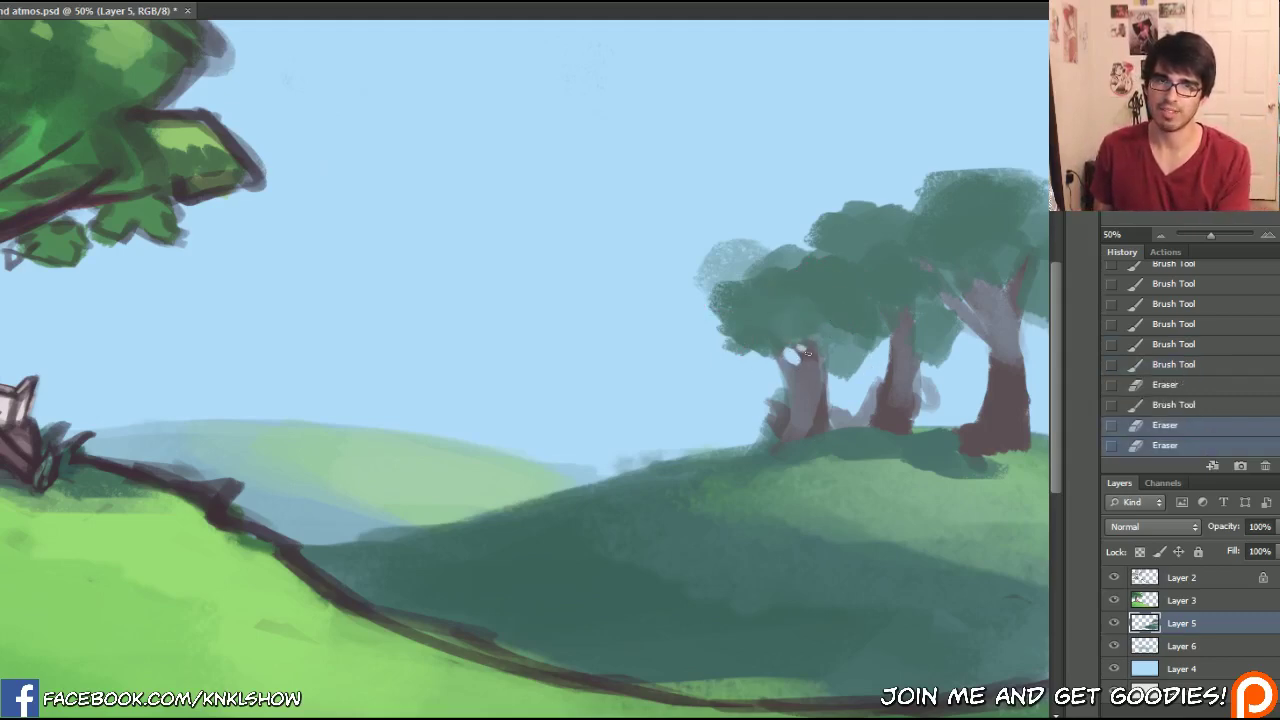
pyautogui.click(893, 323)
pyautogui.click(1010, 282)
pyautogui.click(1005, 285)
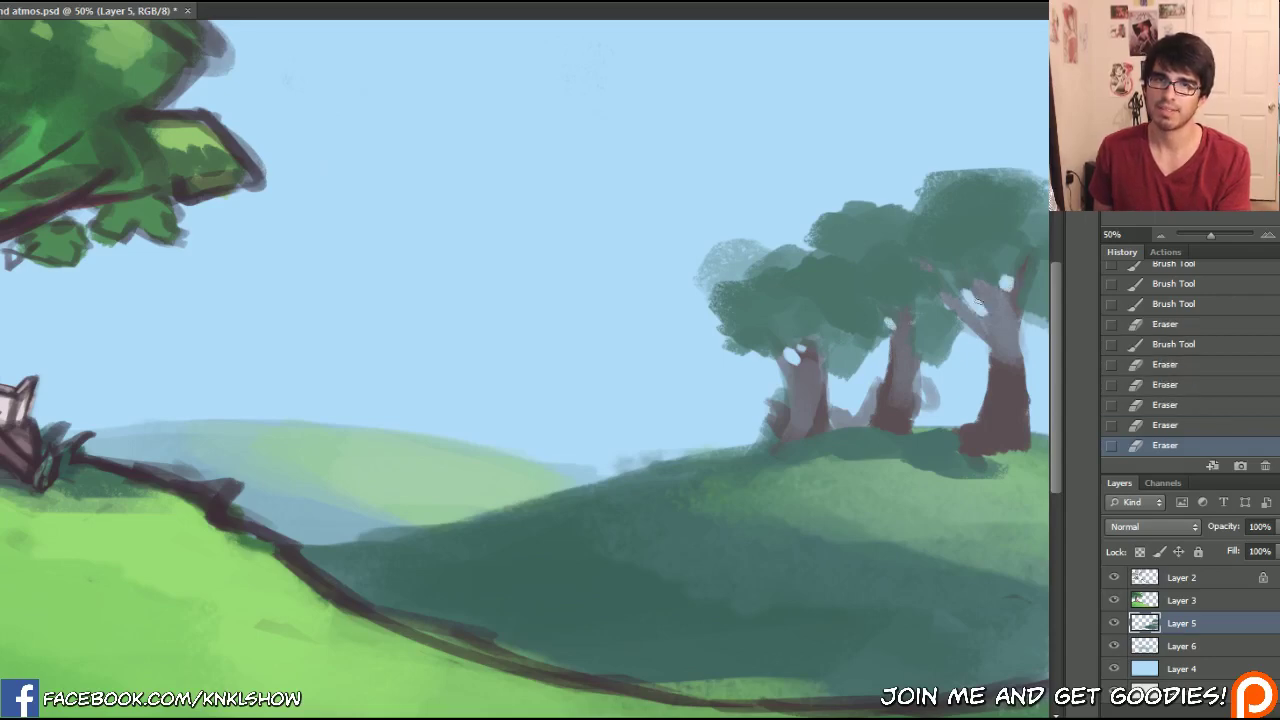
pyautogui.click(978, 300)
pyautogui.click(970, 292)
pyautogui.click(989, 280)
pyautogui.click(1033, 210)
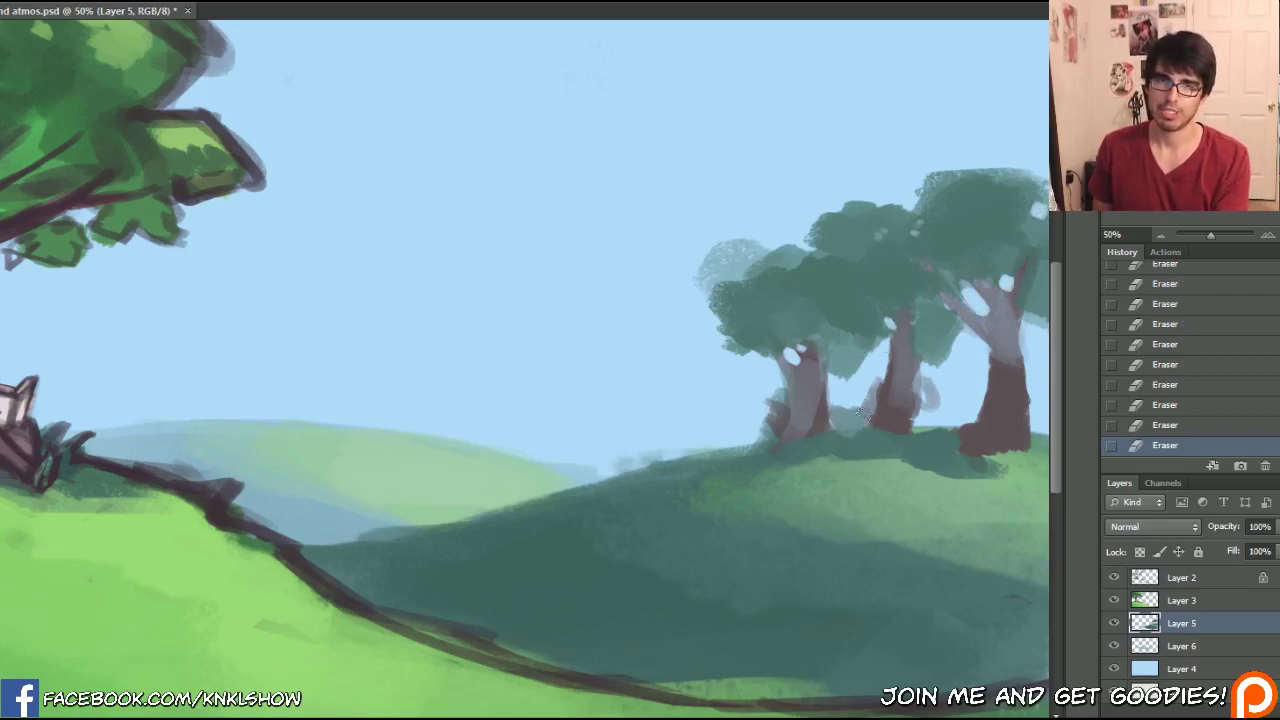
# - Paint hazy blue-green bushes behind the three trunks and down the hill's crest toward the valley
pyautogui.press('b')
pyautogui.click(862, 405)
pyautogui.moveTo(910, 420); pyautogui.dragTo(1045, 420)
pyautogui.moveTo(754, 436); pyautogui.dragTo(692, 454)
pyautogui.click(680, 457)
pyautogui.click(668, 460)
pyautogui.click(674, 456)
pyautogui.click(686, 449)
pyautogui.click(698, 444)
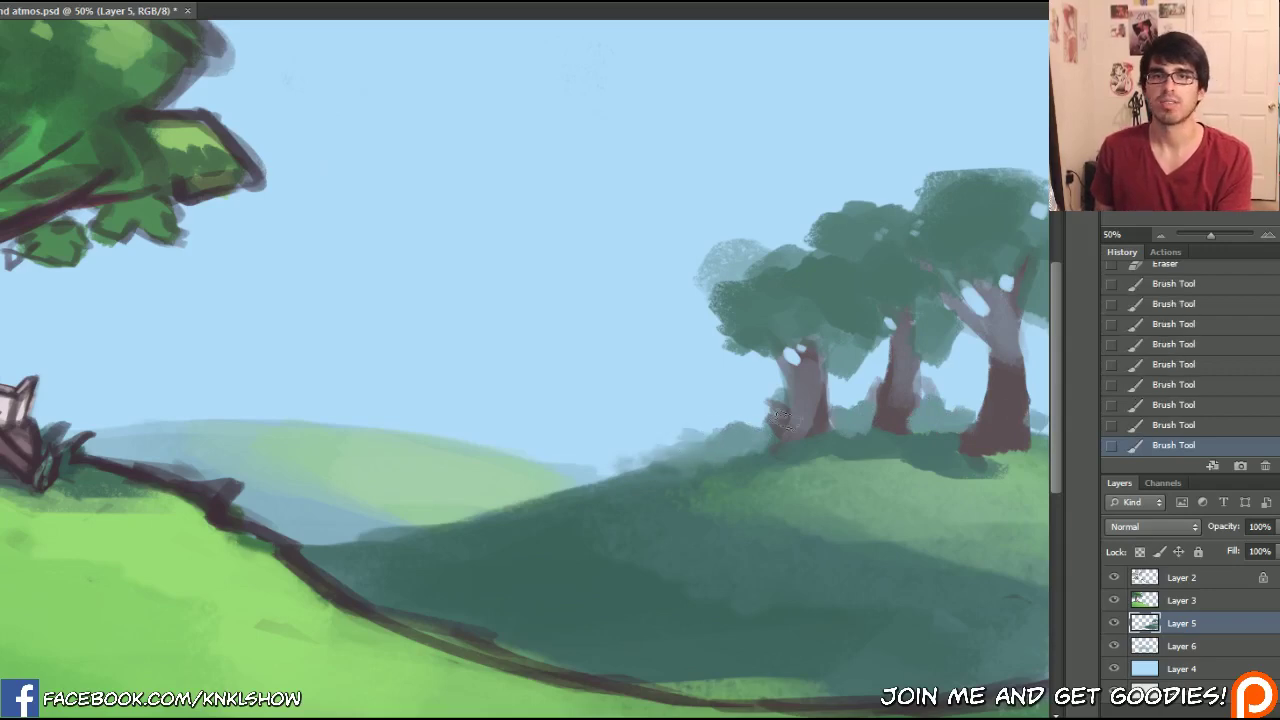
# - Extend the bushes behind the largest trunk and deepen the green around the trunk bases and along the crest
pyautogui.moveTo(962, 392)
pyautogui.mouseDown()
pyautogui.moveTo(975, 400)
pyautogui.moveTo(962, 415)
pyautogui.moveTo(1020, 400)
pyautogui.mouseUp()
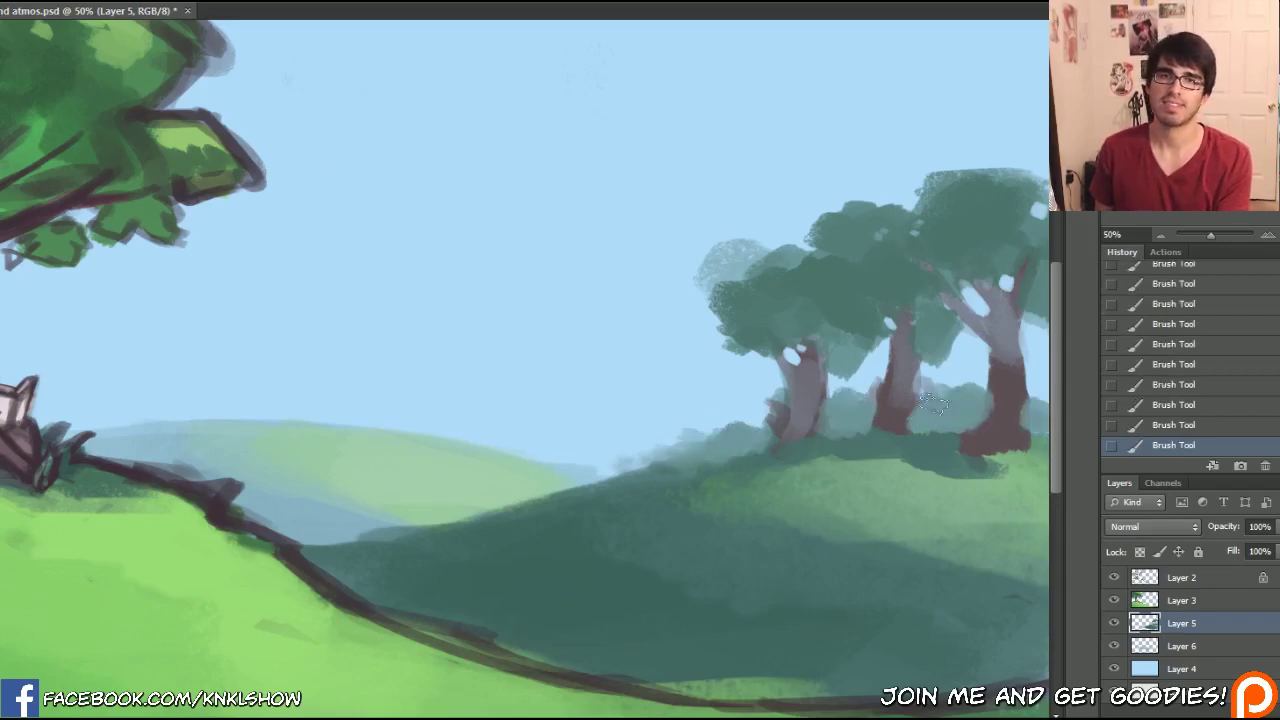
pyautogui.moveTo(872, 434); pyautogui.dragTo(840, 434)
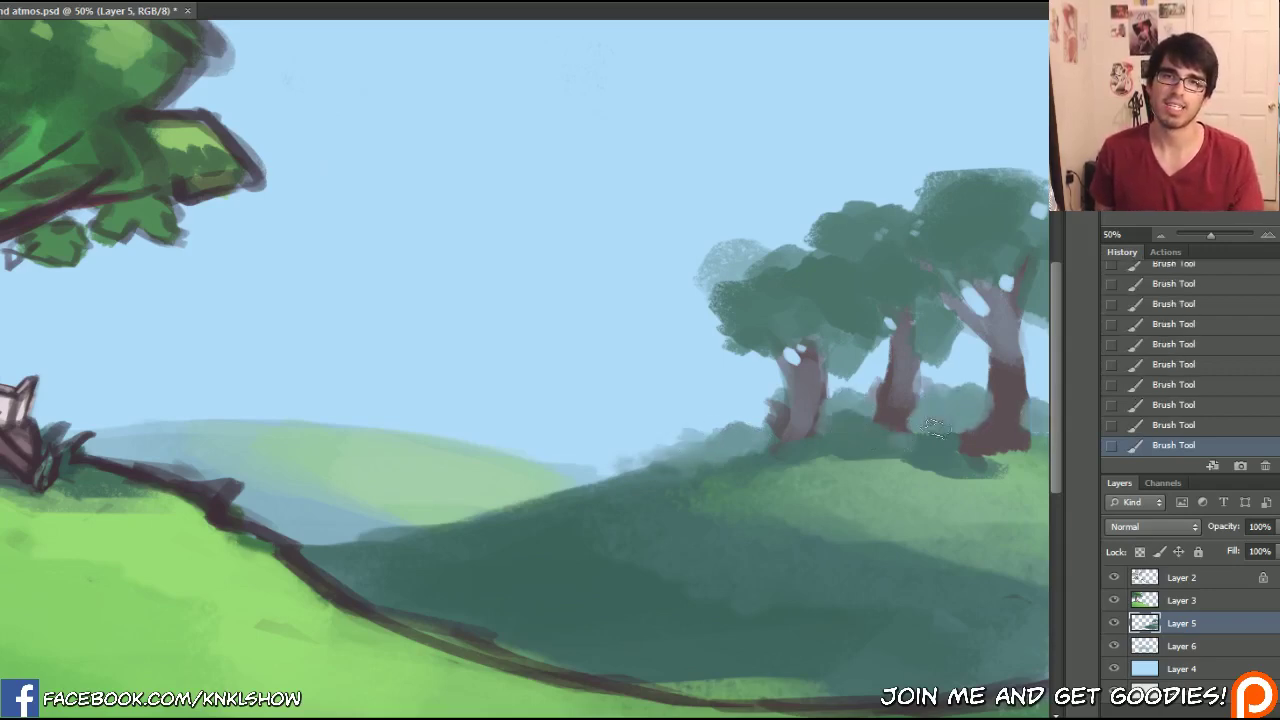
pyautogui.moveTo(936, 426)
pyautogui.mouseDown()
pyautogui.moveTo(902, 442)
pyautogui.moveTo(955, 426)
pyautogui.mouseUp()
pyautogui.moveTo(760, 444); pyautogui.dragTo(682, 462)
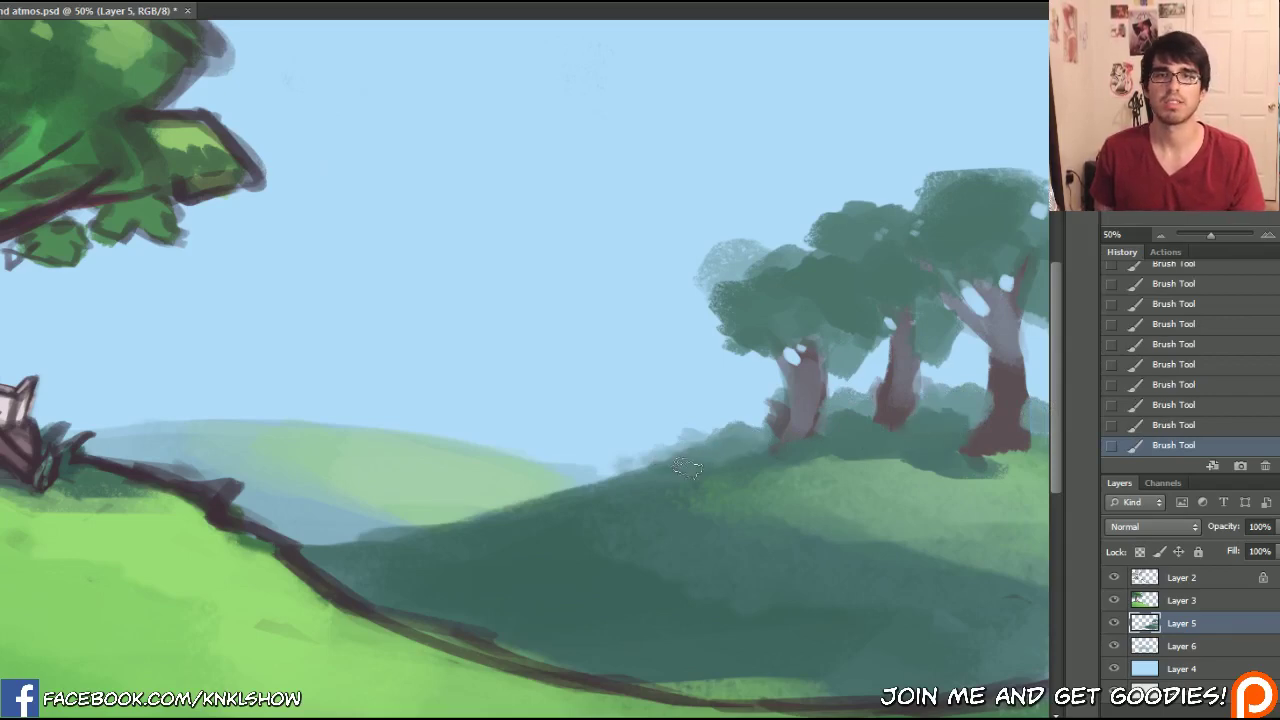
# - Sample greyish mauve from the nearer trunk and paint a row of small, thin trunks along the far hill
pyautogui.keyDown('alt'); pyautogui.click(800, 360); pyautogui.keyUp('alt')
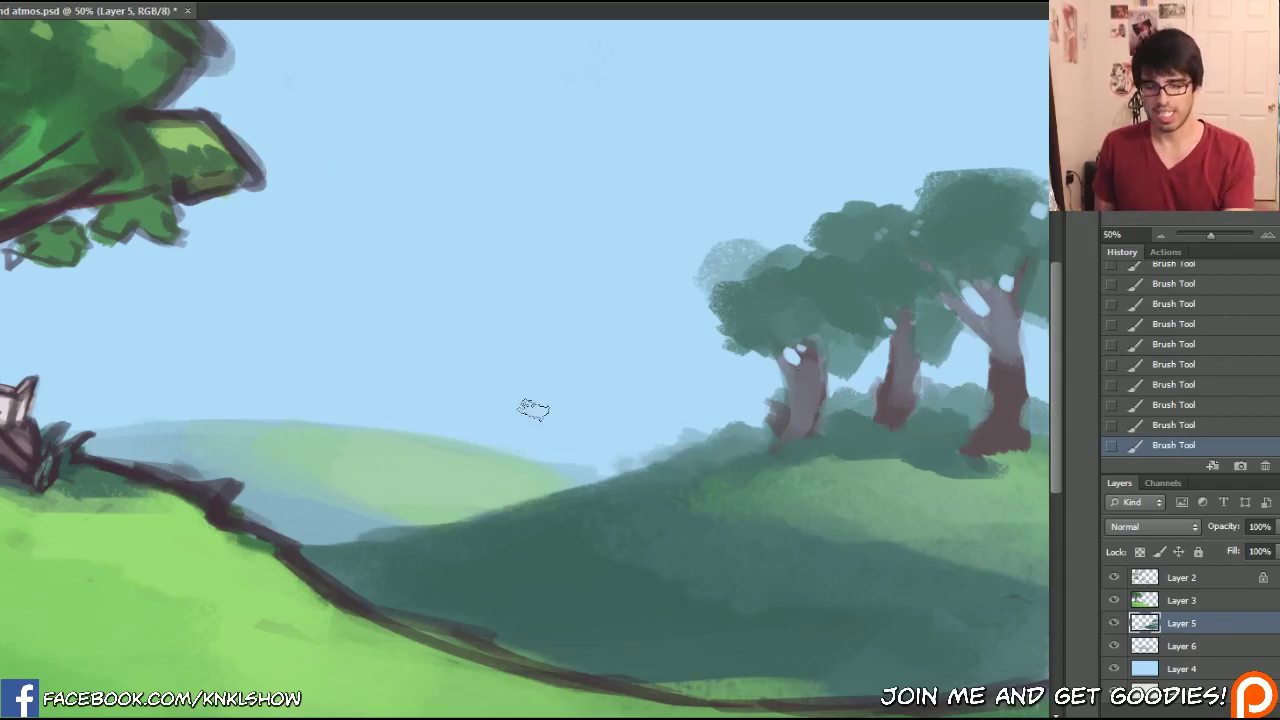
pyautogui.moveTo(440, 442)
pyautogui.mouseDown()
pyautogui.moveTo(387, 407)
pyautogui.moveTo(419, 424)
pyautogui.moveTo(396, 387)
pyautogui.mouseUp()
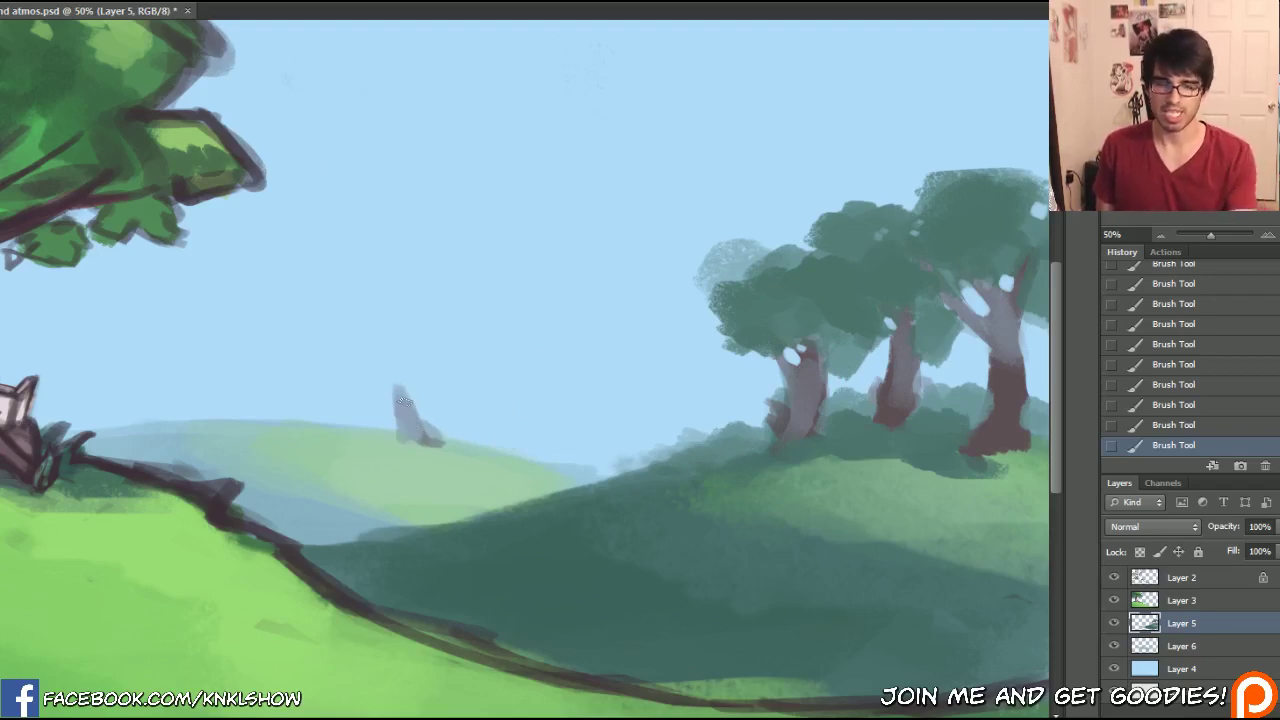
pyautogui.moveTo(384, 428)
pyautogui.mouseDown()
pyautogui.moveTo(376, 405)
pyautogui.moveTo(347, 402)
pyautogui.mouseUp()
pyautogui.moveTo(264, 428); pyautogui.dragTo(260, 388)
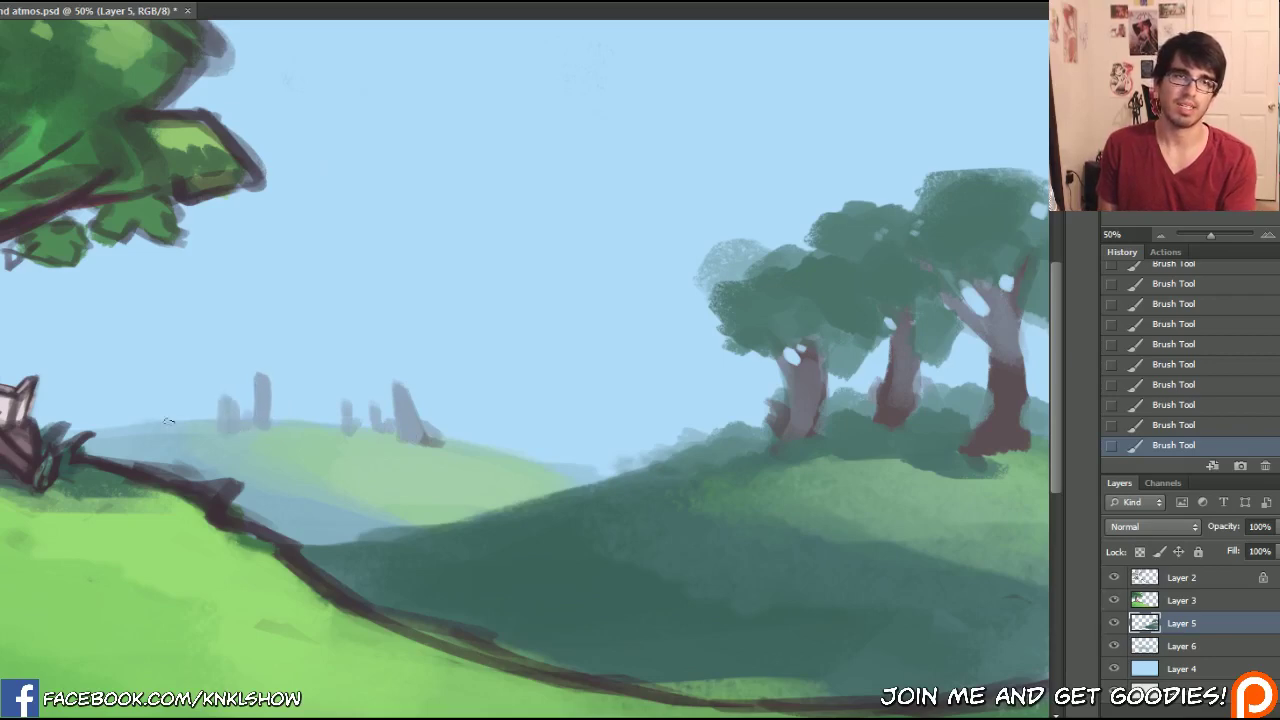
pyautogui.moveTo(169, 422)
pyautogui.mouseDown()
pyautogui.moveTo(176, 380)
pyautogui.moveTo(100, 438)
pyautogui.mouseUp()
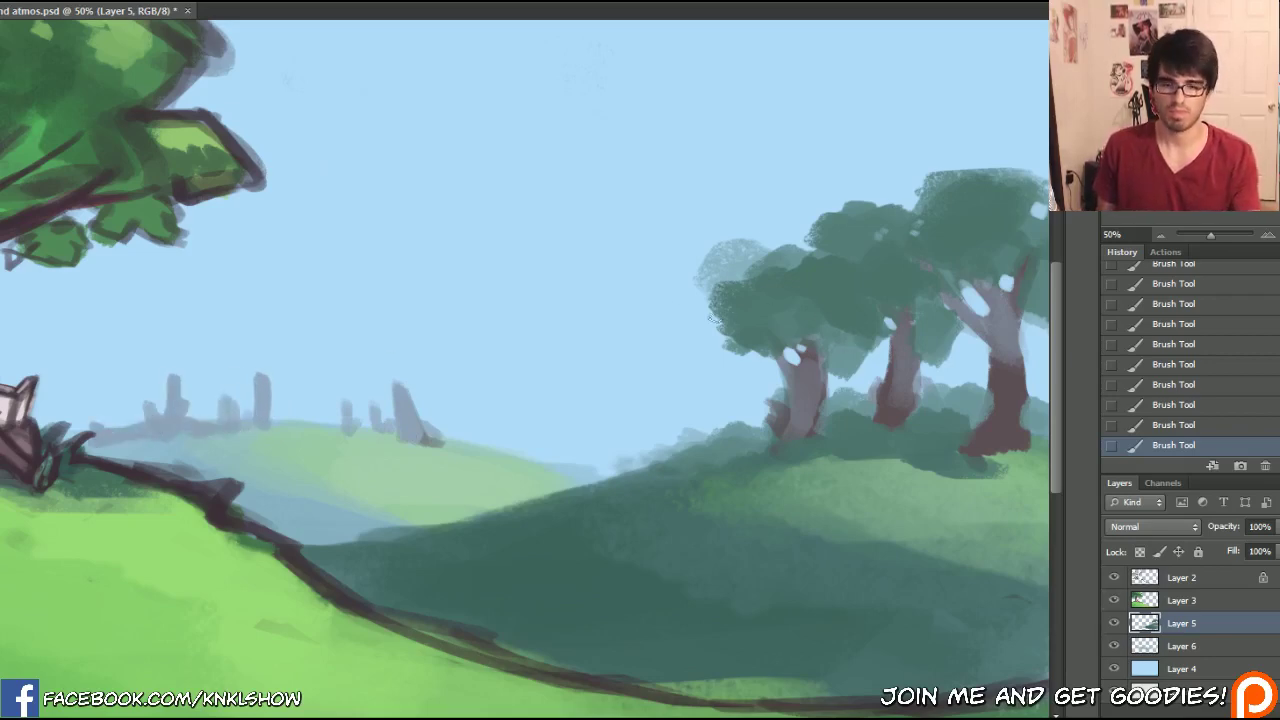
# - Paint hazy blue-green canopies over the far hill's trunks, build up the tallest one, and add low bushes down the slope
pyautogui.moveTo(130, 425)
pyautogui.mouseDown()
pyautogui.moveTo(140, 390)
pyautogui.moveTo(182, 367)
pyautogui.moveTo(183, 390)
pyautogui.moveTo(222, 373)
pyautogui.moveTo(230, 388)
pyautogui.moveTo(133, 388)
pyautogui.moveTo(172, 396)
pyautogui.moveTo(238, 373)
pyautogui.moveTo(207, 388)
pyautogui.moveTo(226, 362)
pyautogui.moveTo(225, 402)
pyautogui.moveTo(235, 353)
pyautogui.moveTo(284, 388)
pyautogui.moveTo(312, 387)
pyautogui.moveTo(212, 382)
pyautogui.moveTo(366, 391)
pyautogui.moveTo(390, 373)
pyautogui.moveTo(405, 380)
pyautogui.moveTo(398, 367)
pyautogui.moveTo(445, 397)
pyautogui.moveTo(413, 394)
pyautogui.mouseUp()
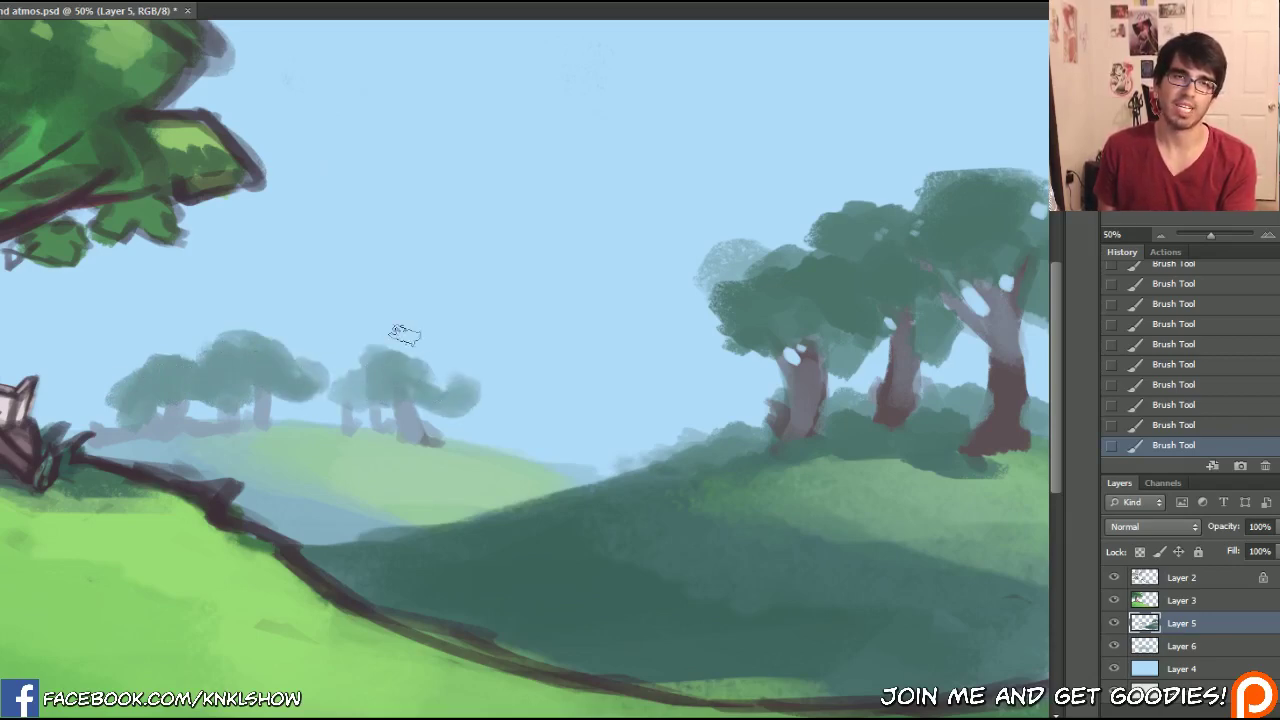
pyautogui.moveTo(480, 338); pyautogui.dragTo(150, 342)
pyautogui.click(1240, 384)
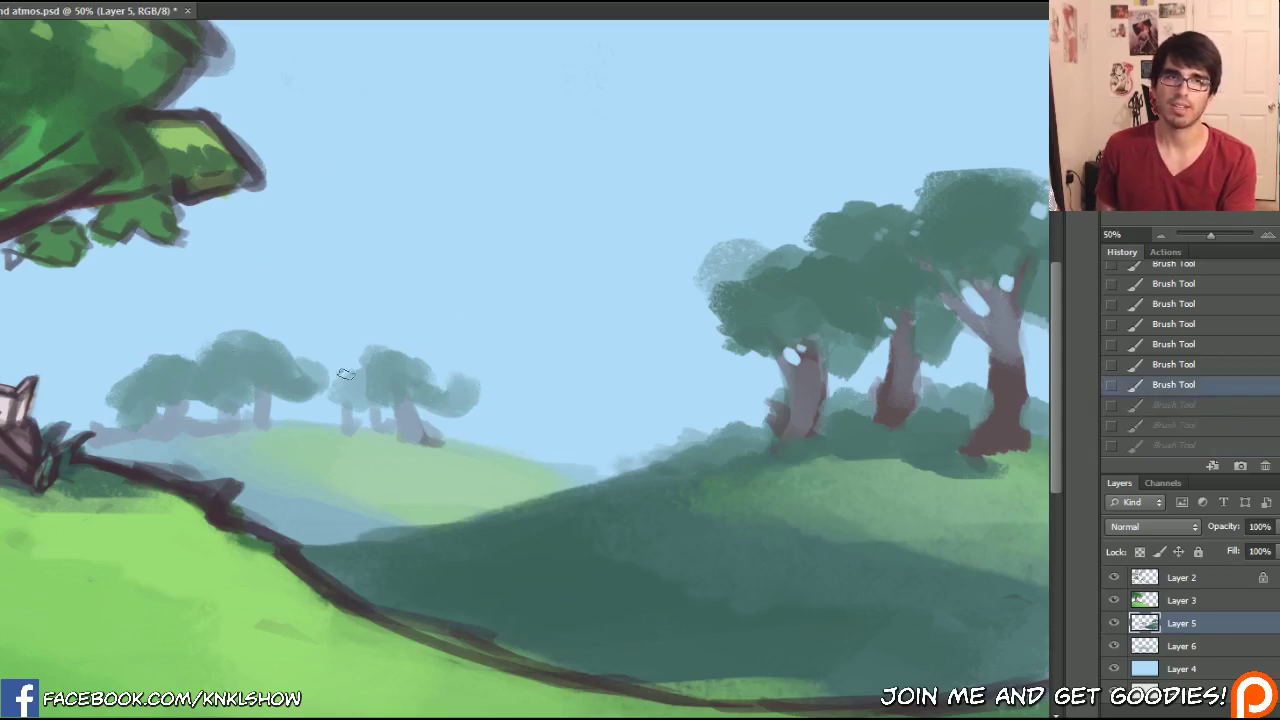
pyautogui.moveTo(240, 355)
pyautogui.mouseDown()
pyautogui.moveTo(210, 352)
pyautogui.moveTo(220, 317)
pyautogui.moveTo(250, 339)
pyautogui.moveTo(277, 327)
pyautogui.moveTo(287, 339)
pyautogui.moveTo(265, 357)
pyautogui.moveTo(302, 342)
pyautogui.mouseUp()
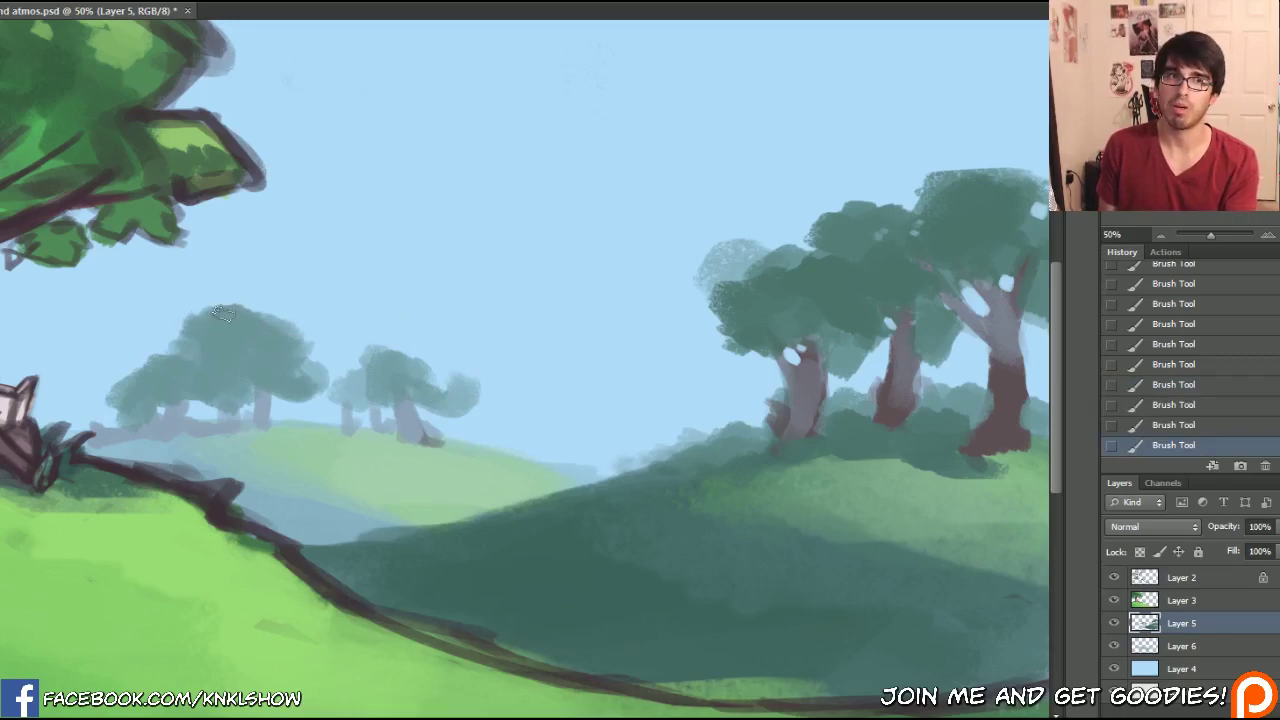
pyautogui.moveTo(222, 313)
pyautogui.mouseDown()
pyautogui.moveTo(261, 305)
pyautogui.moveTo(263, 328)
pyautogui.moveTo(295, 313)
pyautogui.mouseUp()
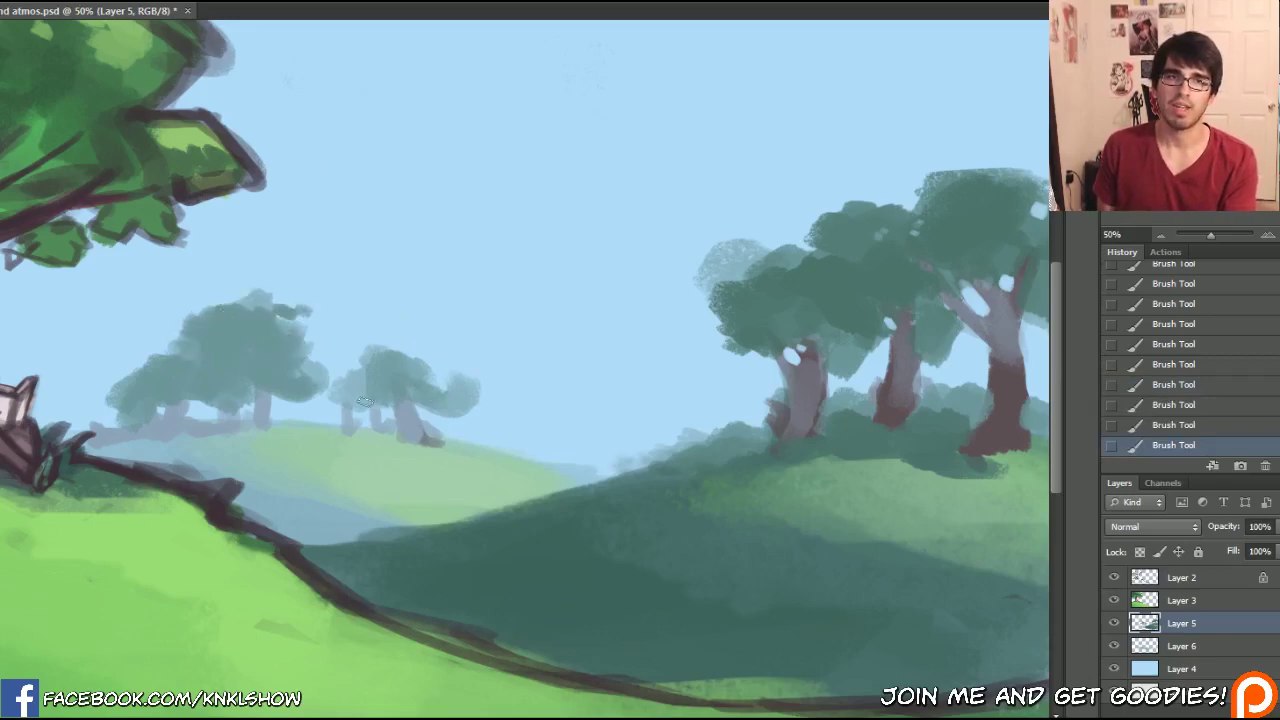
pyautogui.moveTo(470, 440)
pyautogui.mouseDown()
pyautogui.moveTo(460, 445)
pyautogui.moveTo(500, 452)
pyautogui.mouseUp()
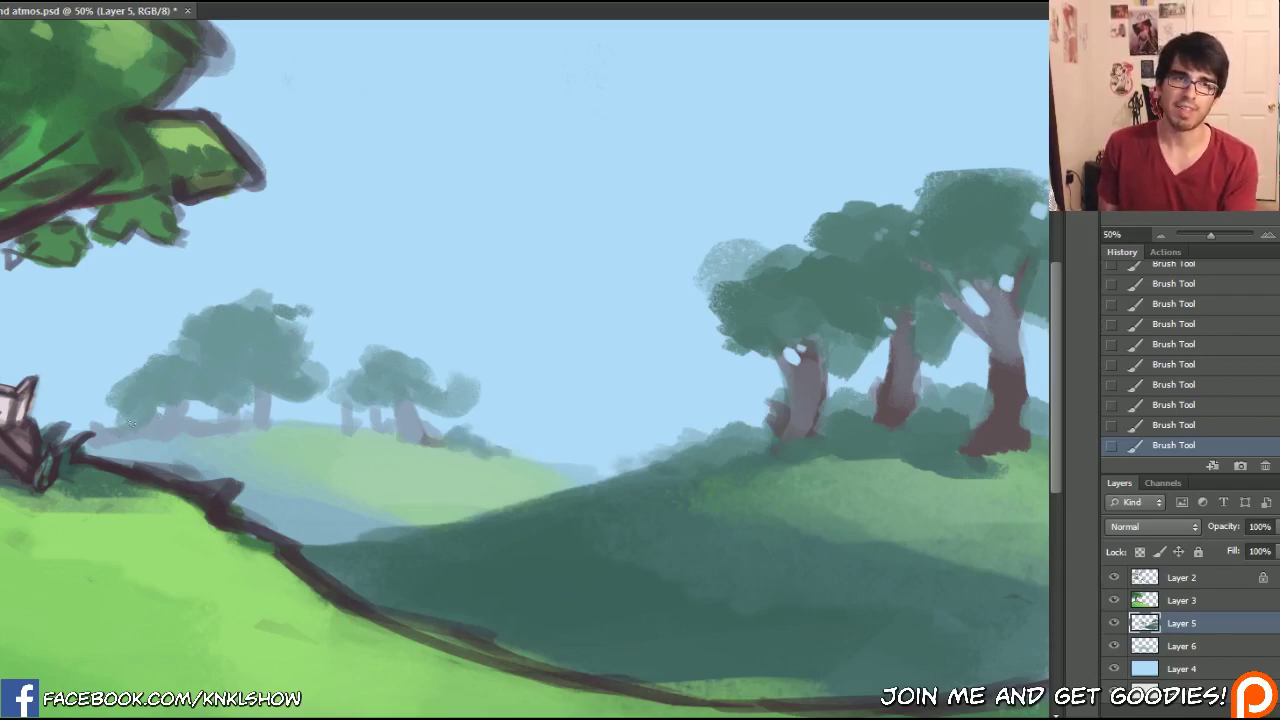
# - Erase small gaps in the far hill's trees and extend their tallest trunk into its canopy in pale mauve
pyautogui.moveTo(122, 432); pyautogui.dragTo(134, 429)
pyautogui.moveTo(134, 429)
pyautogui.mouseDown()
pyautogui.moveTo(92, 428)
pyautogui.moveTo(172, 404)
pyautogui.mouseUp()
pyautogui.moveTo(170, 414); pyautogui.dragTo(203, 398)
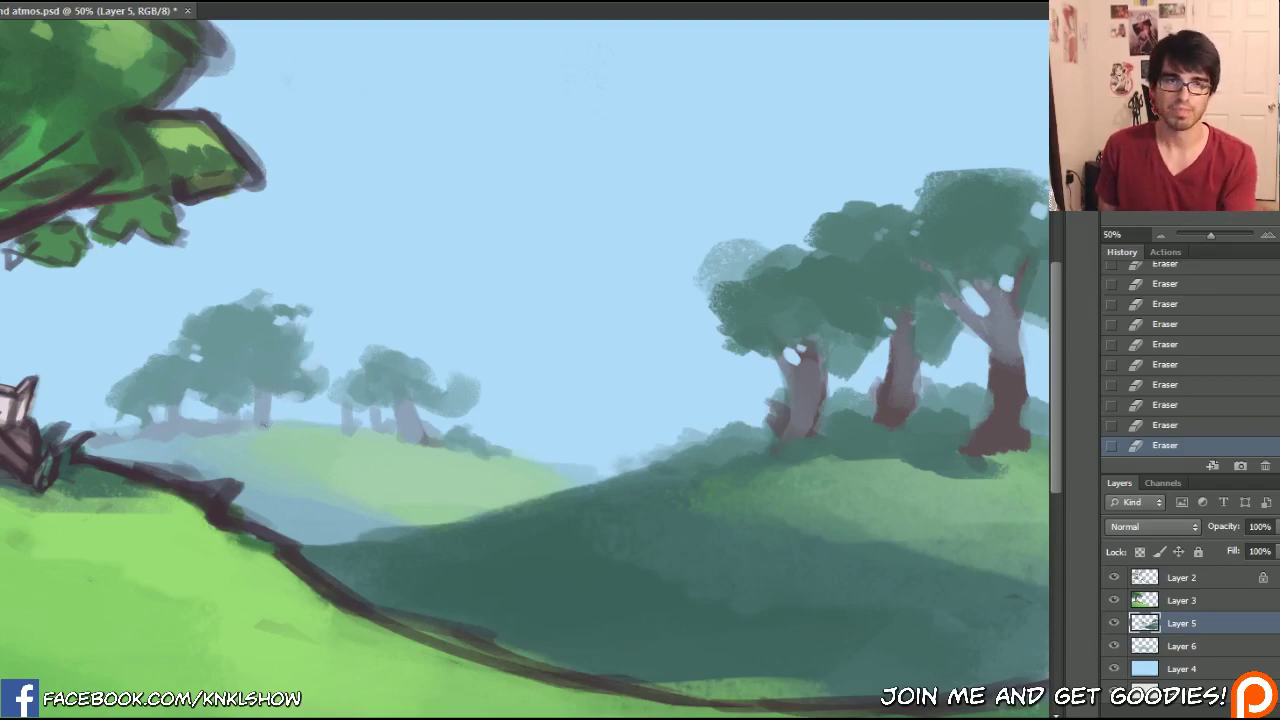
pyautogui.moveTo(268, 420); pyautogui.dragTo(262, 380)
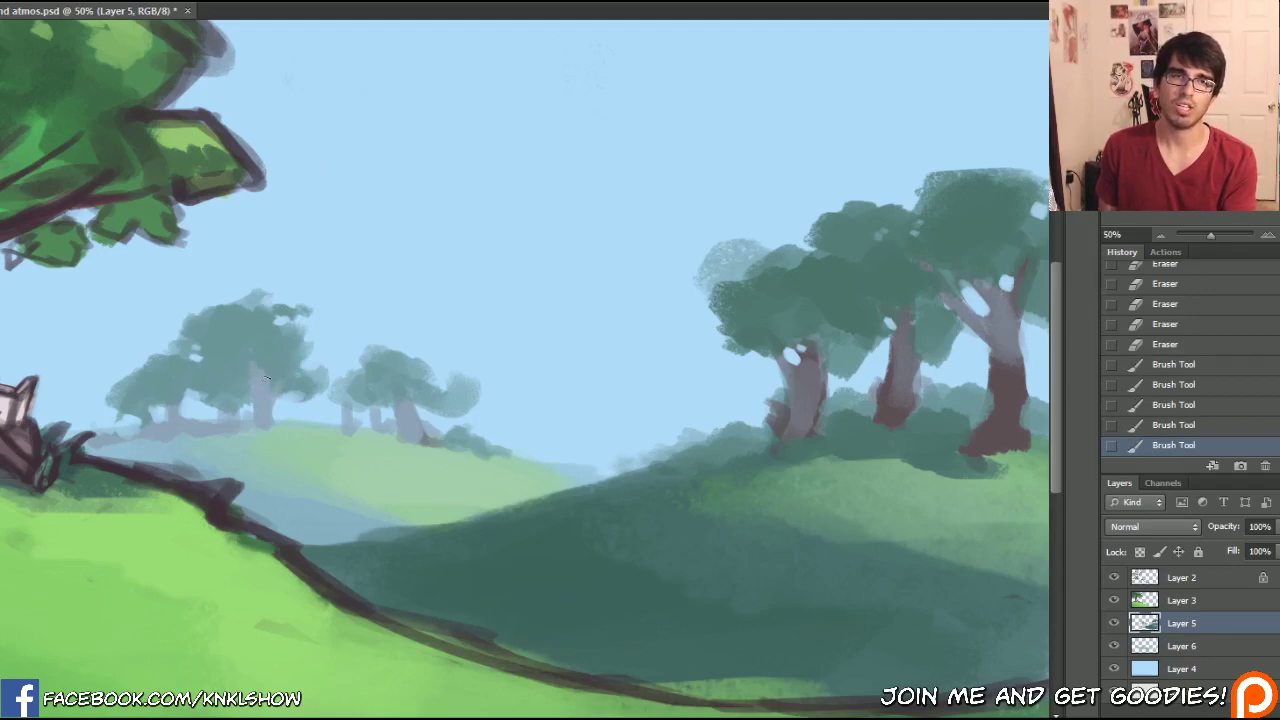
pyautogui.press('e')
pyautogui.click(268, 380)
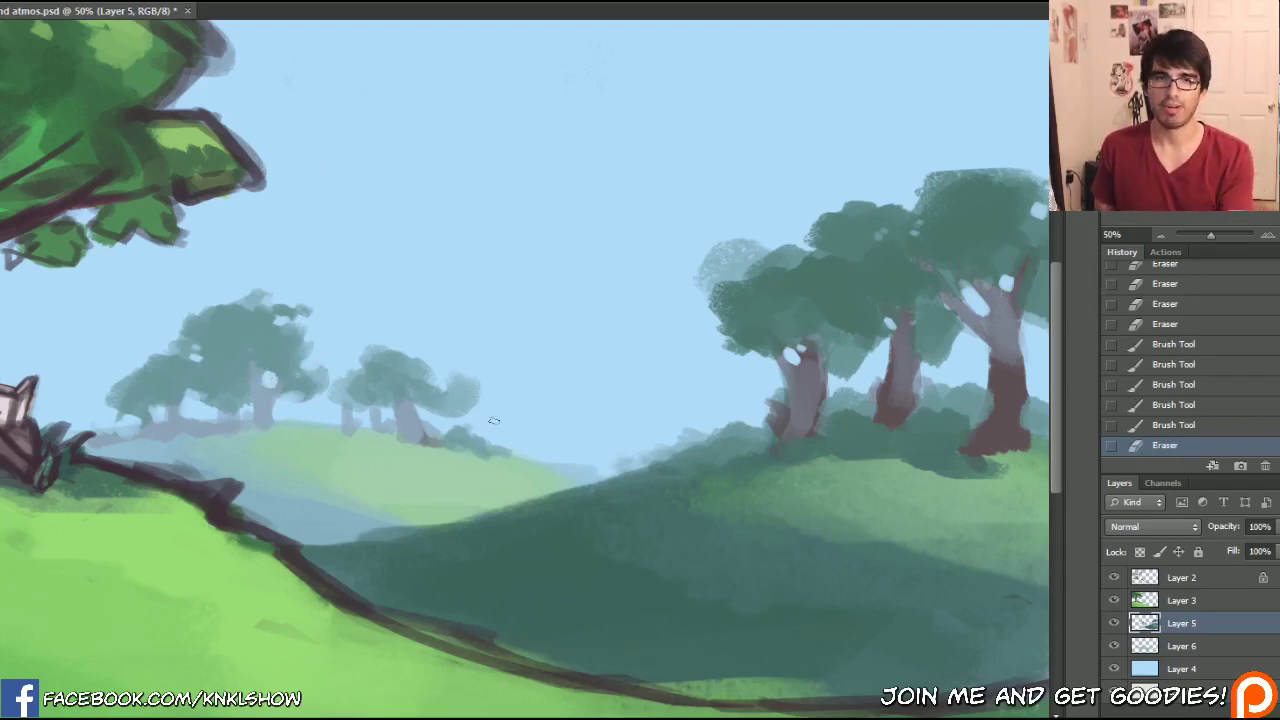
# - Create a new layer above Layer 5 and paint a small dark green pine tree on the far hill's slope
pyautogui.moveTo(530, 464); pyautogui.dragTo(530, 428)
pyautogui.click(1124, 428)
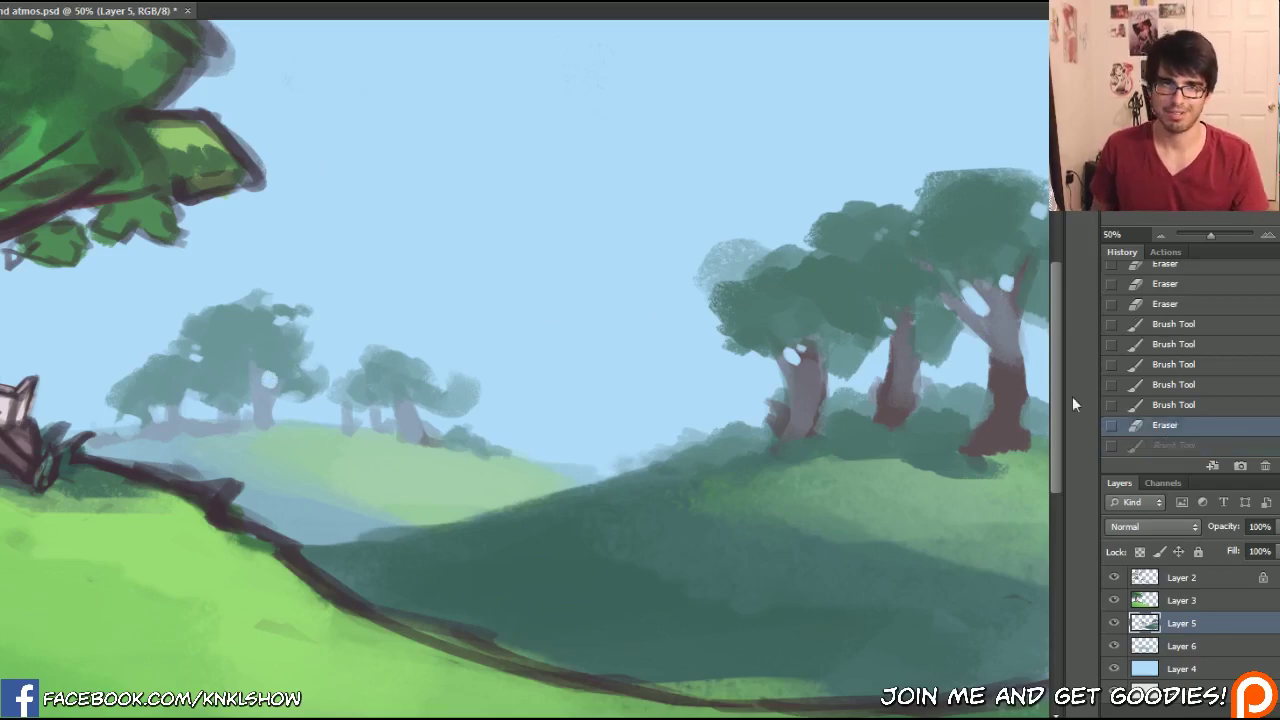
pyautogui.hotkey('ctrl', 'shift', 'n')
pyautogui.press('Return')
pyautogui.moveTo(530, 468)
pyautogui.mouseDown()
pyautogui.moveTo(529, 426)
pyautogui.moveTo(551, 446)
pyautogui.moveTo(531, 428)
pyautogui.moveTo(529, 413)
pyautogui.moveTo(541, 436)
pyautogui.moveTo(527, 358)
pyautogui.mouseUp()
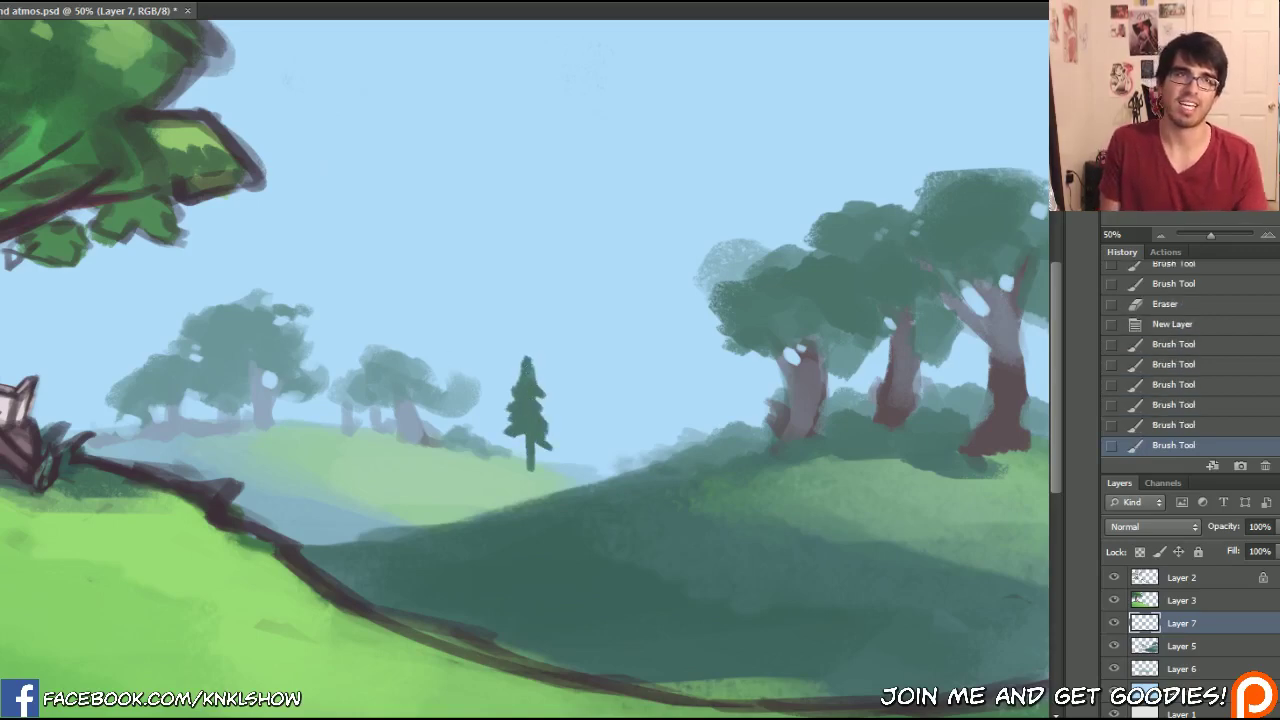
# - Try a row of duplicated pine trees along the far hill and revert the history to the single pine
pyautogui.moveTo(506, 423); pyautogui.dragTo(460, 415)
pyautogui.moveTo(467, 416); pyautogui.dragTo(398, 411)
pyautogui.moveTo(400, 412); pyautogui.dragTo(303, 405)
pyautogui.moveTo(318, 403); pyautogui.dragTo(175, 395)
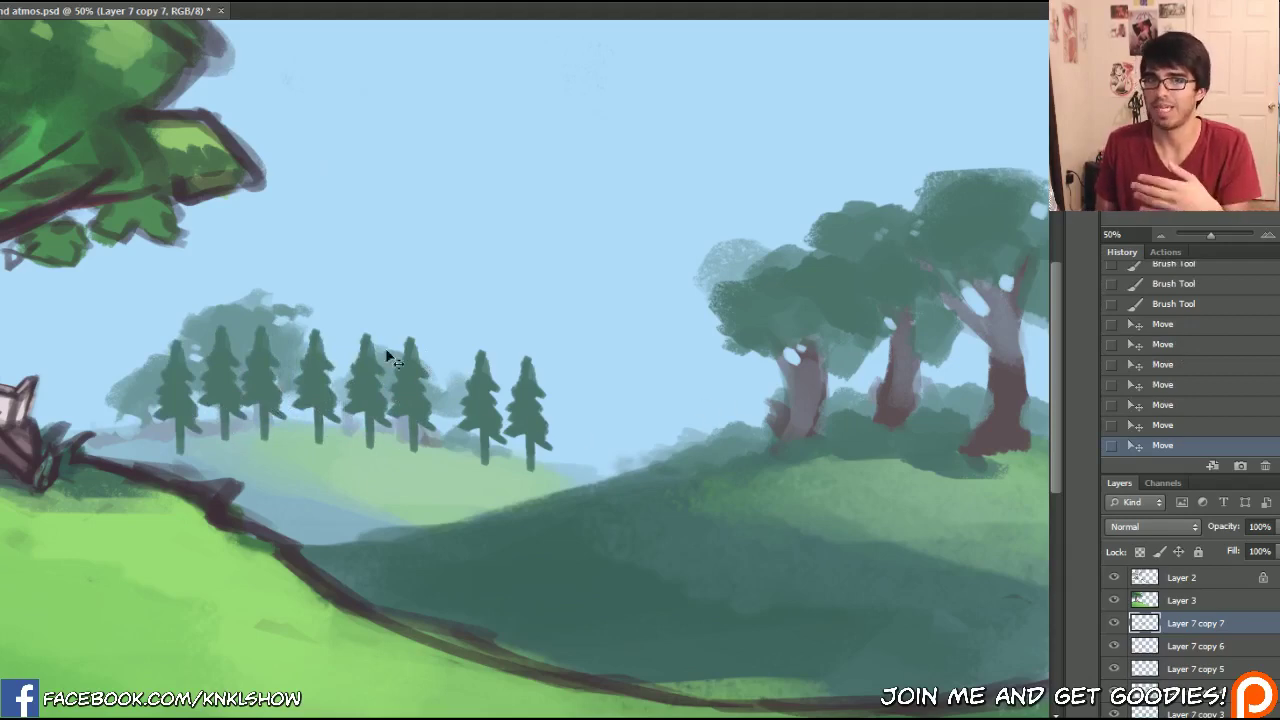
pyautogui.click(1159, 236)
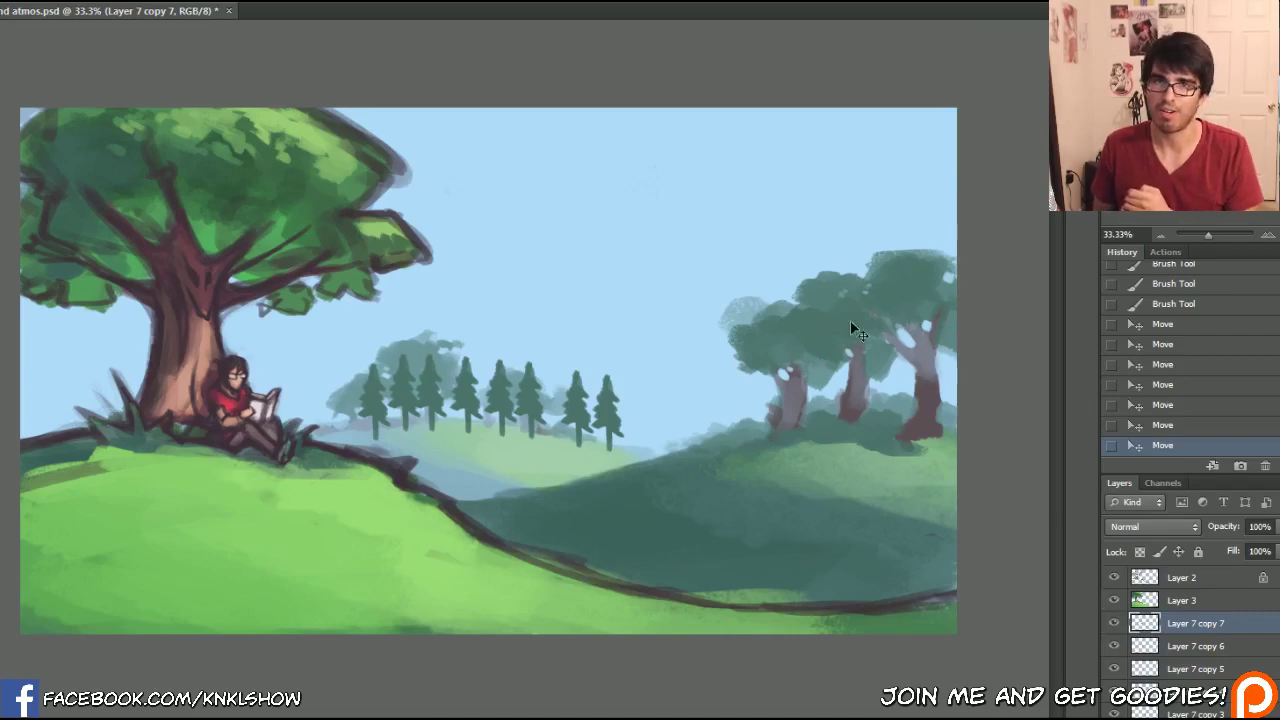
pyautogui.click(1114, 624)
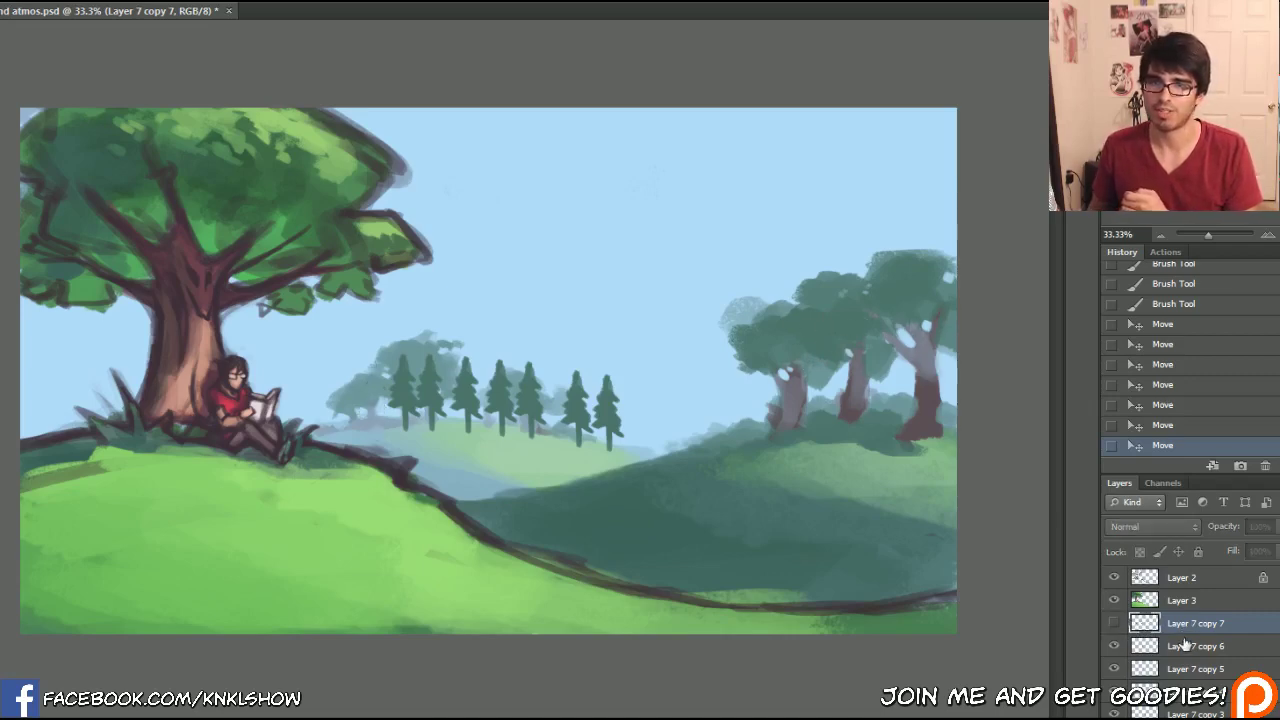
pyautogui.click(1170, 304)
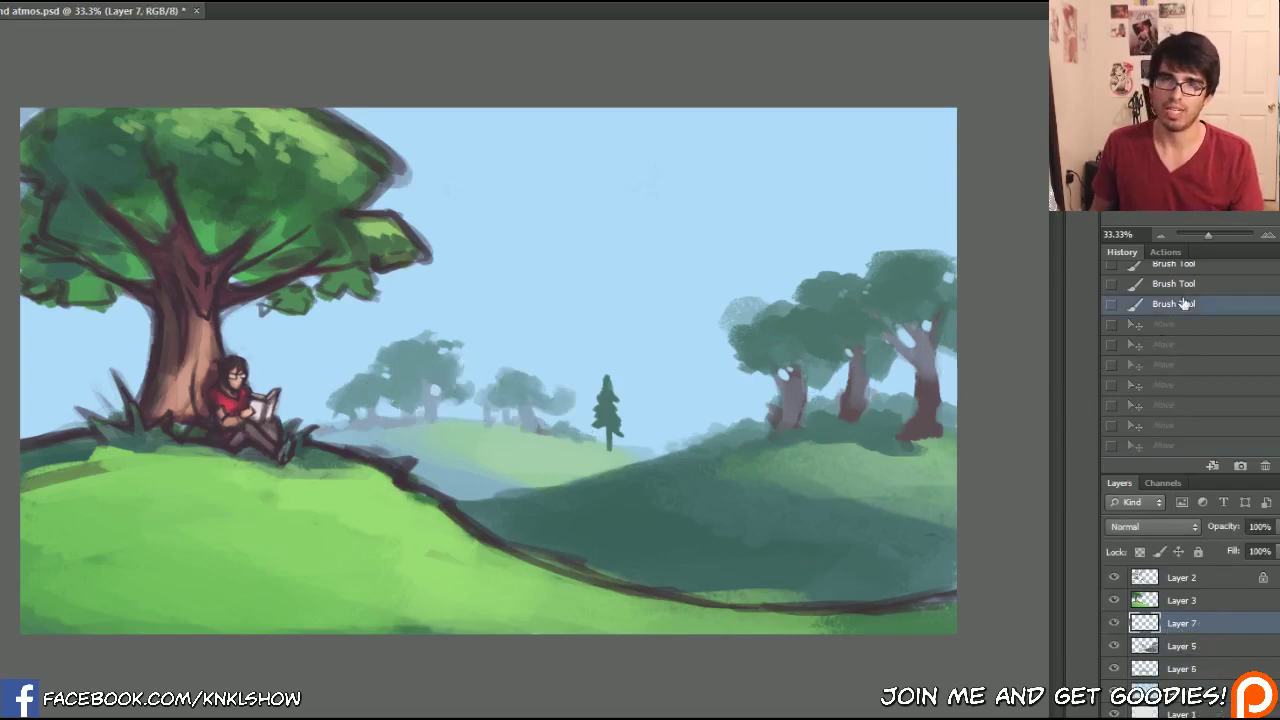
pyautogui.click(1170, 284)
# - Erase the small pine tree on the far hill's slope from Layer 7
pyautogui.press('e')
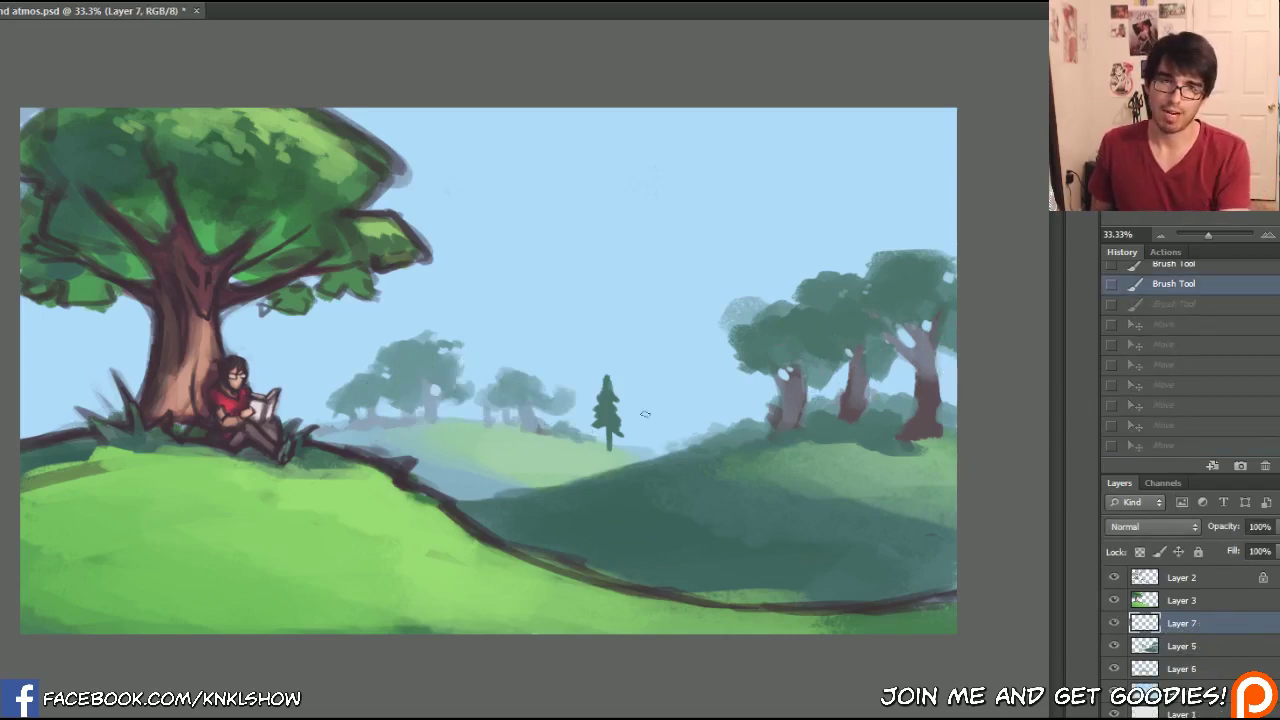
pyautogui.moveTo(606, 380)
pyautogui.mouseDown()
pyautogui.moveTo(600, 425)
pyautogui.moveTo(613, 385)
pyautogui.mouseUp()
pyautogui.moveTo(628, 434); pyautogui.dragTo(628, 427)
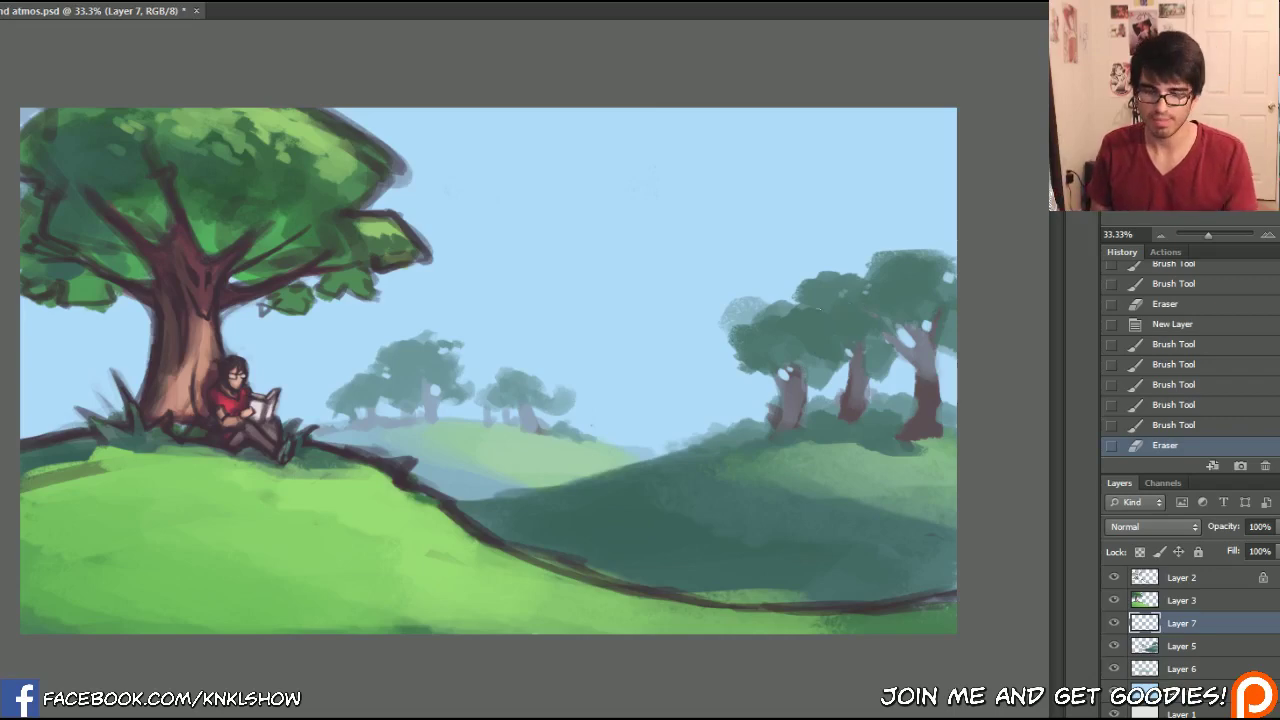
# - Build up the canopies of the nearer hill's trees in hazy dark green, extending them upward with small leaf clusters
pyautogui.moveTo(724, 353); pyautogui.dragTo(738, 361)
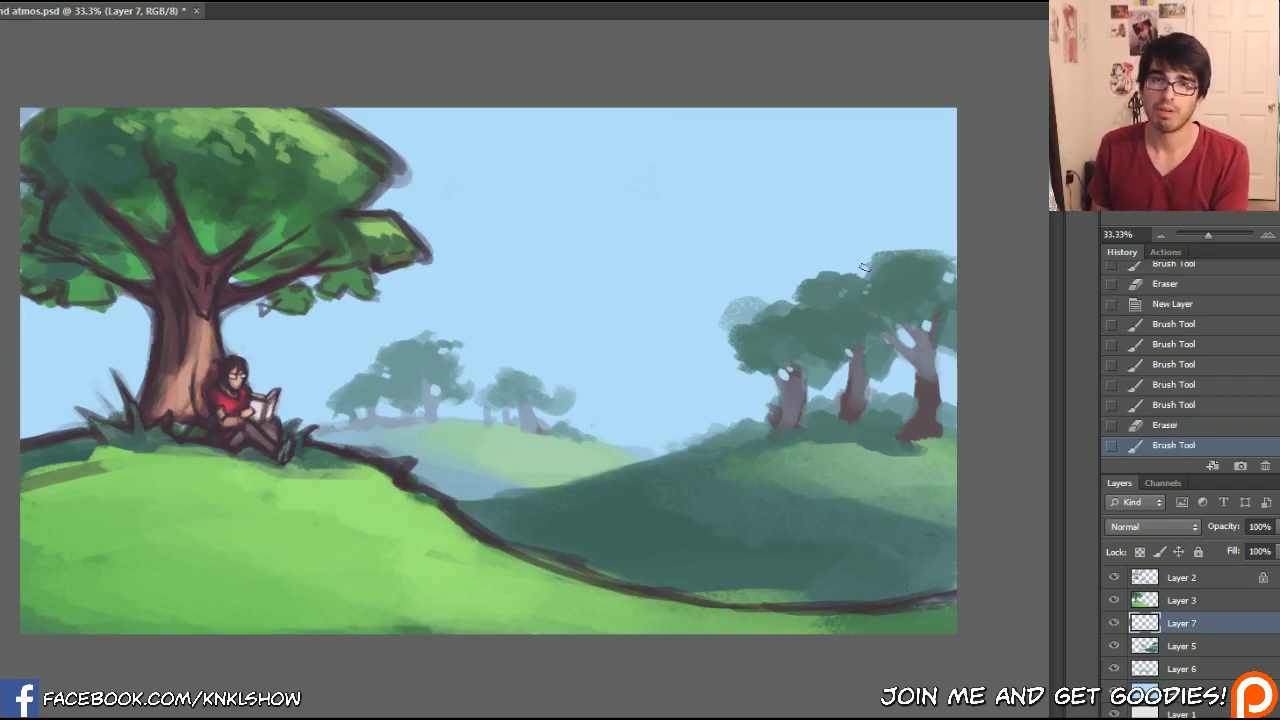
pyautogui.moveTo(812, 288)
pyautogui.mouseDown()
pyautogui.moveTo(837, 266)
pyautogui.moveTo(898, 267)
pyautogui.moveTo(888, 246)
pyautogui.moveTo(912, 242)
pyautogui.moveTo(928, 263)
pyautogui.moveTo(951, 258)
pyautogui.moveTo(938, 270)
pyautogui.moveTo(918, 243)
pyautogui.moveTo(950, 276)
pyautogui.mouseUp()
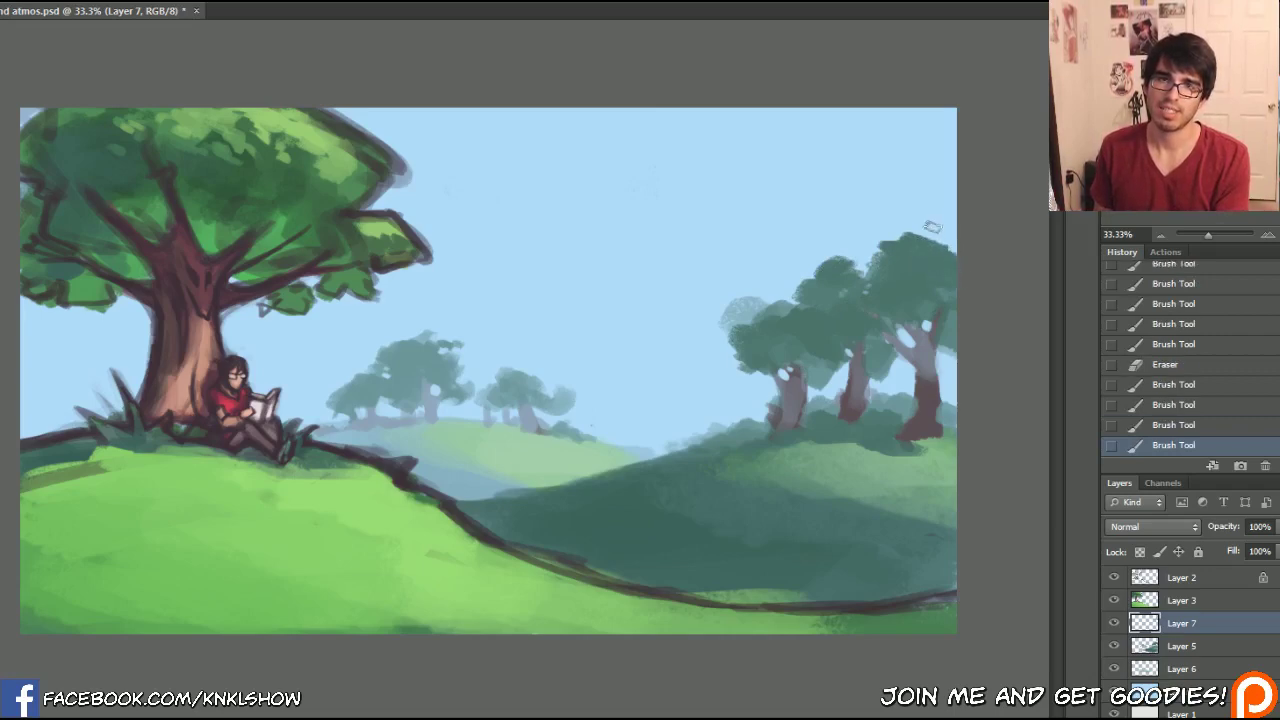
pyautogui.moveTo(932, 228); pyautogui.dragTo(946, 230)
pyautogui.moveTo(946, 234); pyautogui.dragTo(926, 234)
pyautogui.moveTo(882, 258); pyautogui.dragTo(866, 252)
pyautogui.moveTo(846, 246)
pyautogui.mouseDown()
pyautogui.moveTo(819, 292)
pyautogui.moveTo(863, 262)
pyautogui.moveTo(857, 288)
pyautogui.moveTo(889, 265)
pyautogui.moveTo(881, 238)
pyautogui.moveTo(928, 203)
pyautogui.moveTo(871, 218)
pyautogui.moveTo(948, 205)
pyautogui.moveTo(949, 220)
pyautogui.moveTo(926, 219)
pyautogui.moveTo(944, 215)
pyautogui.moveTo(934, 205)
pyautogui.moveTo(855, 229)
pyautogui.mouseUp()
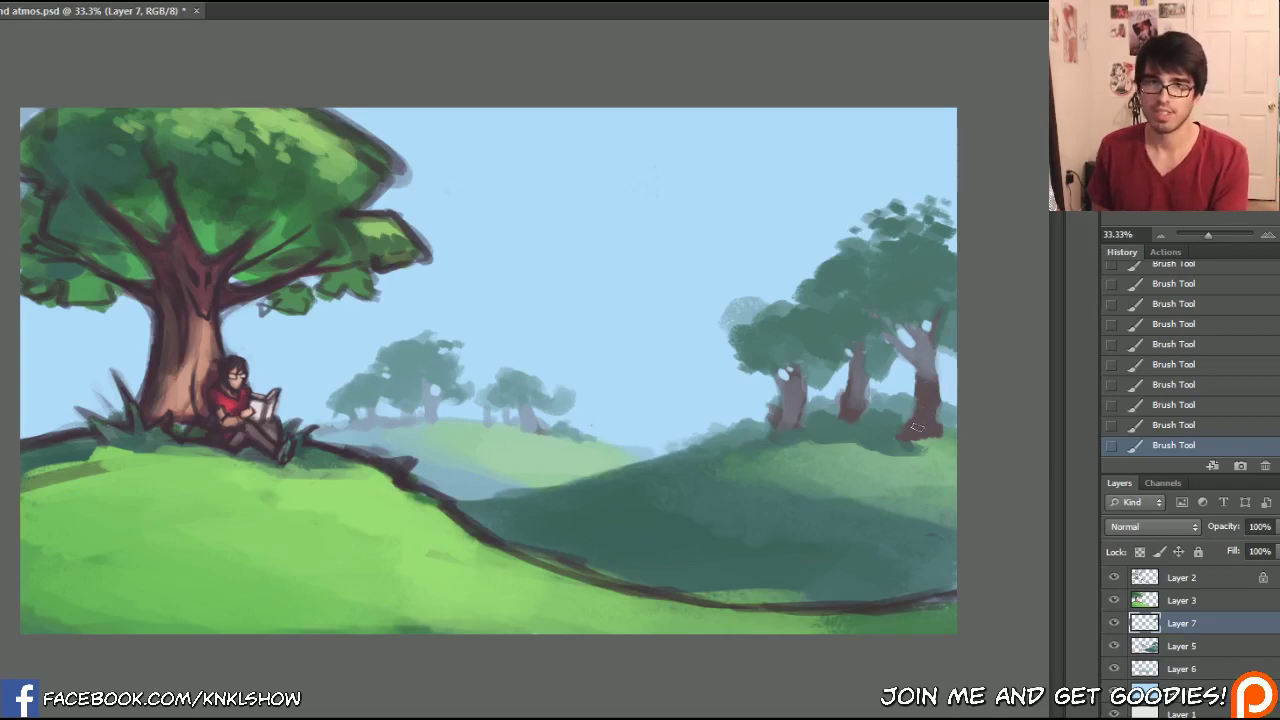
# - Repaint the nearest background tree's trunk and branches in dark reddish brown with lighter highlights sampled from the foreground trunk, erasing stray paint
pyautogui.moveTo(923, 440)
pyautogui.mouseDown()
pyautogui.moveTo(912, 440)
pyautogui.moveTo(940, 400)
pyautogui.moveTo(944, 352)
pyautogui.moveTo(923, 340)
pyautogui.moveTo(928, 356)
pyautogui.moveTo(893, 315)
pyautogui.mouseUp()
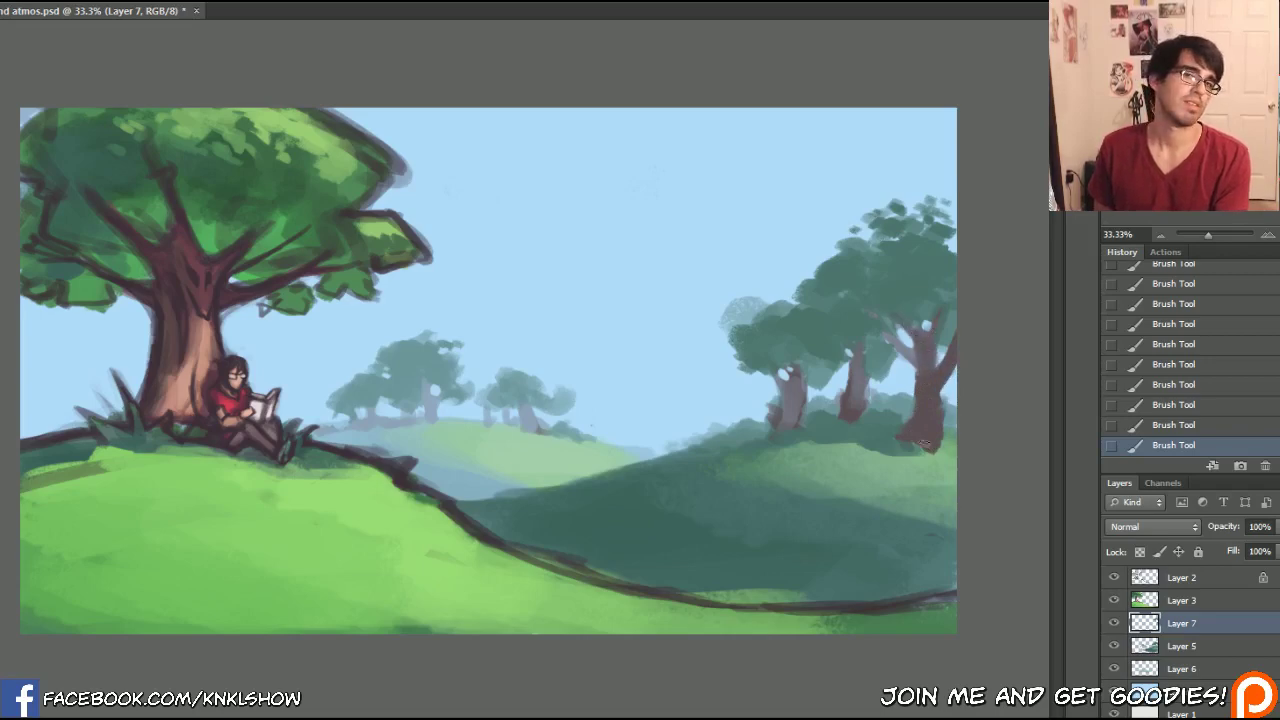
pyautogui.moveTo(942, 441); pyautogui.dragTo(928, 393)
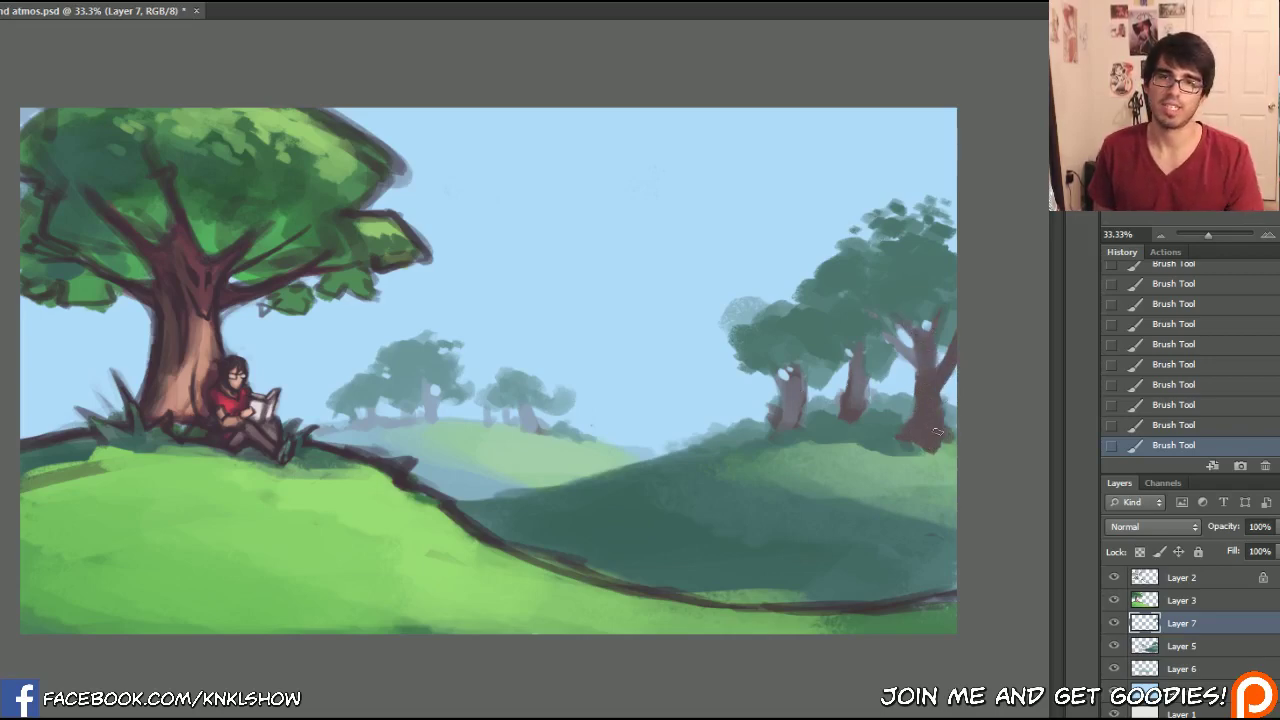
pyautogui.keyDown('alt'); pyautogui.click(205, 342); pyautogui.keyUp('alt')
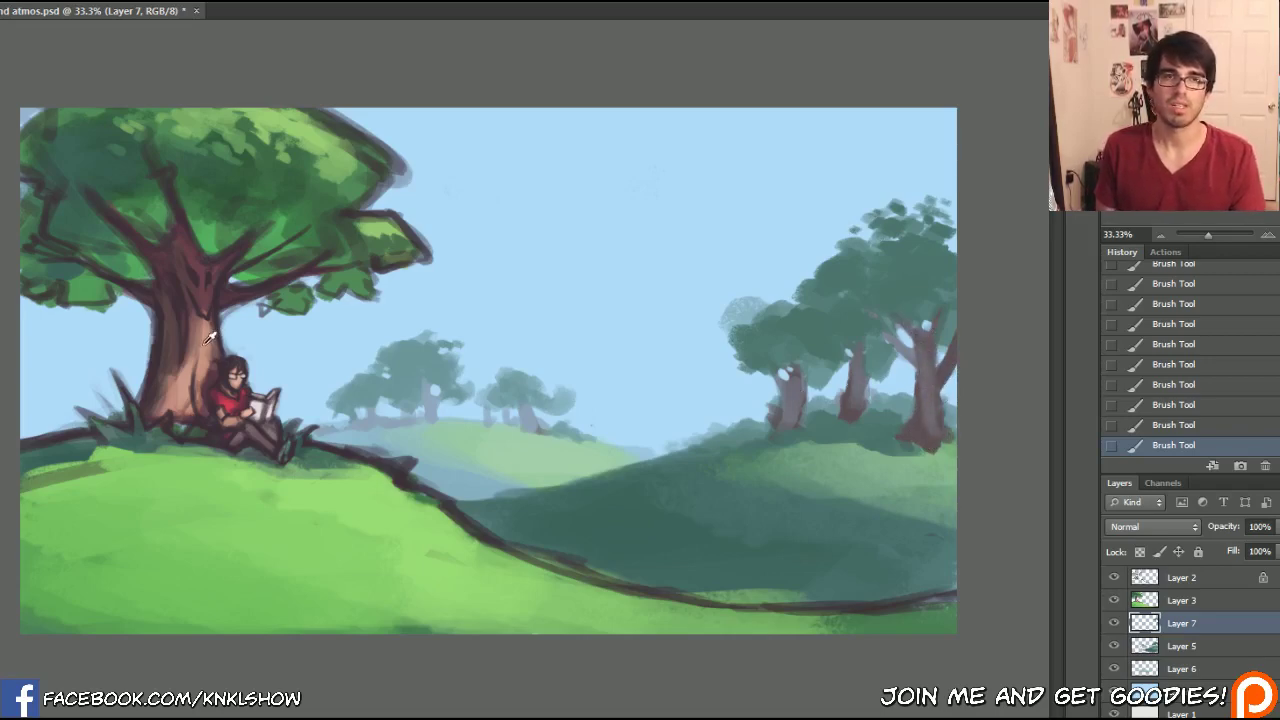
pyautogui.moveTo(935, 433); pyautogui.dragTo(929, 385)
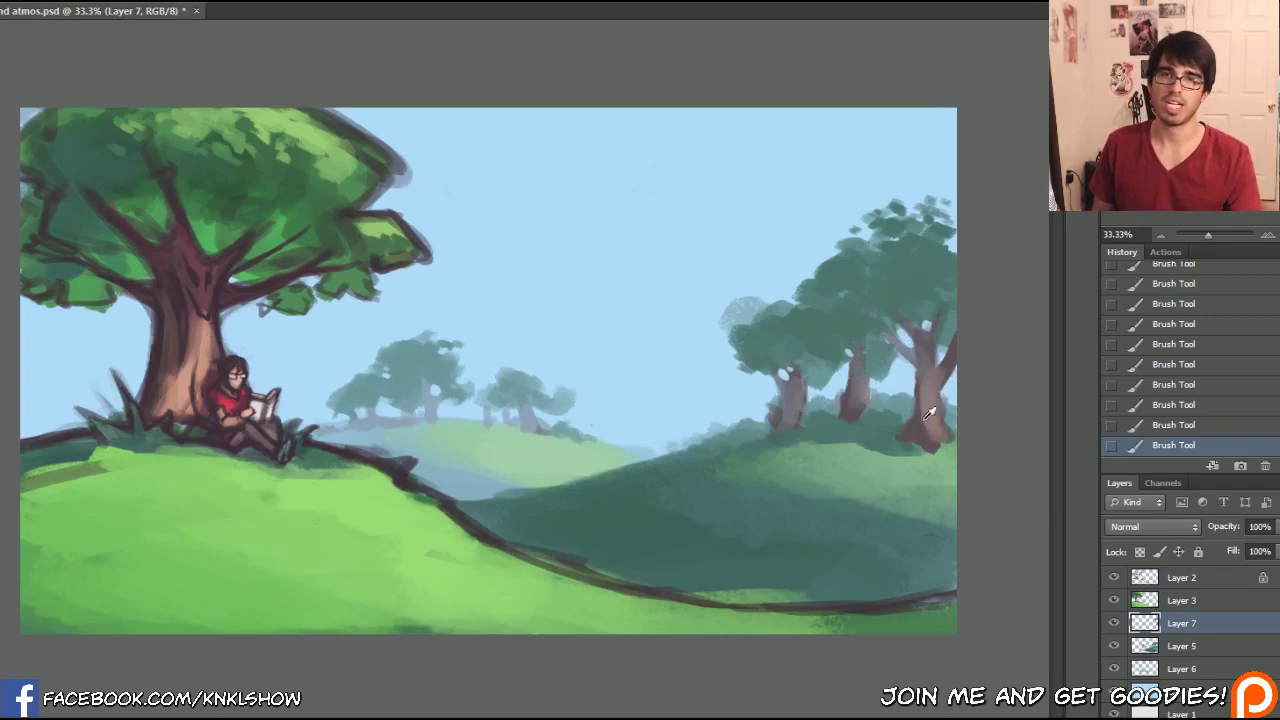
pyautogui.moveTo(915, 433)
pyautogui.mouseDown()
pyautogui.moveTo(930, 360)
pyautogui.moveTo(912, 372)
pyautogui.mouseUp()
pyautogui.press('e')
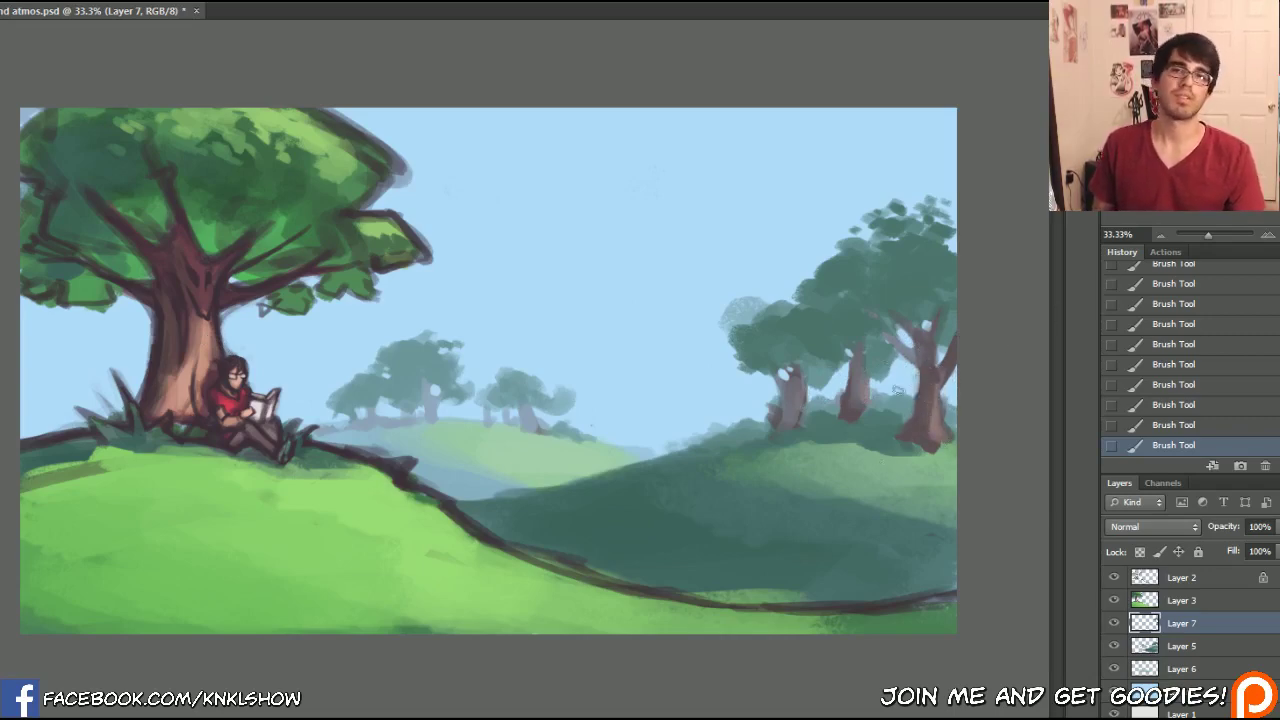
pyautogui.moveTo(914, 368)
pyautogui.mouseDown()
pyautogui.moveTo(914, 392)
pyautogui.moveTo(936, 382)
pyautogui.moveTo(910, 368)
pyautogui.mouseUp()
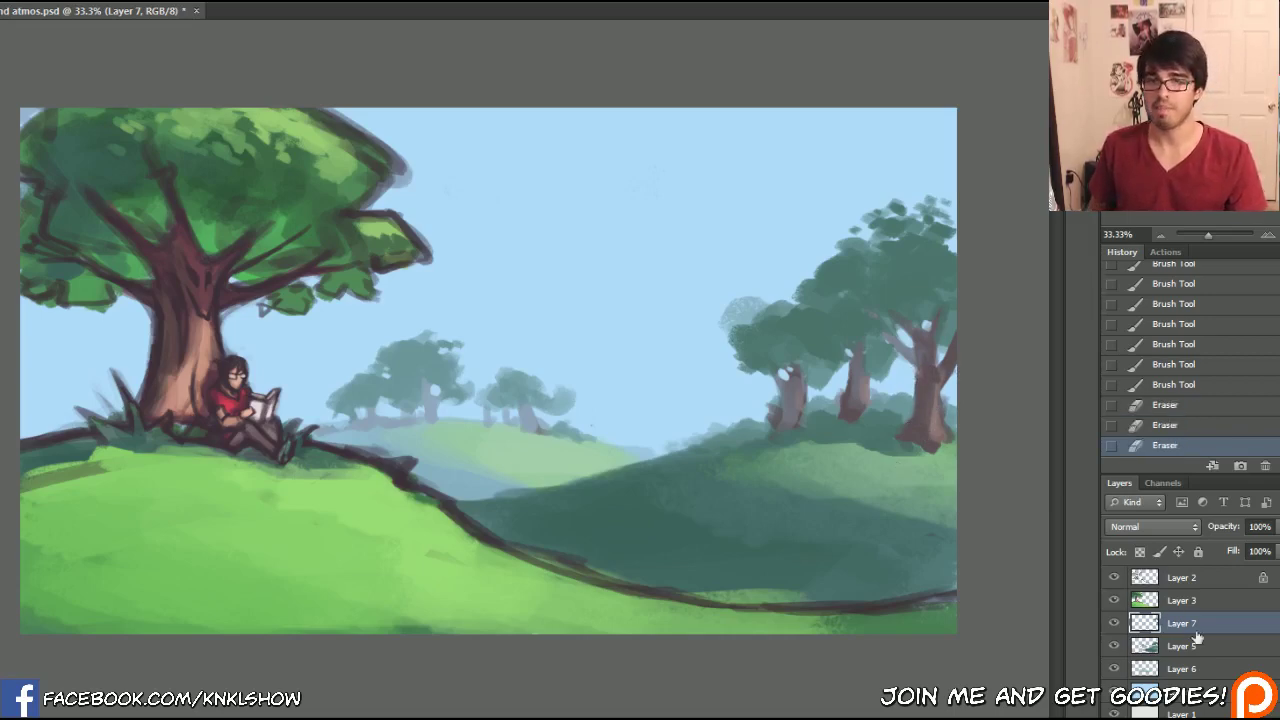
# - Merge Layer 7 and Layer 5 down into Layer 6 and shift the merged hills and trees slightly down and right
pyautogui.hotkey('ctrl', 'e')
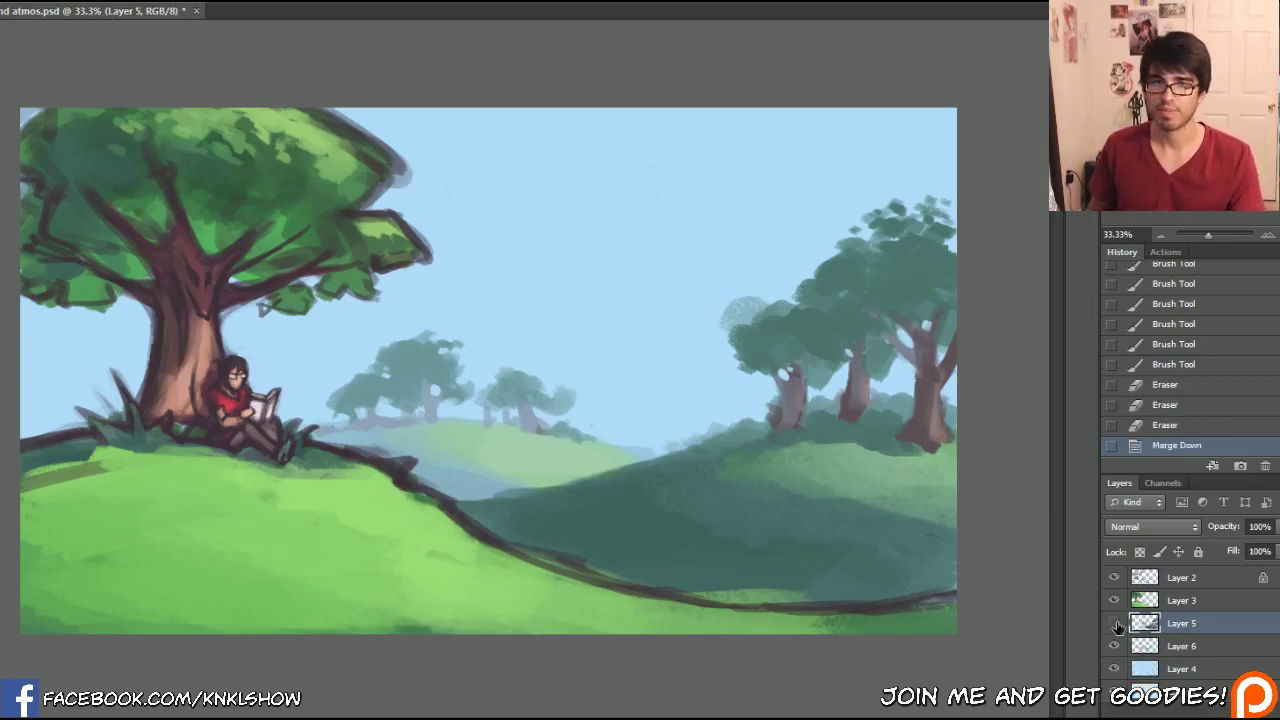
pyautogui.click(1114, 623)
pyautogui.click(1114, 623)
pyautogui.hotkey('ctrl', 'e')
pyautogui.click(1114, 623)
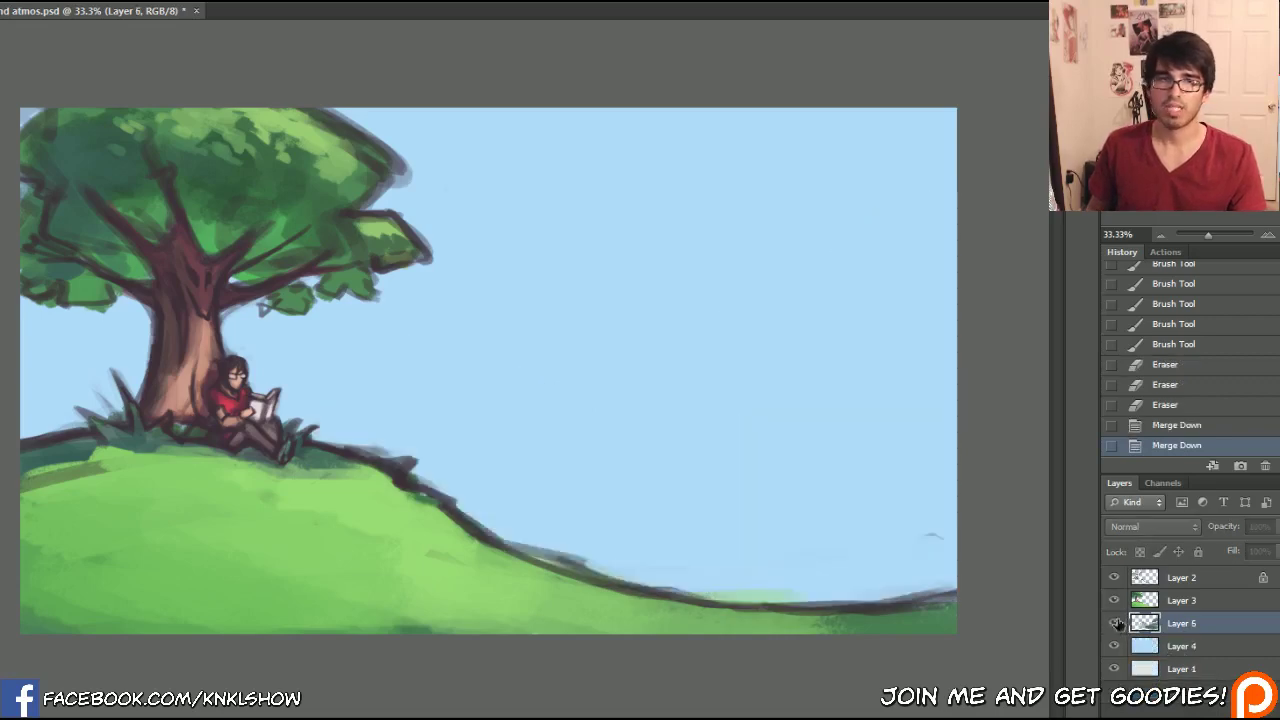
pyautogui.click(1114, 623)
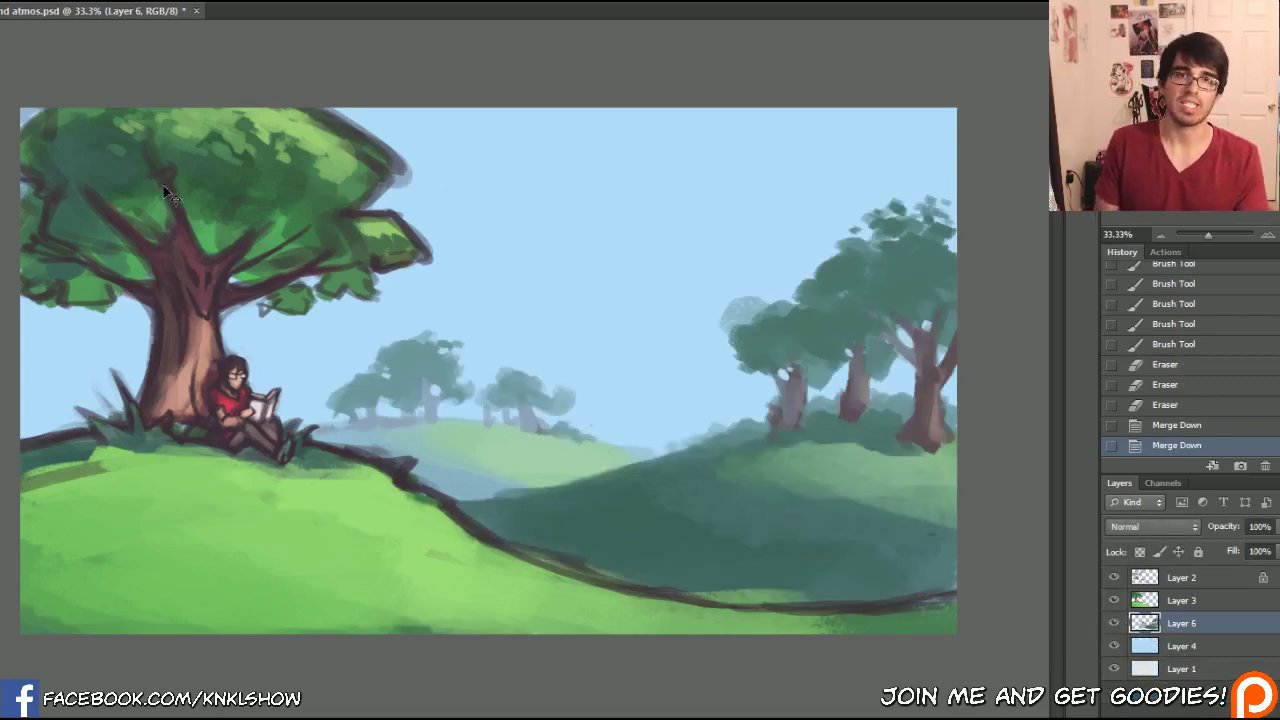
pyautogui.moveTo(721, 371)
pyautogui.mouseDown()
pyautogui.moveTo(729, 478)
pyautogui.moveTo(720, 317)
pyautogui.moveTo(726, 379)
pyautogui.moveTo(726, 340)
pyautogui.moveTo(732, 368)
pyautogui.moveTo(734, 355)
pyautogui.mouseUp()
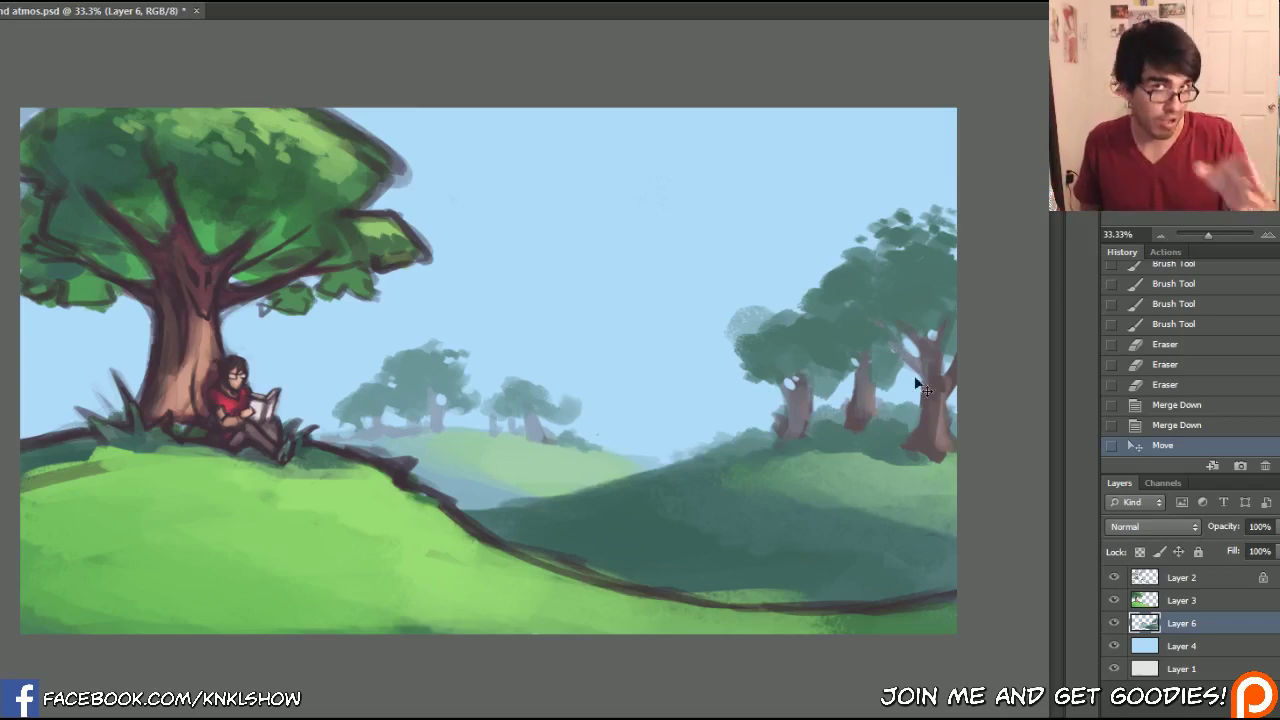
# - On Layer 4, paint a tall rectangular building in hazy blue rising behind the gap between the two hills
pyautogui.click(1174, 650)
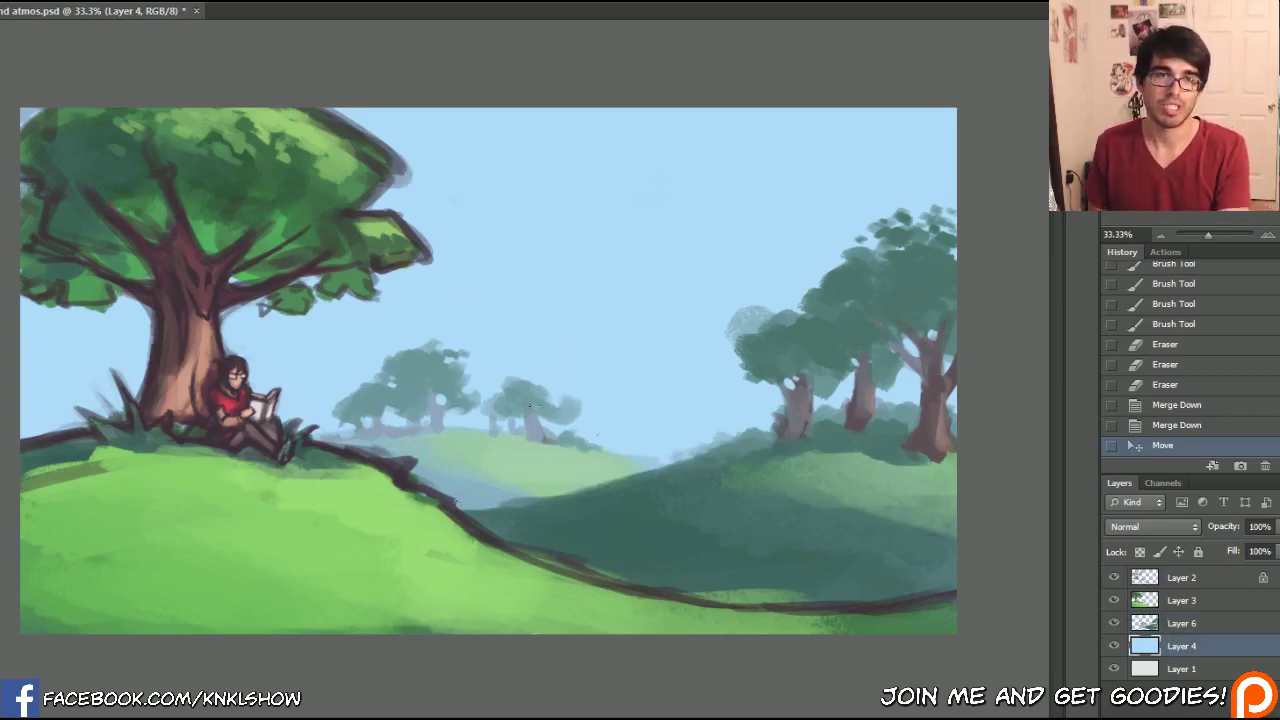
pyautogui.moveTo(577, 436); pyautogui.dragTo(574, 302)
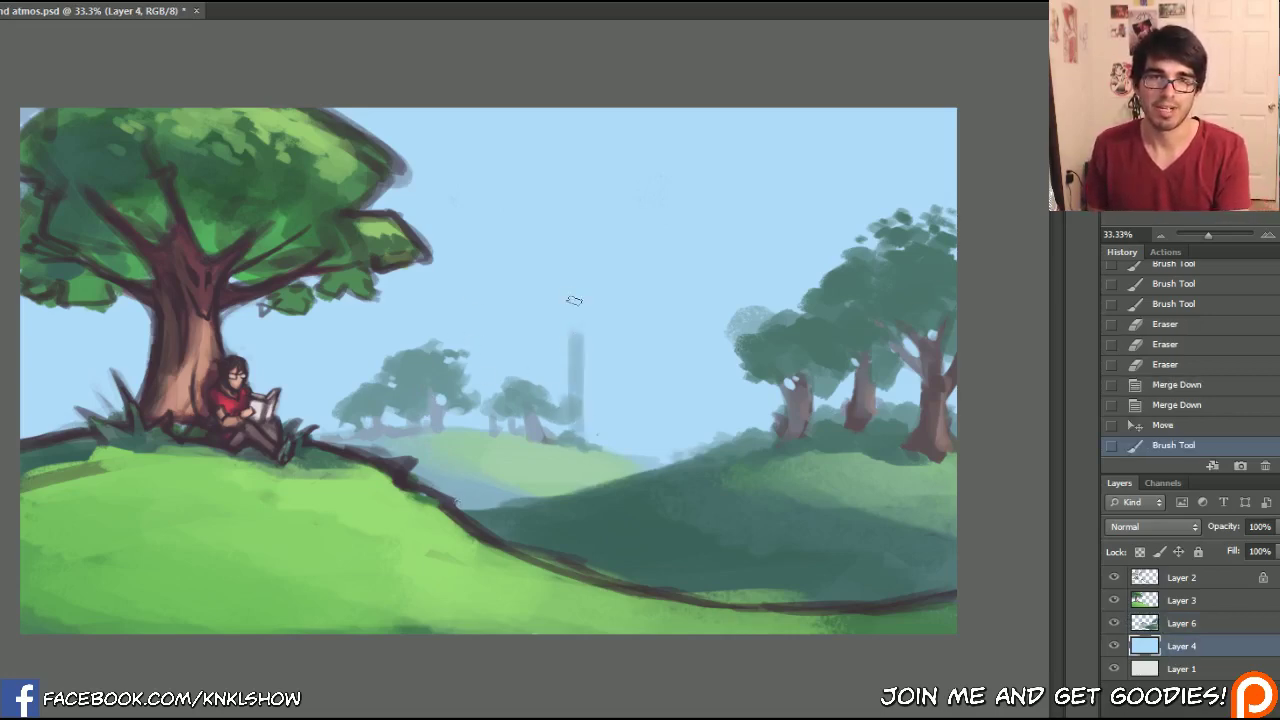
pyautogui.moveTo(580, 407)
pyautogui.mouseDown()
pyautogui.moveTo(592, 310)
pyautogui.moveTo(640, 308)
pyautogui.mouseUp()
pyautogui.moveTo(628, 308); pyautogui.dragTo(628, 378)
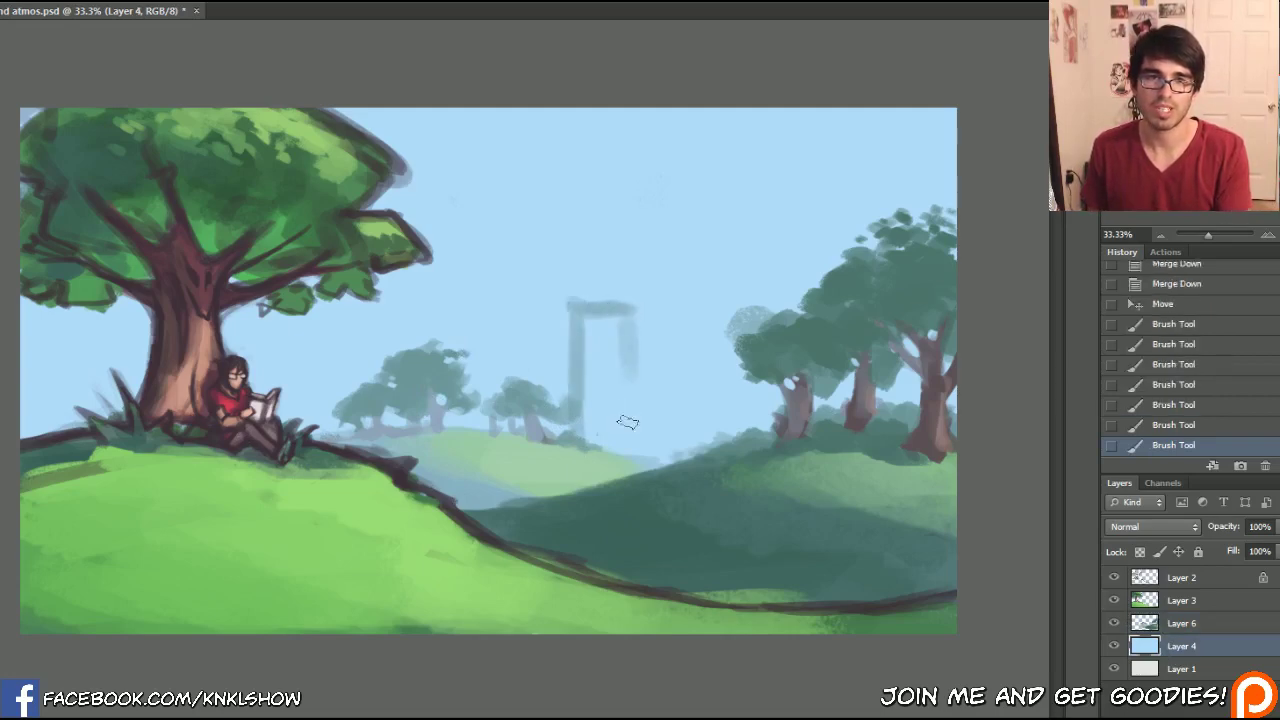
pyautogui.moveTo(603, 434)
pyautogui.mouseDown()
pyautogui.moveTo(598, 369)
pyautogui.moveTo(629, 329)
pyautogui.moveTo(610, 424)
pyautogui.moveTo(595, 391)
pyautogui.moveTo(614, 421)
pyautogui.moveTo(620, 374)
pyautogui.mouseUp()
# - Sample the tall building's hazy blue and paint shorter building silhouettes along the horizon behind the trees and the foreground hill
pyautogui.keyDown('alt'); pyautogui.click(623, 336); pyautogui.keyUp('alt')
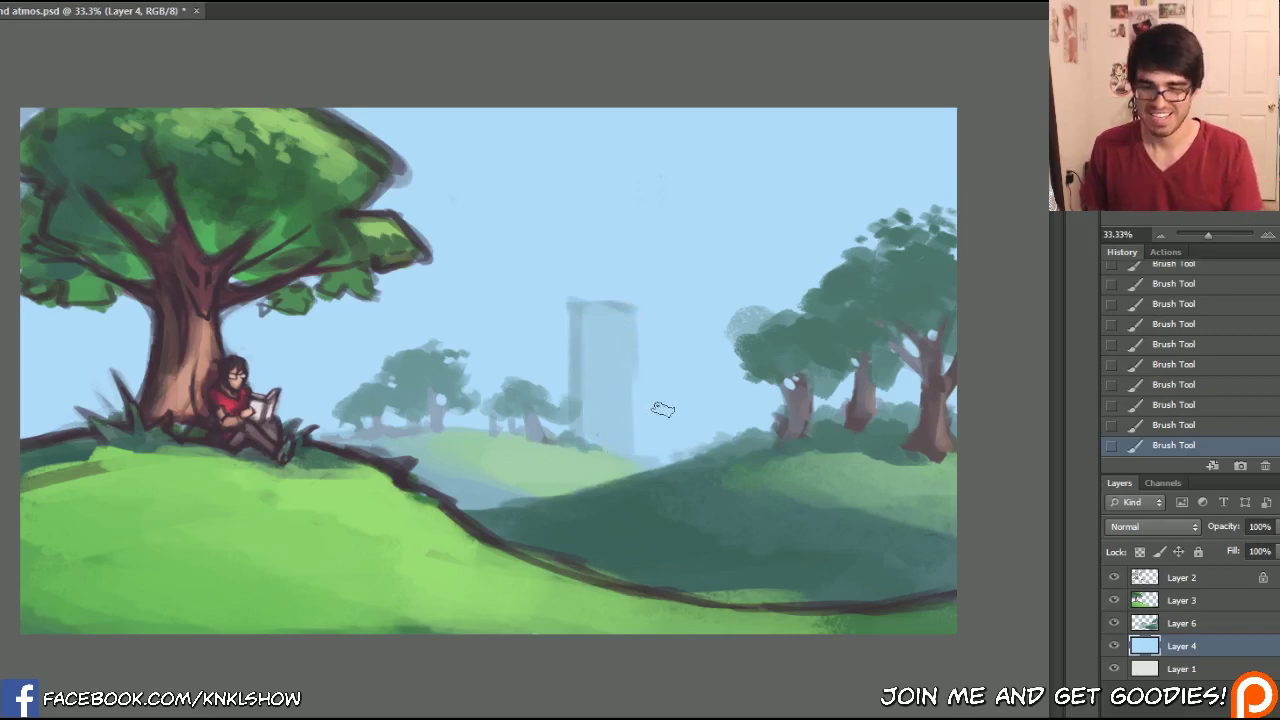
pyautogui.moveTo(632, 455)
pyautogui.mouseDown()
pyautogui.moveTo(662, 450)
pyautogui.moveTo(674, 382)
pyautogui.moveTo(690, 390)
pyautogui.mouseUp()
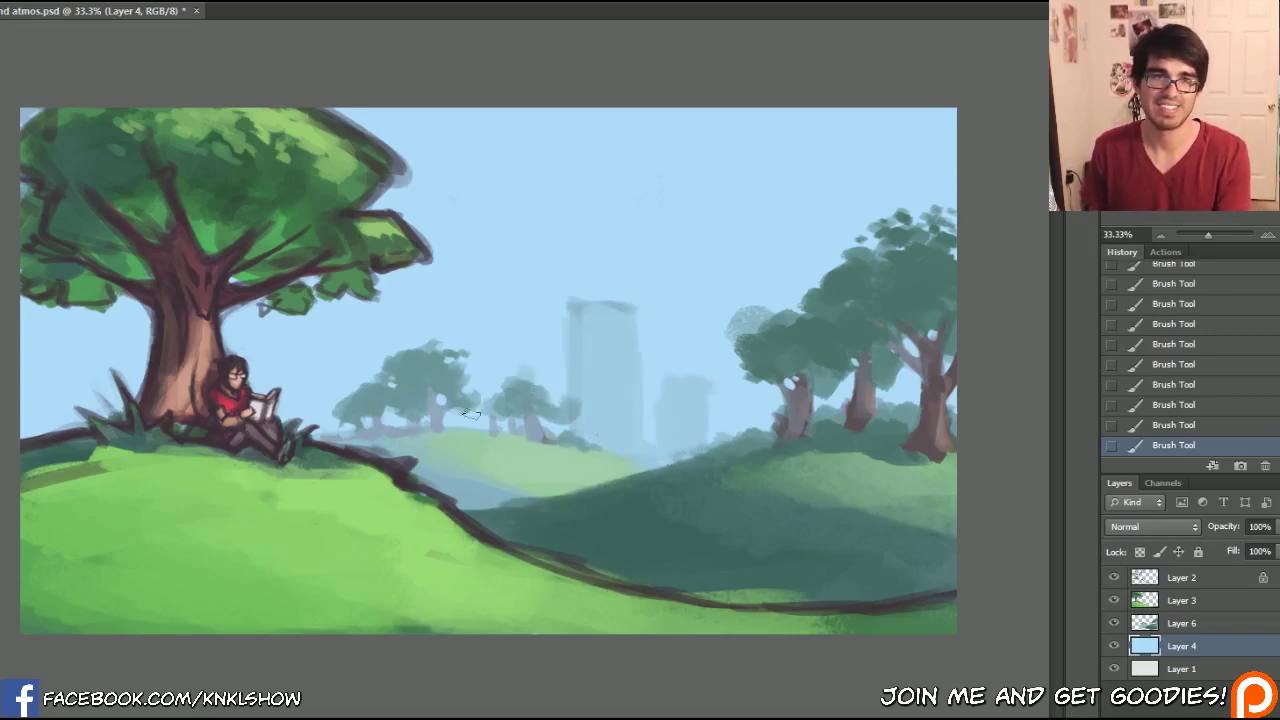
pyautogui.moveTo(503, 410)
pyautogui.mouseDown()
pyautogui.moveTo(482, 325)
pyautogui.moveTo(445, 398)
pyautogui.mouseUp()
pyautogui.moveTo(470, 350); pyautogui.dragTo(466, 424)
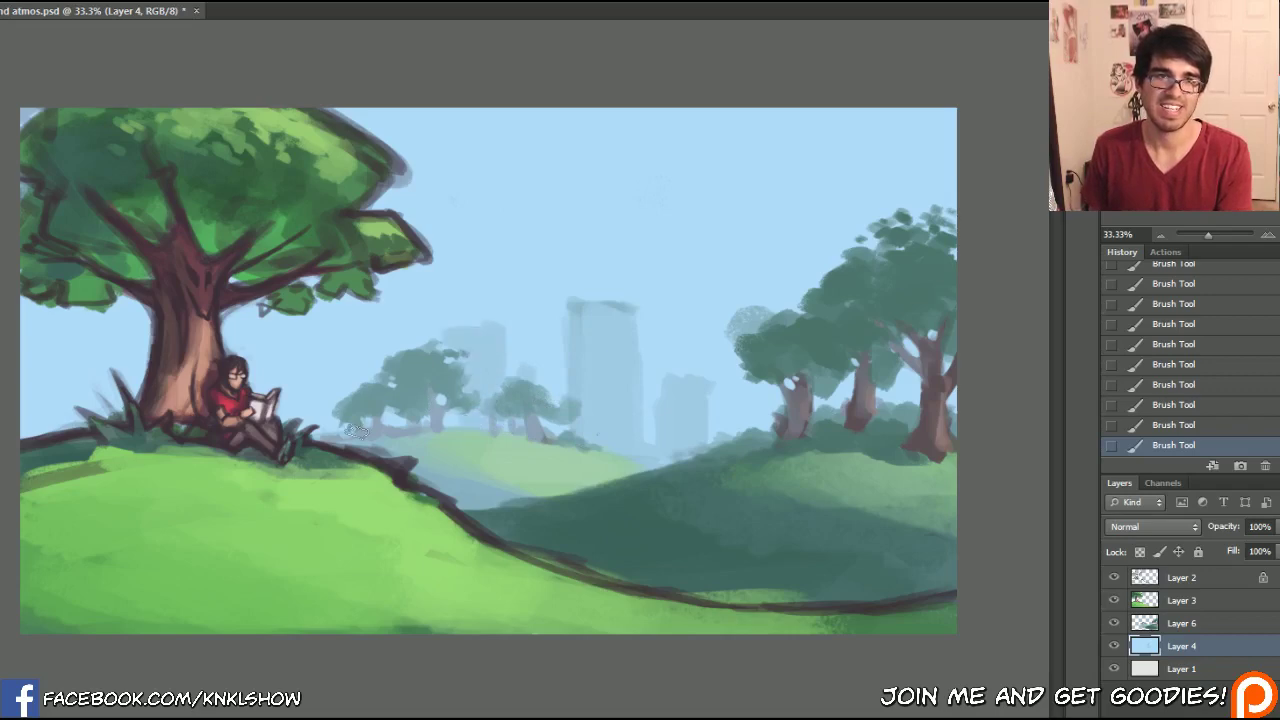
pyautogui.moveTo(340, 360); pyautogui.dragTo(328, 395)
pyautogui.moveTo(86, 410)
pyautogui.mouseDown()
pyautogui.moveTo(80, 372)
pyautogui.moveTo(70, 438)
pyautogui.moveTo(42, 394)
pyautogui.moveTo(58, 438)
pyautogui.moveTo(68, 378)
pyautogui.mouseUp()
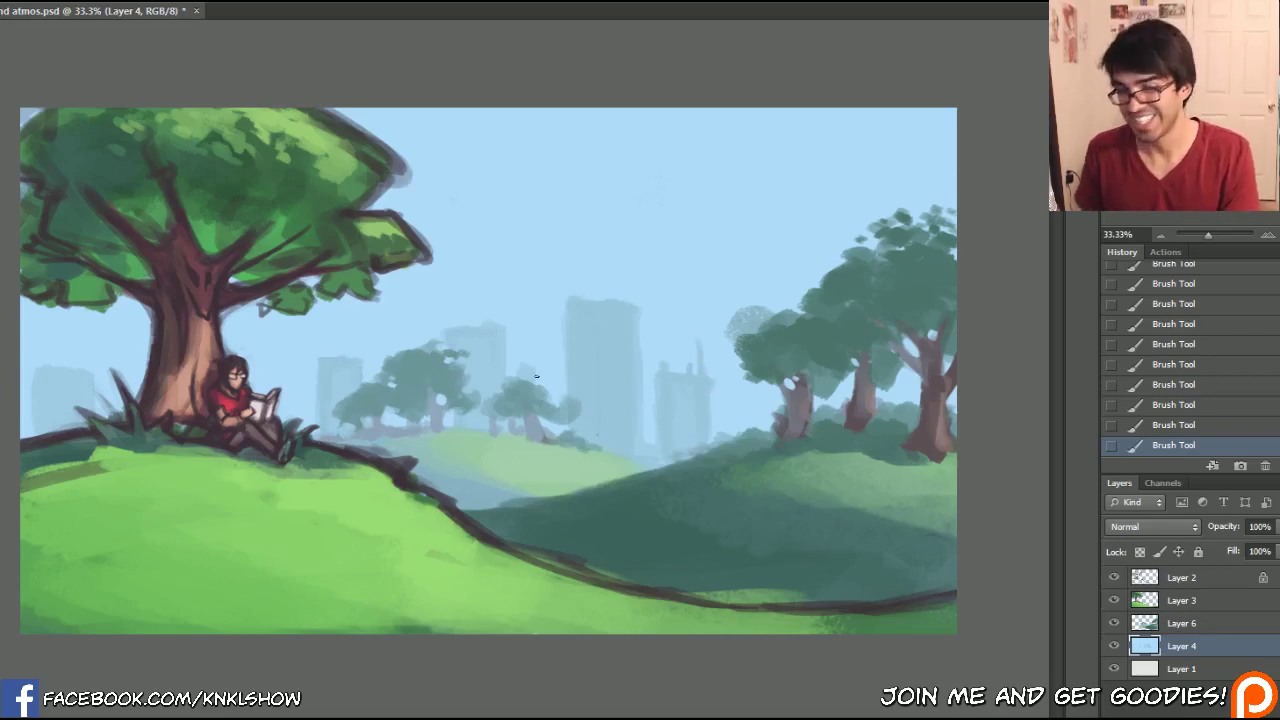
# - Try to trim the tall building's edge with the eraser on Layer 4 and revert the erasures
pyautogui.press('e')
pyautogui.moveTo(562, 400)
pyautogui.mouseDown()
pyautogui.moveTo(555, 298)
pyautogui.moveTo(560, 408)
pyautogui.mouseUp()
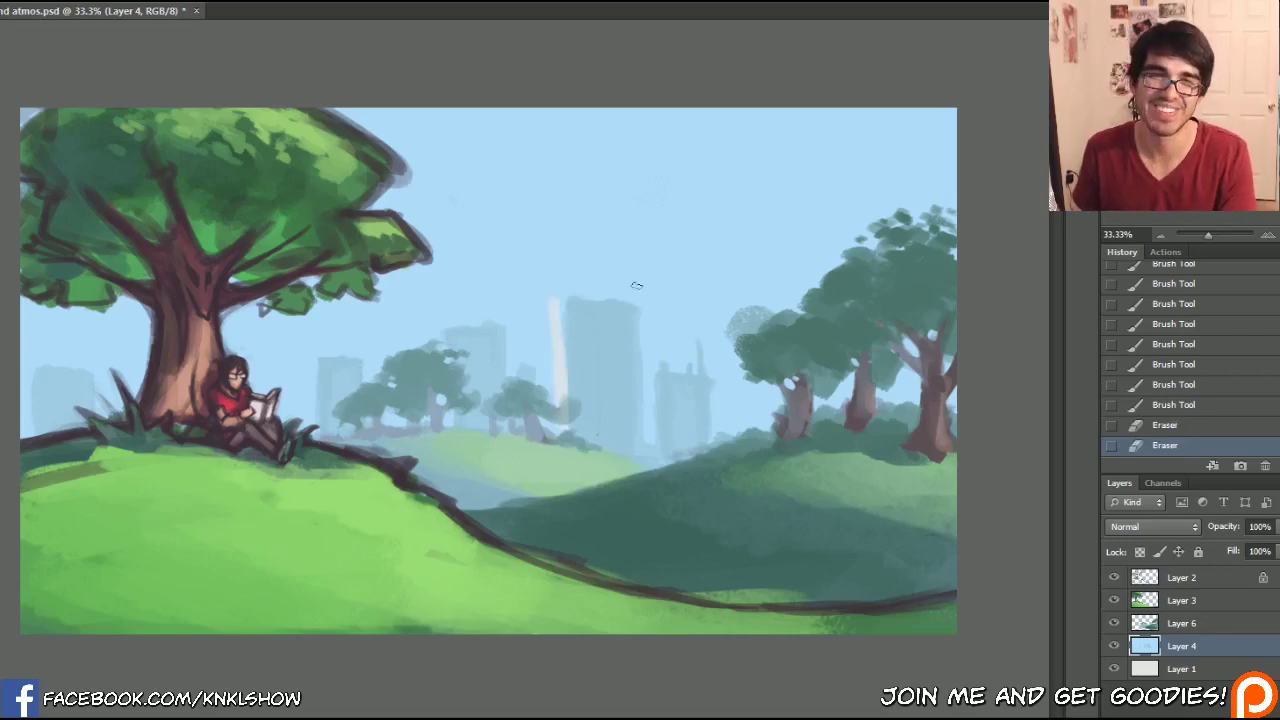
pyautogui.click(1172, 425)
pyautogui.click(1166, 405)
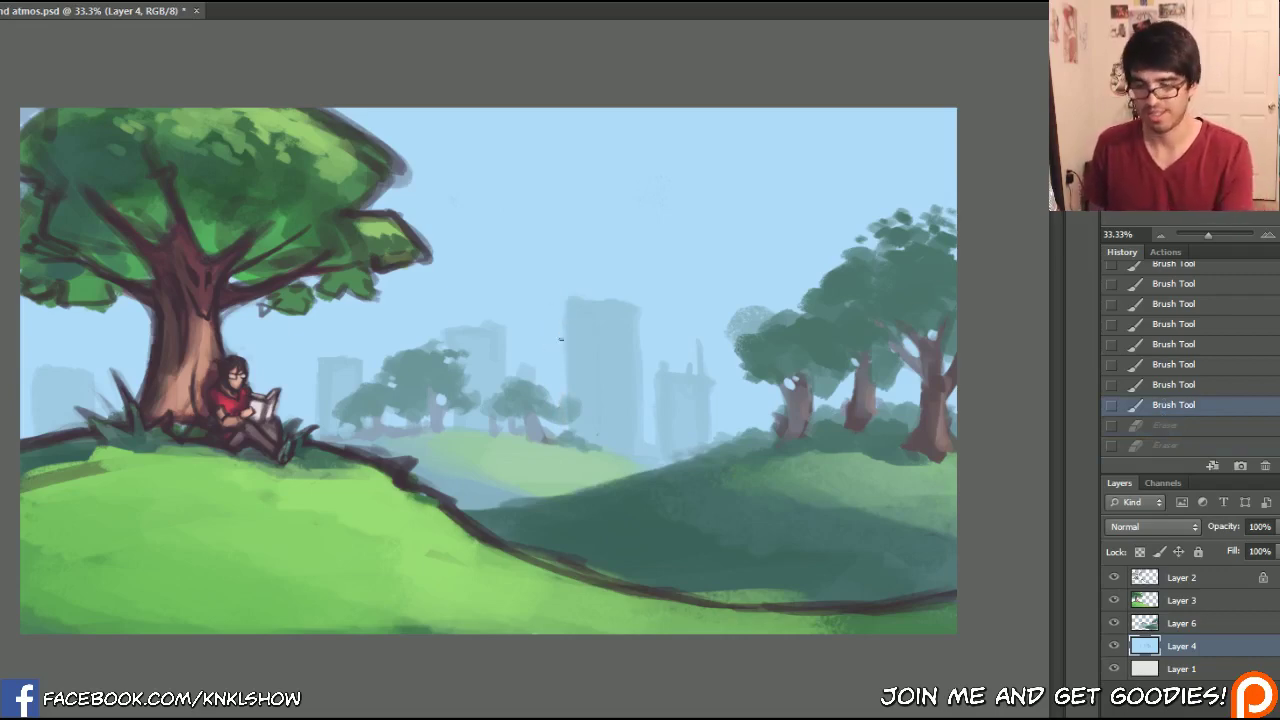
# - Straighten the tall building's edges with the brush and add small pale windows to the distant buildings
pyautogui.moveTo(565, 326); pyautogui.dragTo(574, 301)
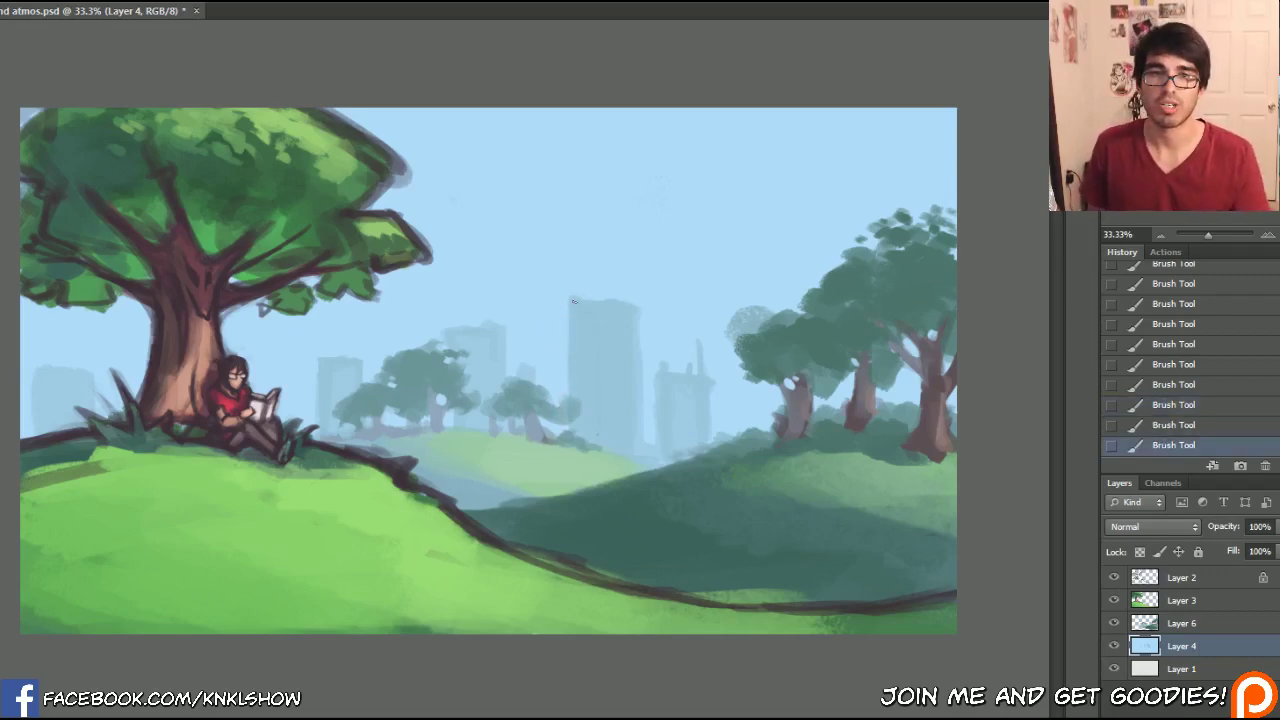
pyautogui.moveTo(638, 352); pyautogui.dragTo(641, 414)
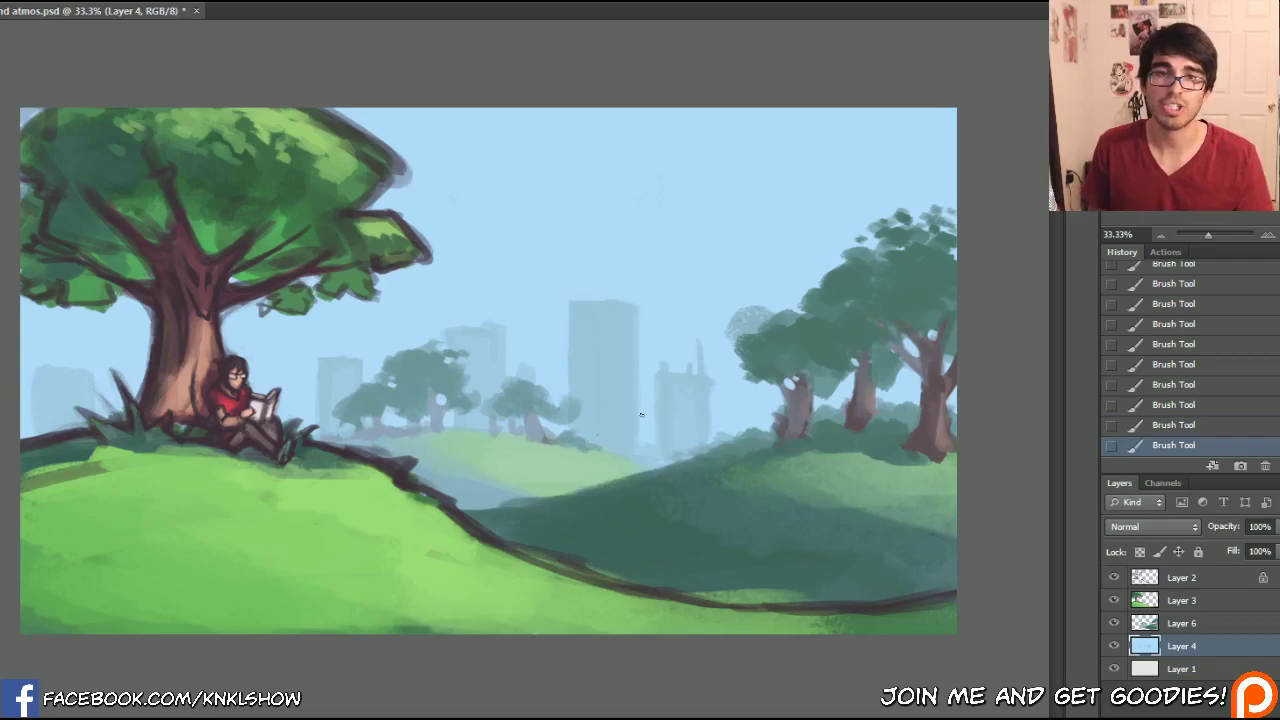
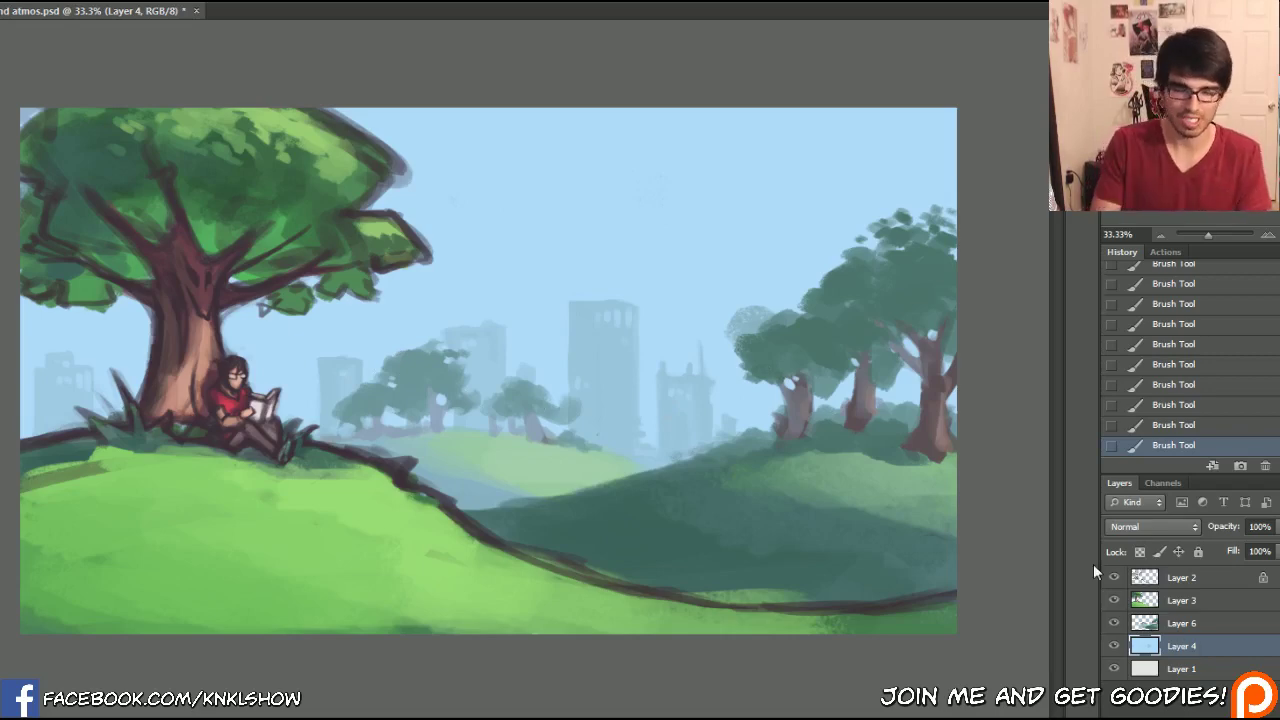
# - Create a new layer above Layer 4 and paint a very pale blue arrow in the upper sky pointing down and left
pyautogui.hotkey('ctrl', 'shift', 'alt', 'n')
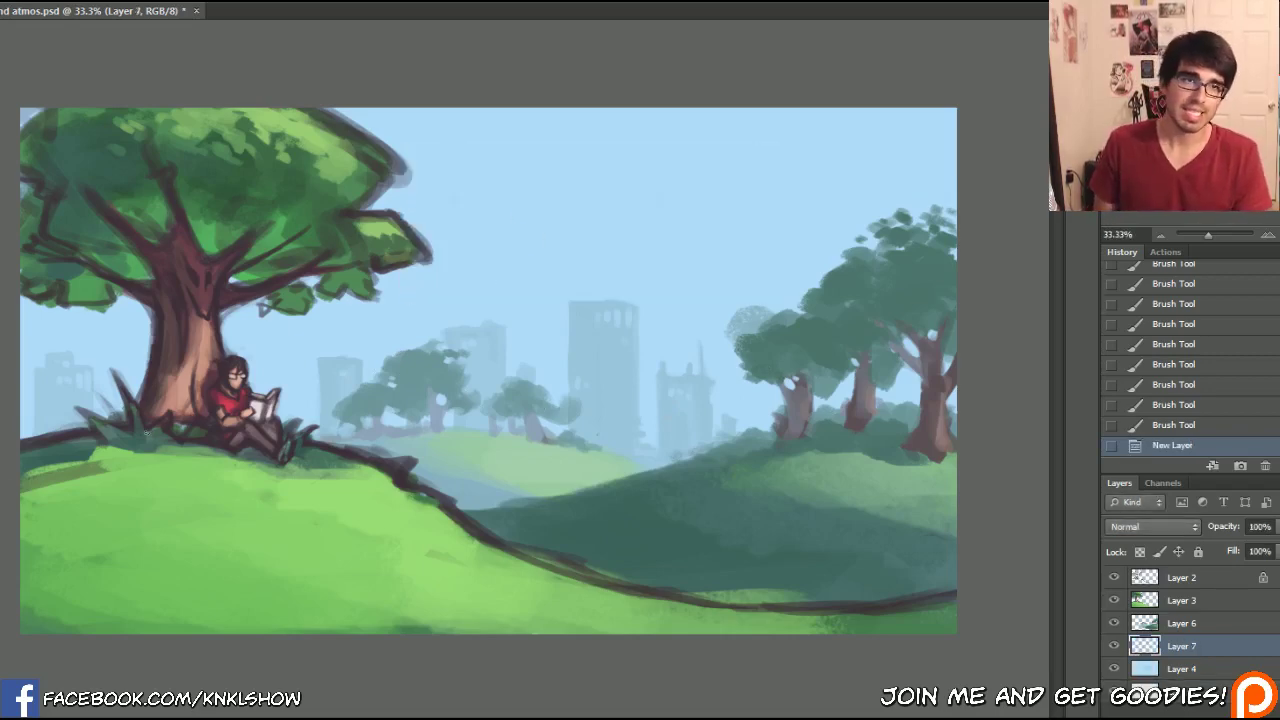
pyautogui.press('n')
pyautogui.moveTo(792, 475); pyautogui.dragTo(763, 453)
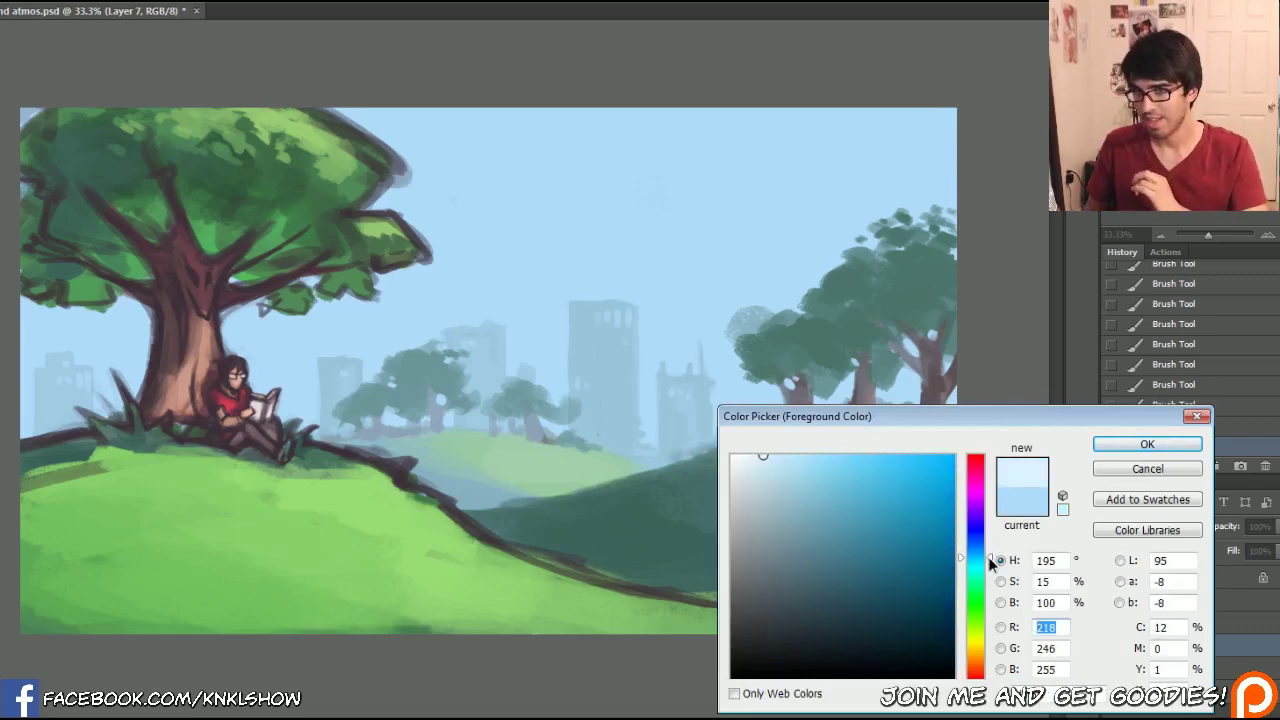
pyautogui.click(1147, 444)
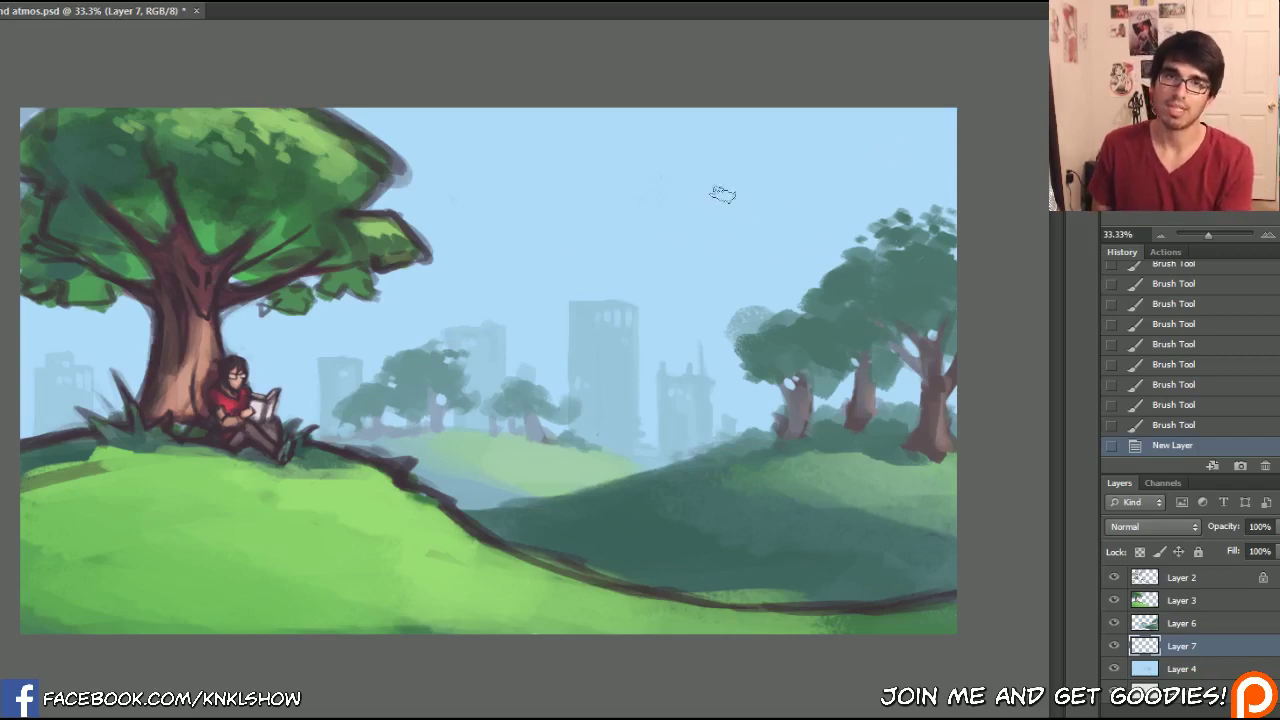
pyautogui.moveTo(794, 137); pyautogui.dragTo(756, 195)
pyautogui.moveTo(745, 163); pyautogui.dragTo(755, 196)
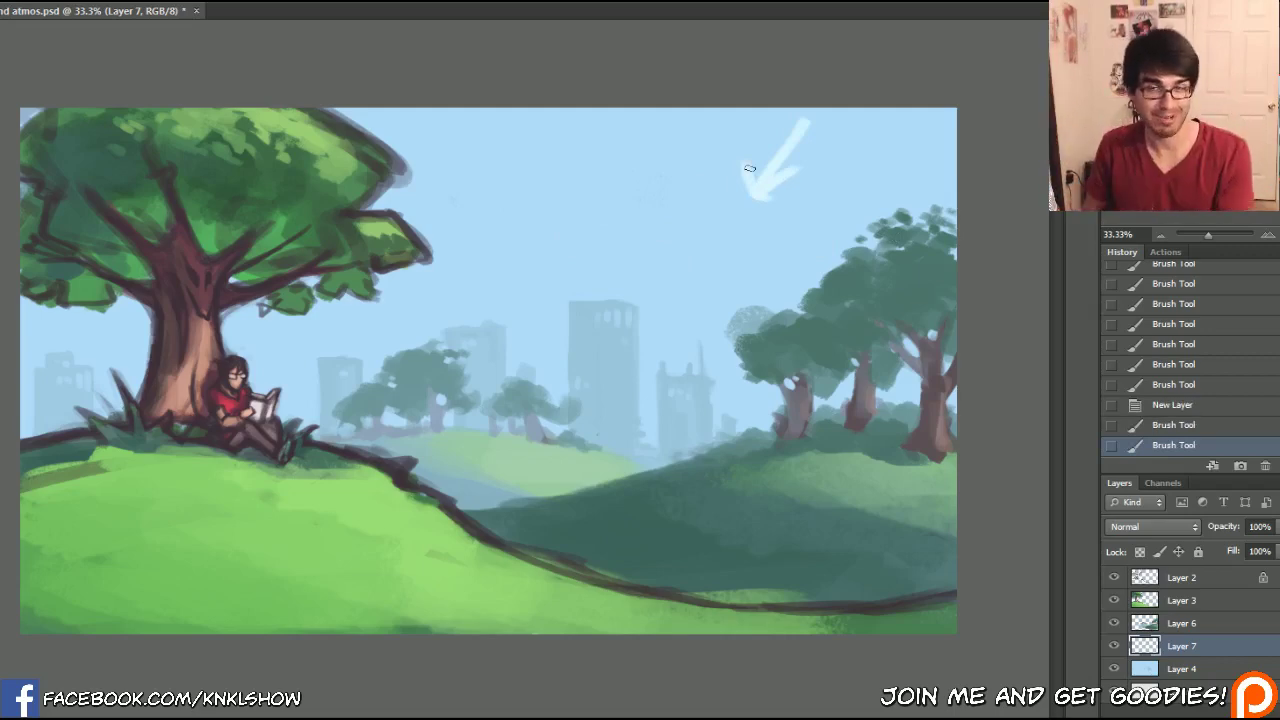
# - Erase the pale arrow on Layer 7 and paint a small, very pale blue cloud in the upper sky
pyautogui.moveTo(776, 165)
pyautogui.mouseDown()
pyautogui.moveTo(746, 205)
pyautogui.moveTo(763, 214)
pyautogui.moveTo(825, 150)
pyautogui.moveTo(735, 177)
pyautogui.mouseUp()
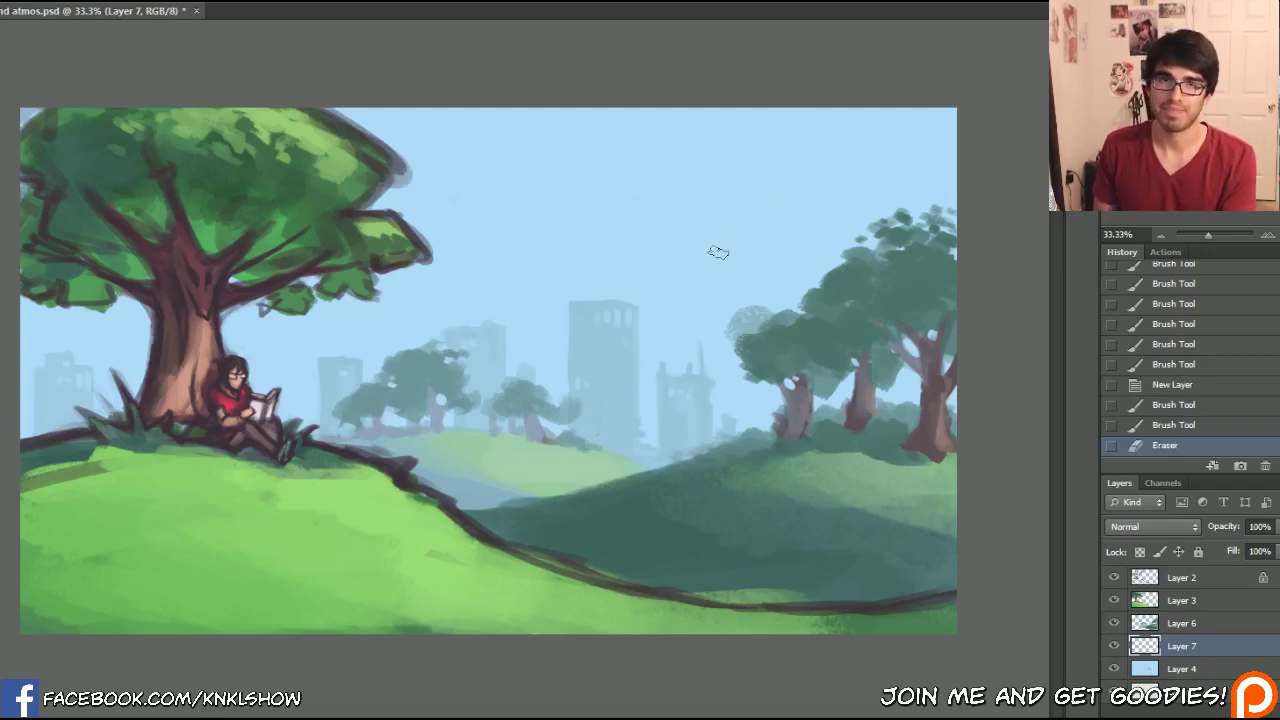
pyautogui.moveTo(766, 266)
pyautogui.mouseDown()
pyautogui.moveTo(728, 245)
pyautogui.moveTo(724, 222)
pyautogui.mouseUp()
pyautogui.moveTo(728, 240); pyautogui.dragTo(712, 208)
pyautogui.moveTo(716, 226)
pyautogui.mouseDown()
pyautogui.moveTo(723, 243)
pyautogui.moveTo(732, 208)
pyautogui.mouseUp()
pyautogui.moveTo(730, 208); pyautogui.dragTo(680, 176)
pyautogui.moveTo(668, 182)
pyautogui.mouseDown()
pyautogui.moveTo(724, 230)
pyautogui.moveTo(613, 166)
pyautogui.moveTo(688, 208)
pyautogui.moveTo(674, 198)
pyautogui.moveTo(706, 236)
pyautogui.moveTo(707, 222)
pyautogui.moveTo(748, 206)
pyautogui.mouseUp()
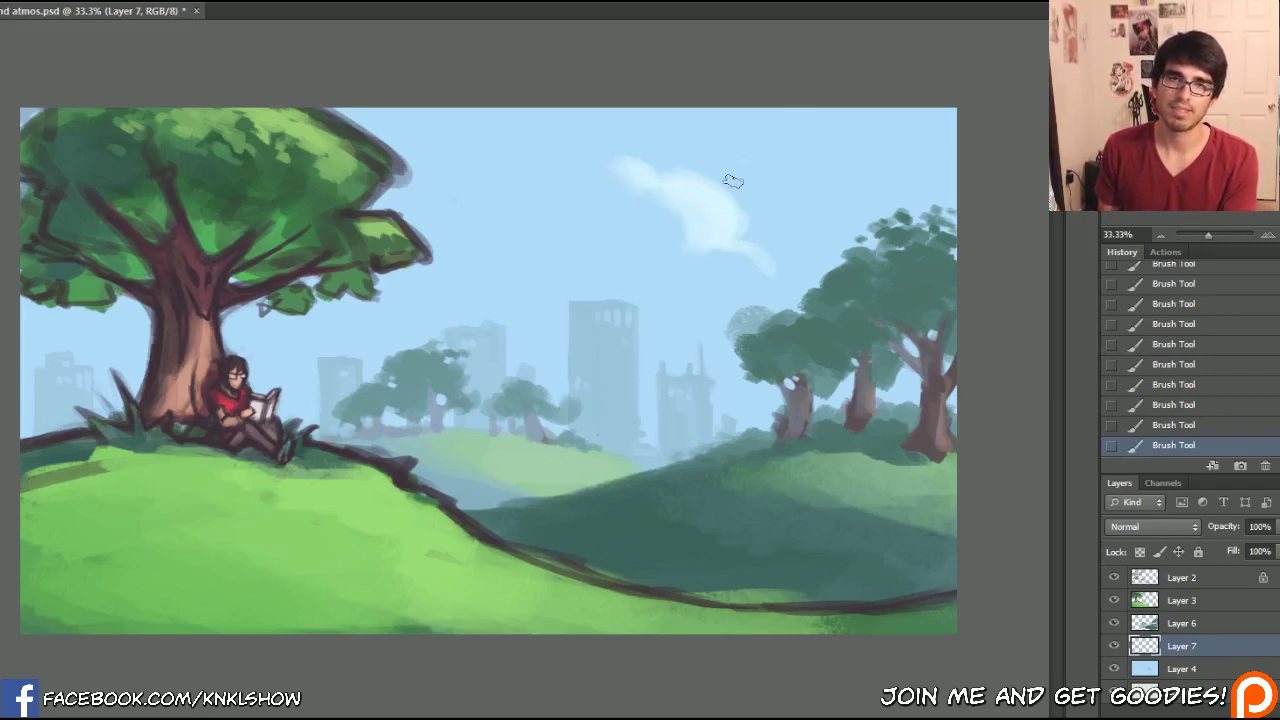
# - Paint a larger diagonal cloud between the foreground tree and the small cloud, then puff up both clouds and add a soft haze below
pyautogui.moveTo(634, 174); pyautogui.dragTo(651, 223)
pyautogui.moveTo(655, 305)
pyautogui.mouseDown()
pyautogui.moveTo(598, 259)
pyautogui.moveTo(653, 288)
pyautogui.moveTo(613, 252)
pyautogui.moveTo(572, 238)
pyautogui.moveTo(570, 262)
pyautogui.moveTo(480, 216)
pyautogui.moveTo(534, 263)
pyautogui.moveTo(502, 188)
pyautogui.moveTo(514, 180)
pyautogui.moveTo(509, 150)
pyautogui.moveTo(520, 152)
pyautogui.moveTo(462, 155)
pyautogui.moveTo(499, 162)
pyautogui.moveTo(494, 172)
pyautogui.moveTo(429, 150)
pyautogui.moveTo(506, 148)
pyautogui.moveTo(519, 218)
pyautogui.moveTo(500, 185)
pyautogui.mouseUp()
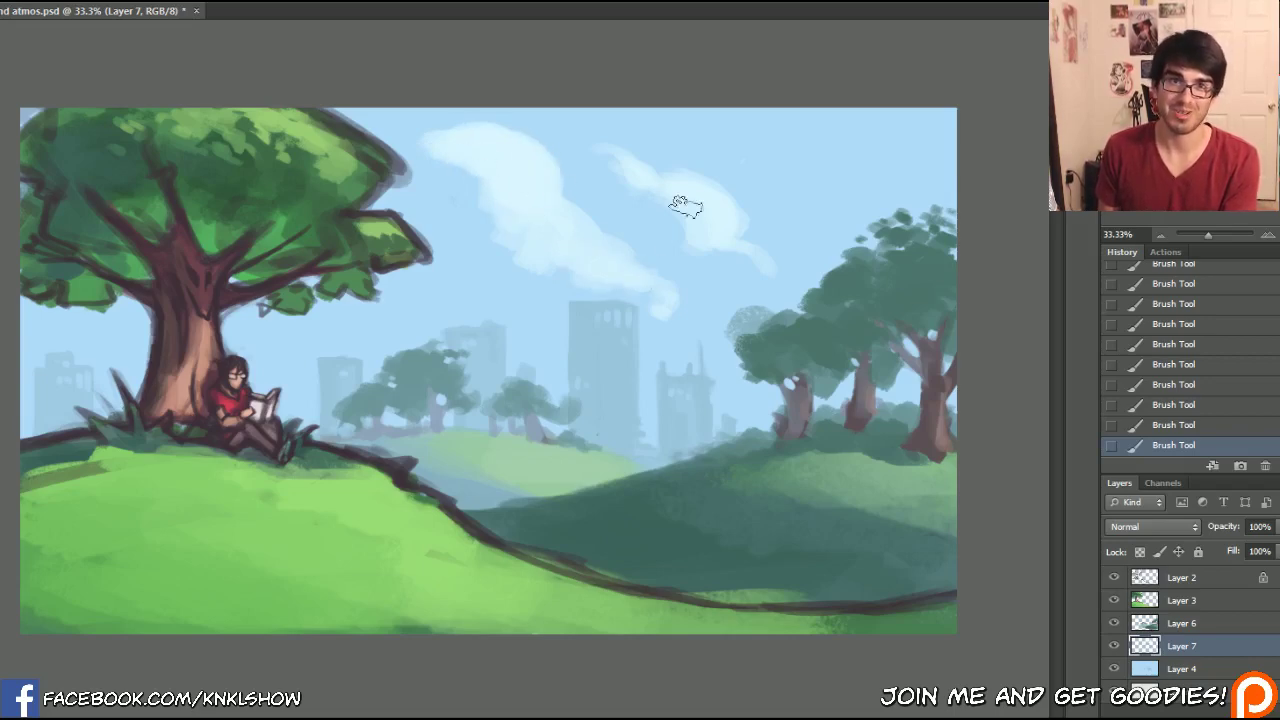
pyautogui.moveTo(640, 190); pyautogui.dragTo(731, 246)
pyautogui.moveTo(651, 140); pyautogui.dragTo(697, 209)
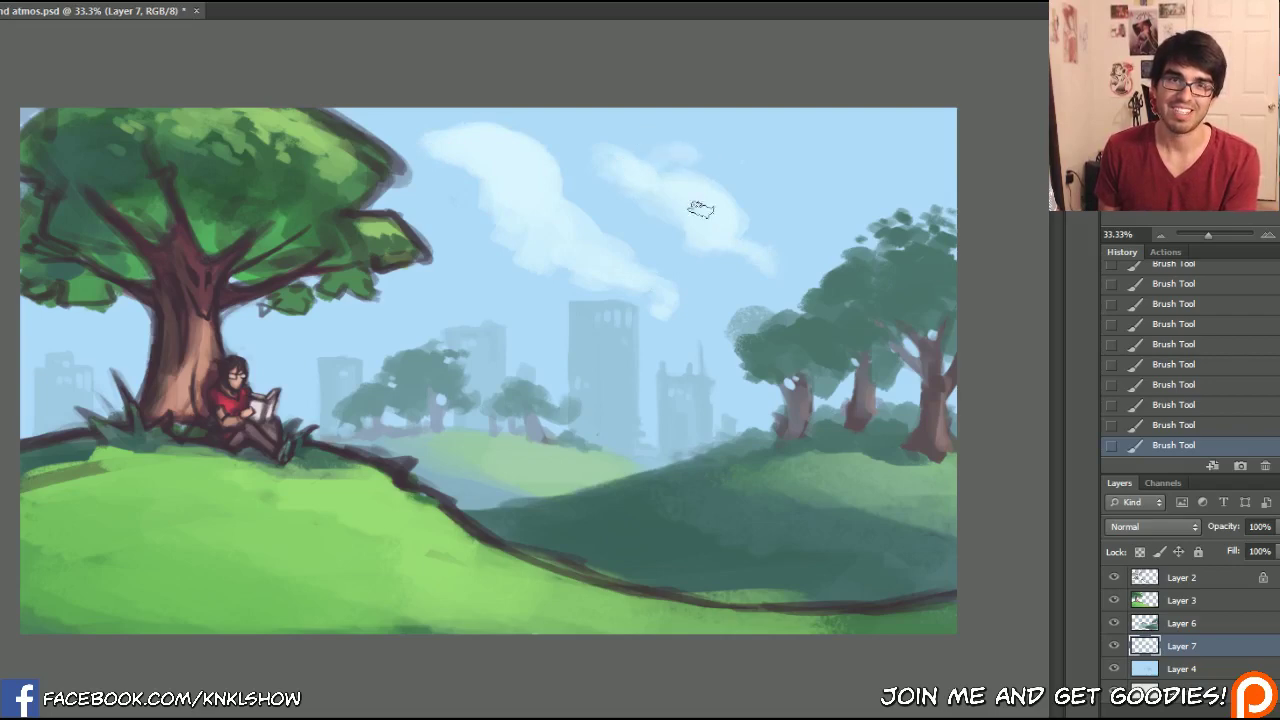
pyautogui.moveTo(490, 135)
pyautogui.mouseDown()
pyautogui.moveTo(423, 130)
pyautogui.moveTo(574, 153)
pyautogui.moveTo(557, 138)
pyautogui.moveTo(537, 141)
pyautogui.moveTo(581, 213)
pyautogui.mouseUp()
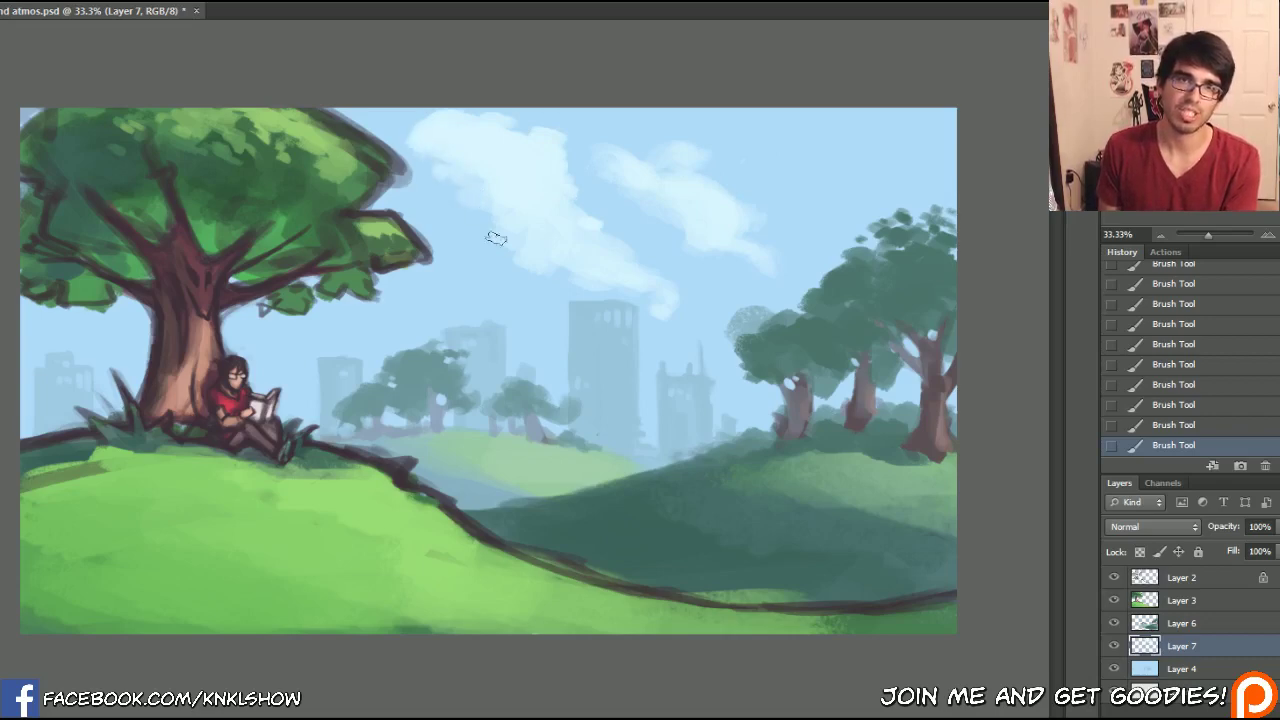
pyautogui.moveTo(600, 287)
pyautogui.mouseDown()
pyautogui.moveTo(483, 294)
pyautogui.moveTo(368, 252)
pyautogui.moveTo(425, 190)
pyautogui.mouseUp()
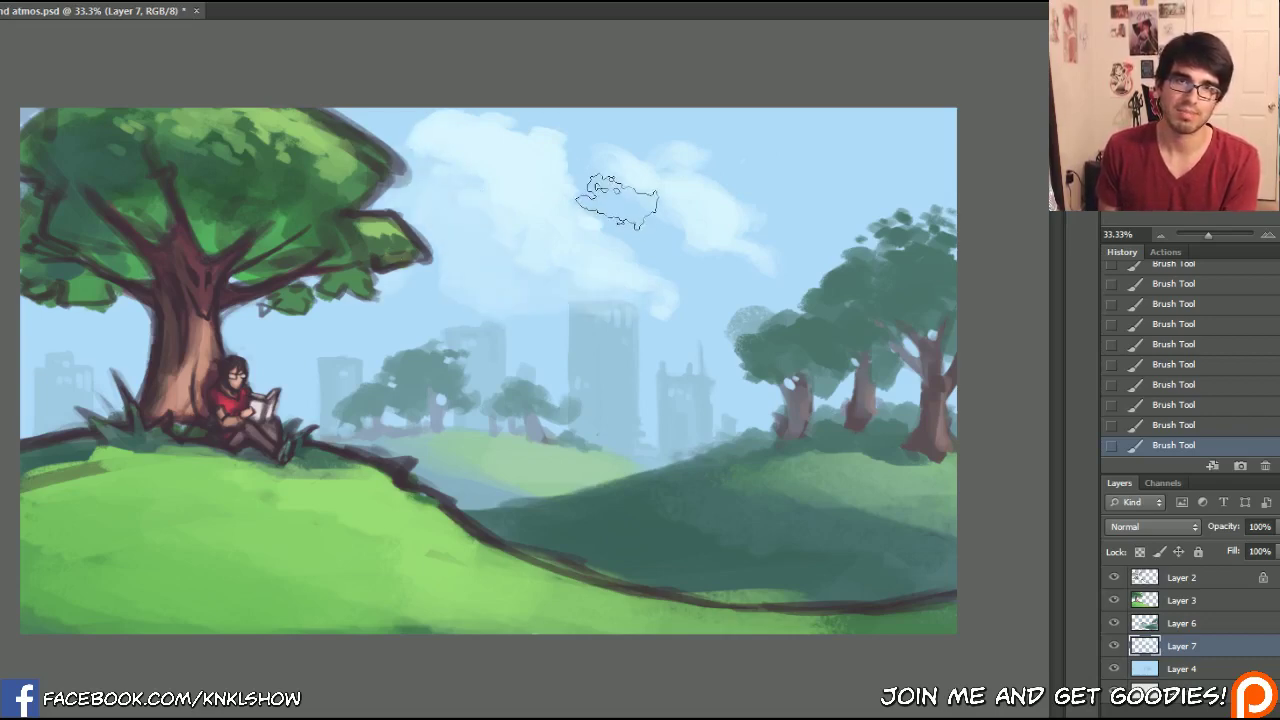
# - Reduce the brush size and add small puffs and loose wisps along the edges of the smaller cloud
pyautogui.press('[')
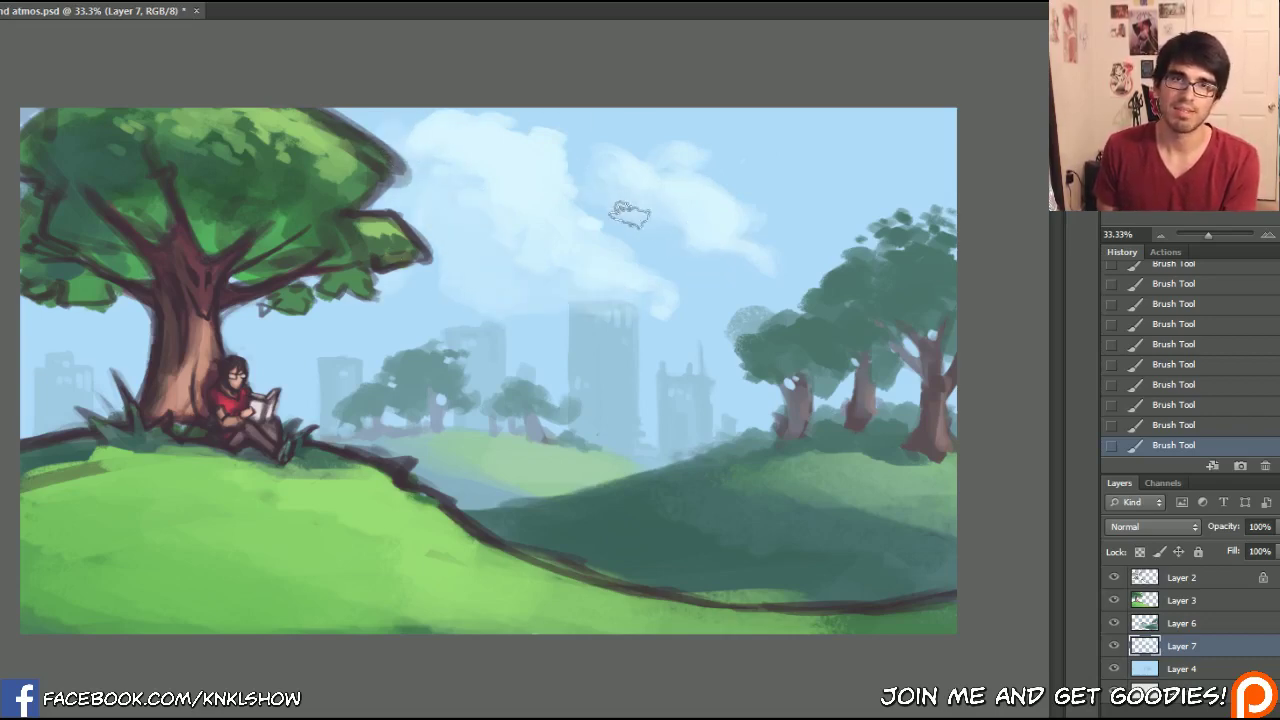
pyautogui.press('[')
pyautogui.press('[')
pyautogui.press('[')
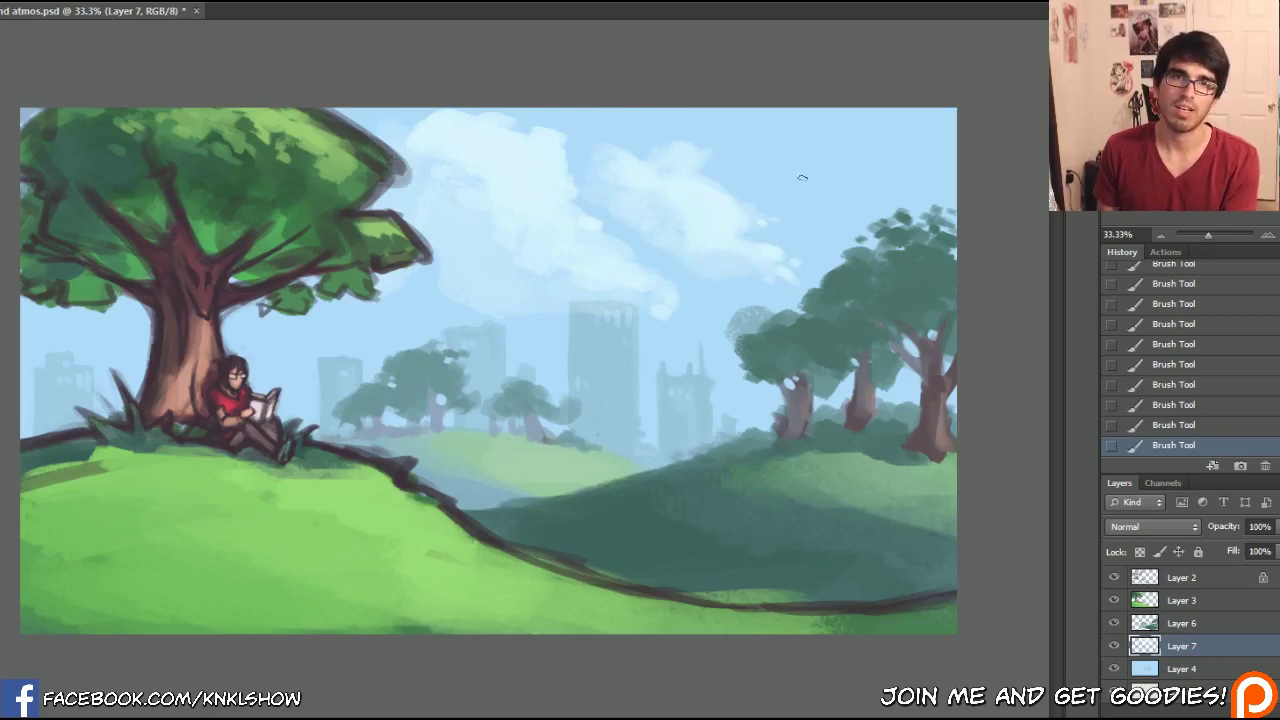
# - Enlarge the brush and paint a broad soft cloud in the sky above the right-hand trees
pyautogui.press(']')
pyautogui.press(']')
pyautogui.press(']')
pyautogui.press(']')
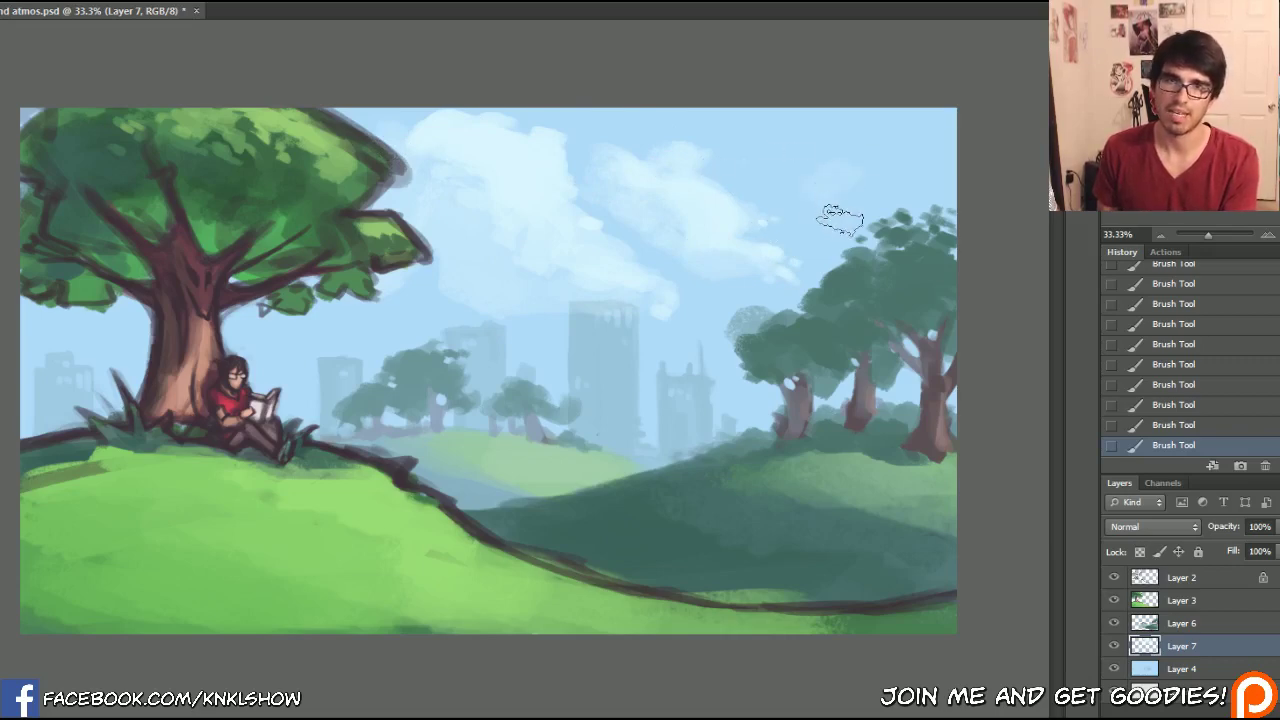
pyautogui.moveTo(860, 196)
pyautogui.mouseDown()
pyautogui.moveTo(840, 222)
pyautogui.moveTo(900, 182)
pyautogui.mouseUp()
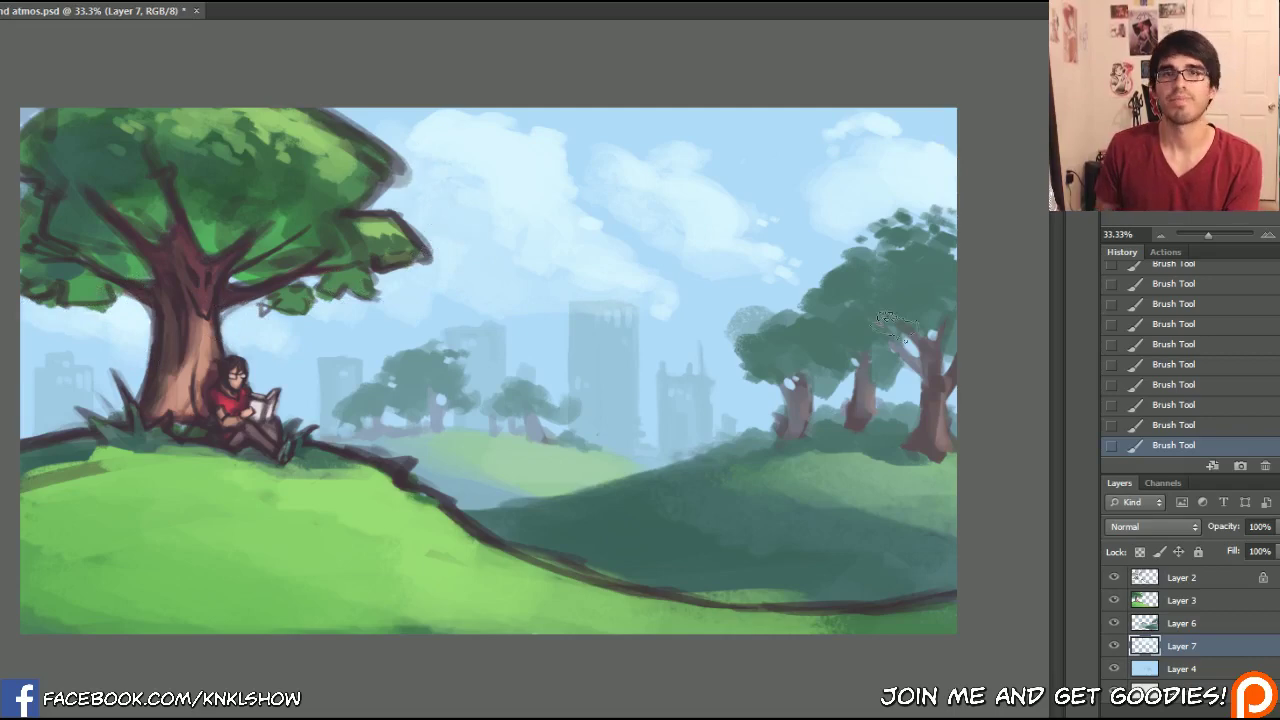
# - Select Layer 4, choose a deeper blue (R 121, G 170, B 226) and darken the upper sky around the clouds
pyautogui.click(1185, 668)
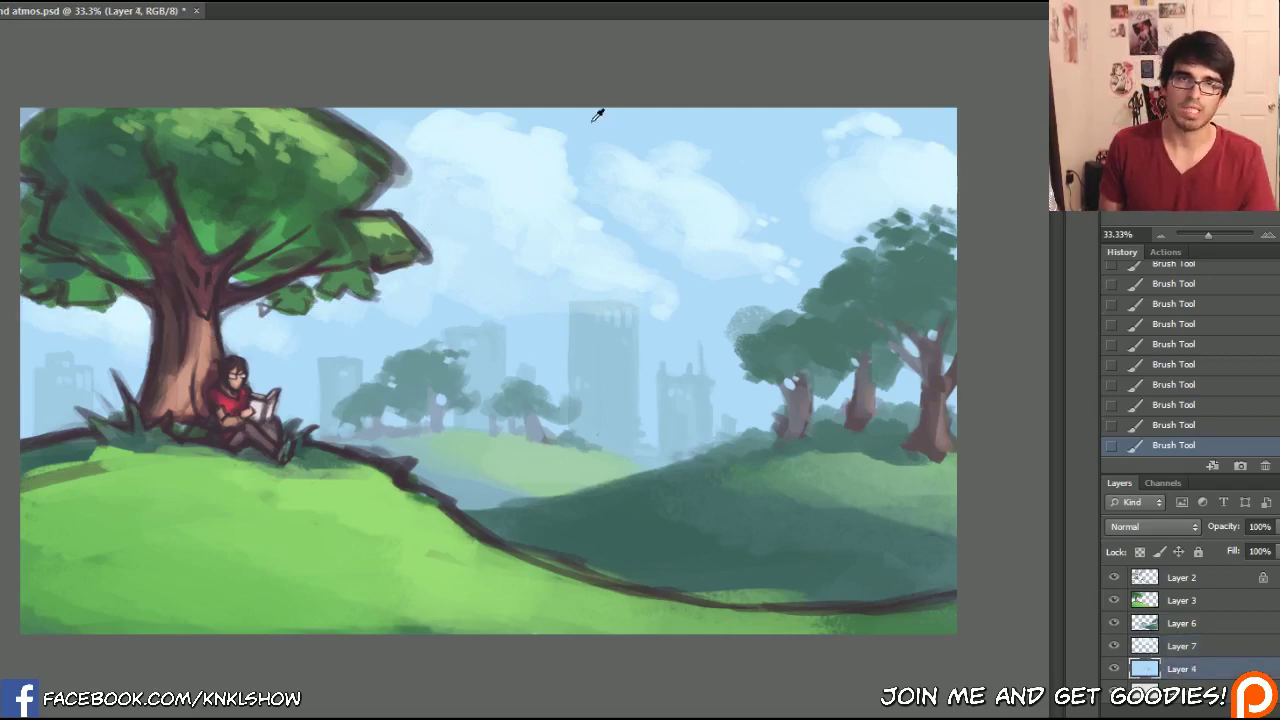
pyautogui.click(2, 430)
pyautogui.moveTo(843, 485); pyautogui.dragTo(835, 480)
pyautogui.moveTo(990, 557); pyautogui.dragTo(991, 553)
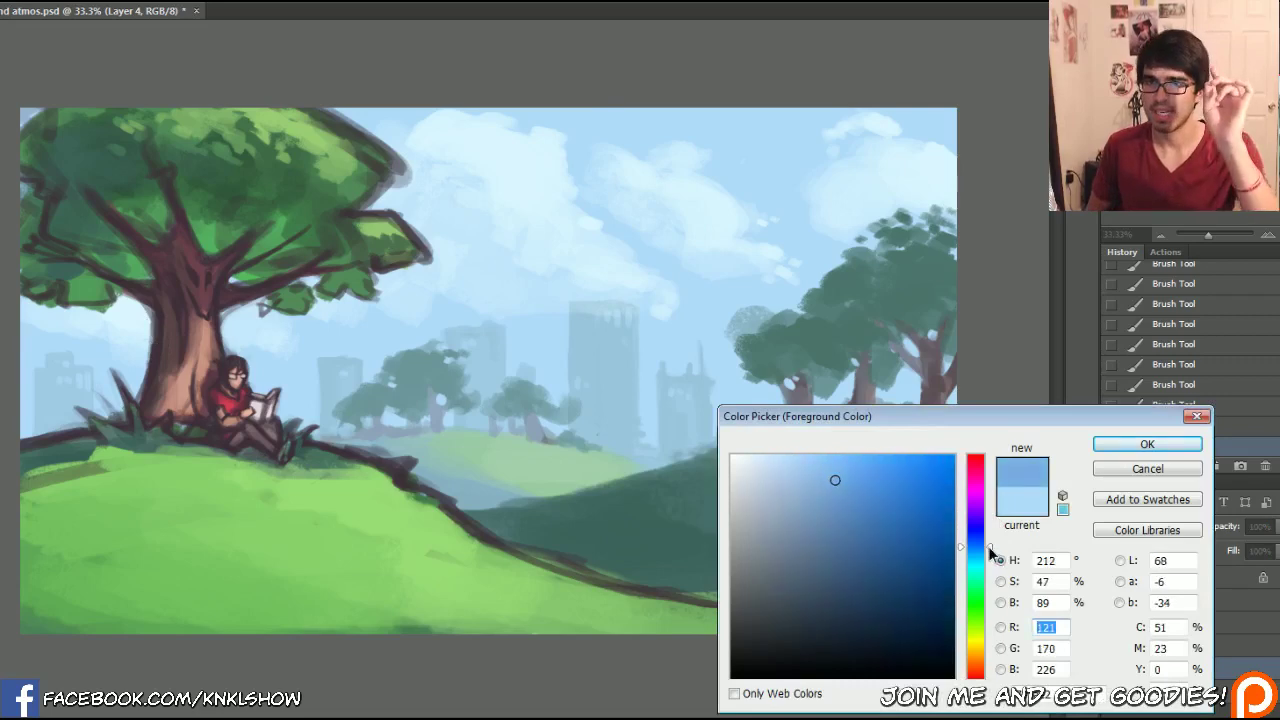
pyautogui.click(1112, 448)
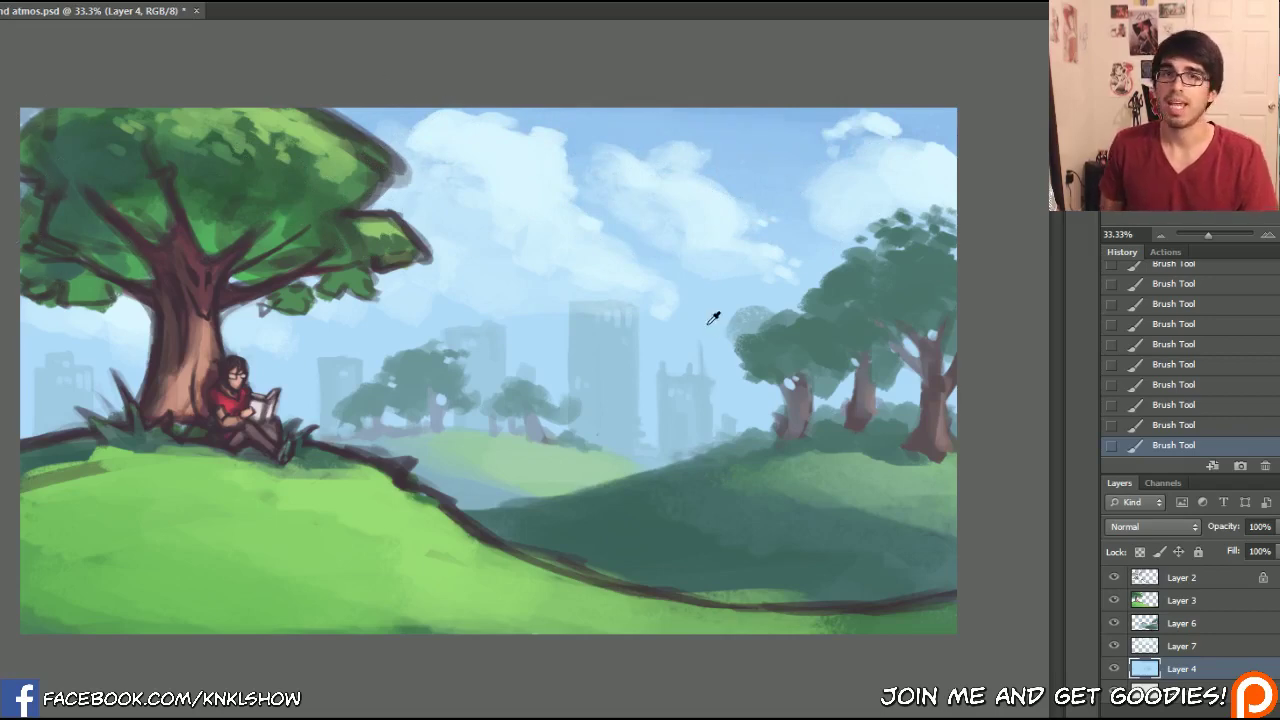
# - Choose a pale cyan (R 200, G 240, B 248) and brush a light glow into the low sky around the distant buildings on Layer 4
pyautogui.click(2, 275)
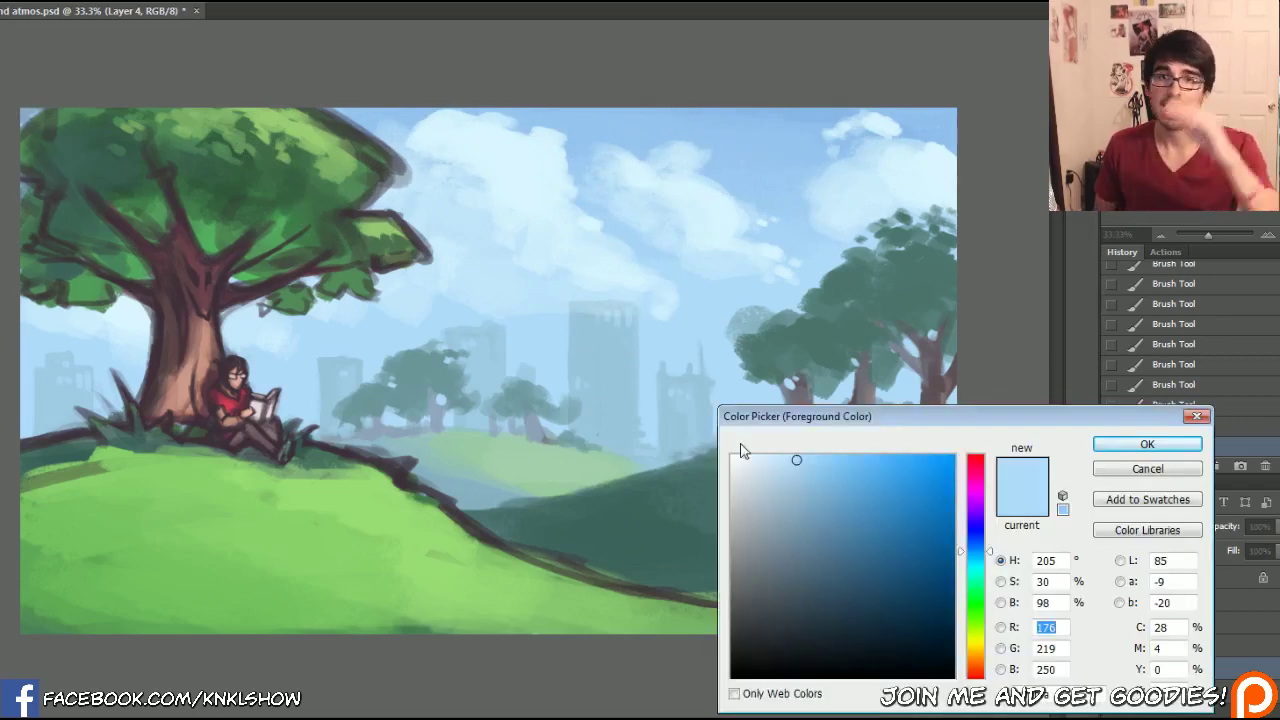
pyautogui.click(780, 463)
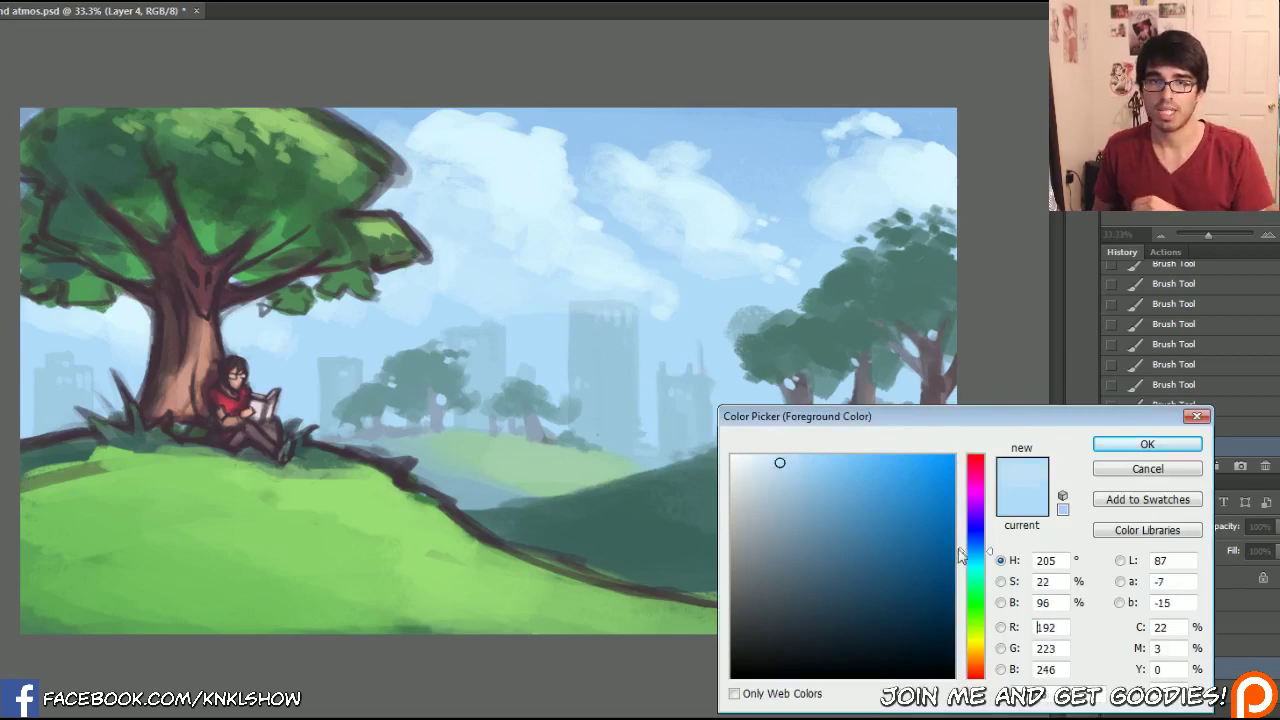
pyautogui.click(991, 560)
pyautogui.click(772, 458)
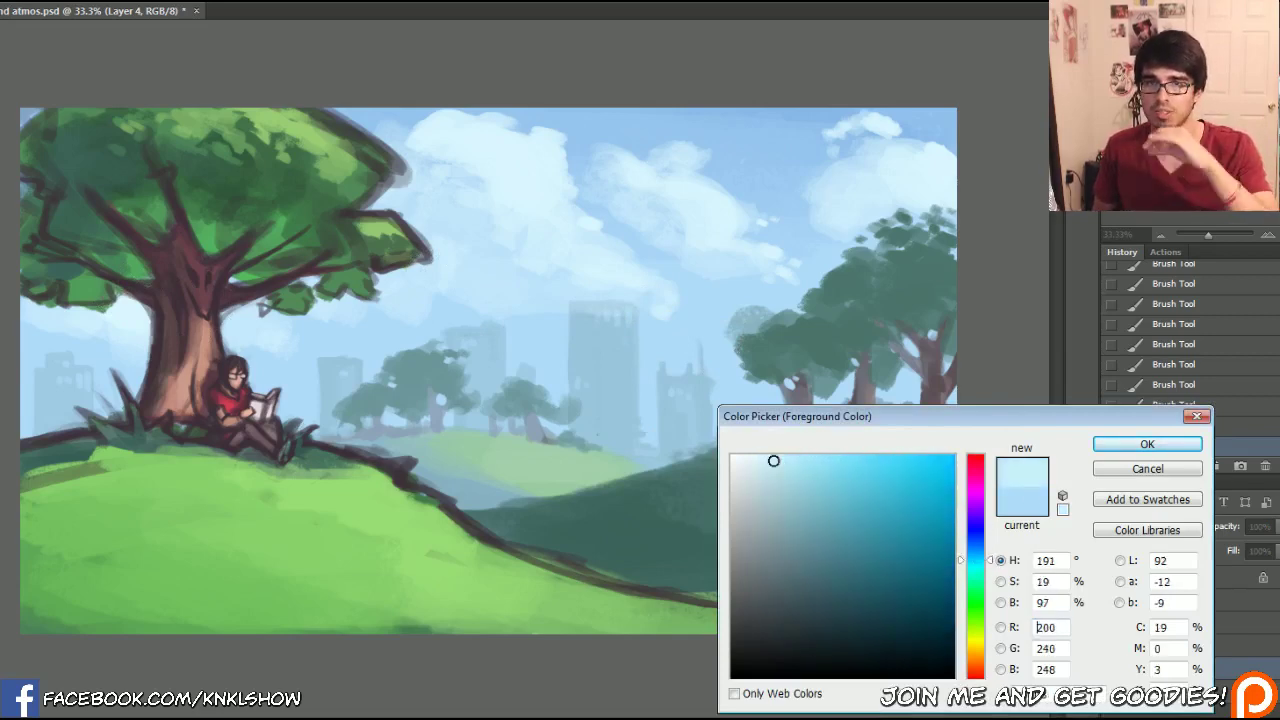
pyautogui.click(1100, 445)
pyautogui.press('[')
pyautogui.press('[')
pyautogui.press('[')
pyautogui.press('[')
pyautogui.press('[')
pyautogui.press('[')
pyautogui.press('[')
pyautogui.press('[')
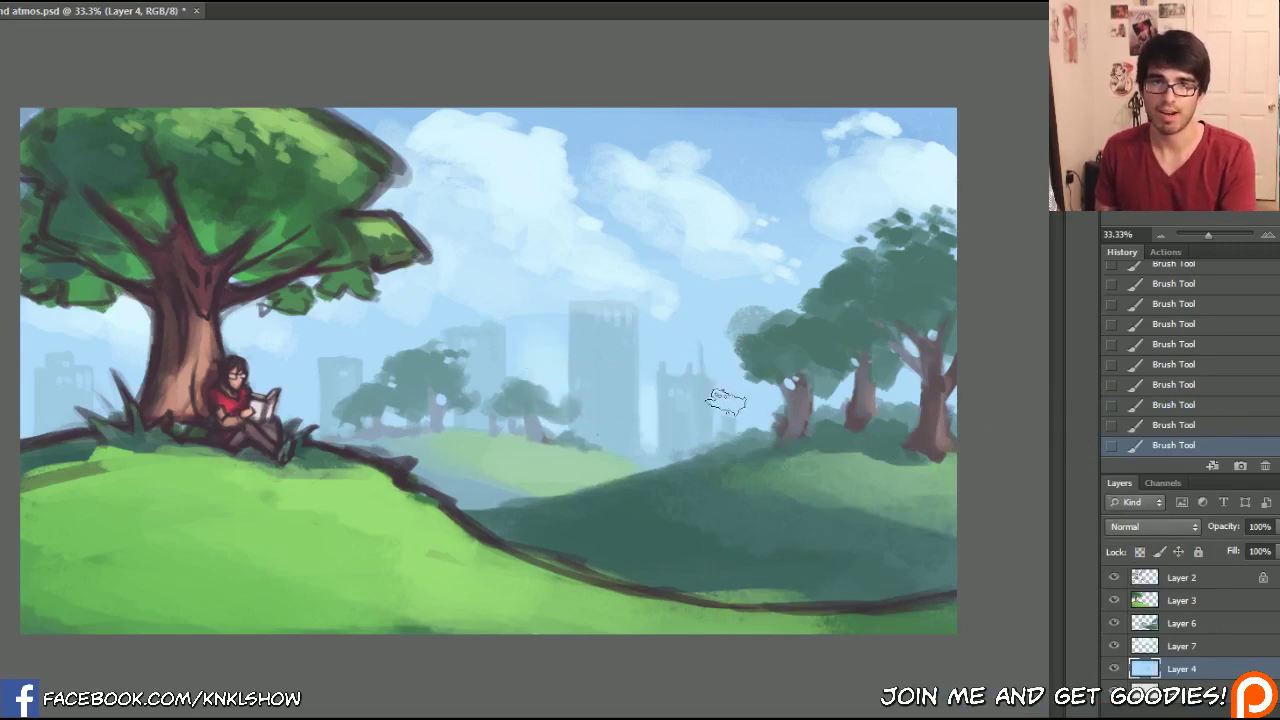
pyautogui.press('[')
pyautogui.press('[')
pyautogui.press('[')
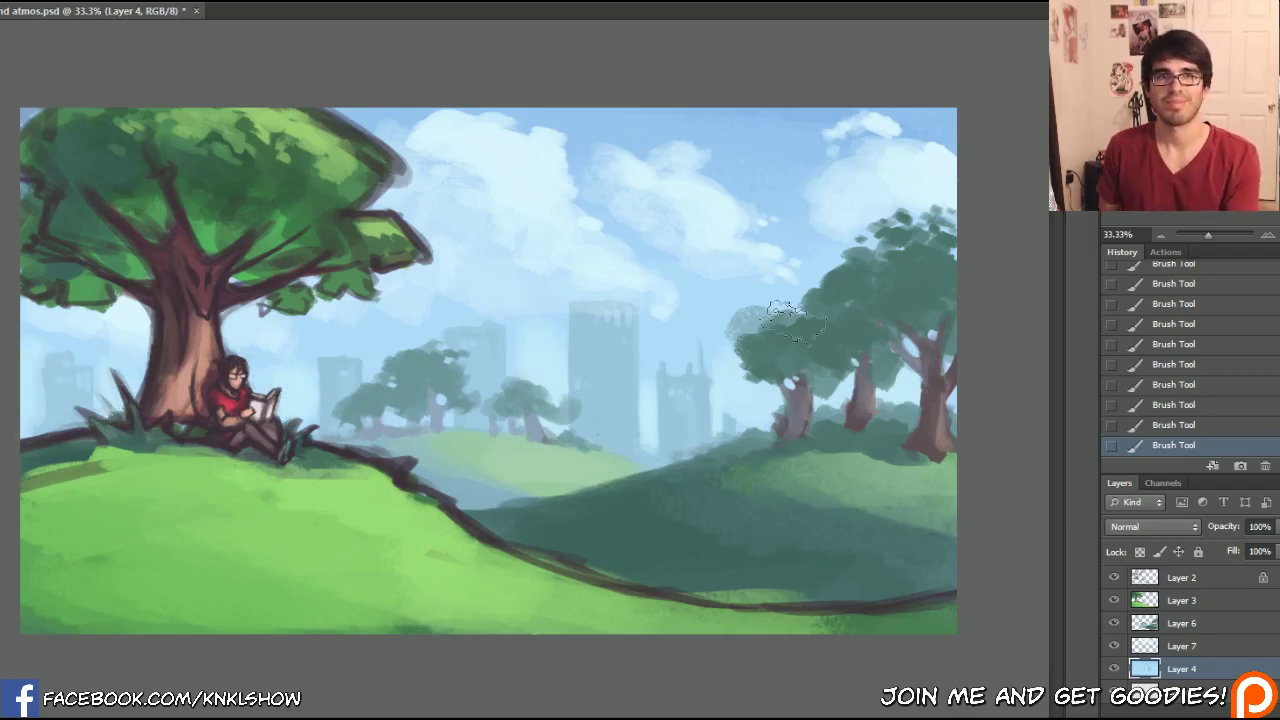
# - Select Layer 7 and erase the cloud's lower end where it overlaps the top of the tall building, using a large eraser
pyautogui.click(1158, 649)
pyautogui.click(1114, 646)
pyautogui.click(1114, 646)
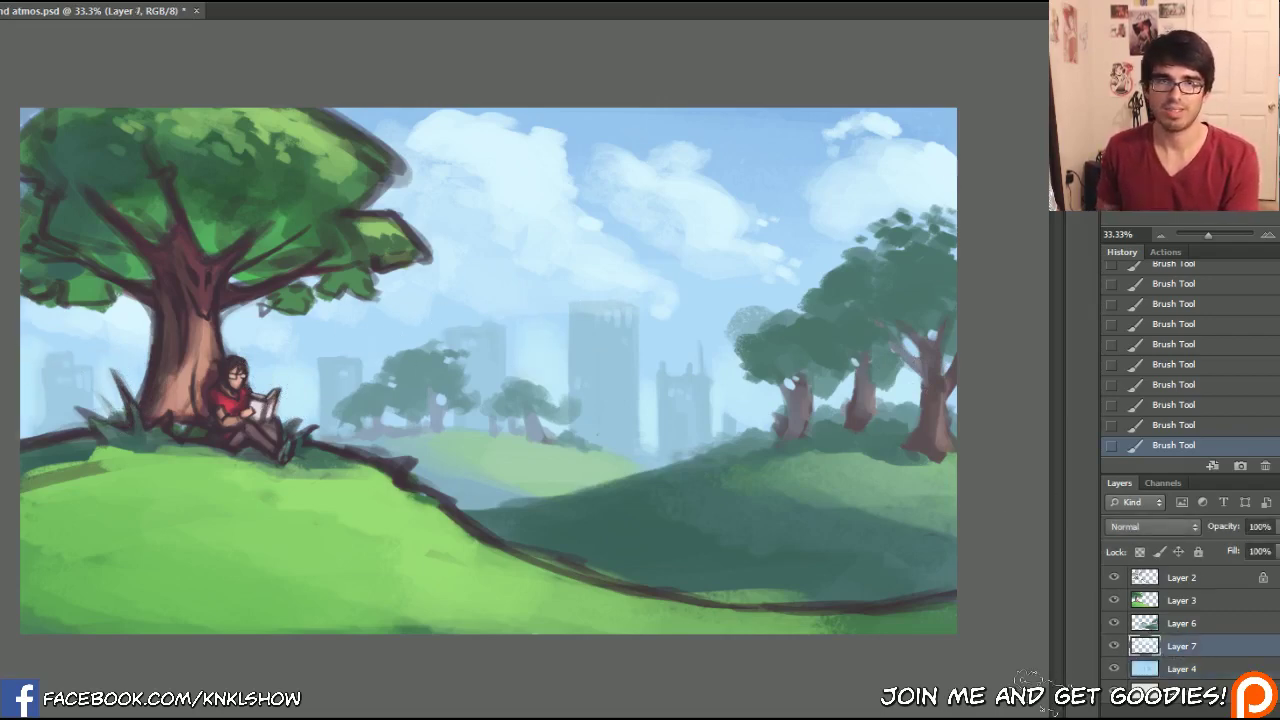
pyautogui.press(']')
pyautogui.press(']')
pyautogui.press(']')
pyautogui.press(']')
pyautogui.press(']')
pyautogui.press(']')
pyautogui.press(']')
pyautogui.press(']')
pyautogui.click(646, 306)
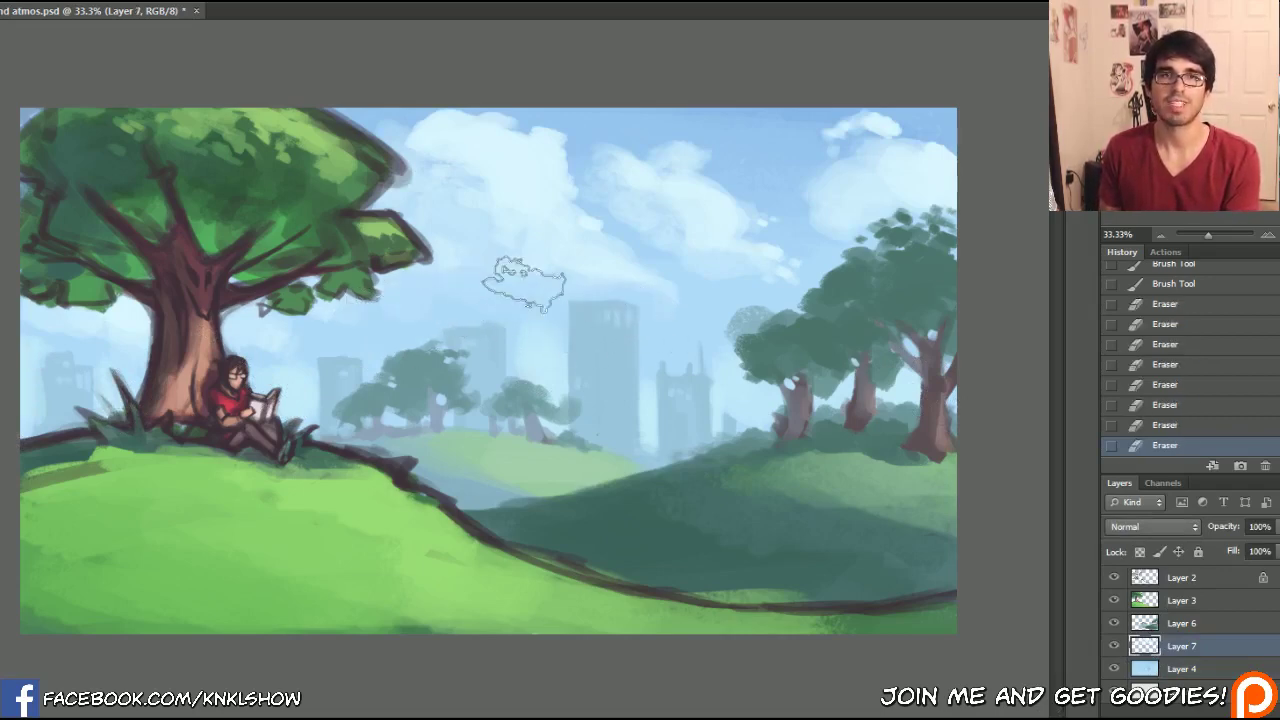
# - Shrink the eraser and cut small sky gaps and soft hollows into the two main clouds
pyautogui.press('[')
pyautogui.press('[')
pyautogui.press('[')
pyautogui.press('[')
pyautogui.press('[')
pyautogui.press('[')
pyautogui.moveTo(524, 285)
pyautogui.mouseDown()
pyautogui.moveTo(493, 261)
pyautogui.moveTo(500, 226)
pyautogui.moveTo(548, 236)
pyautogui.mouseUp()
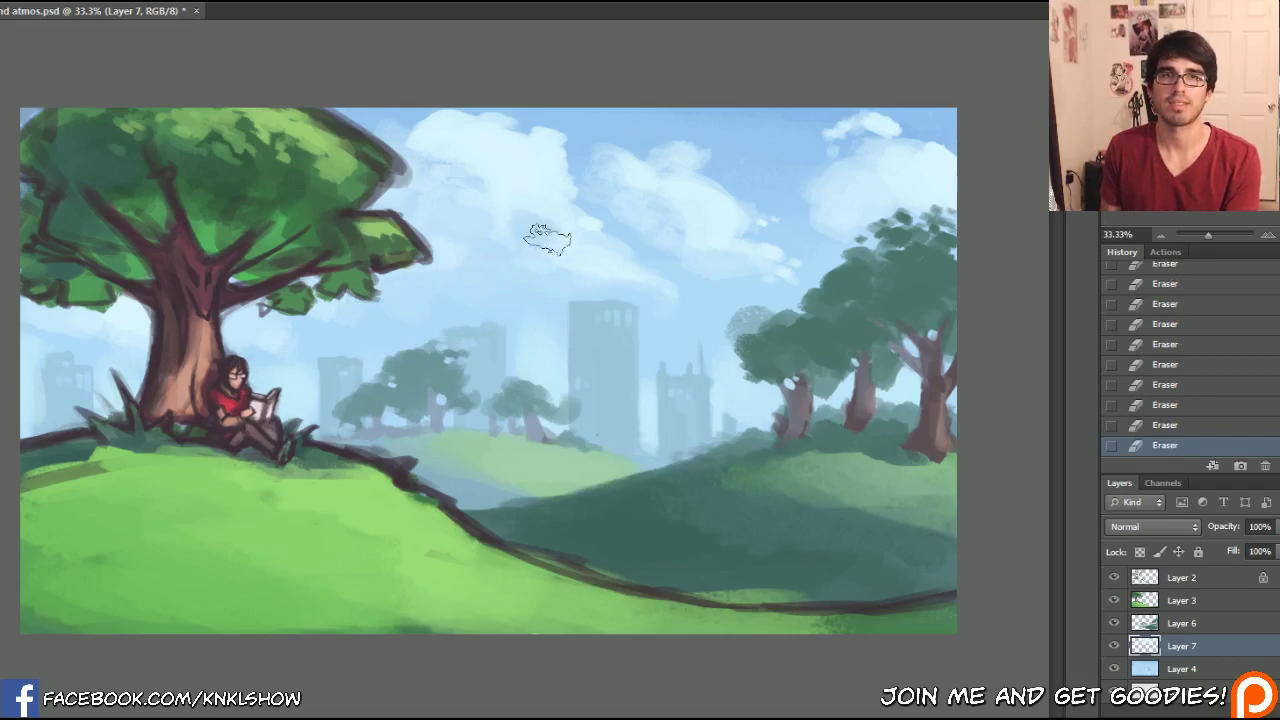
pyautogui.press('[')
pyautogui.press('[')
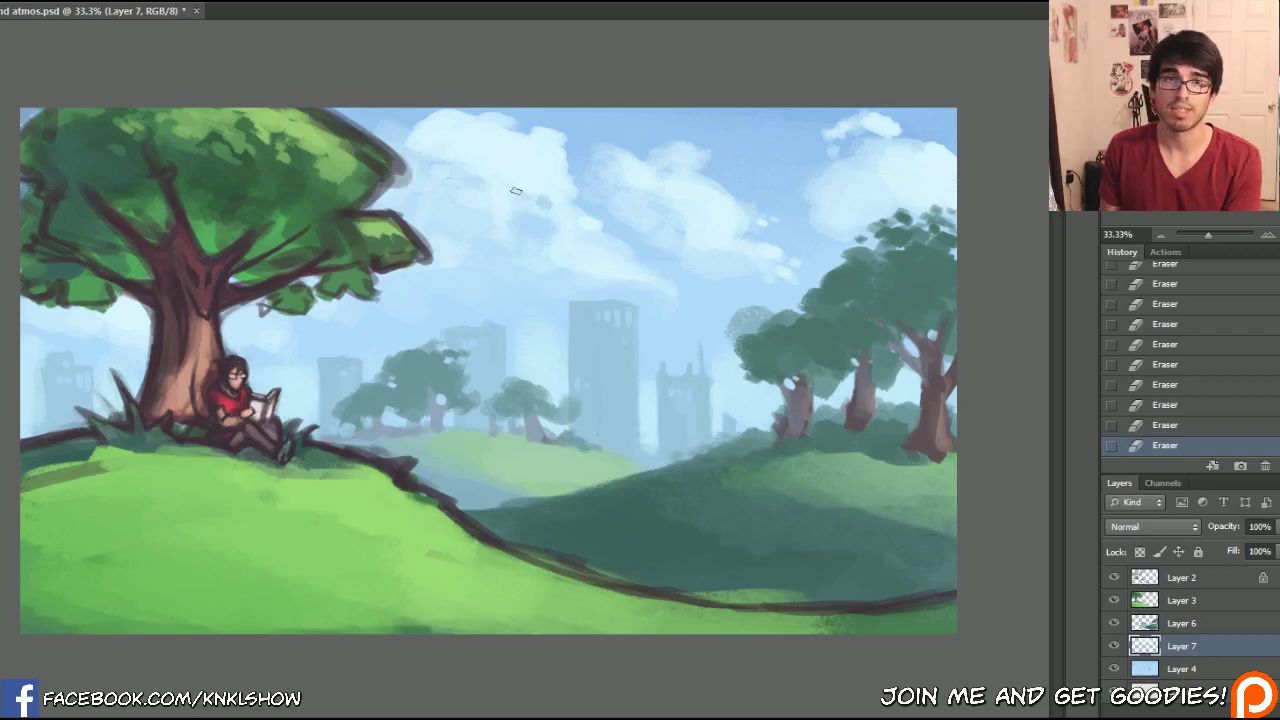
pyautogui.click(1266, 236)
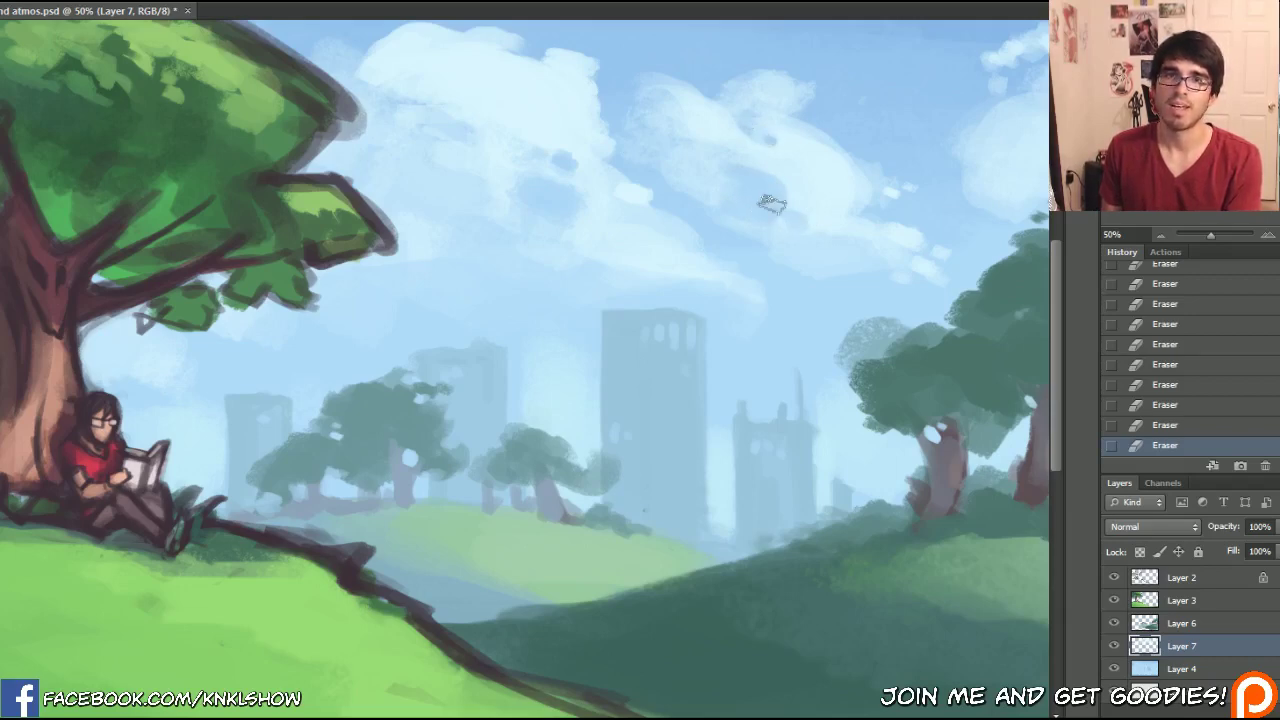
# - Refine the clouds around the erased gaps with a smaller brush and add a little cloud below the right-hand one
pyautogui.press('b')
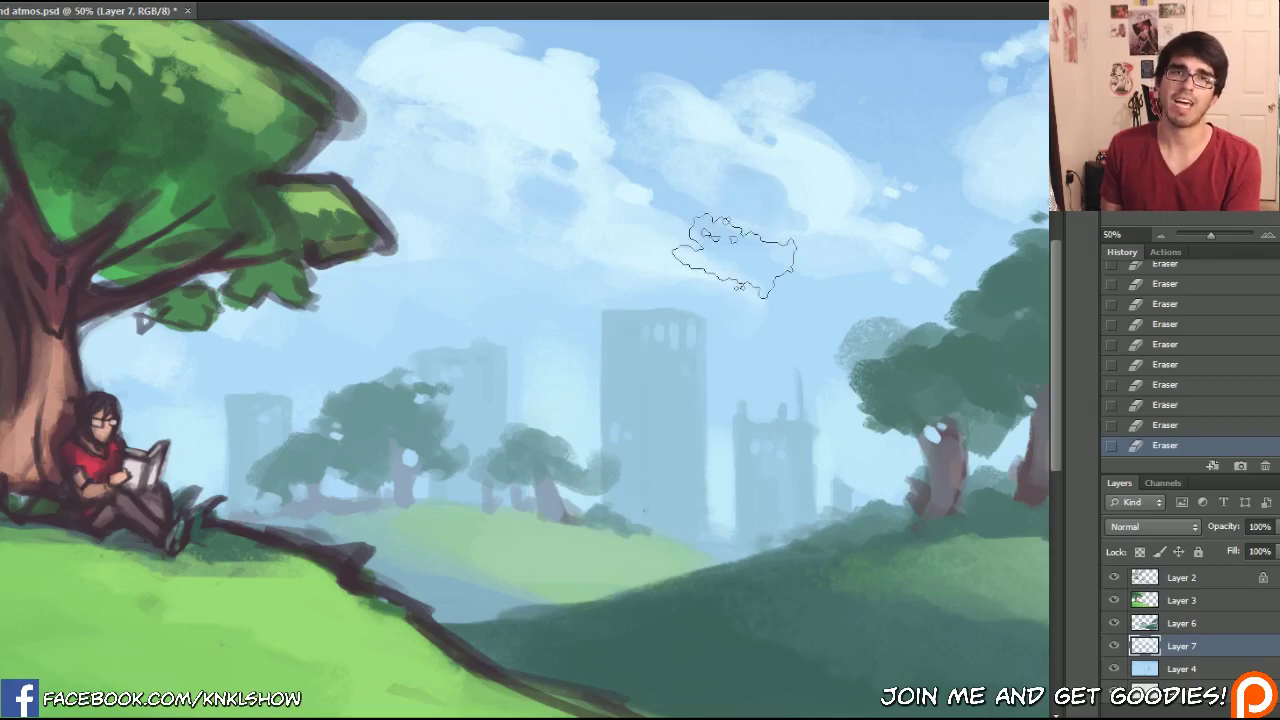
pyautogui.press('[')
pyautogui.press('[')
pyautogui.press('[')
pyautogui.press('[')
pyautogui.press('[')
pyautogui.press('[')
pyautogui.press('[')
pyautogui.press('[')
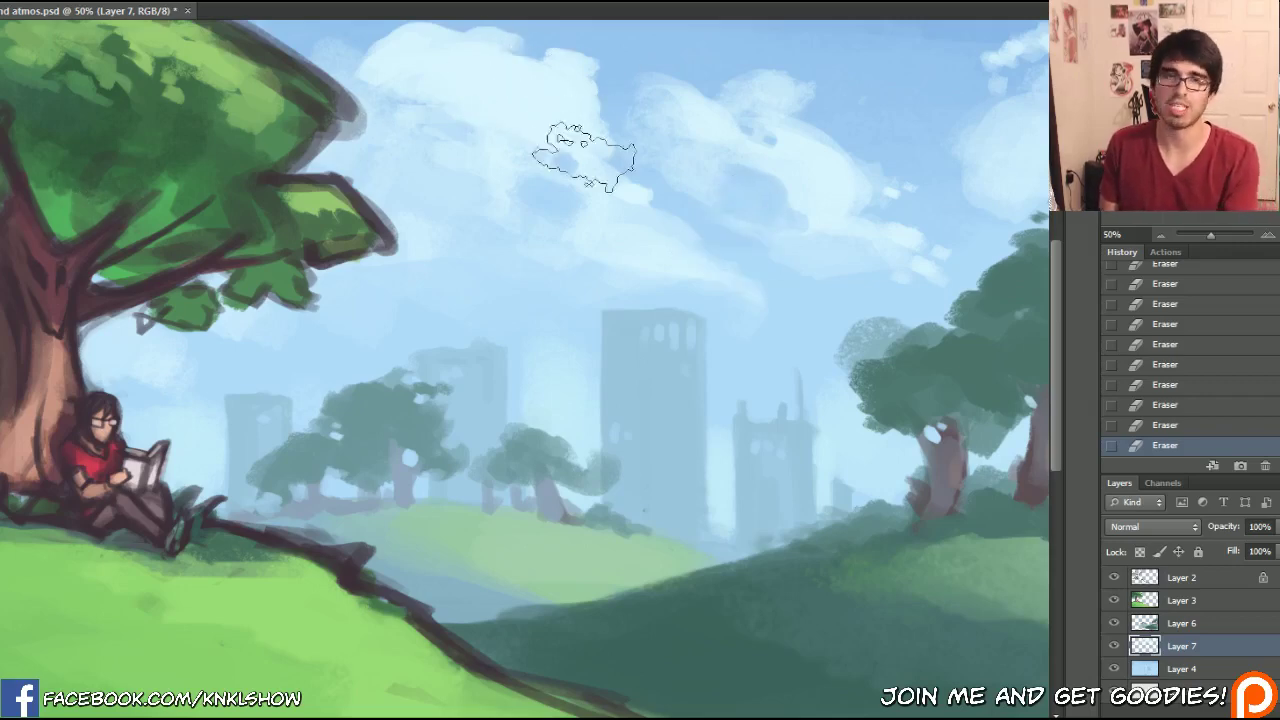
pyautogui.moveTo(580, 194); pyautogui.dragTo(582, 197)
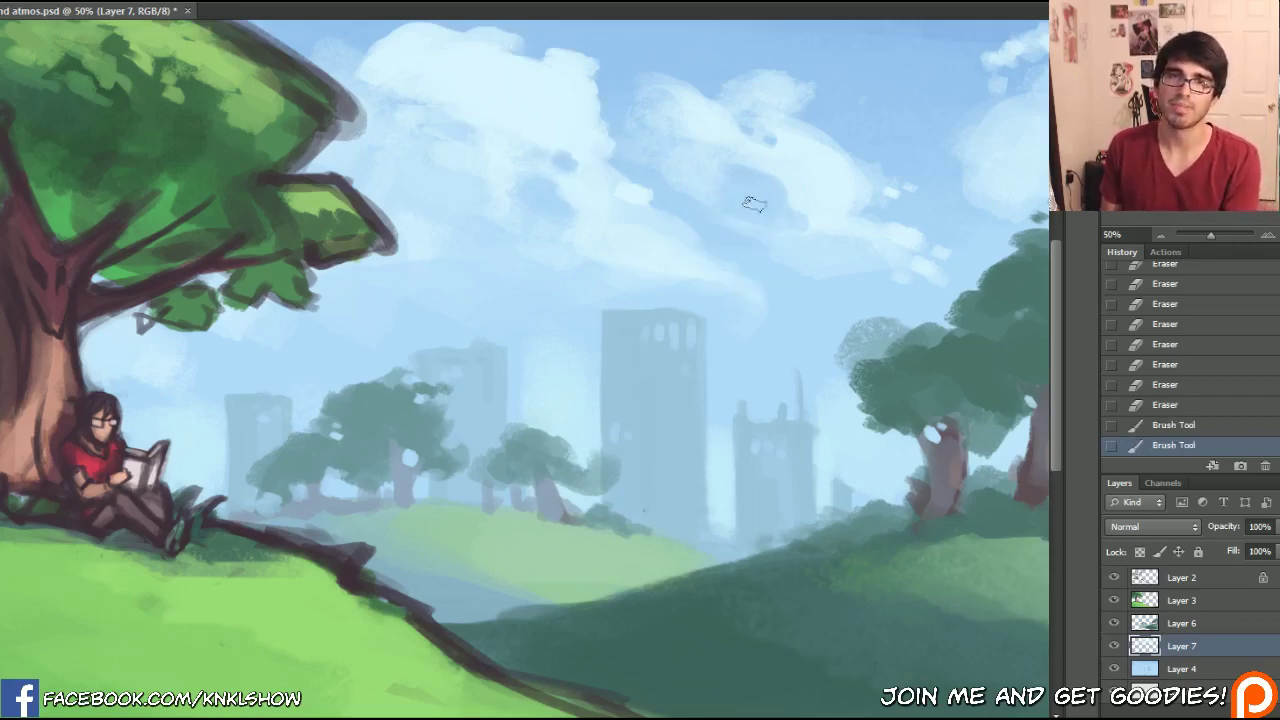
pyautogui.moveTo(772, 178); pyautogui.dragTo(776, 194)
pyautogui.moveTo(776, 194)
pyautogui.mouseDown()
pyautogui.moveTo(766, 182)
pyautogui.moveTo(752, 205)
pyautogui.moveTo(735, 200)
pyautogui.mouseUp()
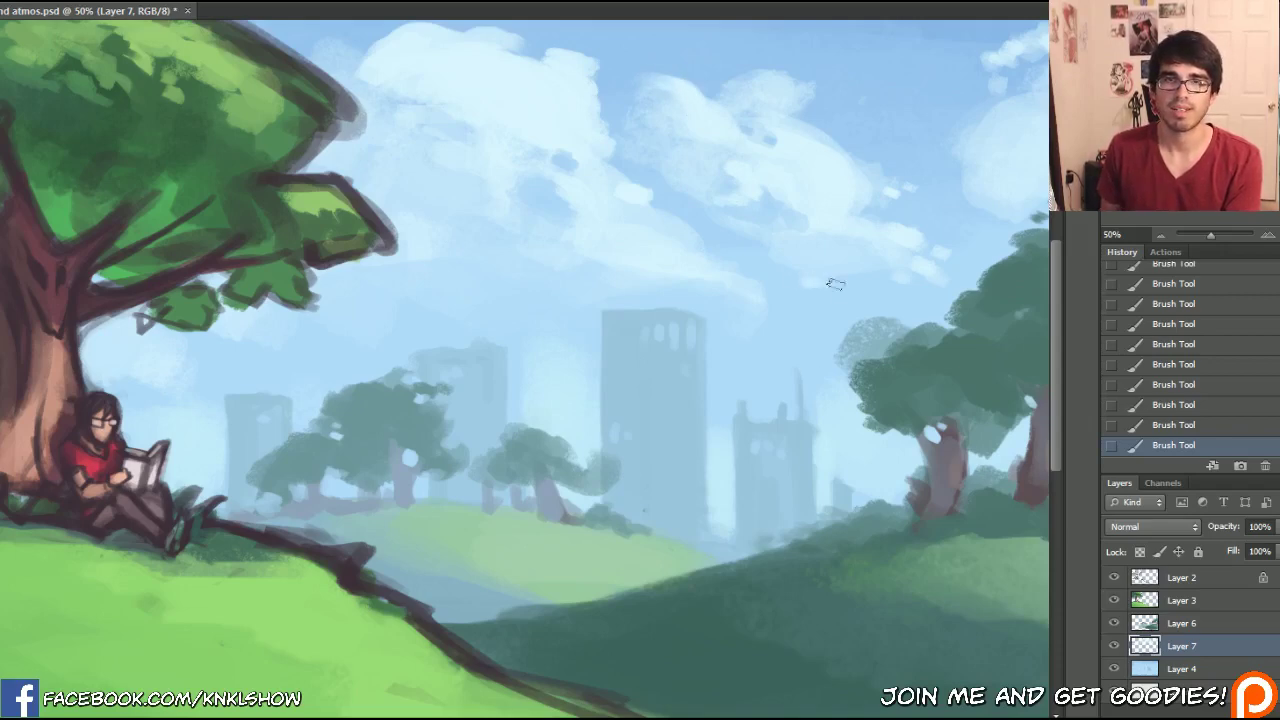
pyautogui.moveTo(830, 309)
pyautogui.mouseDown()
pyautogui.moveTo(849, 291)
pyautogui.moveTo(830, 301)
pyautogui.mouseUp()
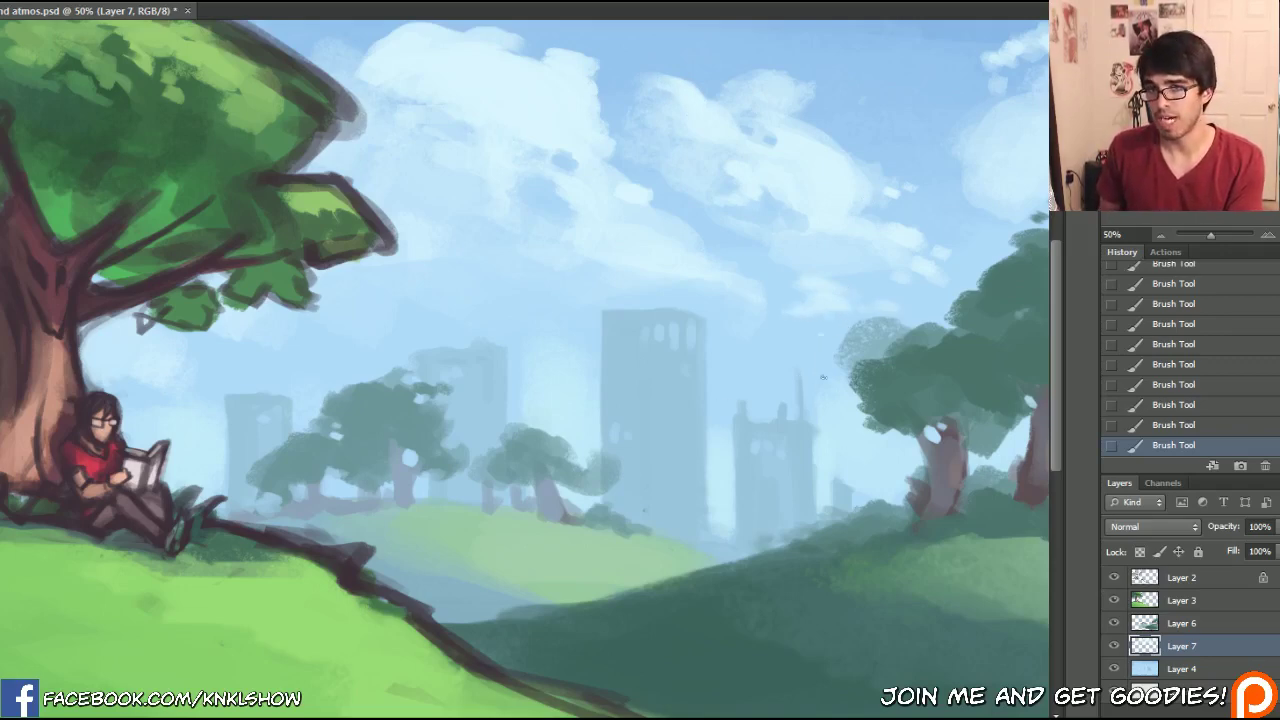
pyautogui.moveTo(820, 338); pyautogui.dragTo(828, 432)
pyautogui.click(1205, 428)
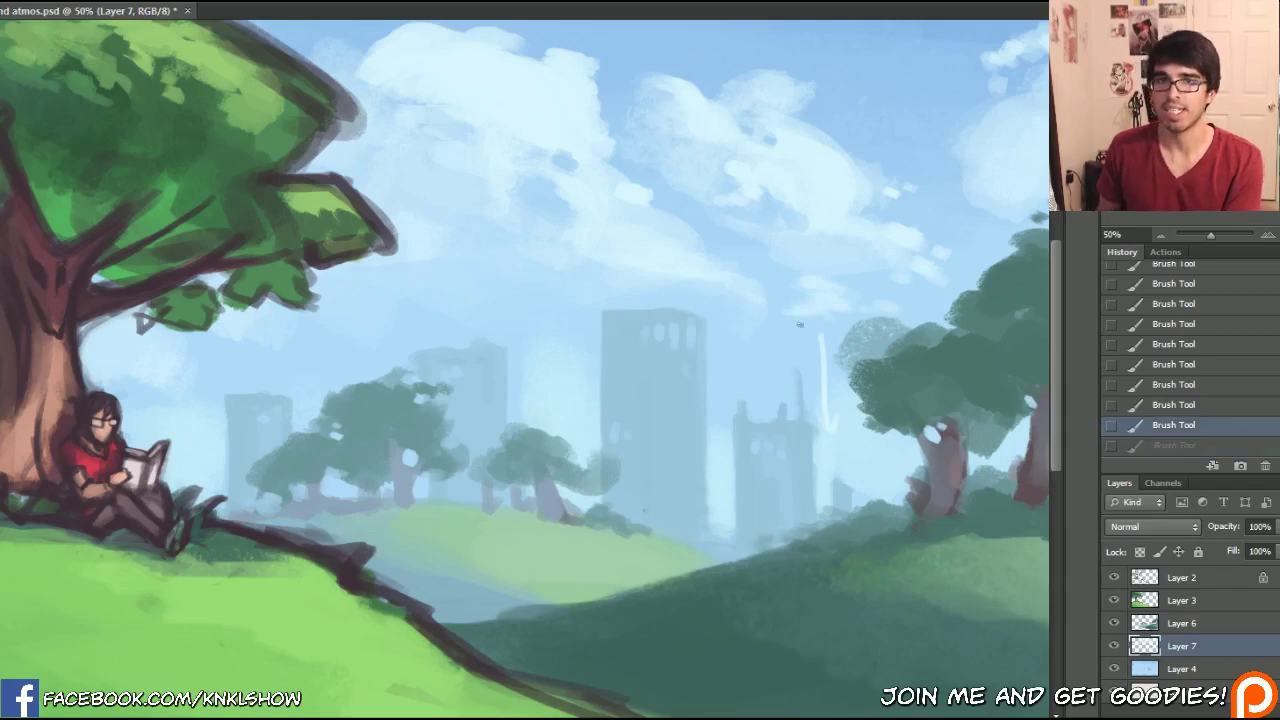
pyautogui.click(1147, 406)
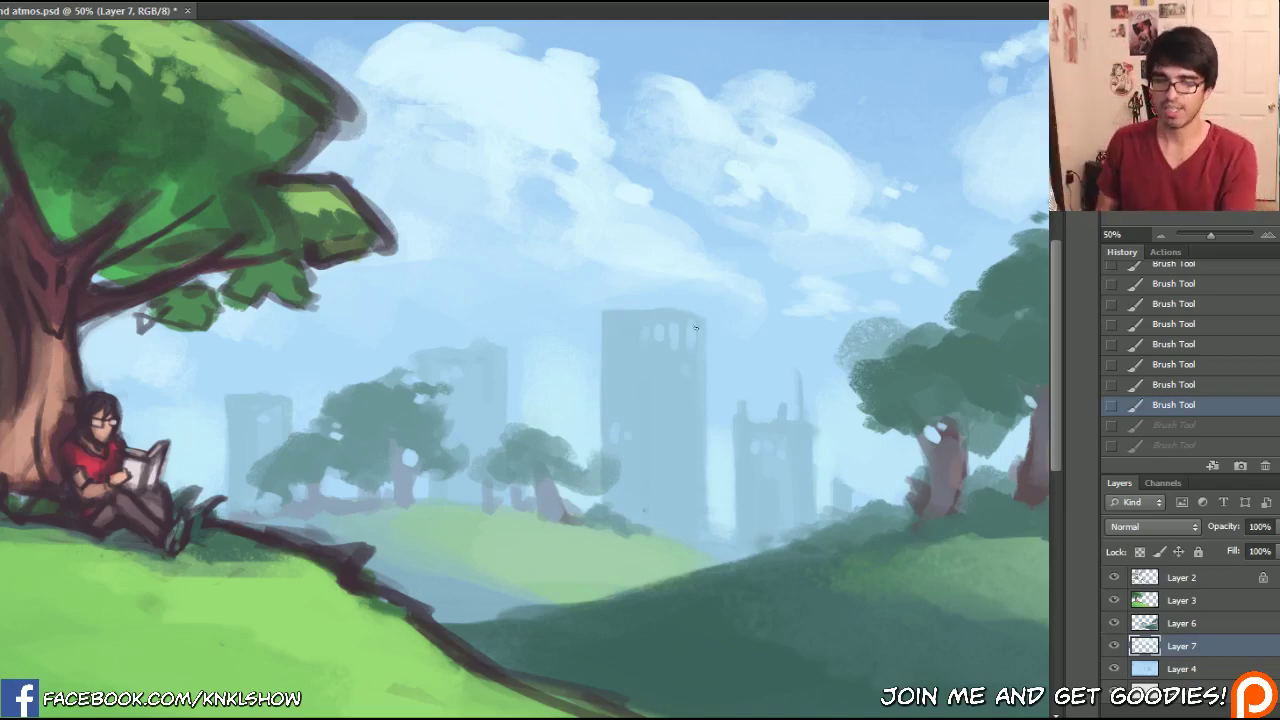
pyautogui.hotkey('ctrl', 'shift', 'z')
pyautogui.hotkey('ctrl', 'shift', 'z')
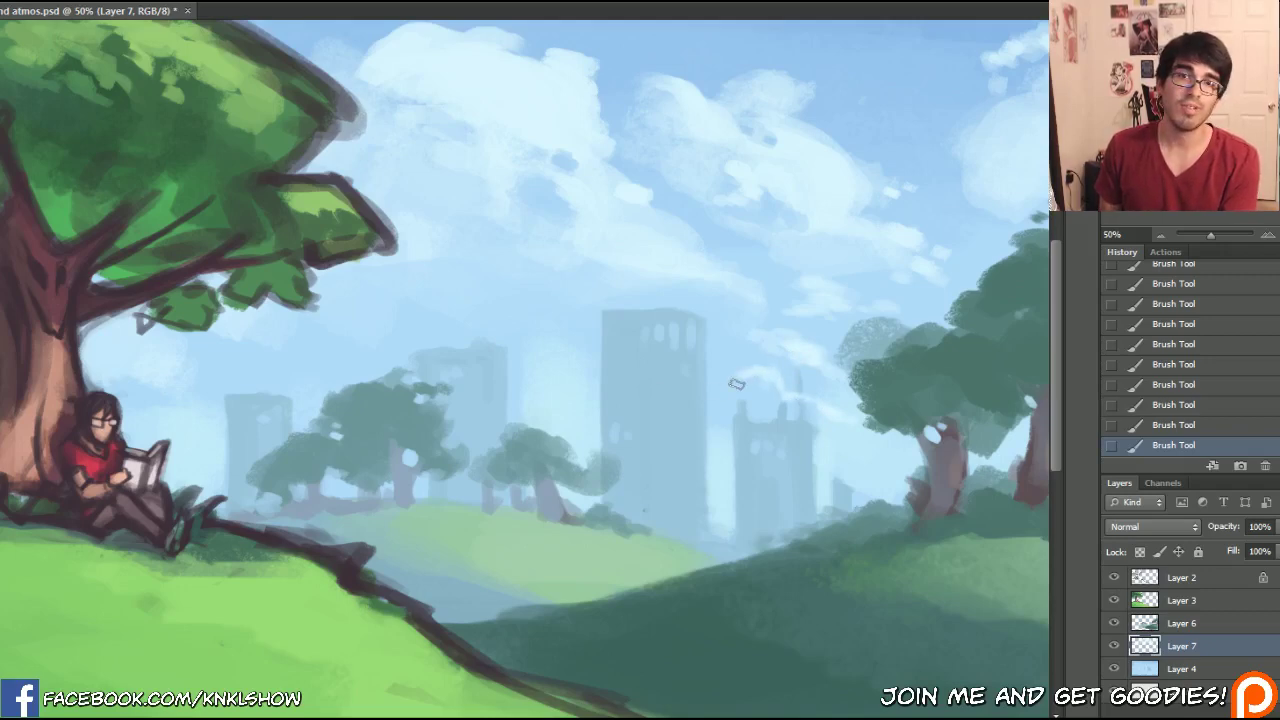
# - Trim and fill out the small low cloud above the spired building, and paint another small cloud beside the tall building
pyautogui.press('e')
pyautogui.moveTo(789, 412)
pyautogui.mouseDown()
pyautogui.moveTo(800, 403)
pyautogui.moveTo(838, 430)
pyautogui.mouseUp()
pyautogui.press('b')
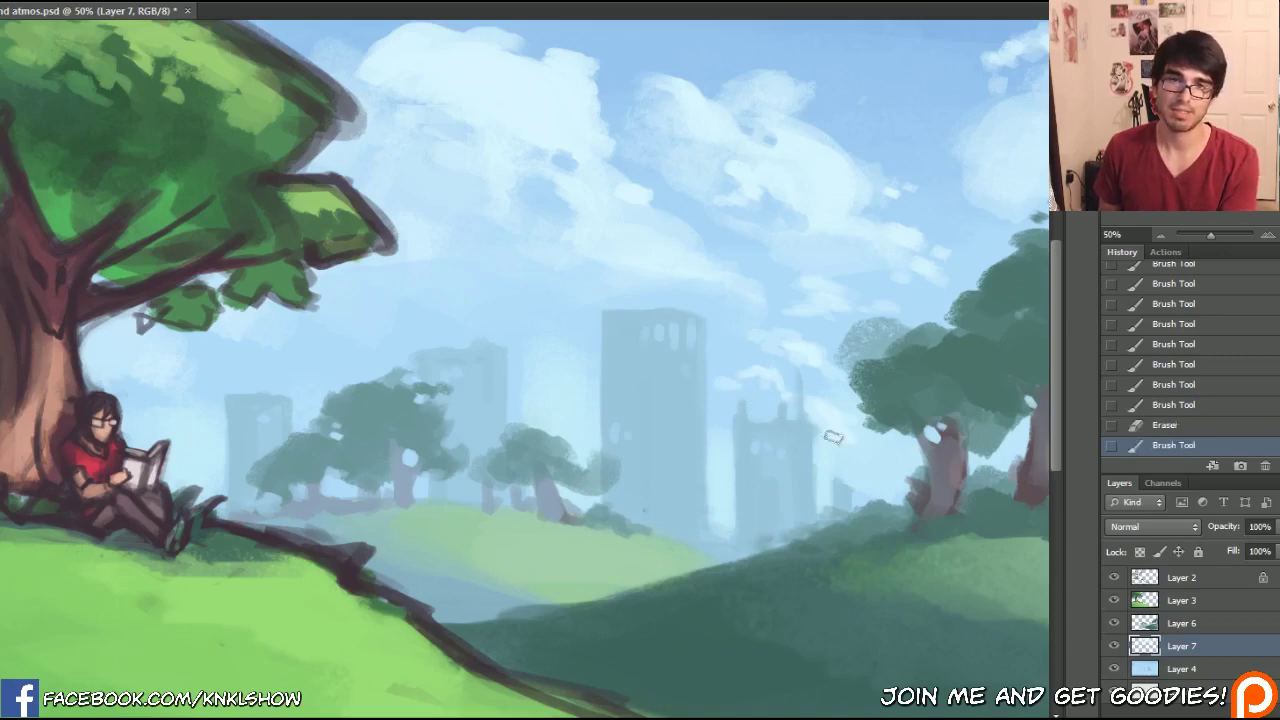
pyautogui.moveTo(780, 398); pyautogui.dragTo(766, 390)
pyautogui.moveTo(768, 389); pyautogui.dragTo(752, 383)
pyautogui.moveTo(752, 386)
pyautogui.mouseDown()
pyautogui.moveTo(737, 381)
pyautogui.moveTo(752, 390)
pyautogui.mouseUp()
pyautogui.moveTo(750, 388); pyautogui.dragTo(764, 396)
pyautogui.moveTo(760, 394); pyautogui.dragTo(772, 400)
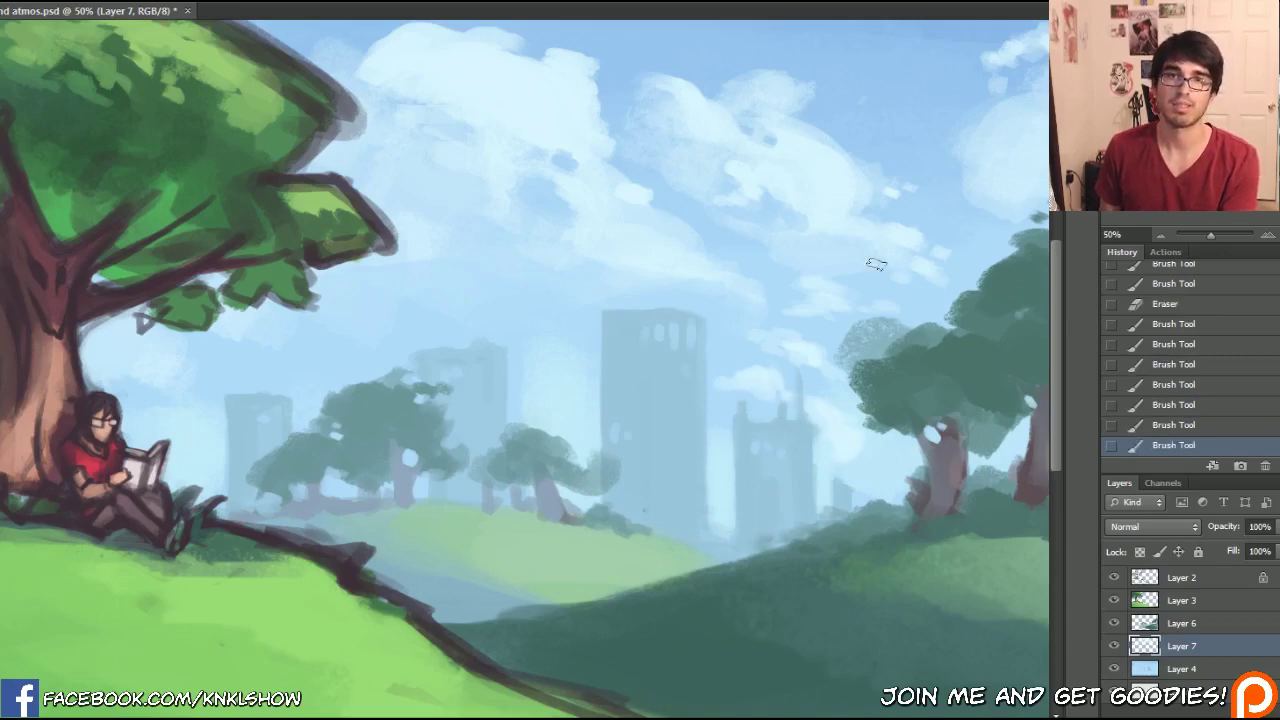
pyautogui.click(1004, 237)
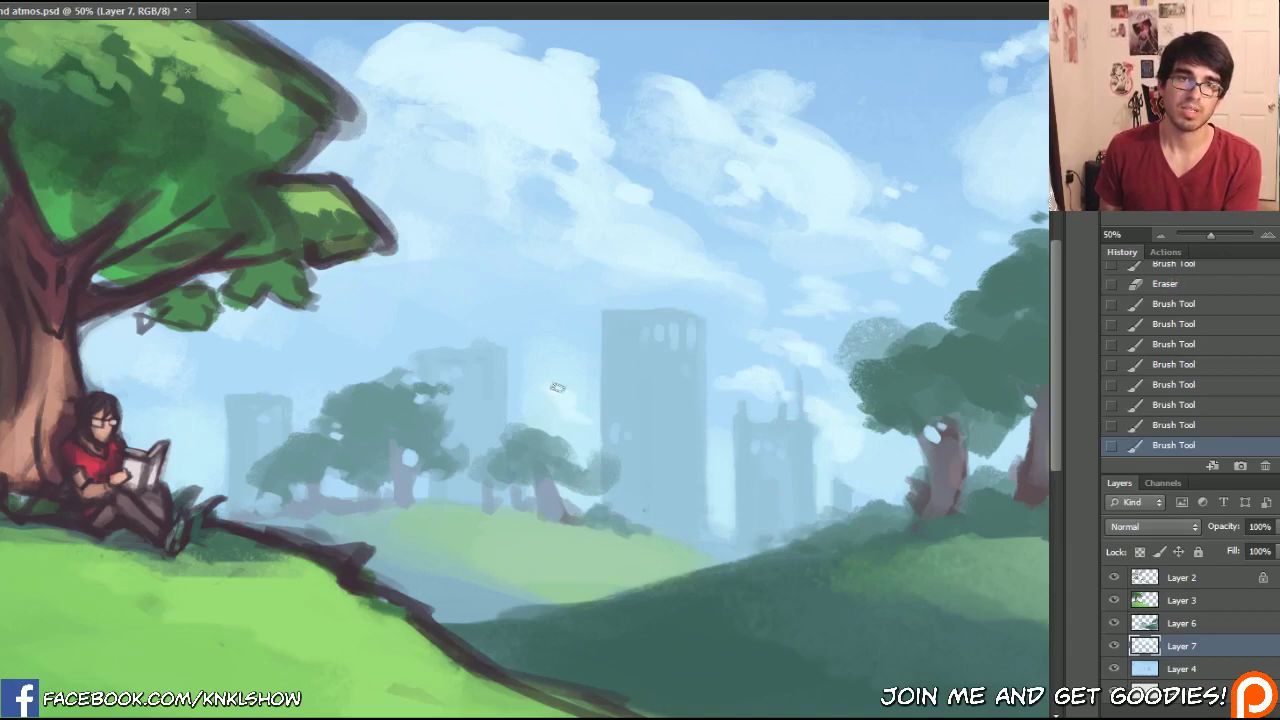
pyautogui.moveTo(546, 367); pyautogui.dragTo(571, 388)
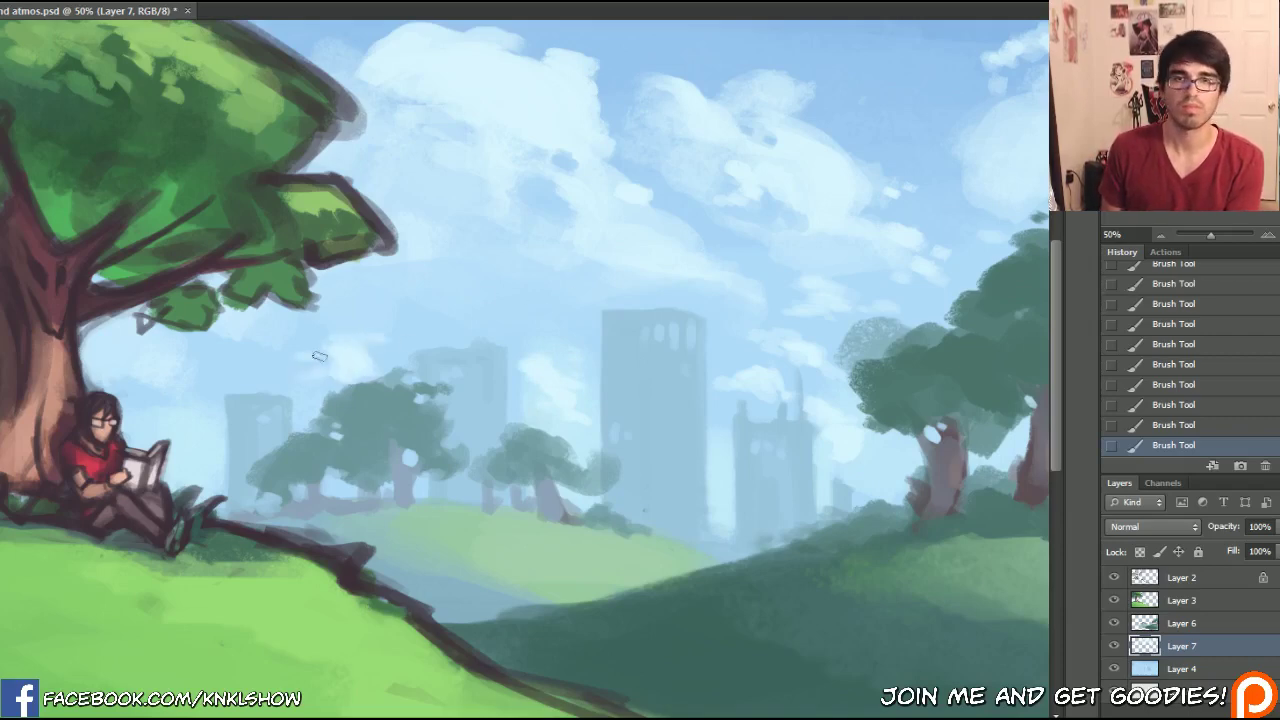
# - Bring the whole painting into view and save the file
pyautogui.moveTo(644, 510); pyautogui.dragTo(737, 503)
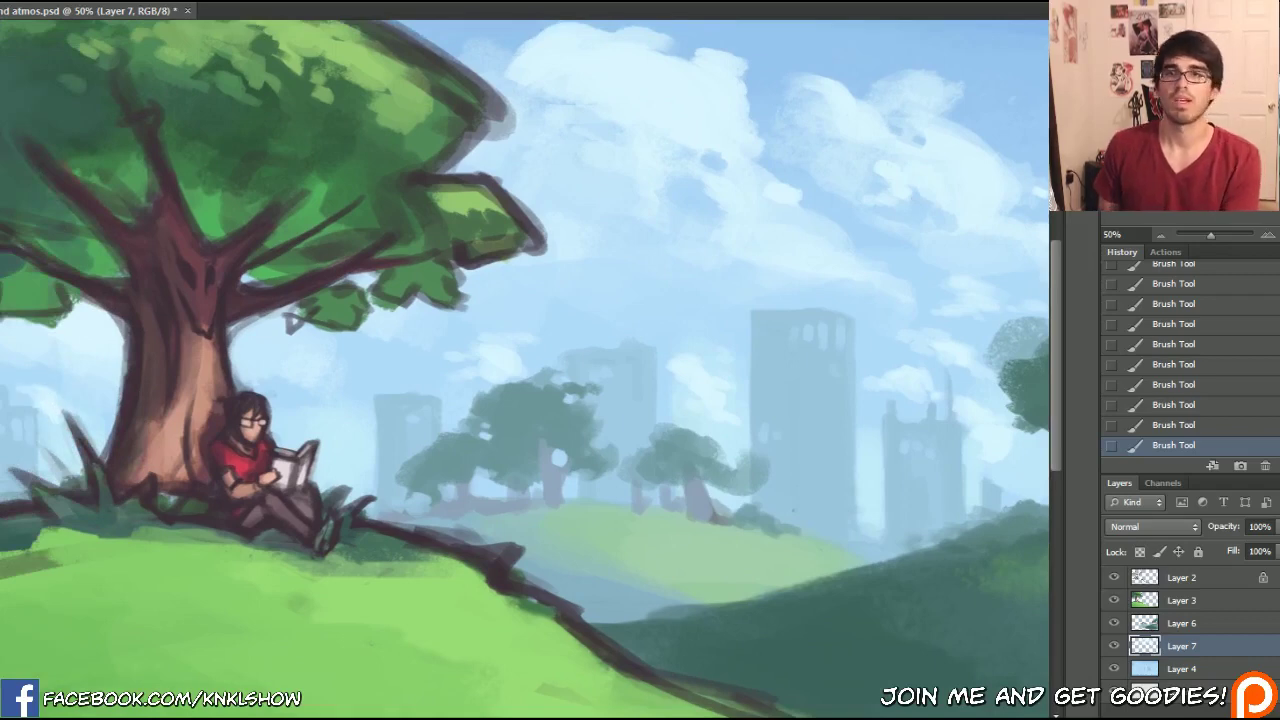
pyautogui.click(1164, 232)
pyautogui.click(1164, 232)
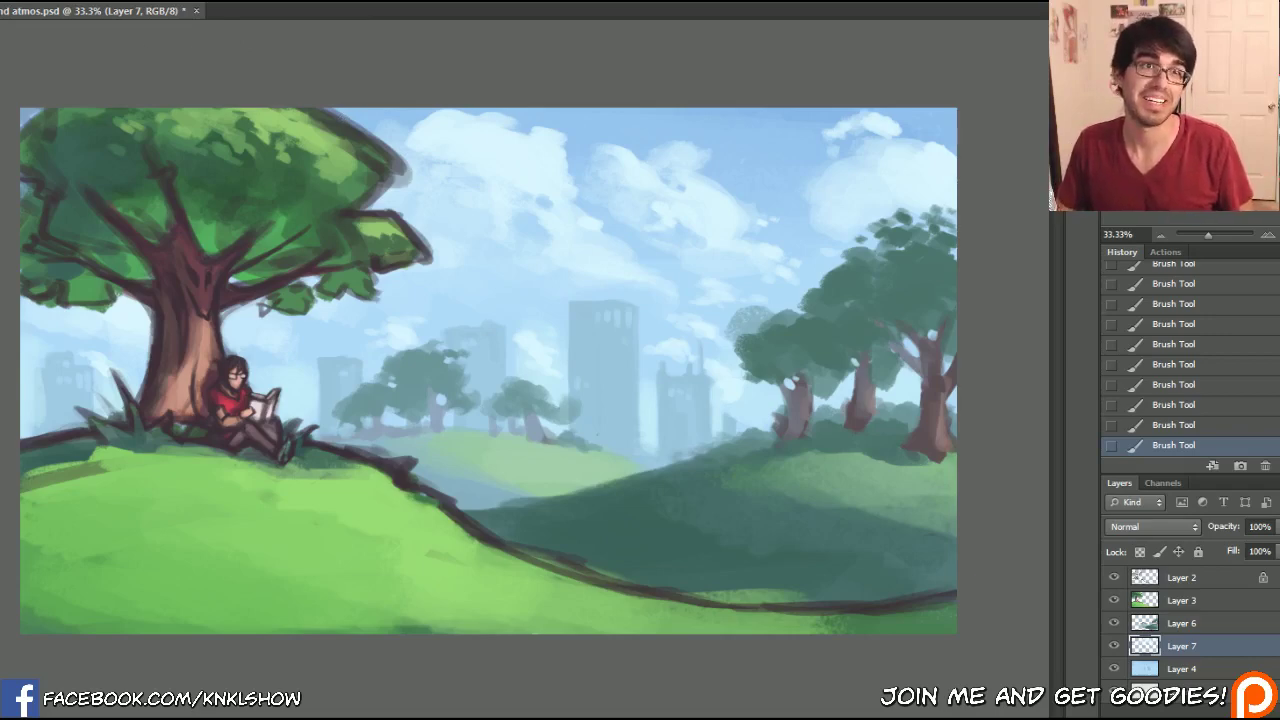
pyautogui.click(0, 0)
pyautogui.click(80, 153)
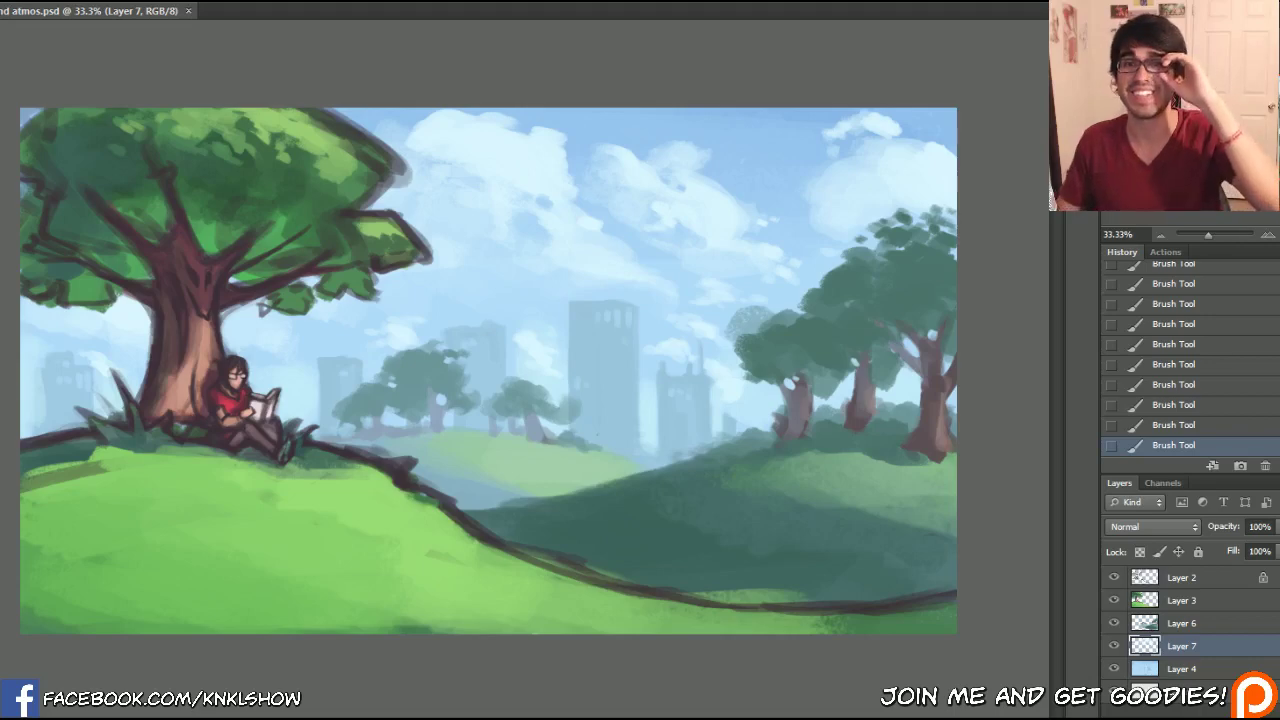
# - On Layer 3, erase lightly along the foreground hill's right-hand slope, and hide the clouds on Layer 7
pyautogui.click(1180, 603)
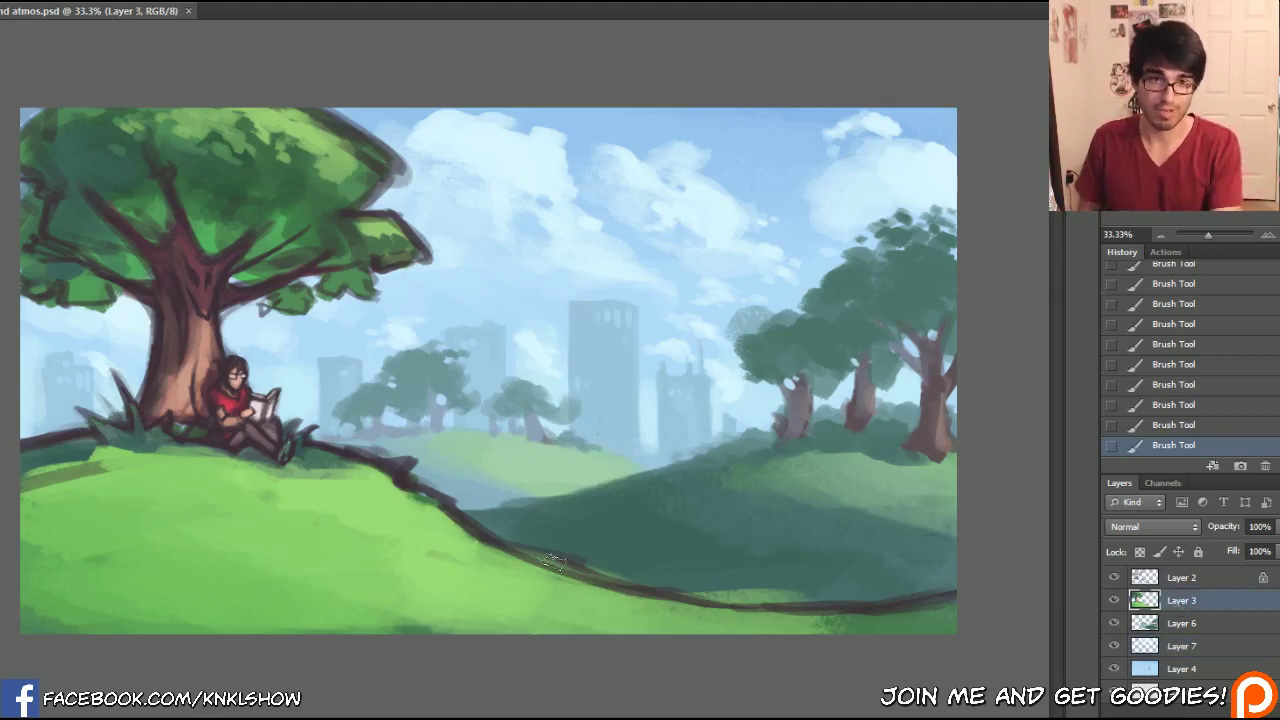
pyautogui.moveTo(553, 562)
pyautogui.mouseDown()
pyautogui.moveTo(790, 598)
pyautogui.moveTo(750, 588)
pyautogui.moveTo(765, 575)
pyautogui.mouseUp()
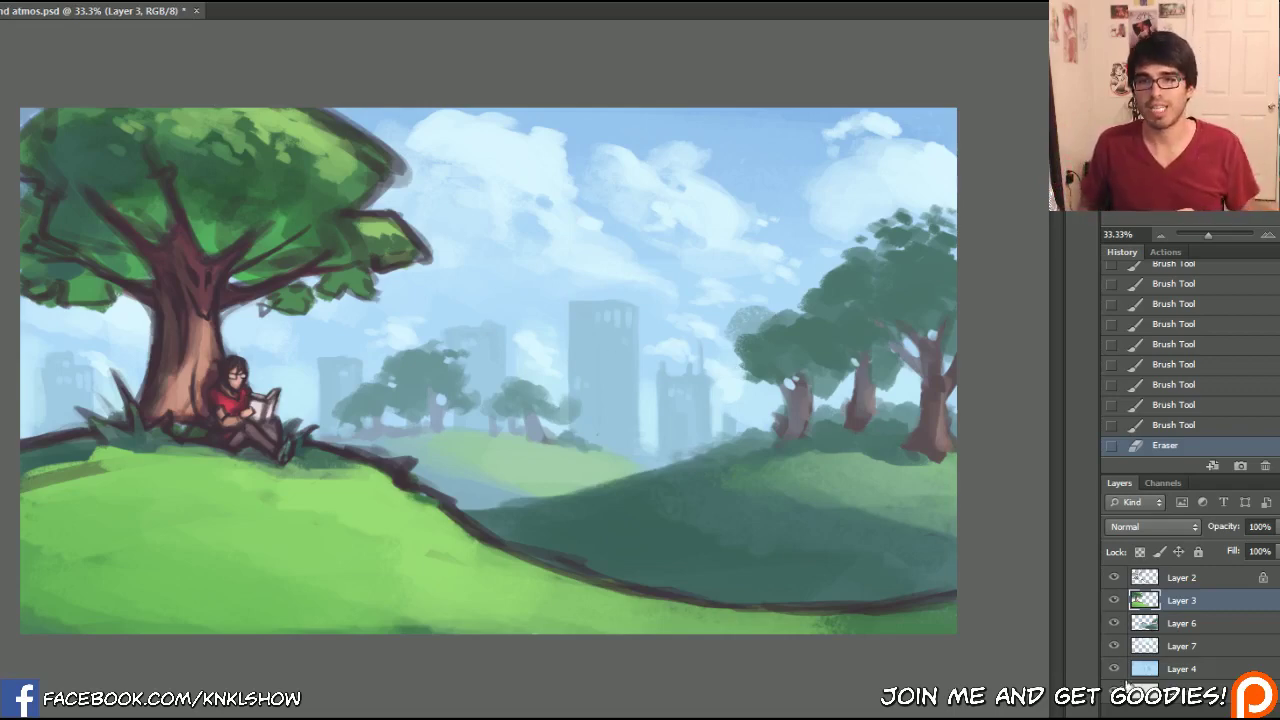
pyautogui.click(1116, 646)
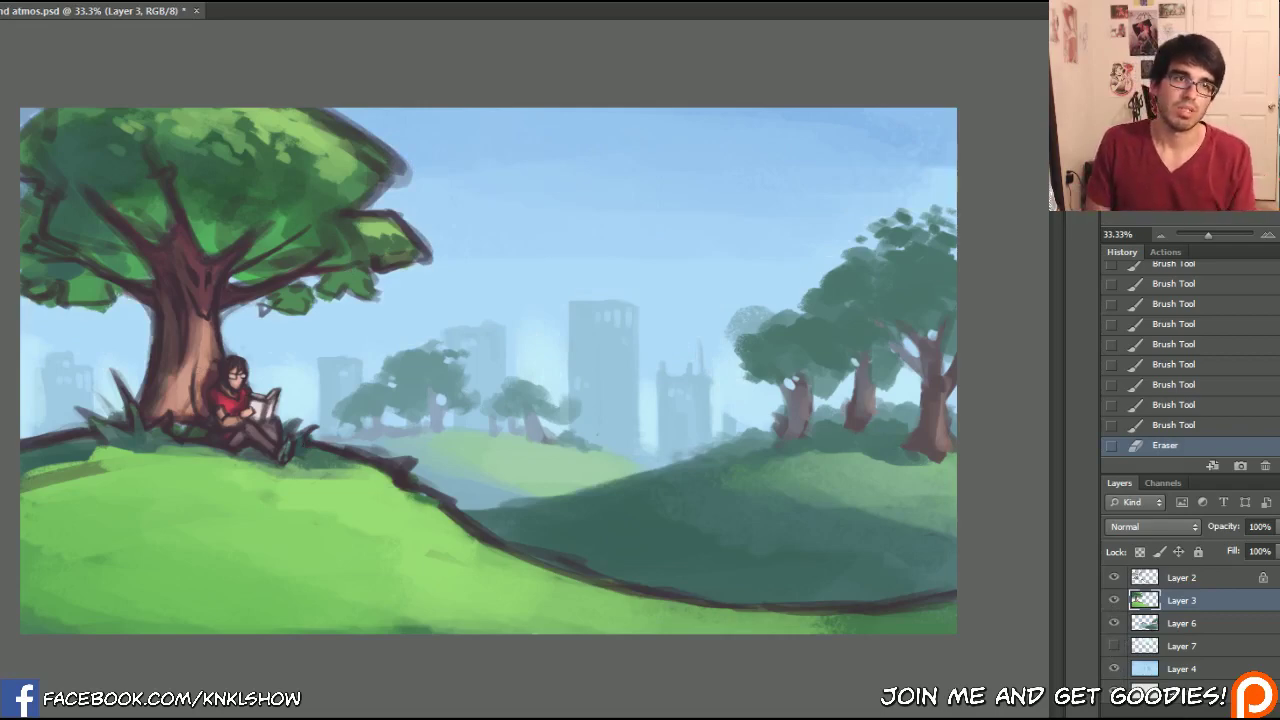
# - Set the foreground colour to pink (R 252, G 113, B 165) and add a new layer for annotations
pyautogui.press('n')
pyautogui.moveTo(972, 489); pyautogui.dragTo(972, 470)
pyautogui.click(853, 460)
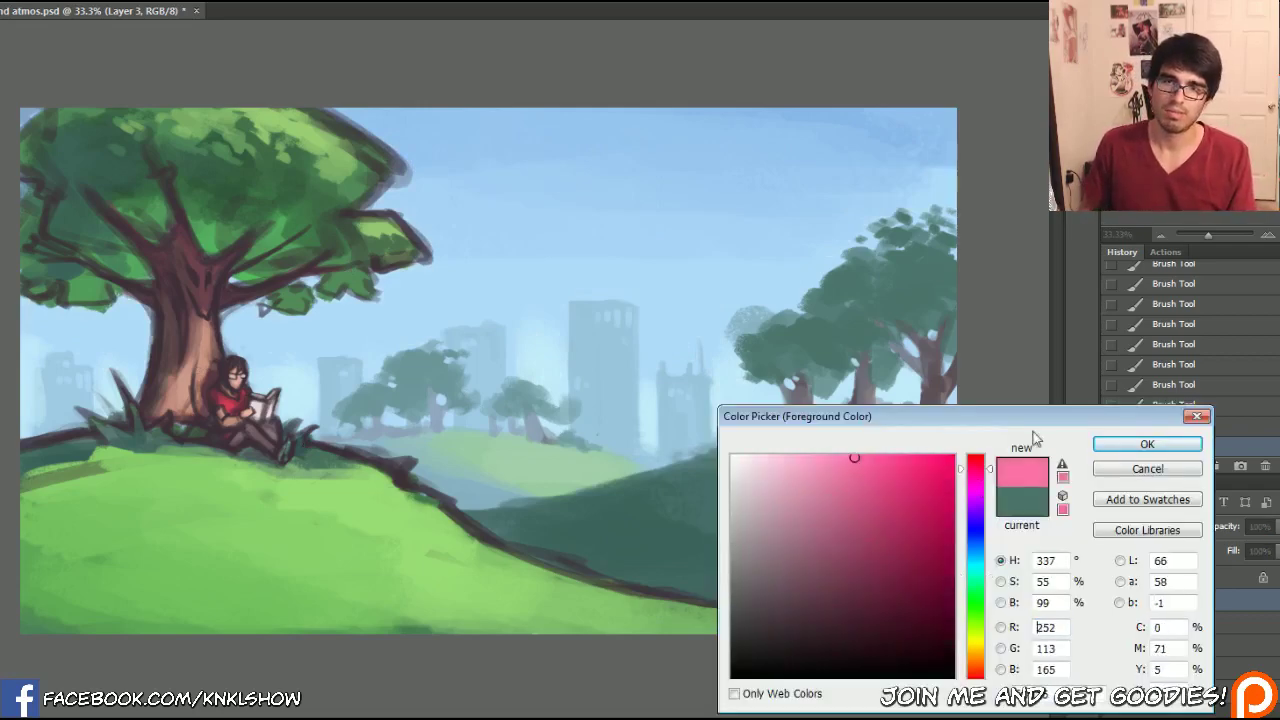
pyautogui.click(1147, 444)
pyautogui.hotkey('ctrl', 'shift', 'n')
pyautogui.press('Return')
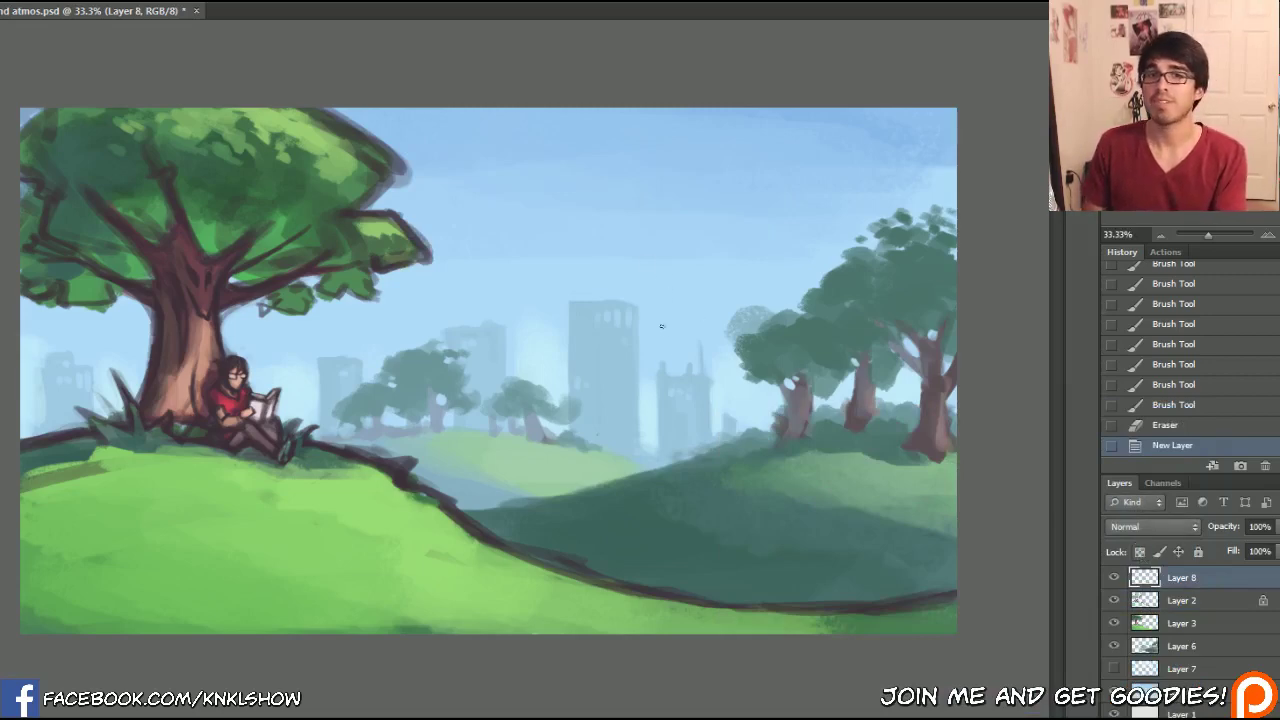
# - Mark the sky with a vertical double-headed pink arrow and a large loop reaching from the sky down over the skyline
pyautogui.moveTo(660, 335)
pyautogui.mouseDown()
pyautogui.moveTo(660, 155)
pyautogui.moveTo(675, 175)
pyautogui.mouseUp()
pyautogui.moveTo(660, 152); pyautogui.dragTo(645, 177)
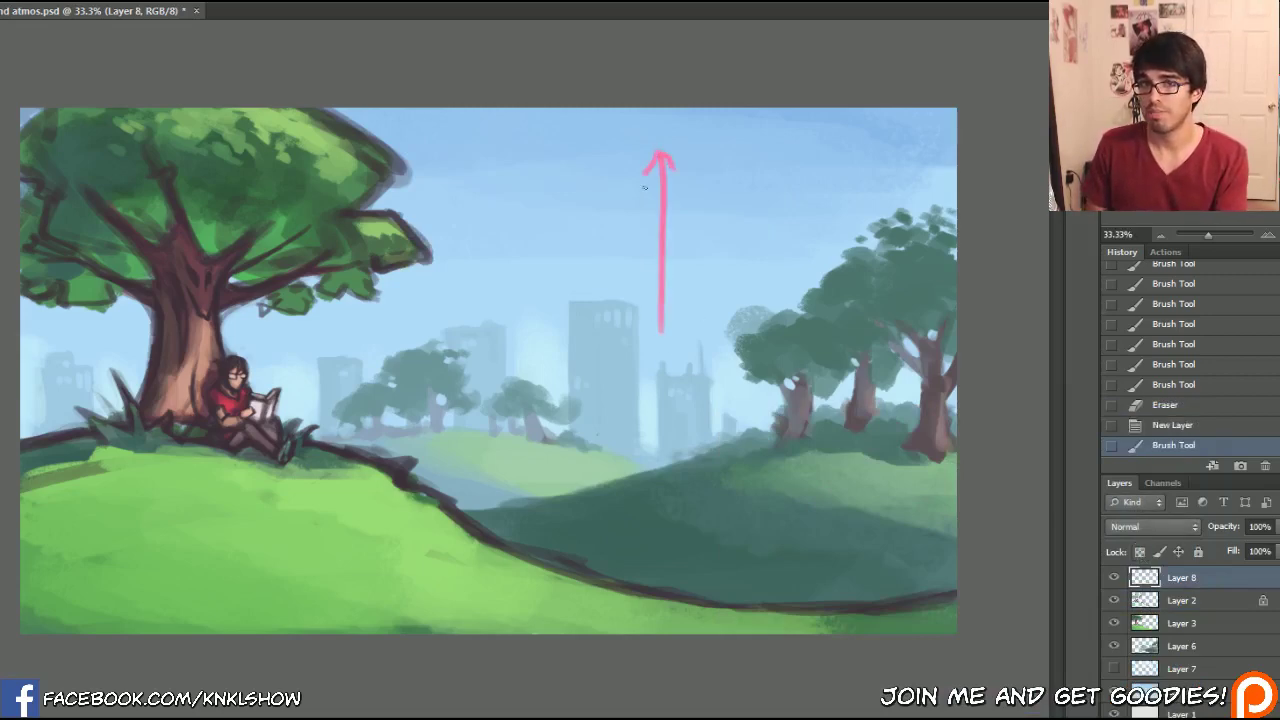
pyautogui.moveTo(643, 308); pyautogui.dragTo(673, 312)
pyautogui.moveTo(497, 205)
pyautogui.mouseDown()
pyautogui.moveTo(829, 251)
pyautogui.moveTo(725, 375)
pyautogui.mouseUp()
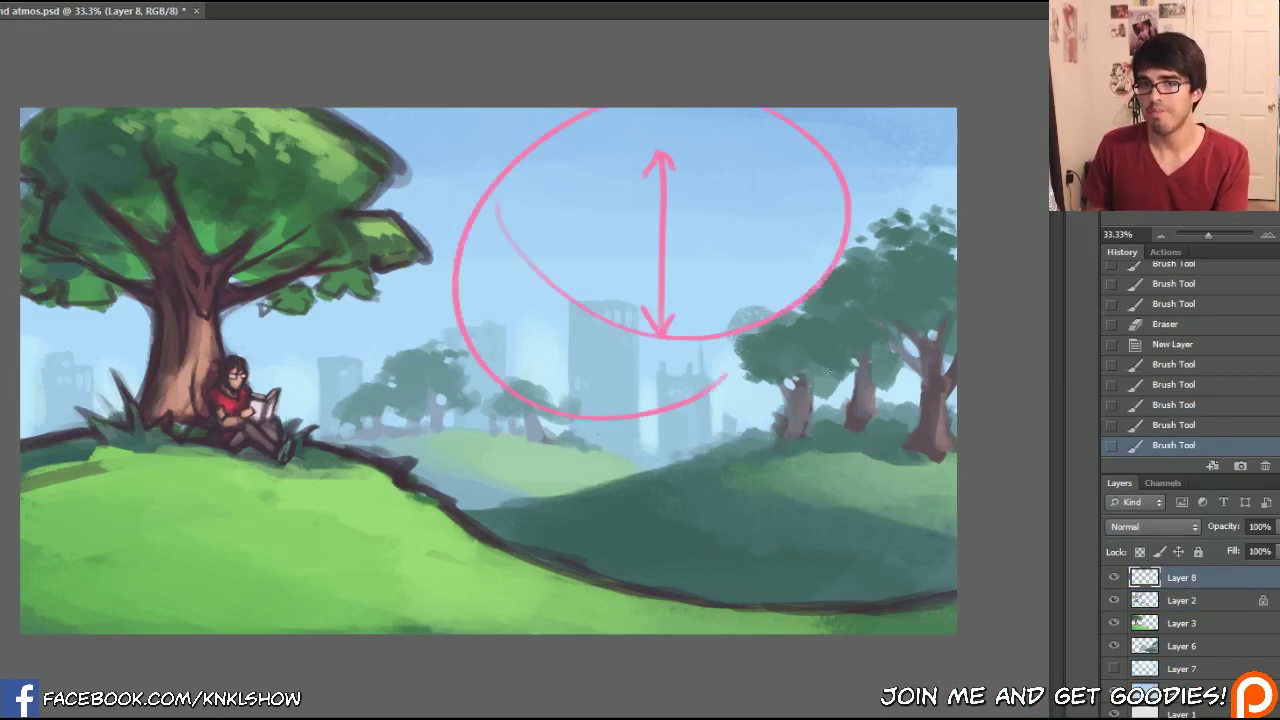
# - Circle spots on the right-hand trees, the tall building and the distant trees, and draw a spiral in the upper sky
pyautogui.moveTo(816, 327)
pyautogui.mouseDown()
pyautogui.moveTo(870, 292)
pyautogui.moveTo(780, 352)
pyautogui.mouseUp()
pyautogui.moveTo(622, 343); pyautogui.dragTo(575, 352)
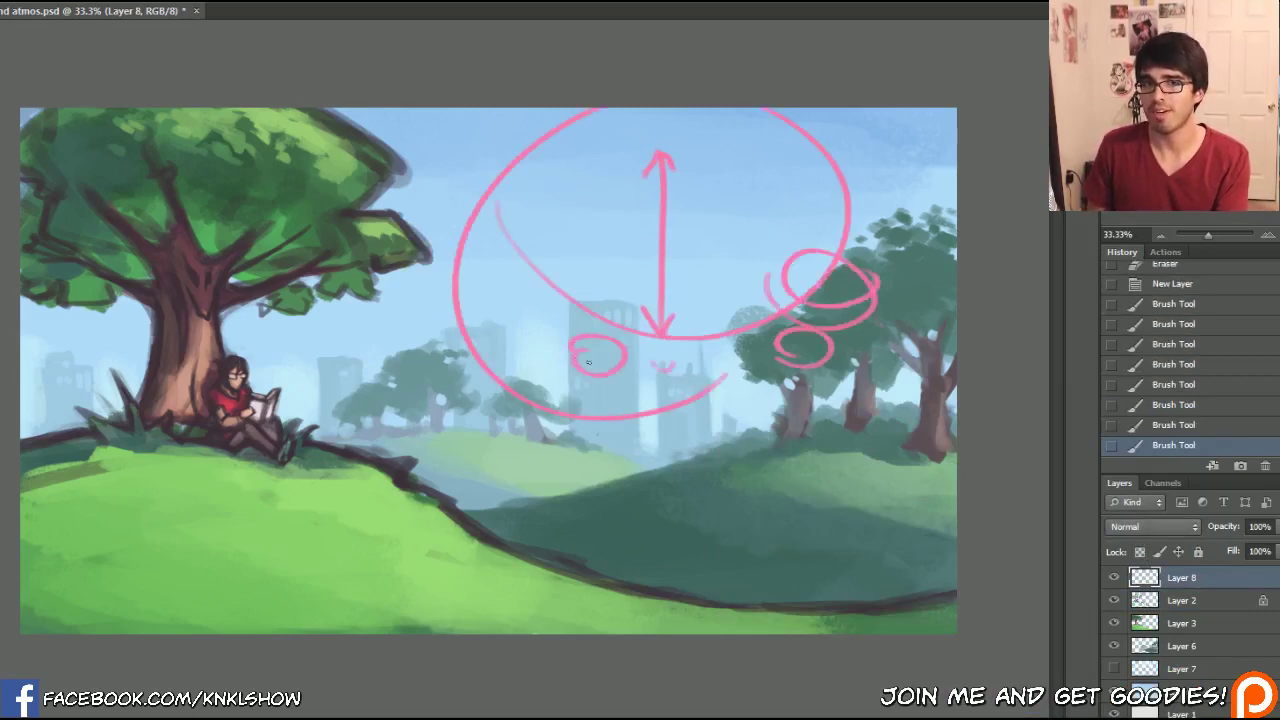
pyautogui.moveTo(468, 395); pyautogui.dragTo(440, 392)
pyautogui.moveTo(420, 366); pyautogui.dragTo(396, 405)
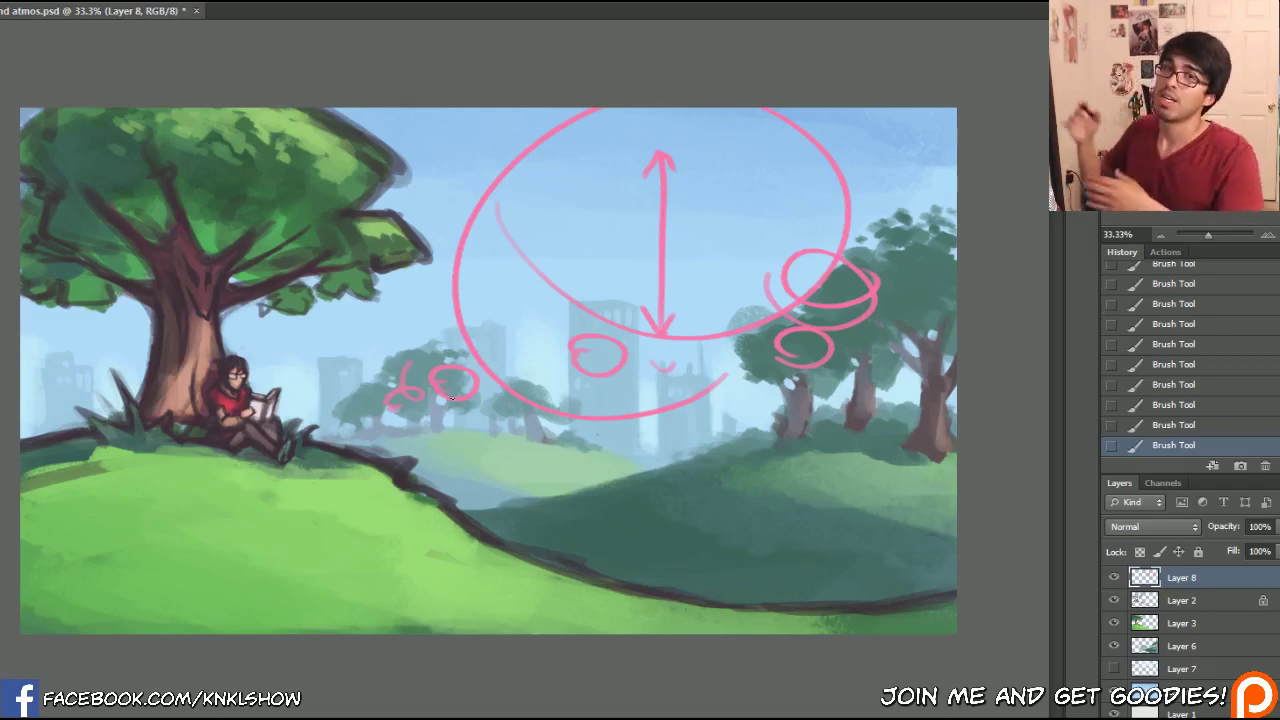
pyautogui.moveTo(651, 185)
pyautogui.mouseDown()
pyautogui.moveTo(735, 241)
pyautogui.moveTo(708, 205)
pyautogui.mouseUp()
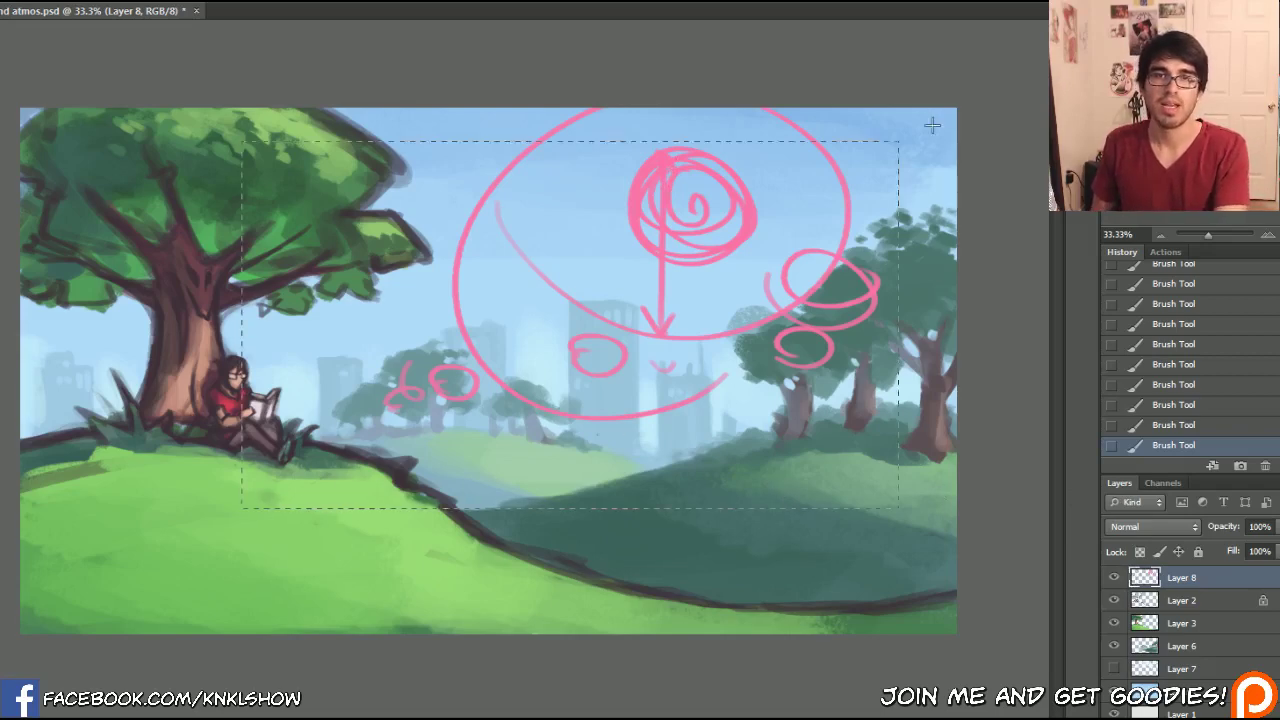
# - Select the area containing all the pink annotation marks, clear it and deselect
pyautogui.moveTo(932, 125); pyautogui.dragTo(954, 86)
pyautogui.press('Delete')
pyautogui.hotkey('ctrl', 'd')
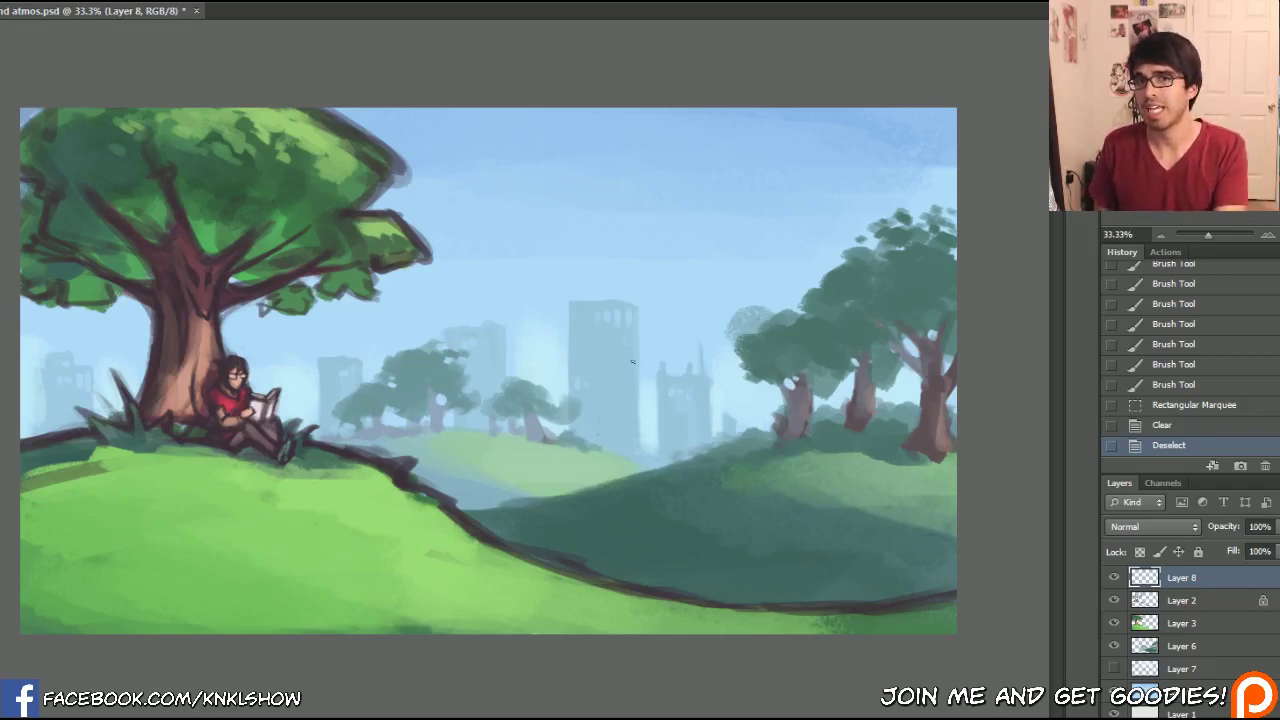
# - Circle the top of the tall building and trace the outlines of the neighbouring skyline buildings and gaps in pink
pyautogui.moveTo(664, 346); pyautogui.dragTo(552, 345)
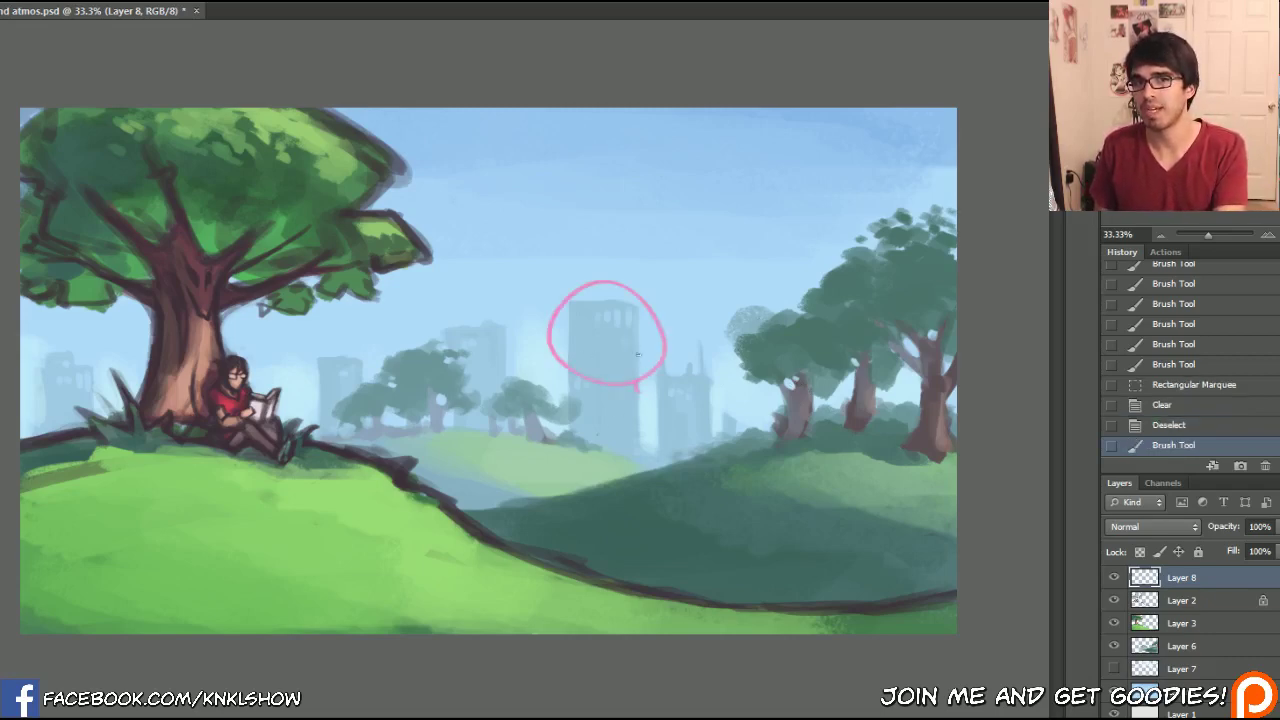
pyautogui.moveTo(637, 380)
pyautogui.mouseDown()
pyautogui.moveTo(566, 301)
pyautogui.moveTo(573, 371)
pyautogui.moveTo(644, 457)
pyautogui.mouseUp()
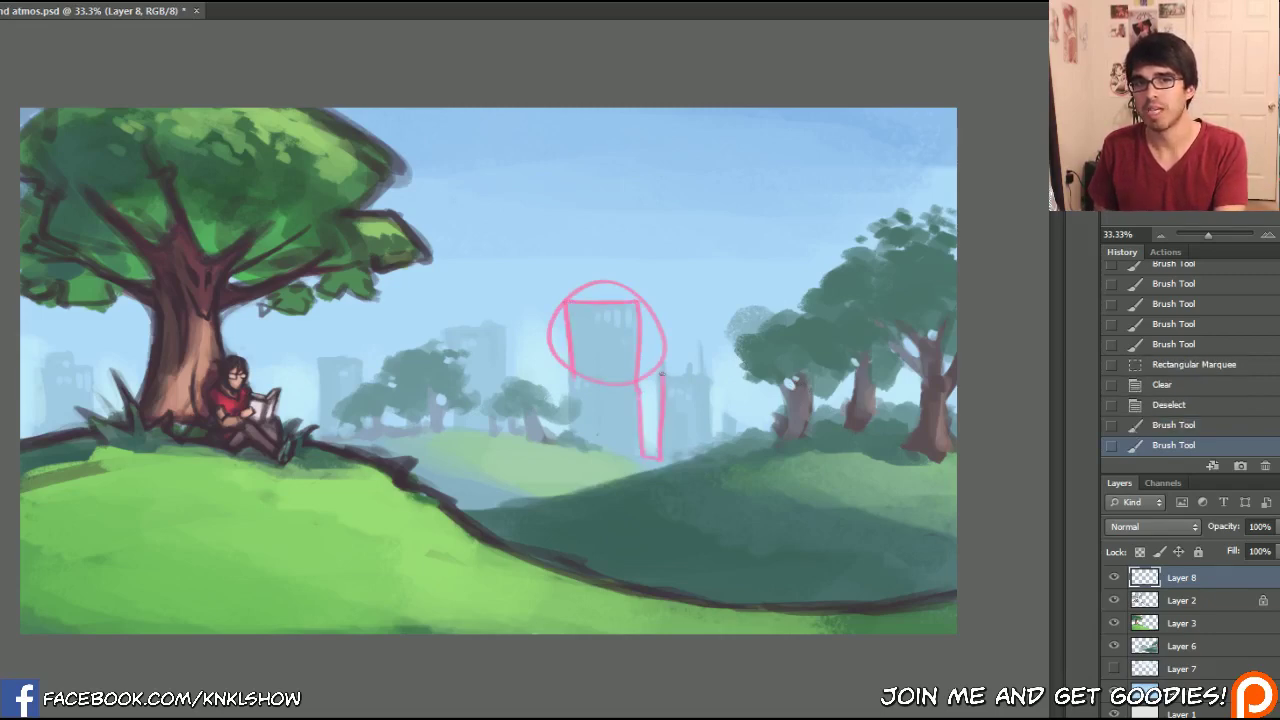
pyautogui.moveTo(712, 376); pyautogui.dragTo(716, 437)
pyautogui.moveTo(476, 323); pyautogui.dragTo(435, 331)
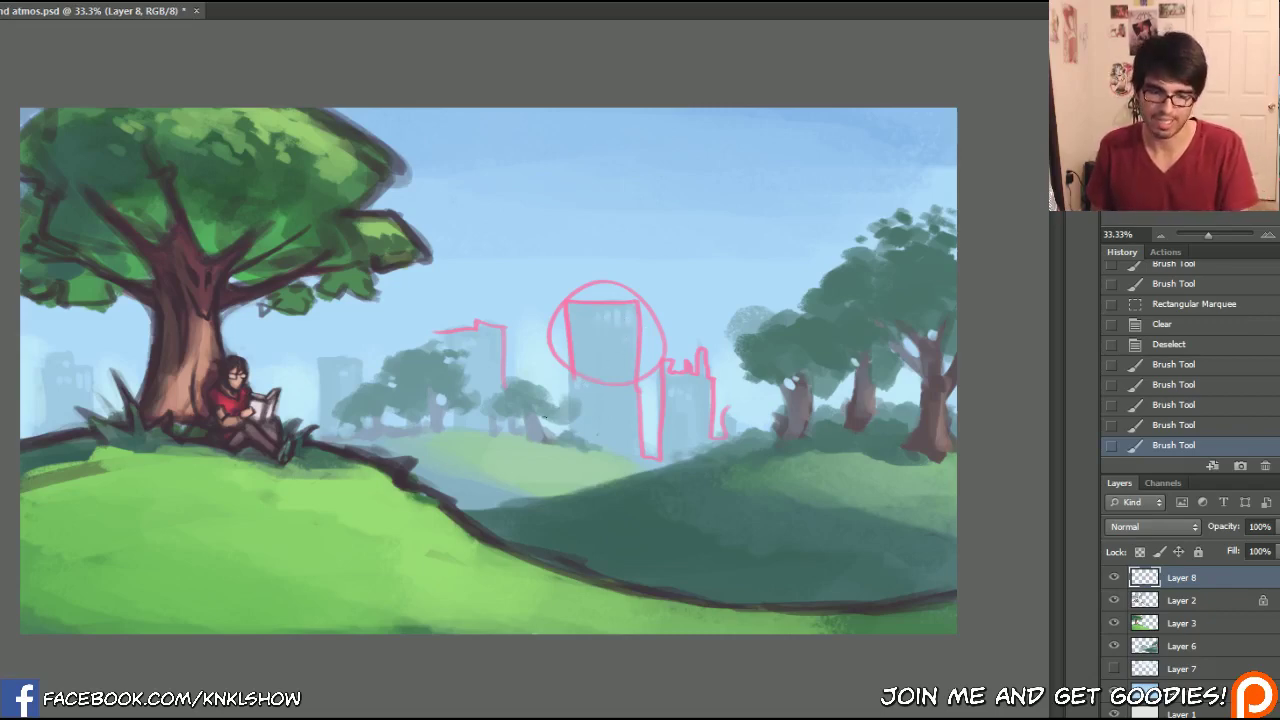
# - Erase the pink skyline outlines and show the clouds on Layer 7 again
pyautogui.moveTo(505, 370)
pyautogui.mouseDown()
pyautogui.moveTo(511, 329)
pyautogui.moveTo(453, 345)
pyautogui.moveTo(593, 302)
pyautogui.moveTo(550, 352)
pyautogui.moveTo(605, 385)
pyautogui.moveTo(685, 467)
pyautogui.moveTo(750, 447)
pyautogui.moveTo(717, 429)
pyautogui.moveTo(645, 455)
pyautogui.mouseUp()
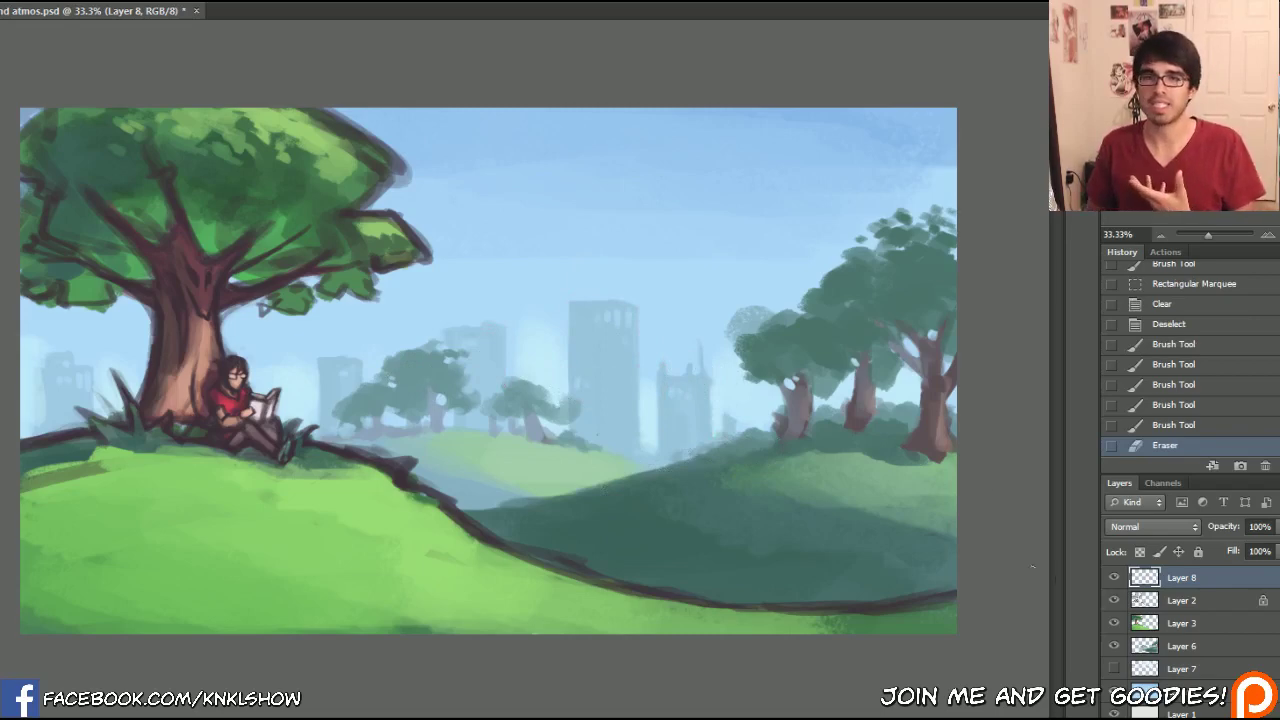
pyautogui.click(1113, 668)
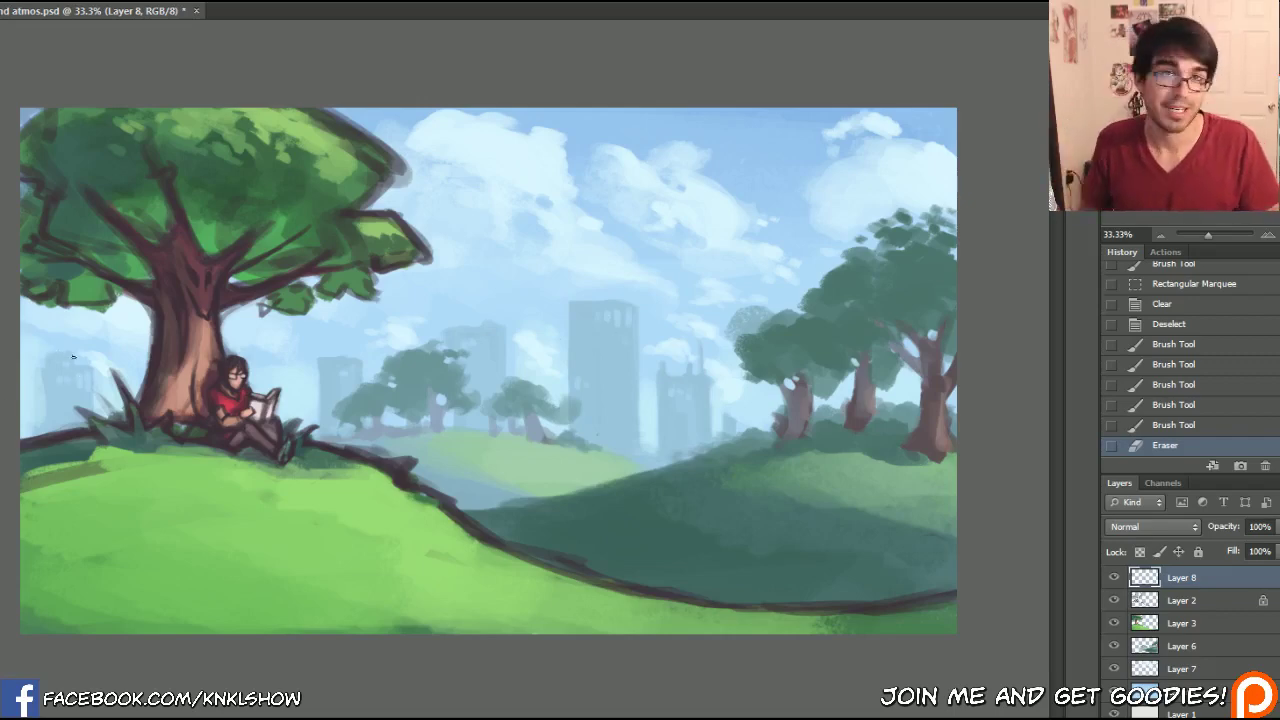
# - Select Layer 4 and paint a tiny antenna on the roof of the hazy building left of the big tree's trunk
pyautogui.click(1264, 236)
pyautogui.moveTo(251, 380); pyautogui.dragTo(617, 358)
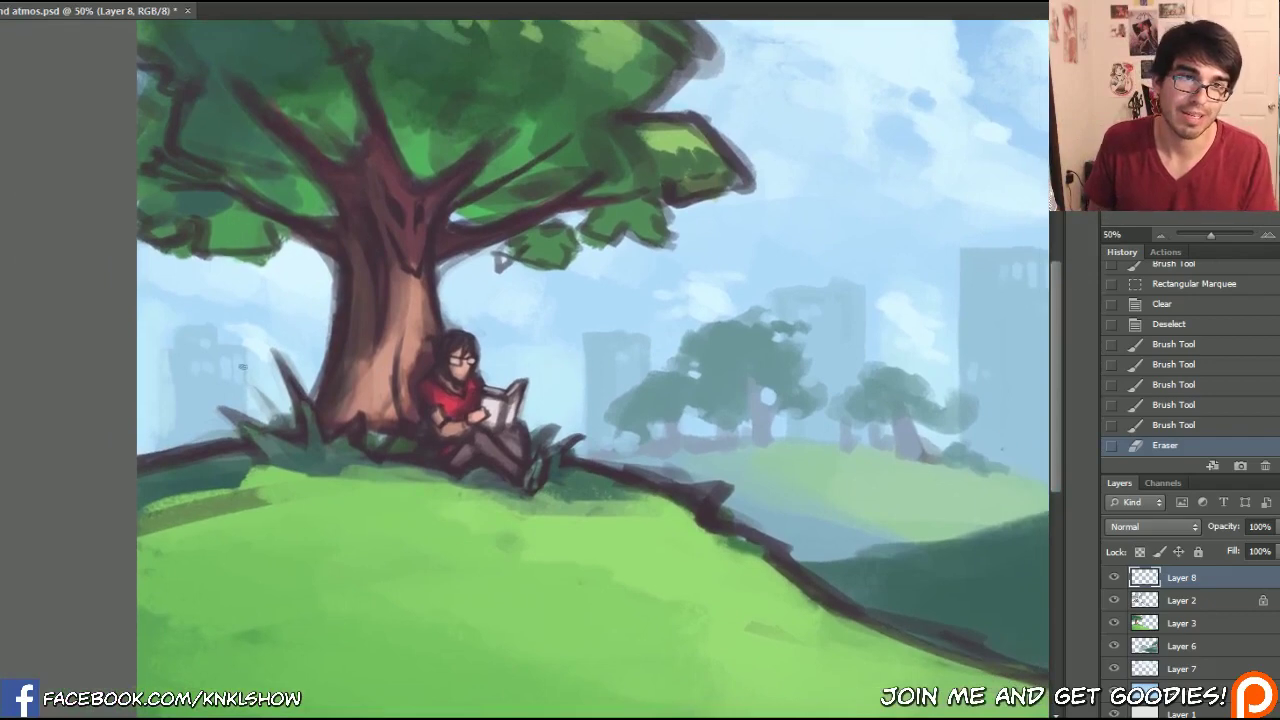
pyautogui.click(1196, 669)
pyautogui.click(1196, 690)
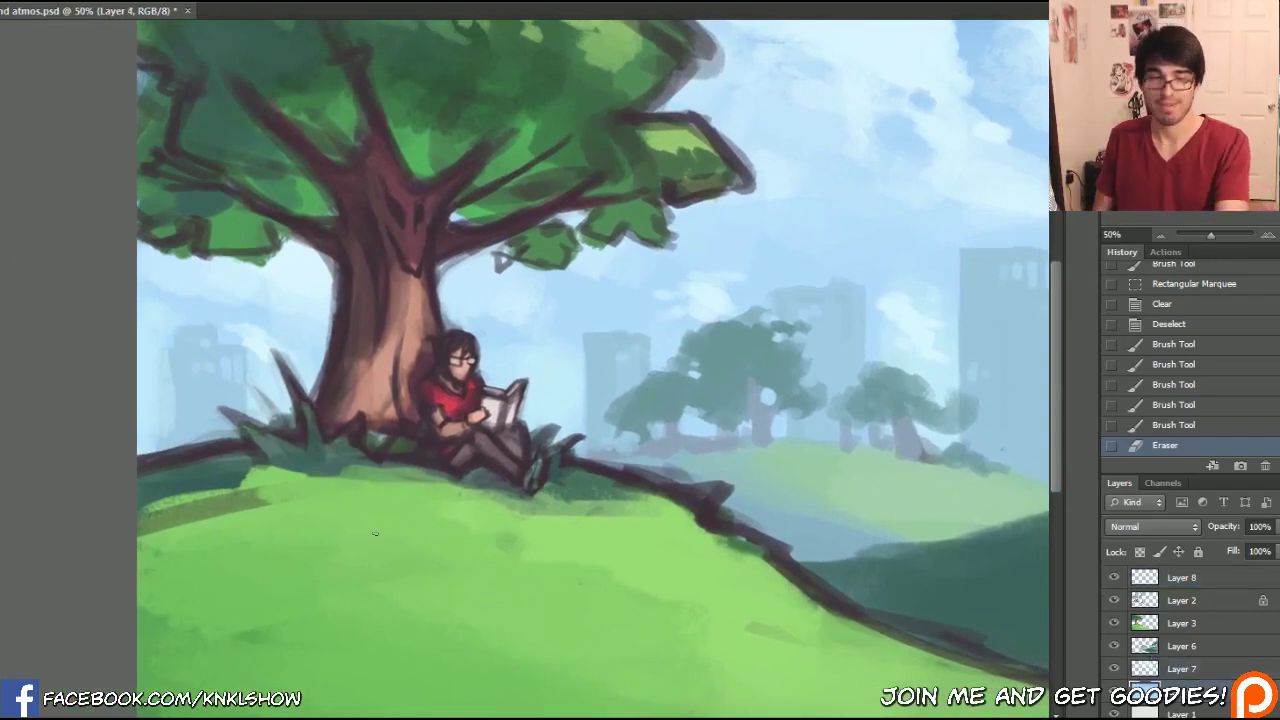
pyautogui.click(1265, 234)
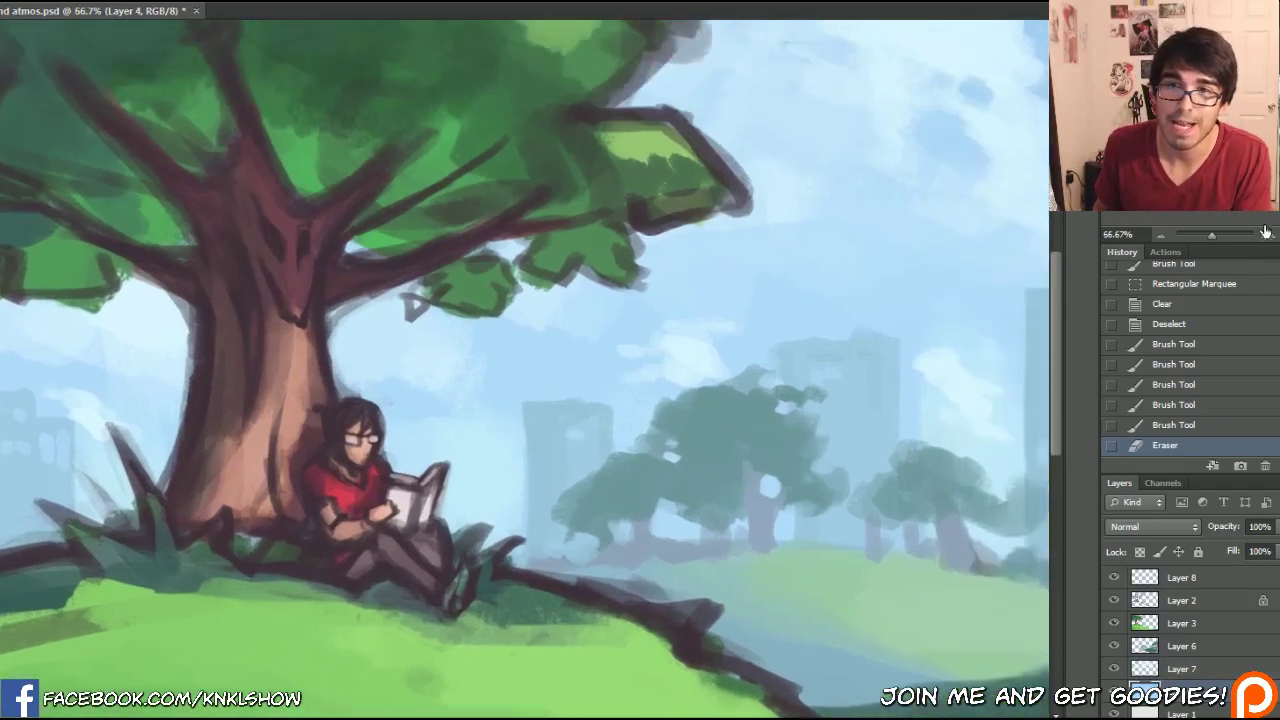
pyautogui.click(1265, 234)
pyautogui.click(1265, 234)
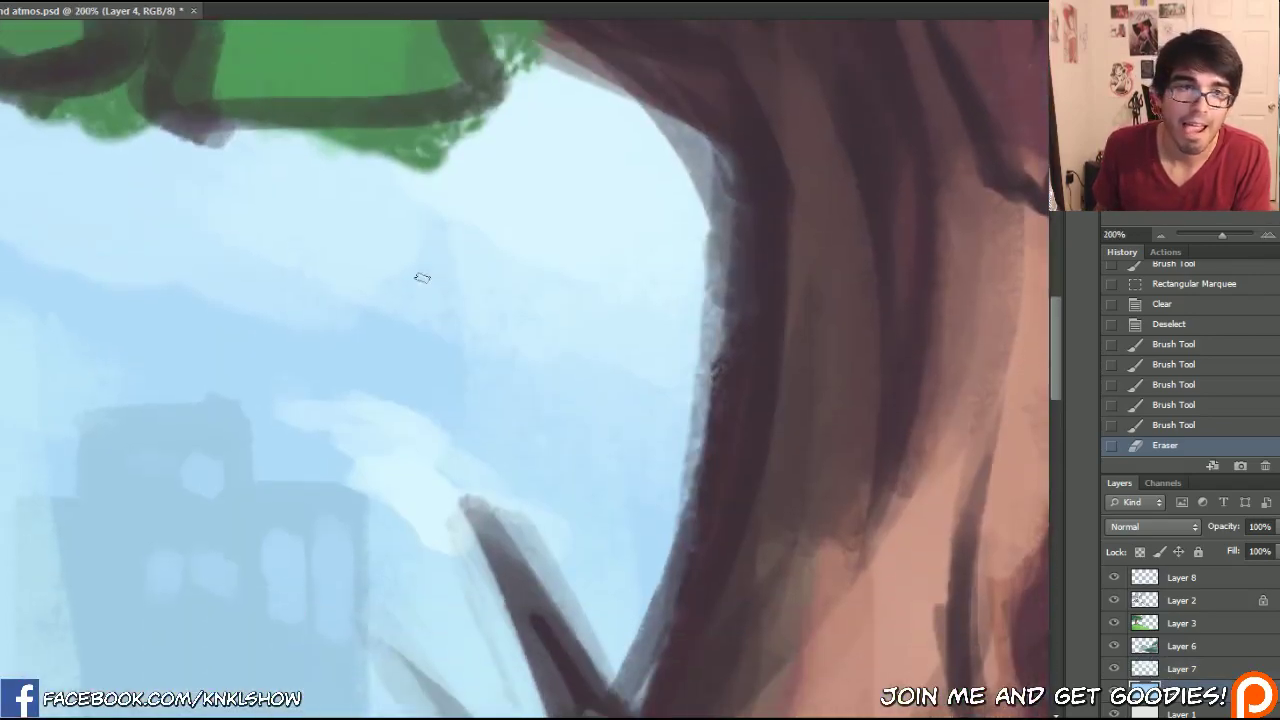
pyautogui.click(147, 405)
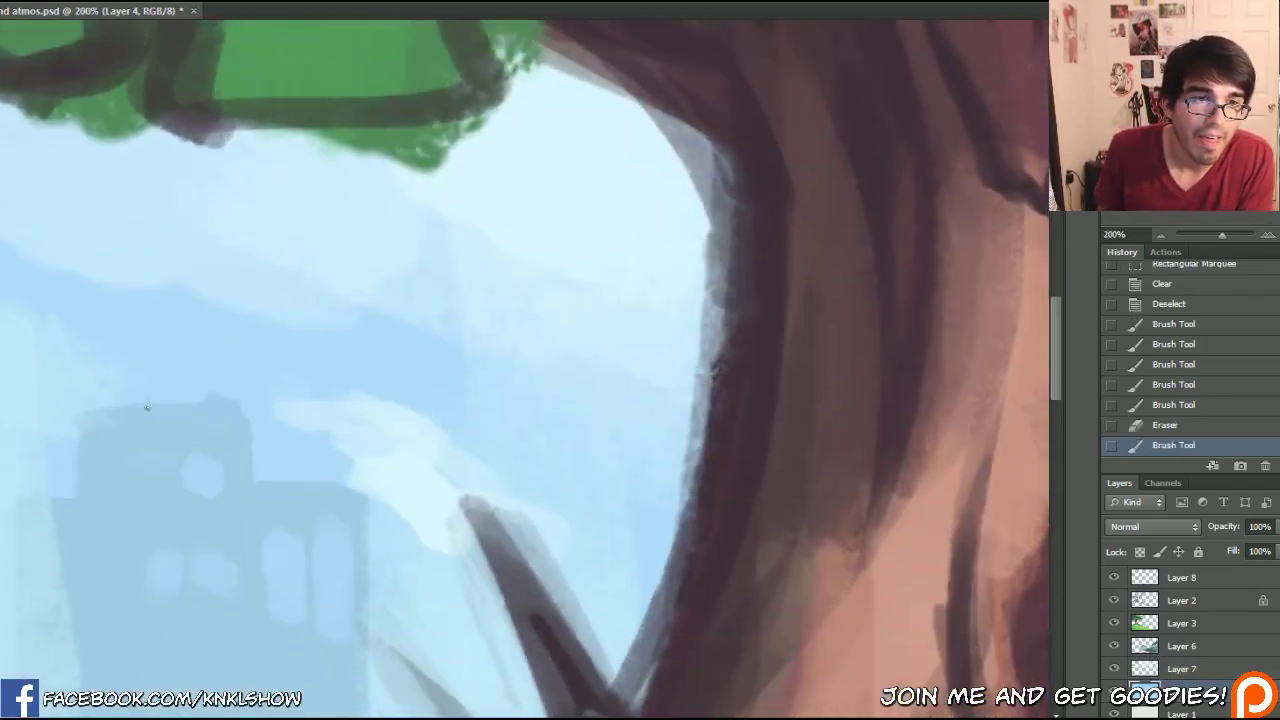
pyautogui.click(149, 393)
pyautogui.click(147, 396)
pyautogui.click(147, 393)
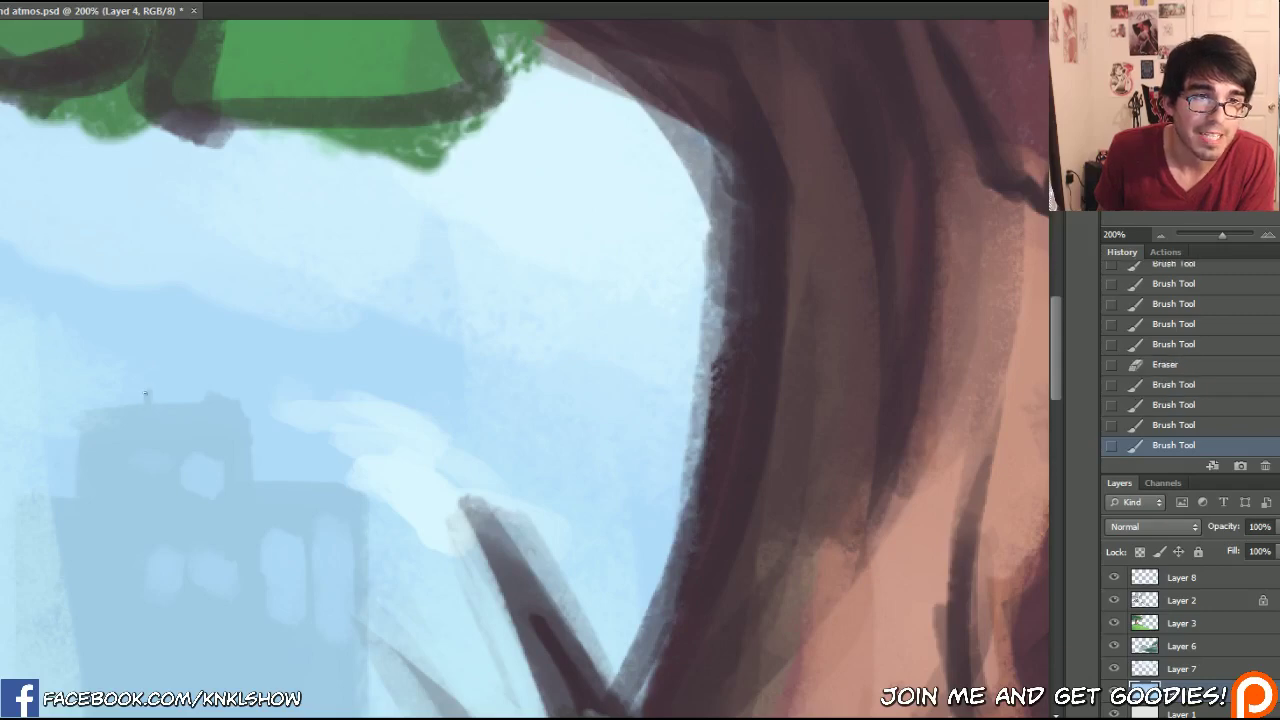
pyautogui.click(147, 393)
pyautogui.click(147, 393)
pyautogui.click(147, 393)
pyautogui.click(147, 393)
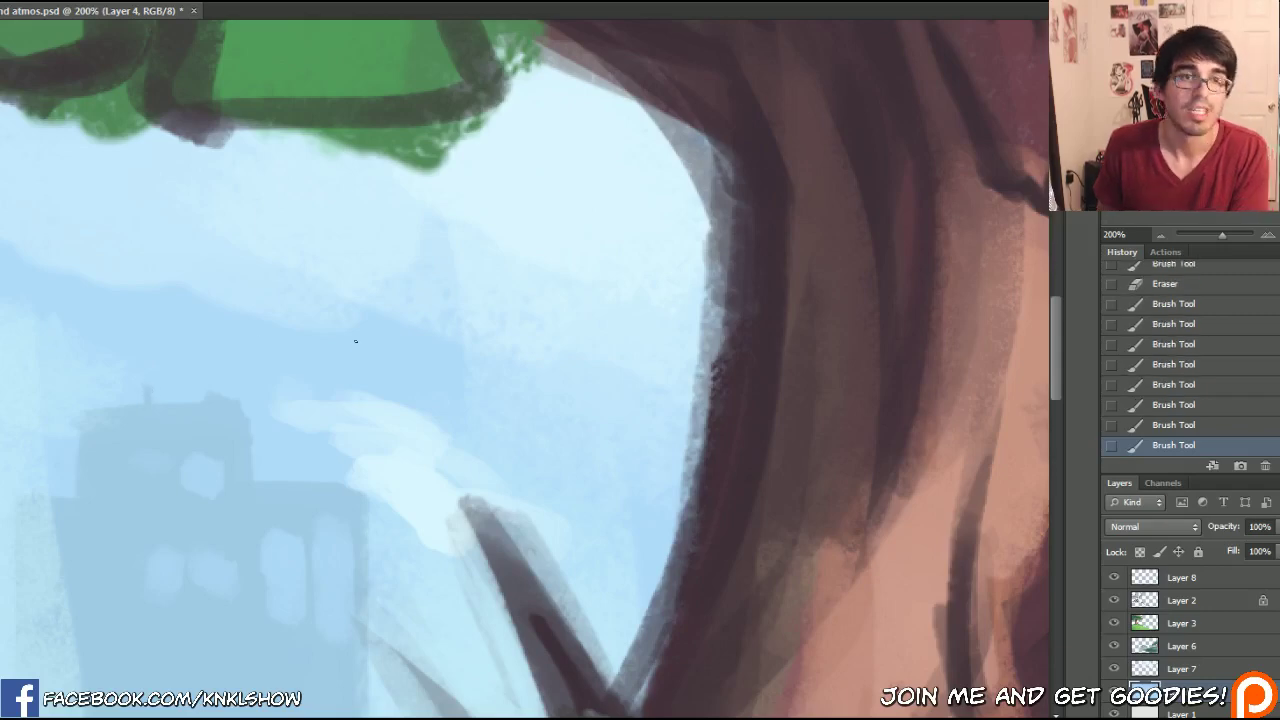
# - Examine the building's rooftop detail at several magnifications, up close and within the full painting
pyautogui.click(1159, 235)
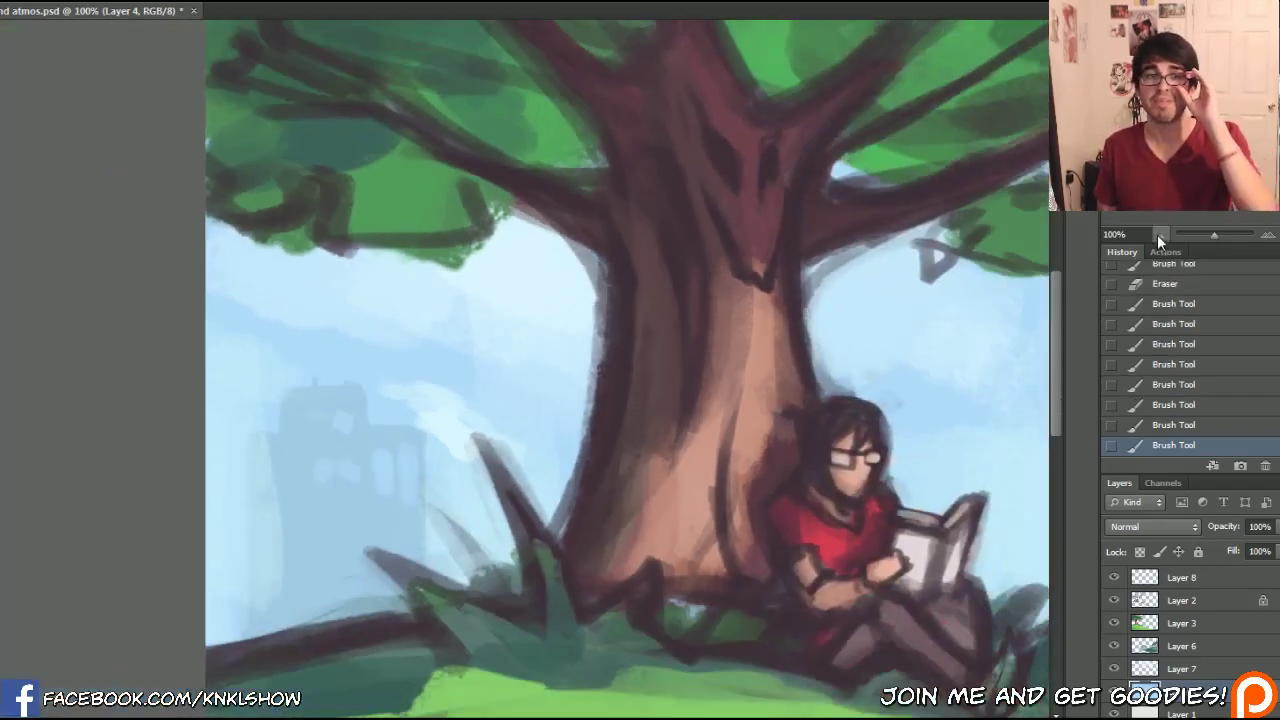
pyautogui.click(1158, 234)
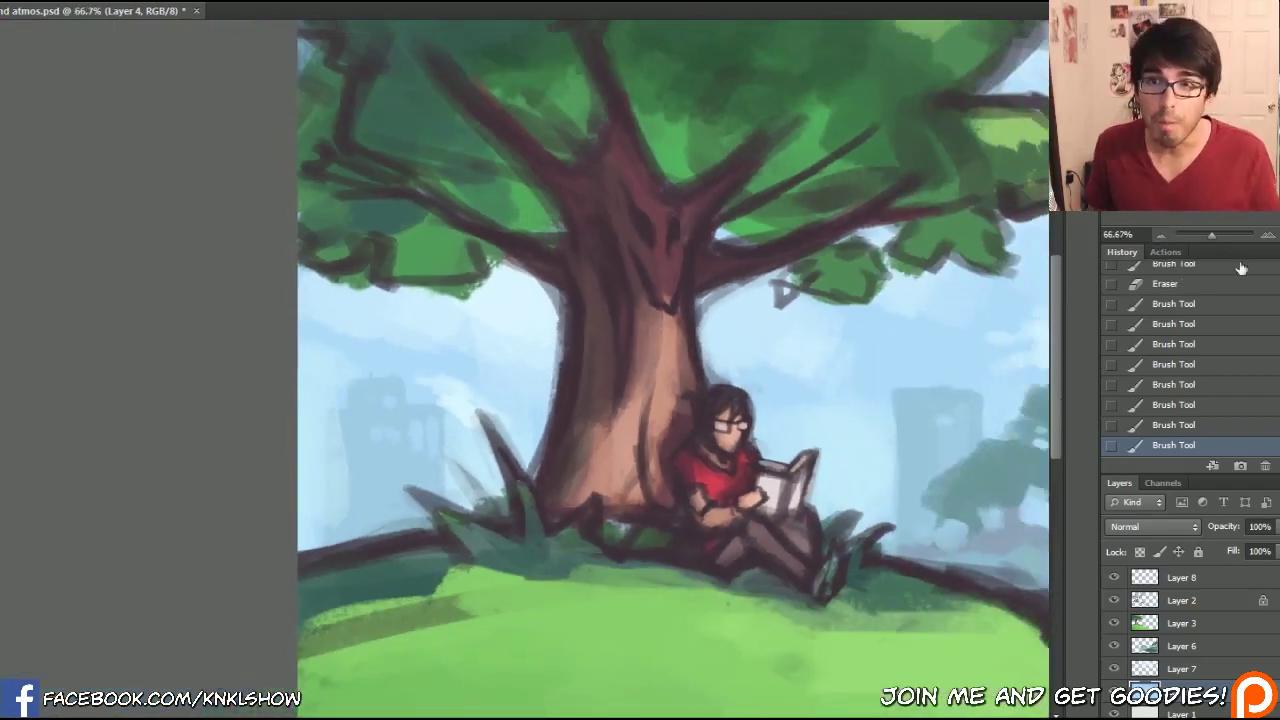
pyautogui.click(1267, 235)
pyautogui.click(1267, 235)
pyautogui.moveTo(733, 352); pyautogui.dragTo(716, 300)
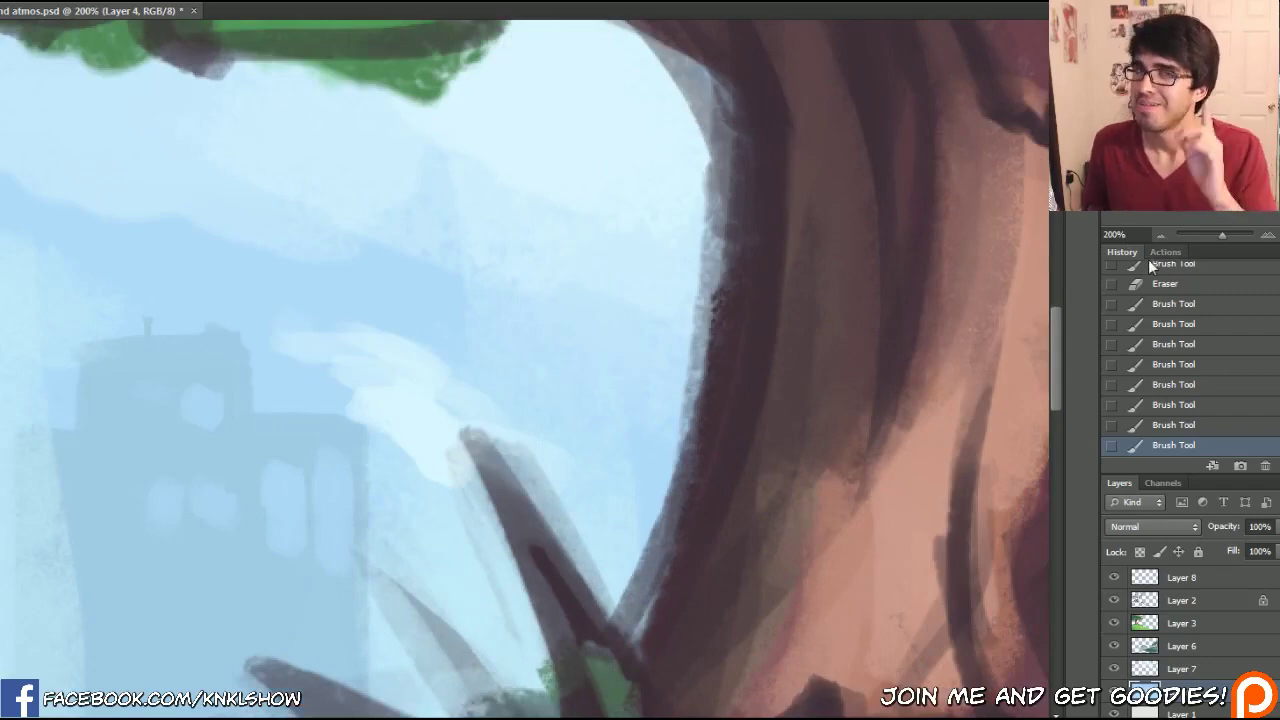
pyautogui.click(1159, 233)
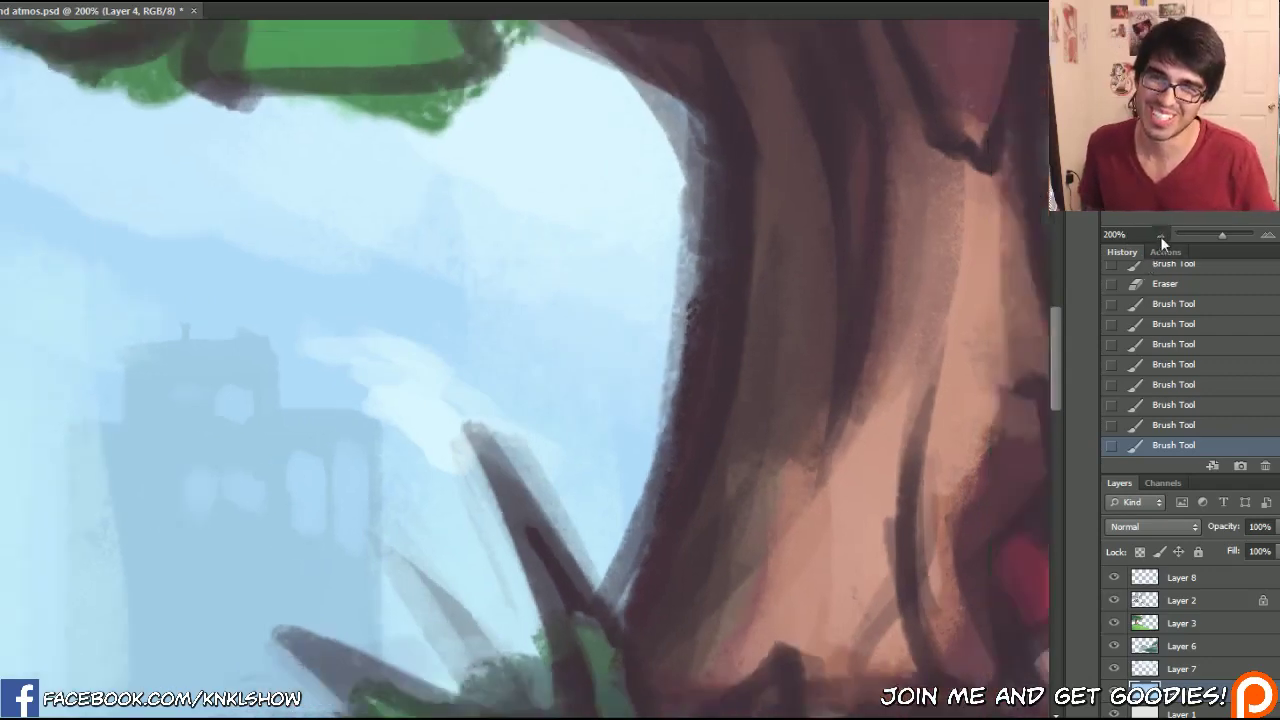
pyautogui.click(1159, 233)
pyautogui.moveTo(1150, 160); pyautogui.dragTo(1208, 160)
pyautogui.click(1160, 234)
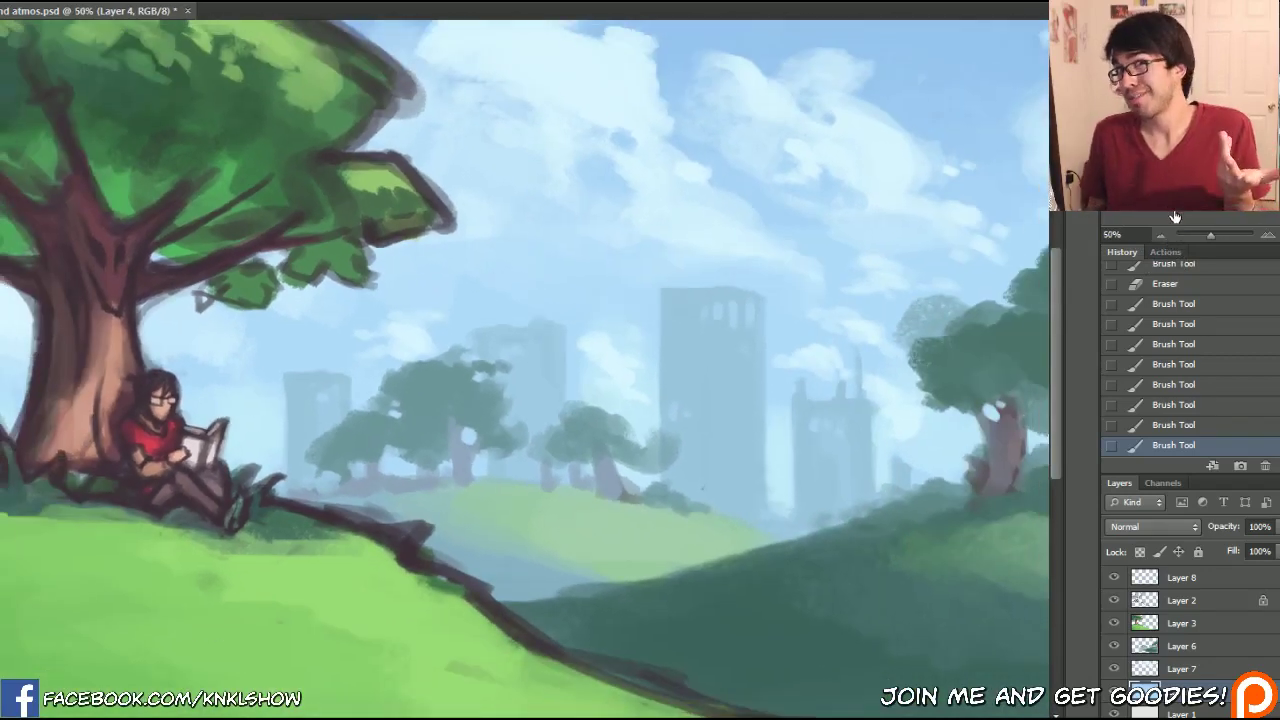
pyautogui.click(1160, 233)
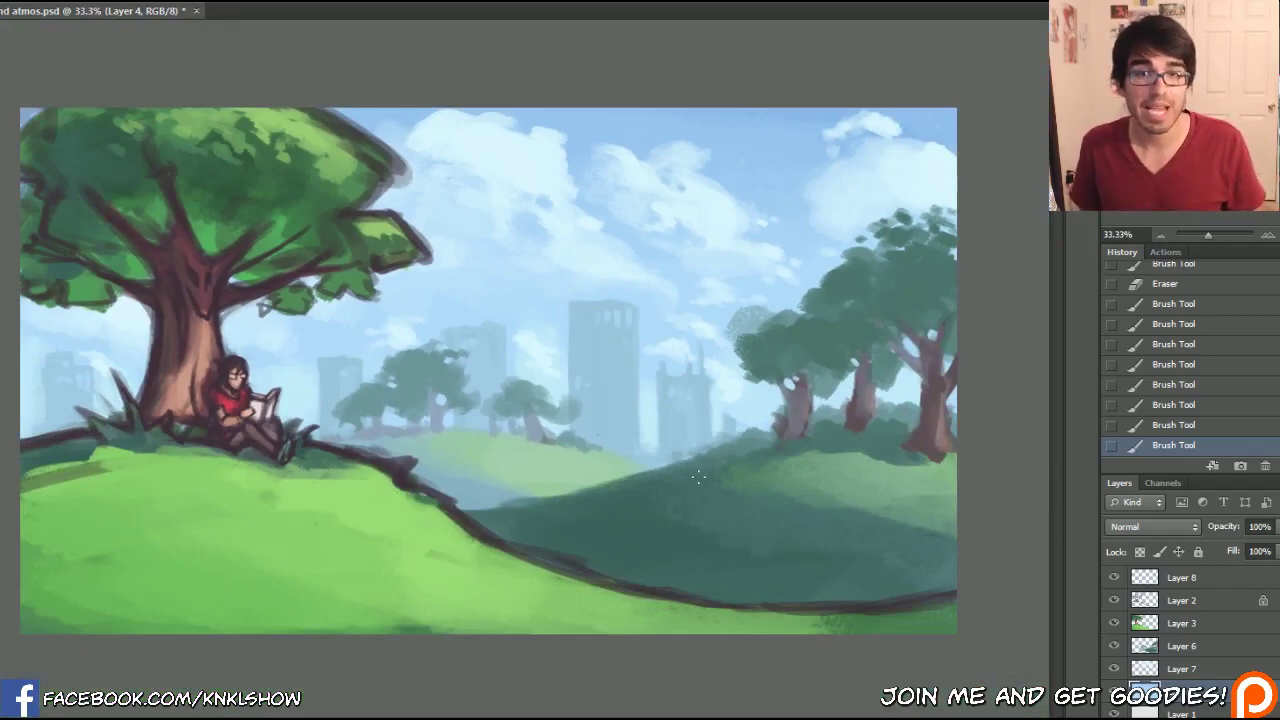
# - Select Layer 8 and set the foreground colour to a strong pink (R 238, G 62, B 124)
pyautogui.click(1179, 582)
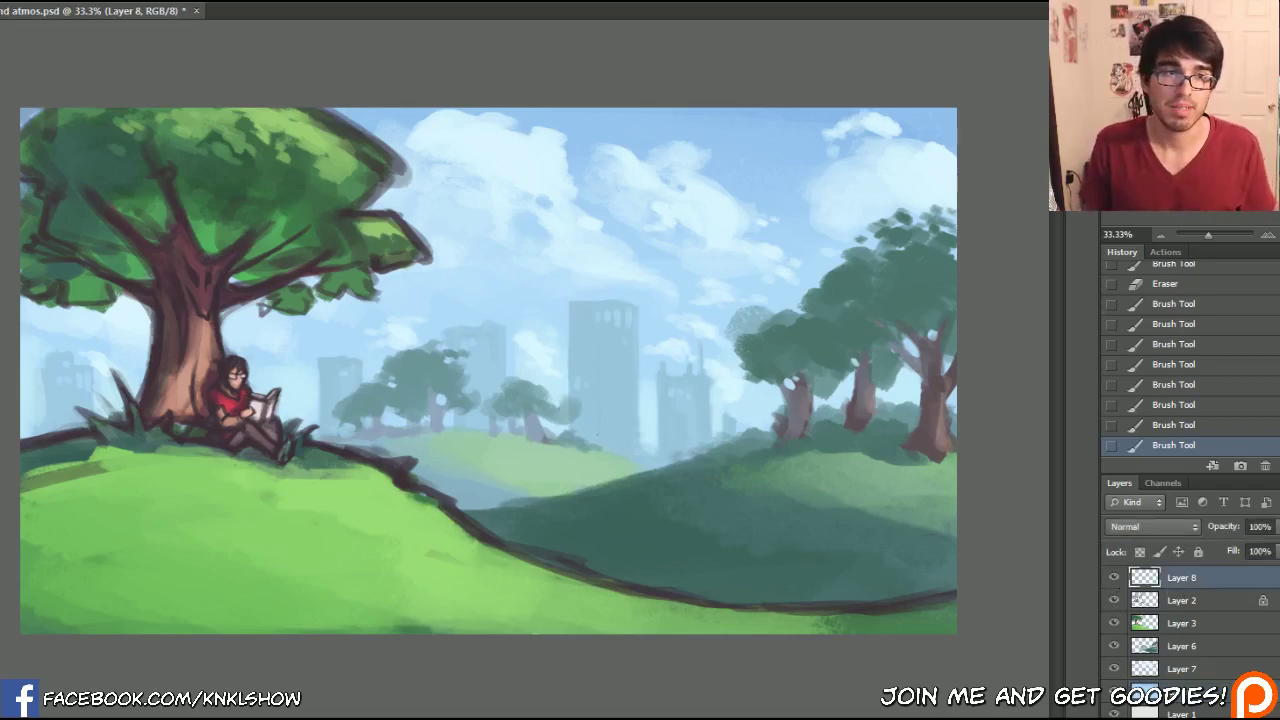
pyautogui.press('n')
pyautogui.click(978, 467)
pyautogui.click(896, 469)
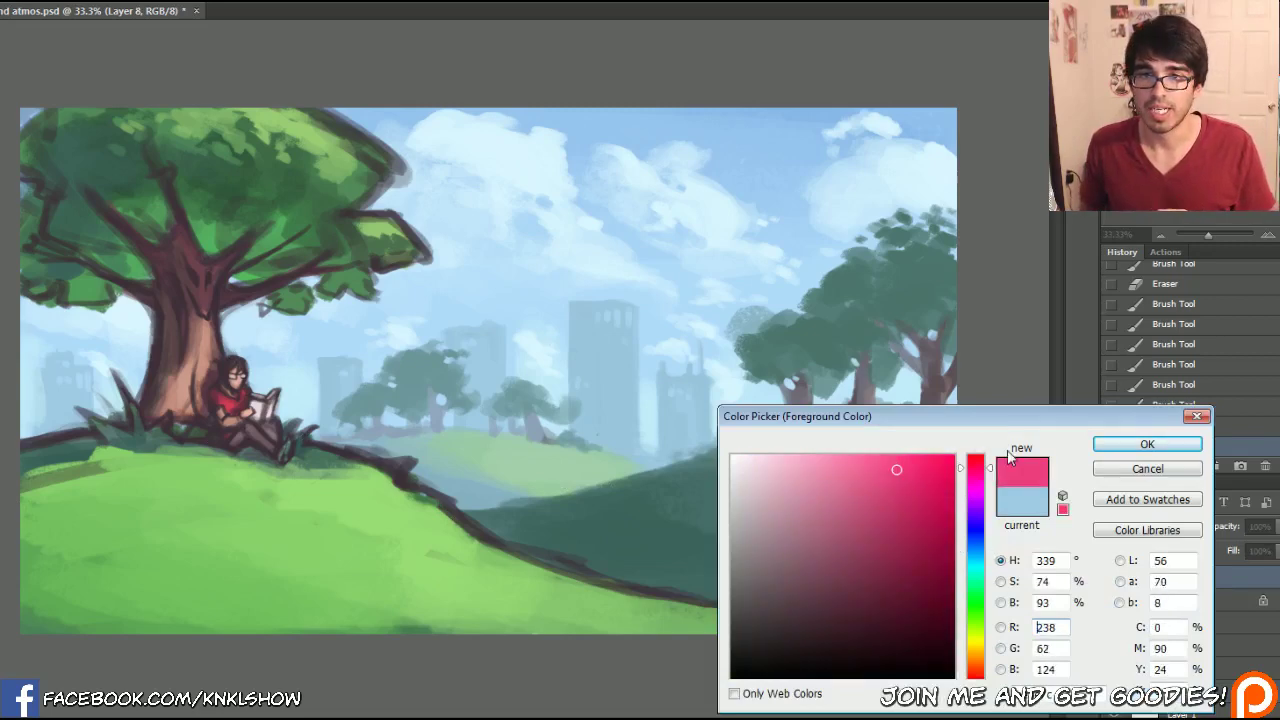
pyautogui.click(1147, 444)
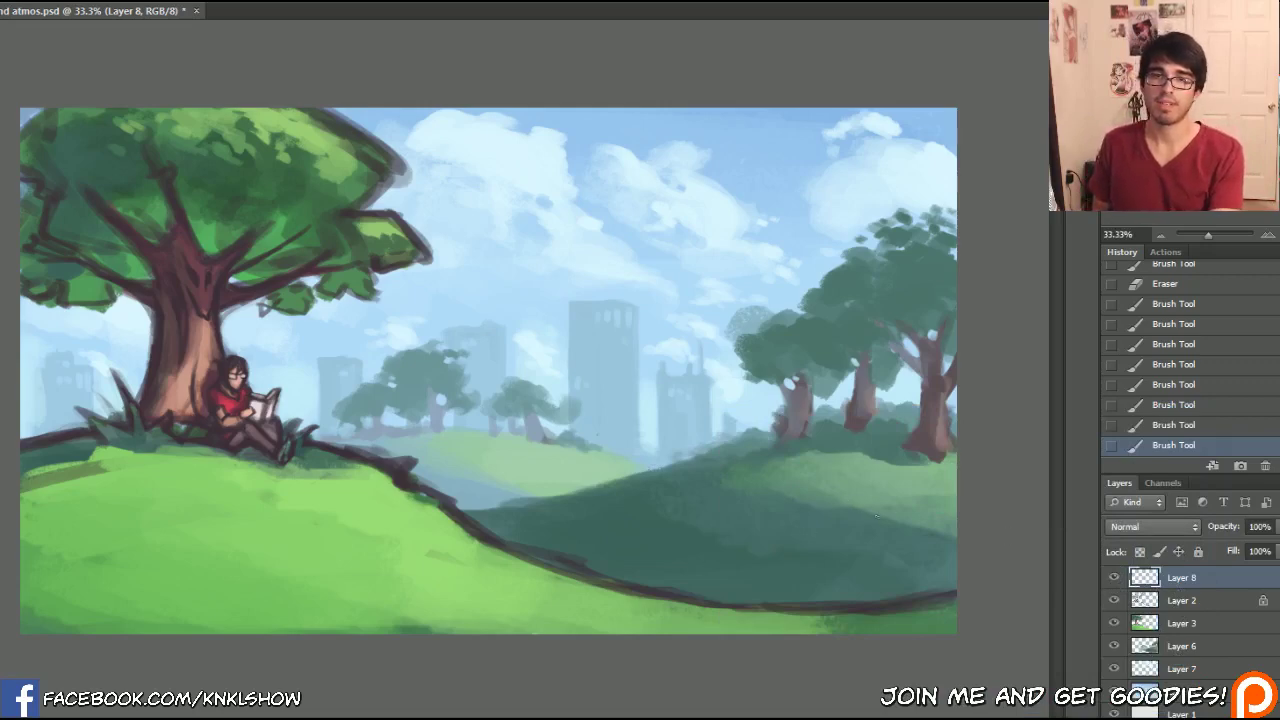
pyautogui.moveTo(877, 516)
pyautogui.mouseDown()
pyautogui.moveTo(839, 442)
pyautogui.moveTo(955, 441)
pyautogui.mouseUp()
pyautogui.click(1243, 426)
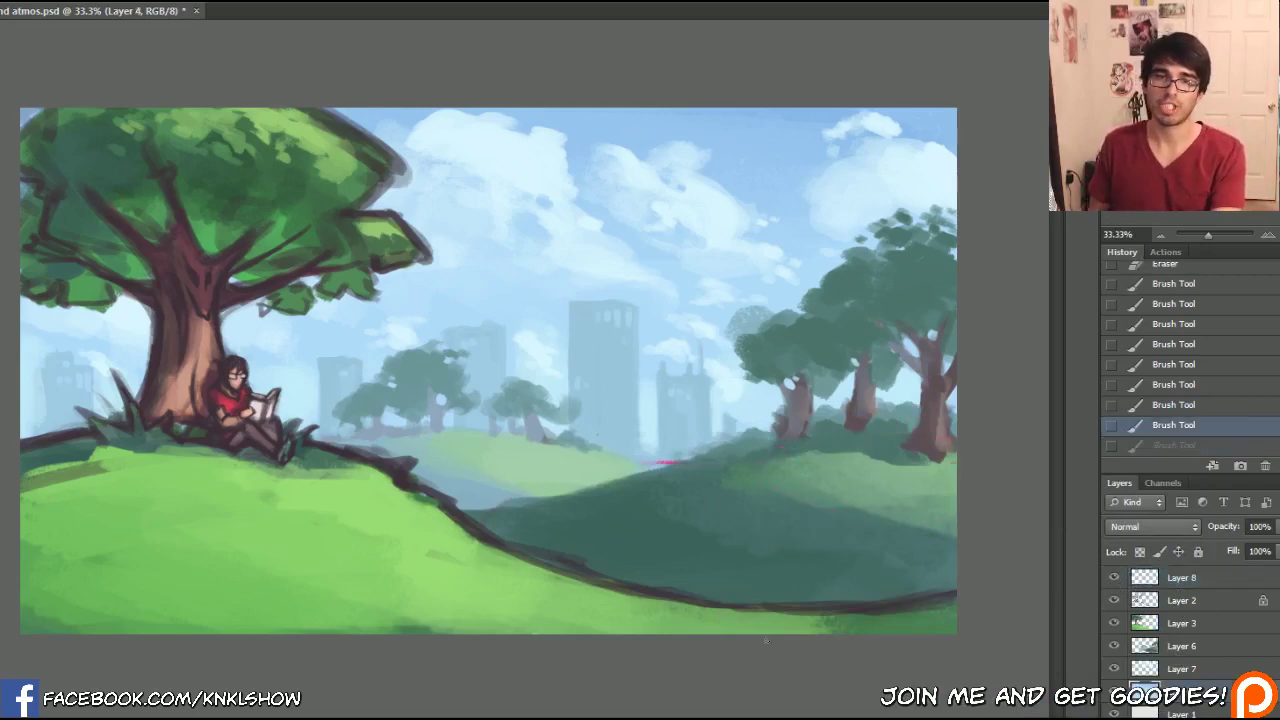
pyautogui.moveTo(766, 641); pyautogui.dragTo(732, 525)
pyautogui.click(1172, 427)
pyautogui.click(1198, 580)
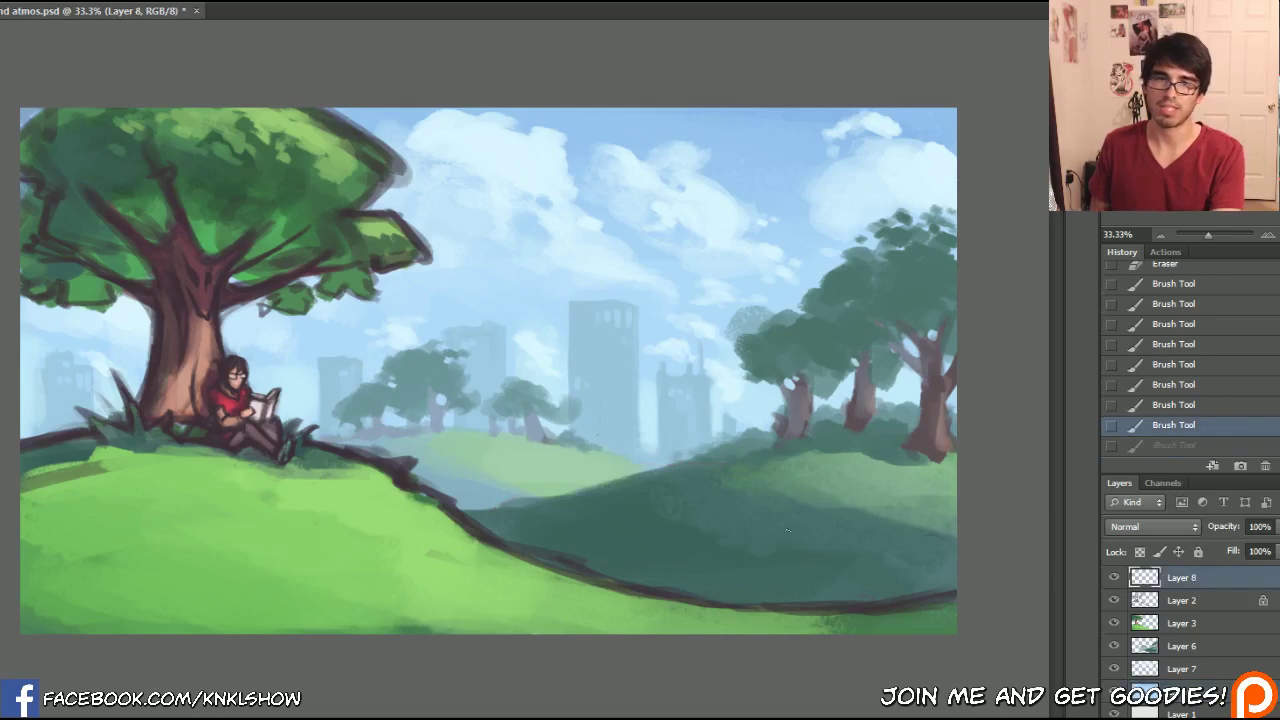
# - On Layer 8, circle the shaded valley, a patch of blue sky between the clouds and the lit hillside below the right-hand trees
pyautogui.moveTo(545, 540)
pyautogui.mouseDown()
pyautogui.moveTo(678, 593)
pyautogui.moveTo(573, 605)
pyautogui.mouseUp()
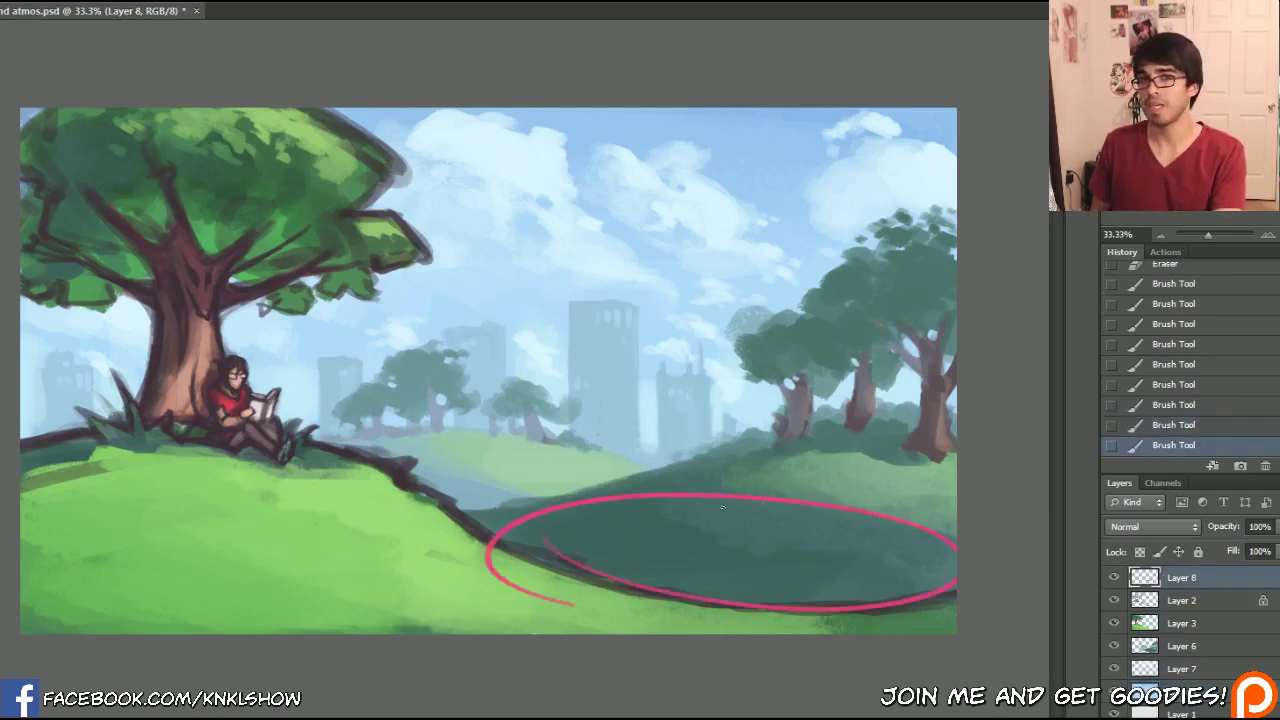
pyautogui.moveTo(725, 164); pyautogui.dragTo(748, 219)
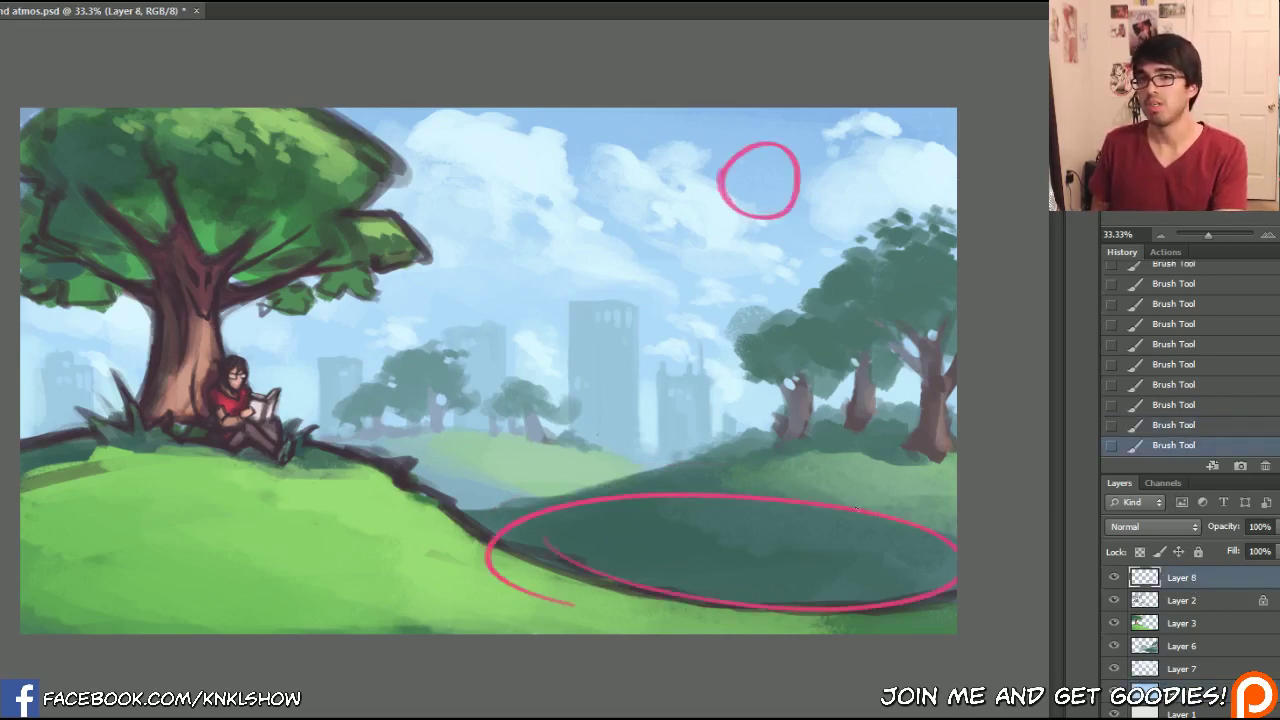
pyautogui.moveTo(870, 520); pyautogui.dragTo(971, 474)
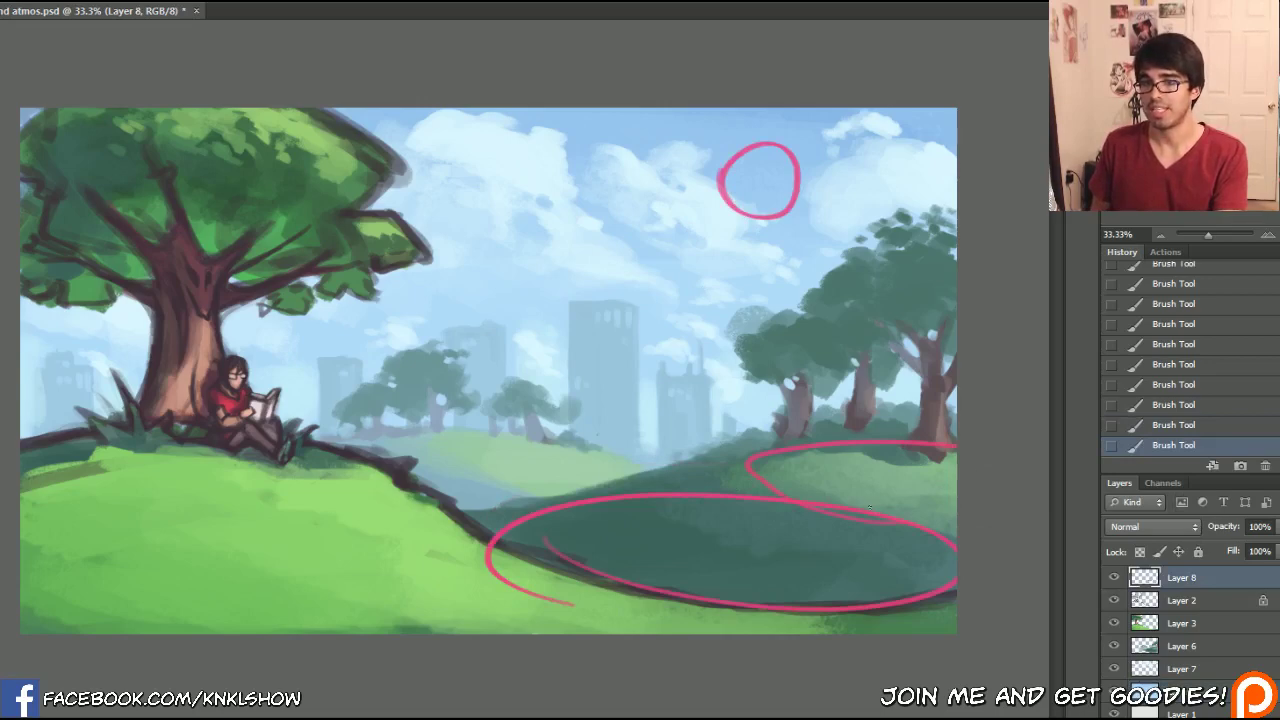